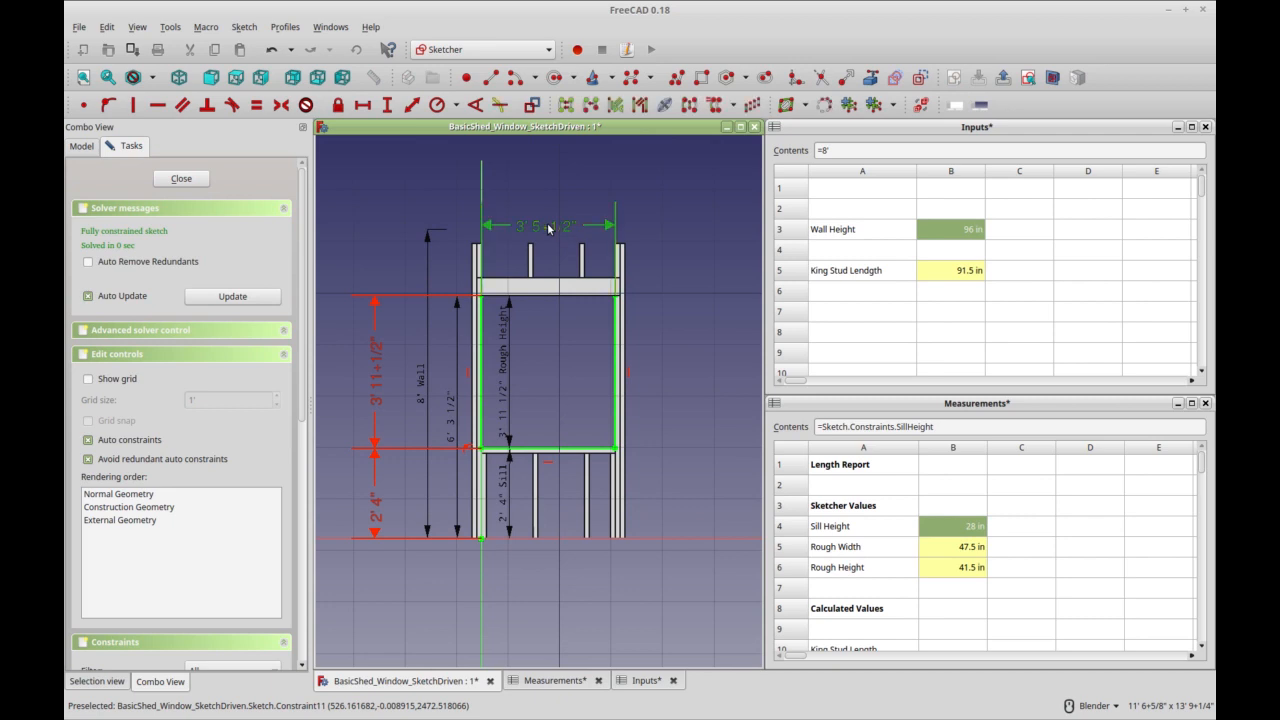
Set the window sketch's WindowRoughWidth constraint to 42.5 in and close the sketch
left_click(653, 238)
left_click_drag(592, 211, 585, 330)
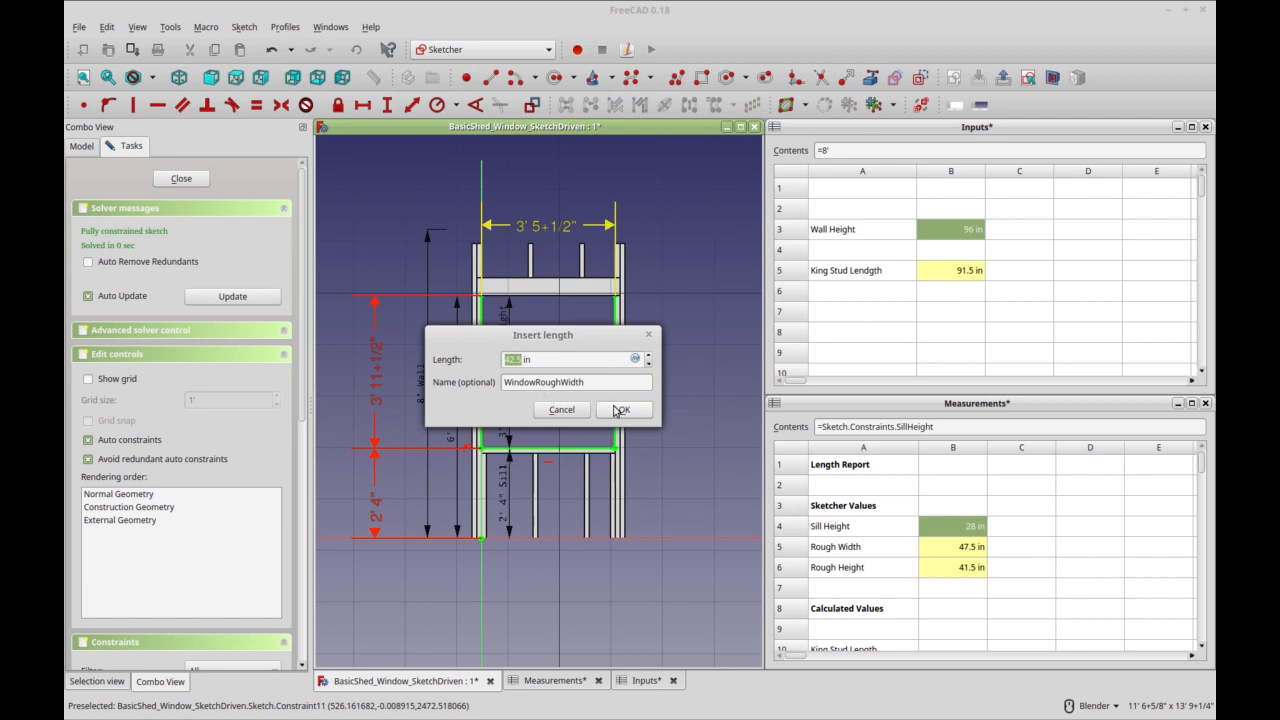
left_click(619, 410)
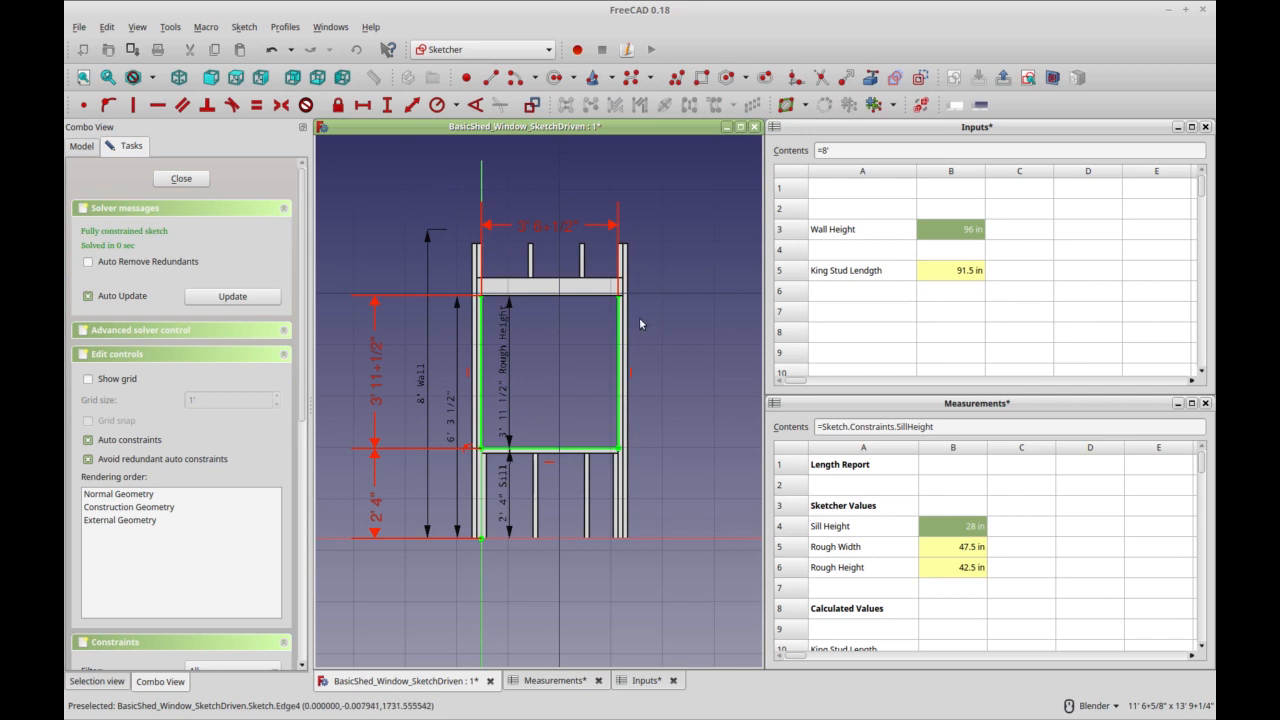
left_click(181, 178)
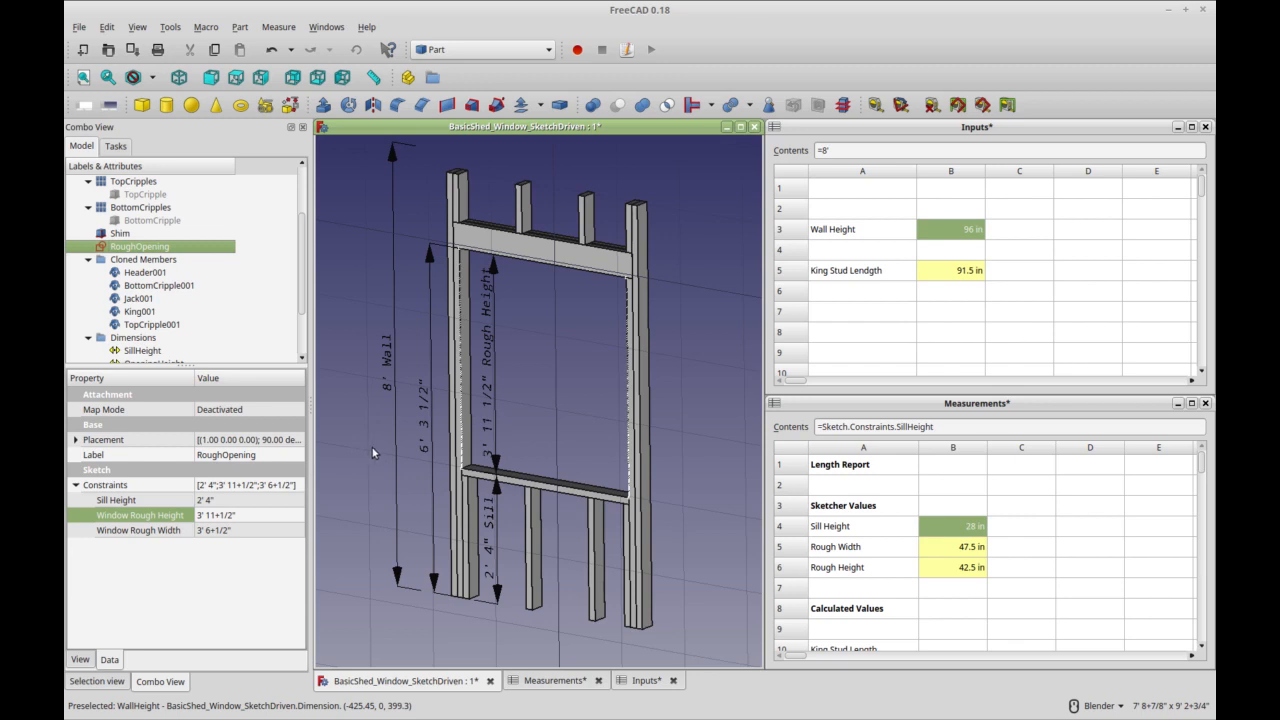
Inspect the Wall Height and King Stud length cells in Inputs, the Sill Height and Rough Width cells in Measurements, and the sill in the model
left_click(956, 241)
left_click(949, 275)
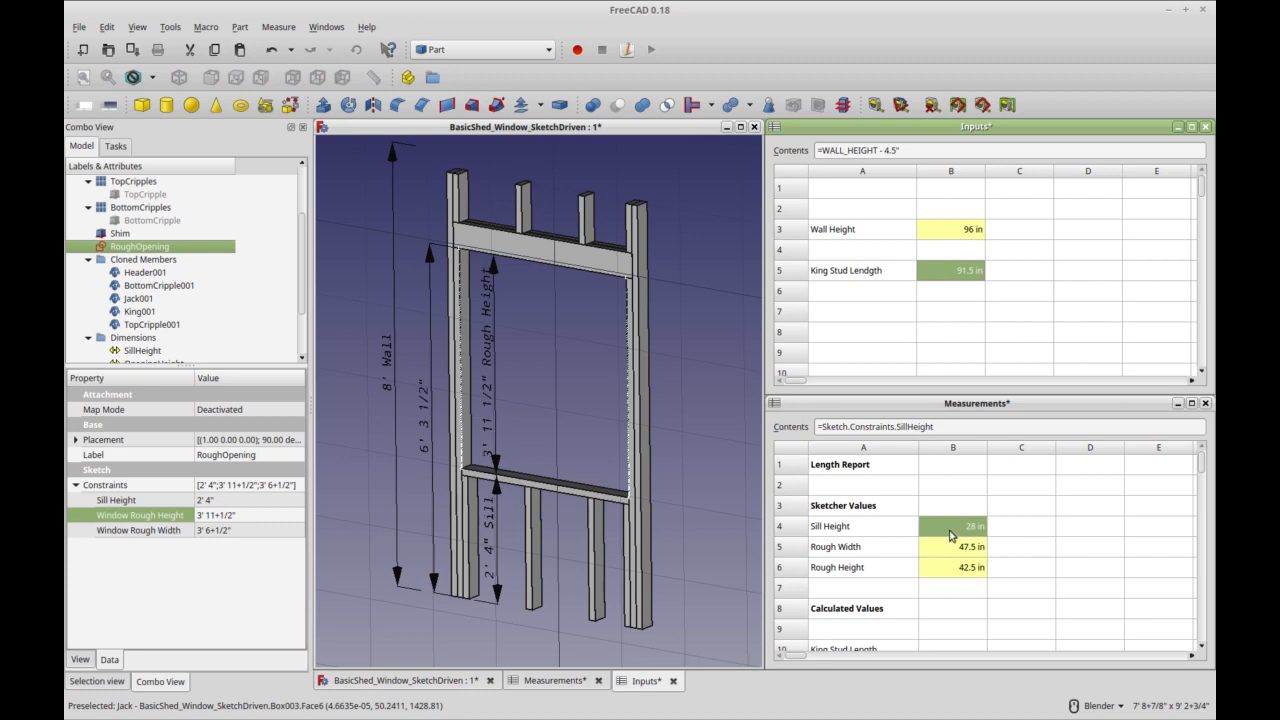
left_click(953, 534)
left_click(953, 550)
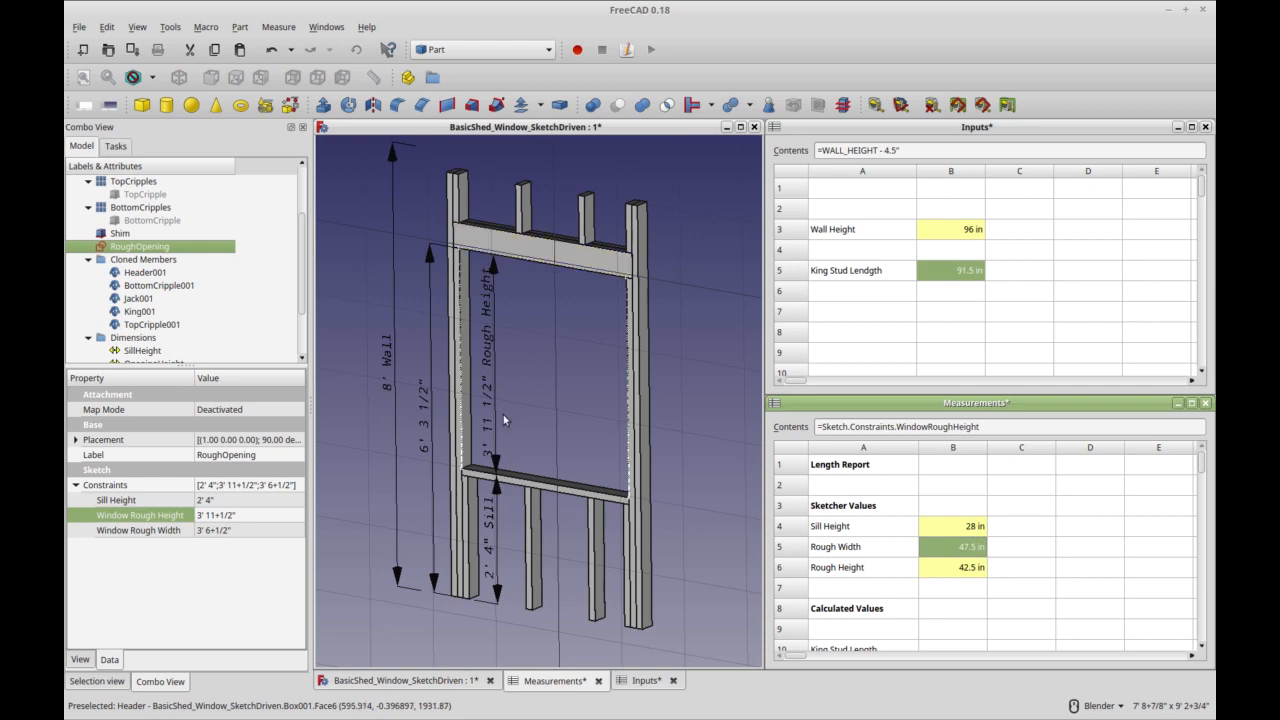
left_click(508, 482)
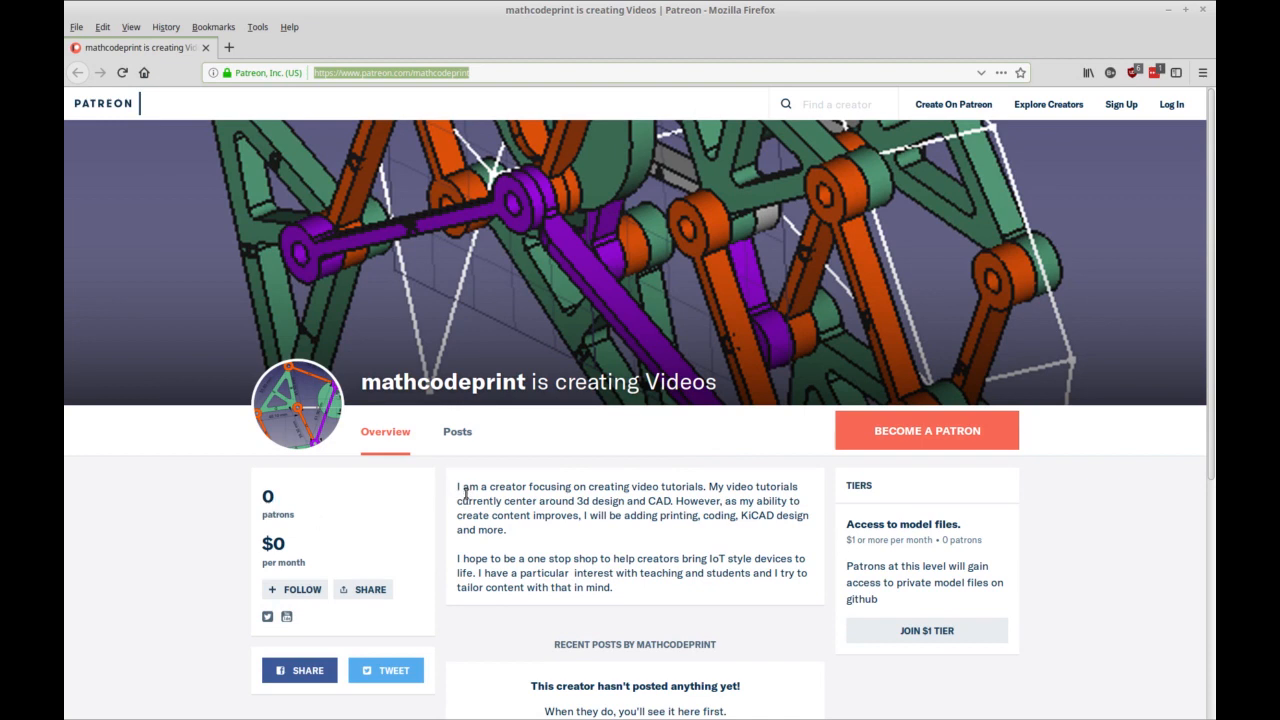
Read the model file access tier and the creator description on the mathcodeprint Patreon page, and switch back to FreeCAD
left_click(886, 541)
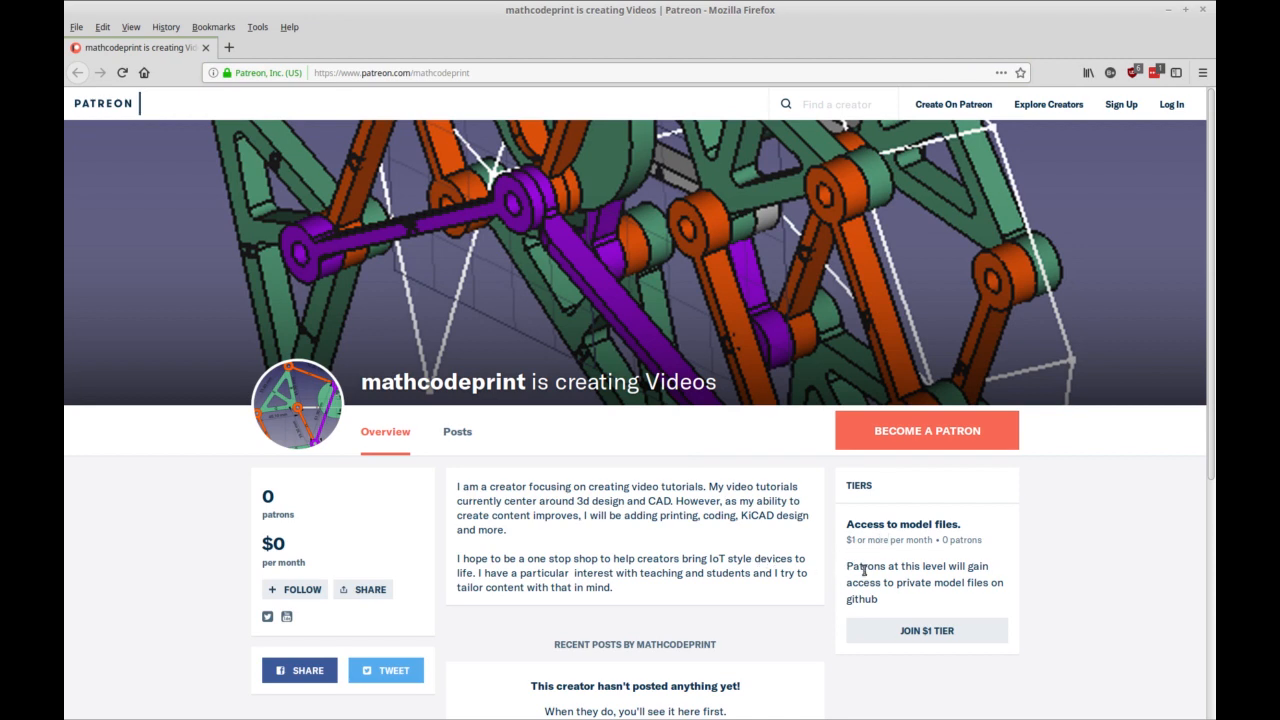
left_click_drag(864, 568, 848, 598)
left_click_drag(650, 572, 641, 560)
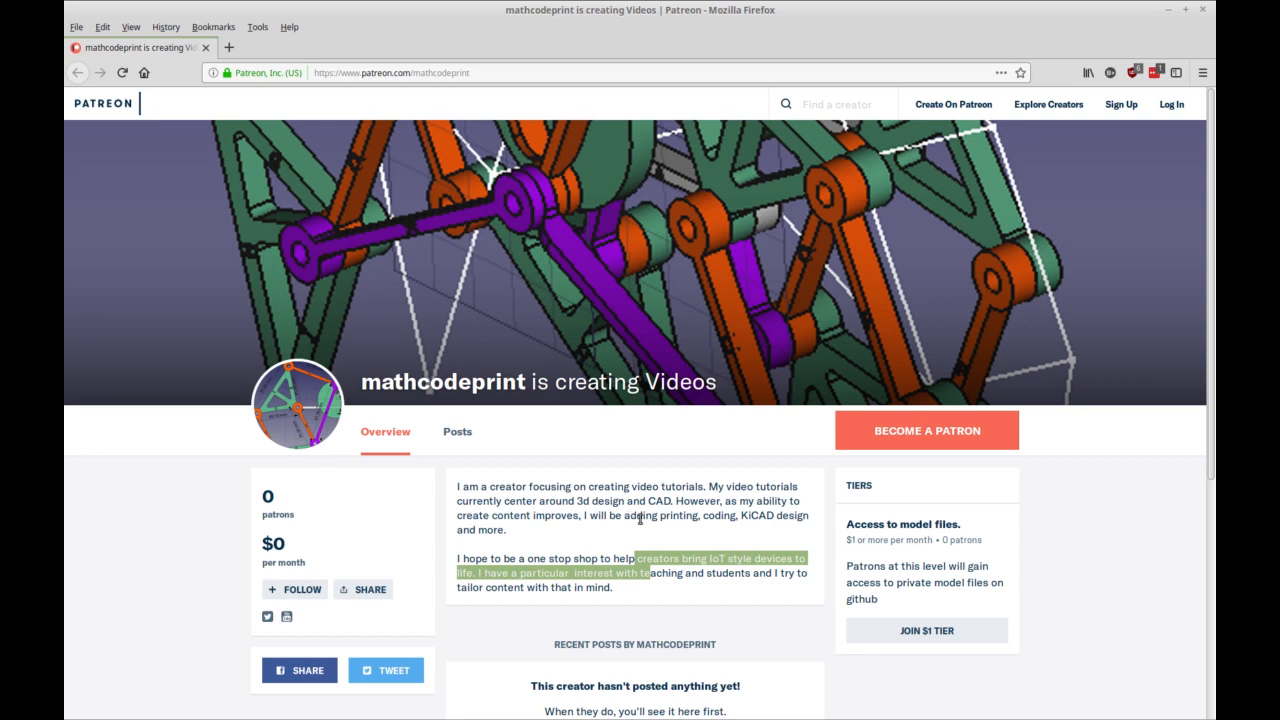
key("ctrl+alt+Left")
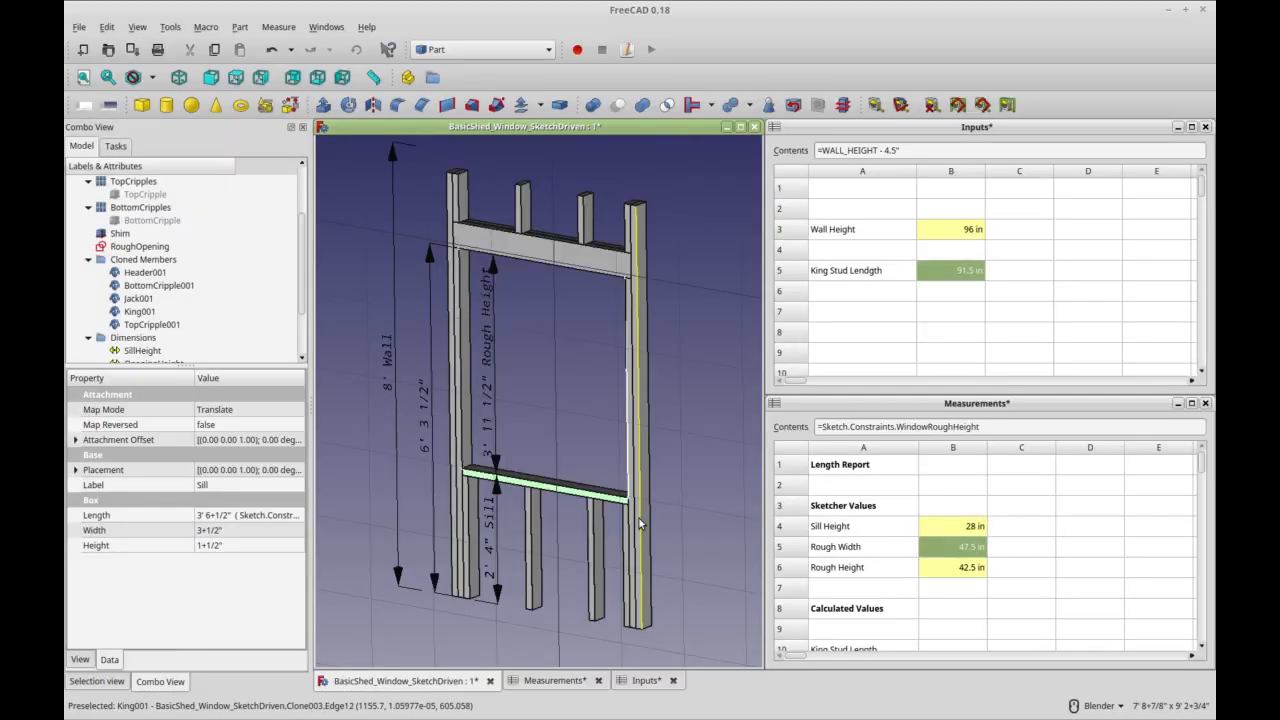
Open the recent file 608xxPillow_Block.fcstd, view the pillow block model in its own window, and close it
left_click(81, 29)
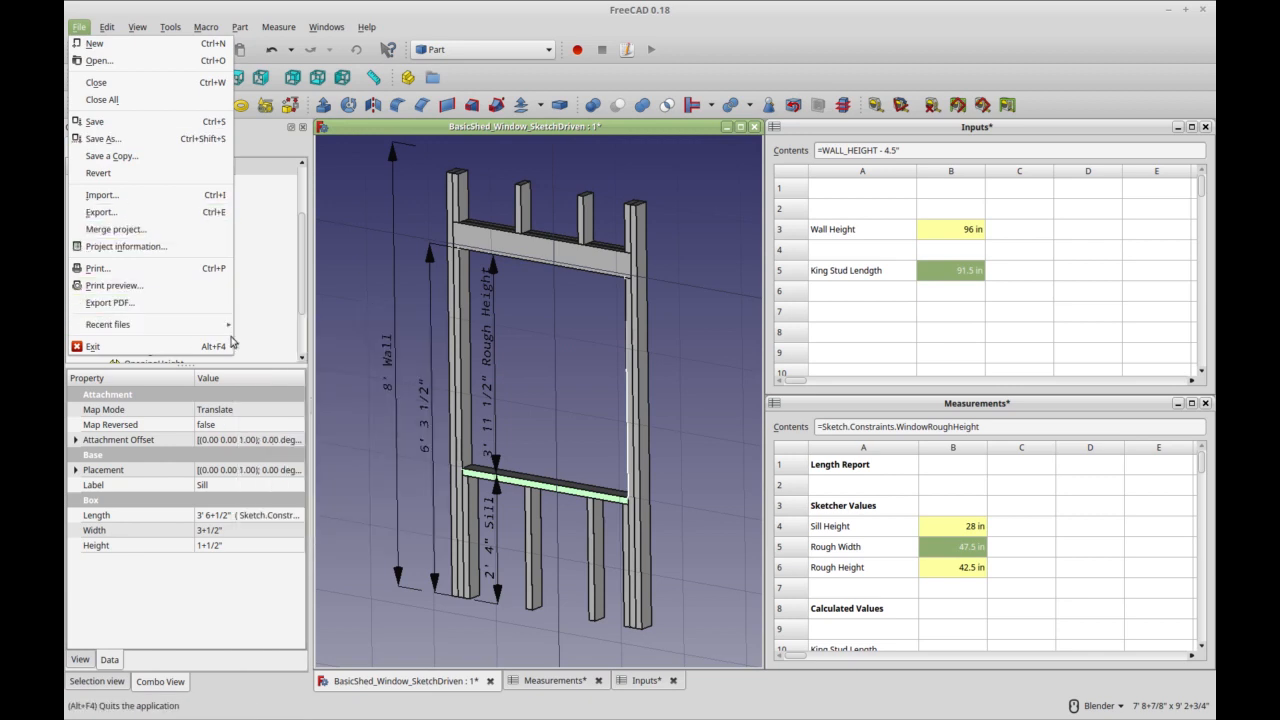
mouse_move(215, 326)
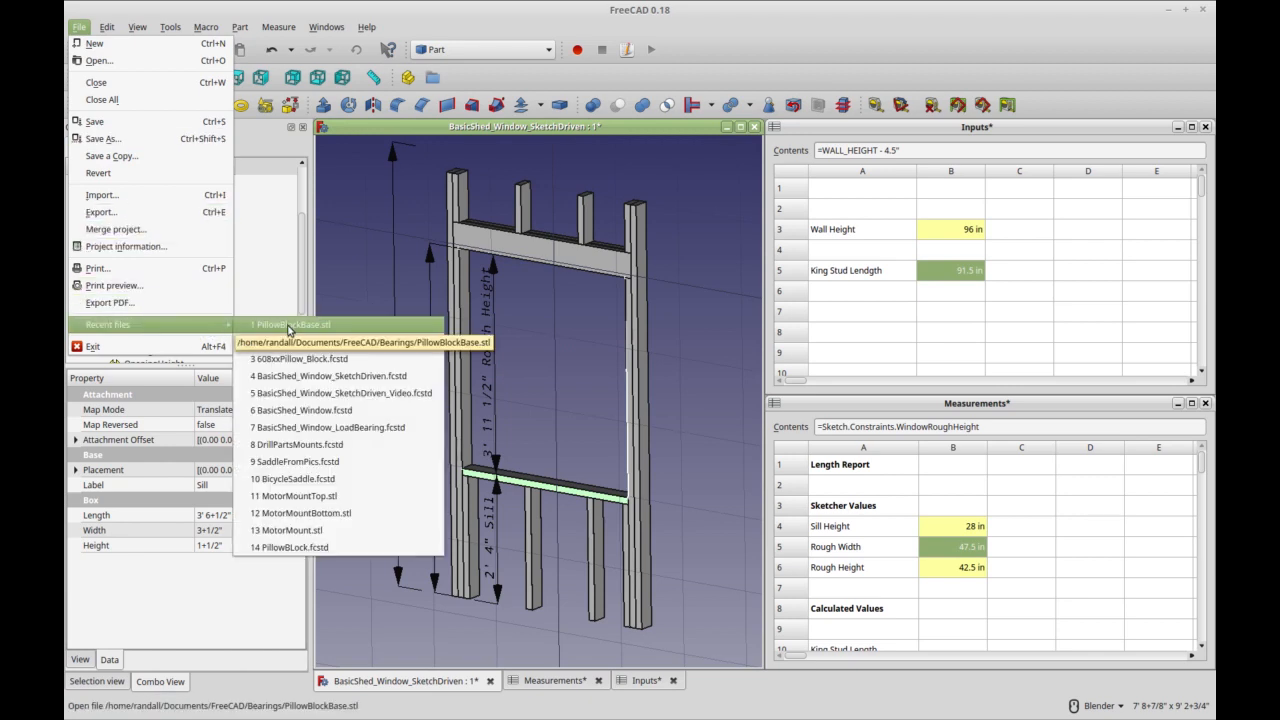
left_click(362, 362)
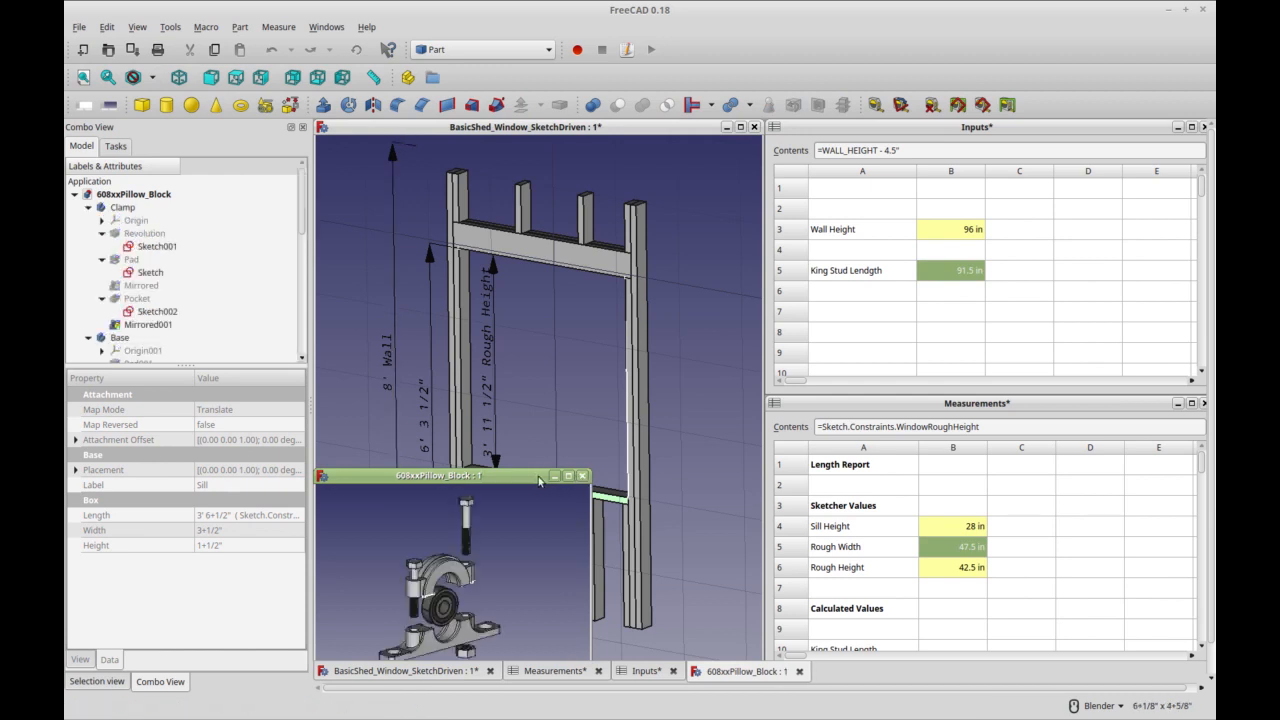
left_click_drag(543, 480, 611, 403)
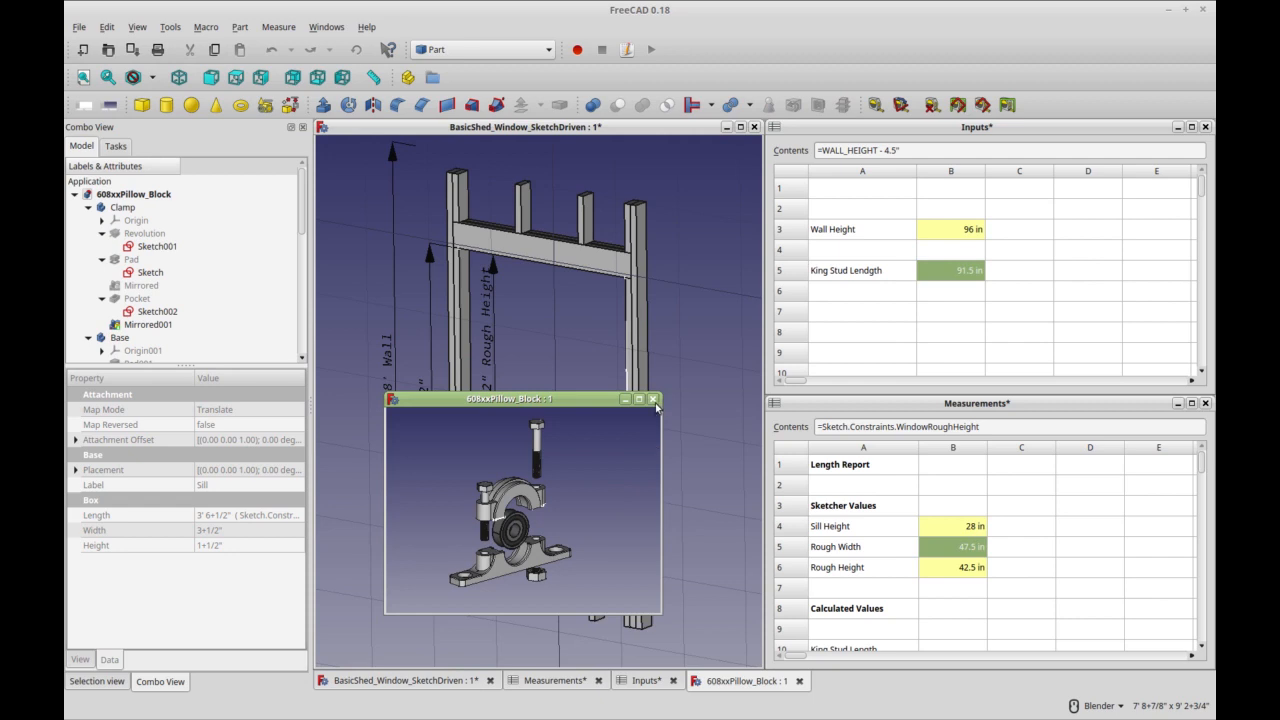
left_click(653, 400)
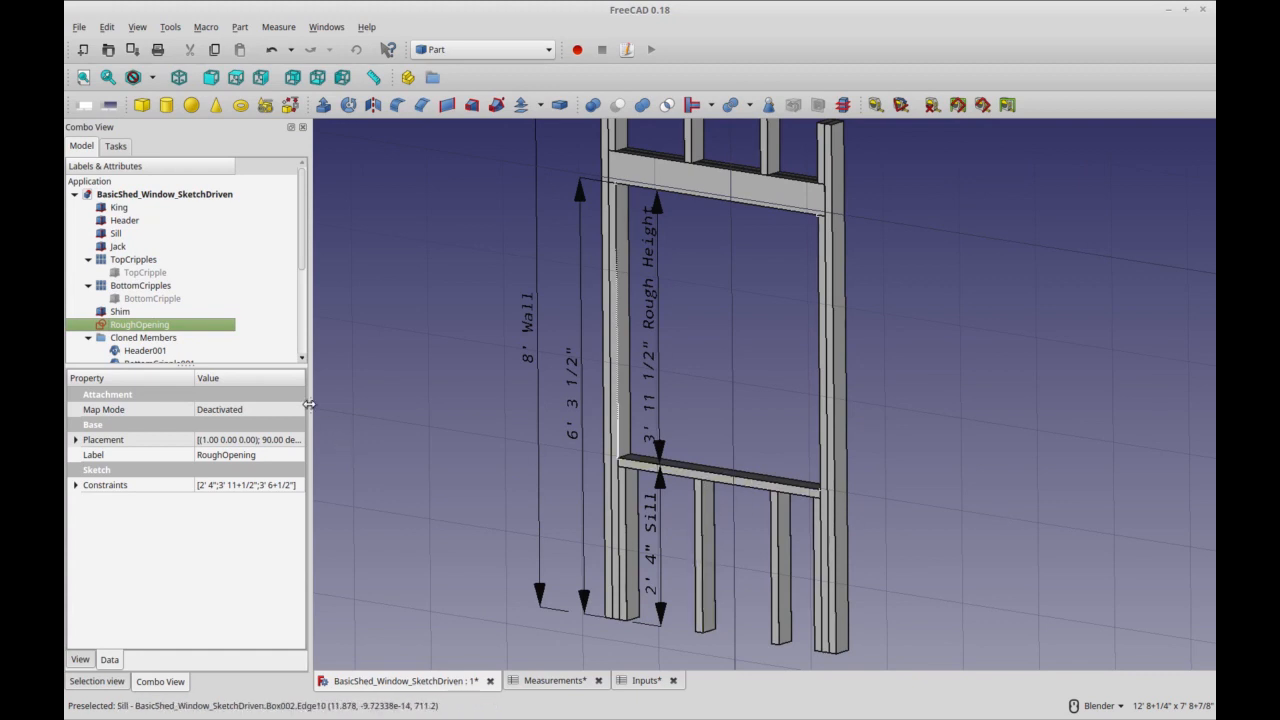
Open the RoughOpening sketch for editing and examine how its rectangle sits in the window framing relative to the vertical axis
double_click(195, 326)
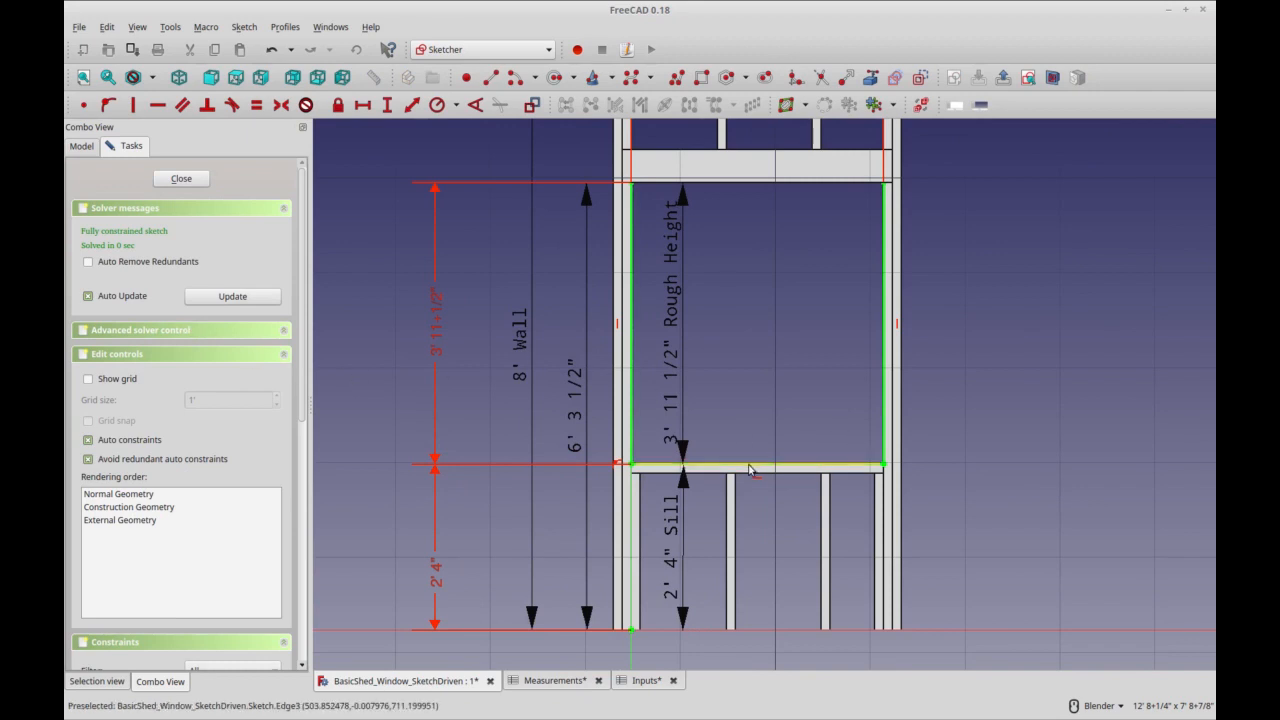
mouse_move(1049, 369)
middle_mouse_down()
mouse_move(980, 400)
mouse_move(985, 379)
middle_mouse_up()
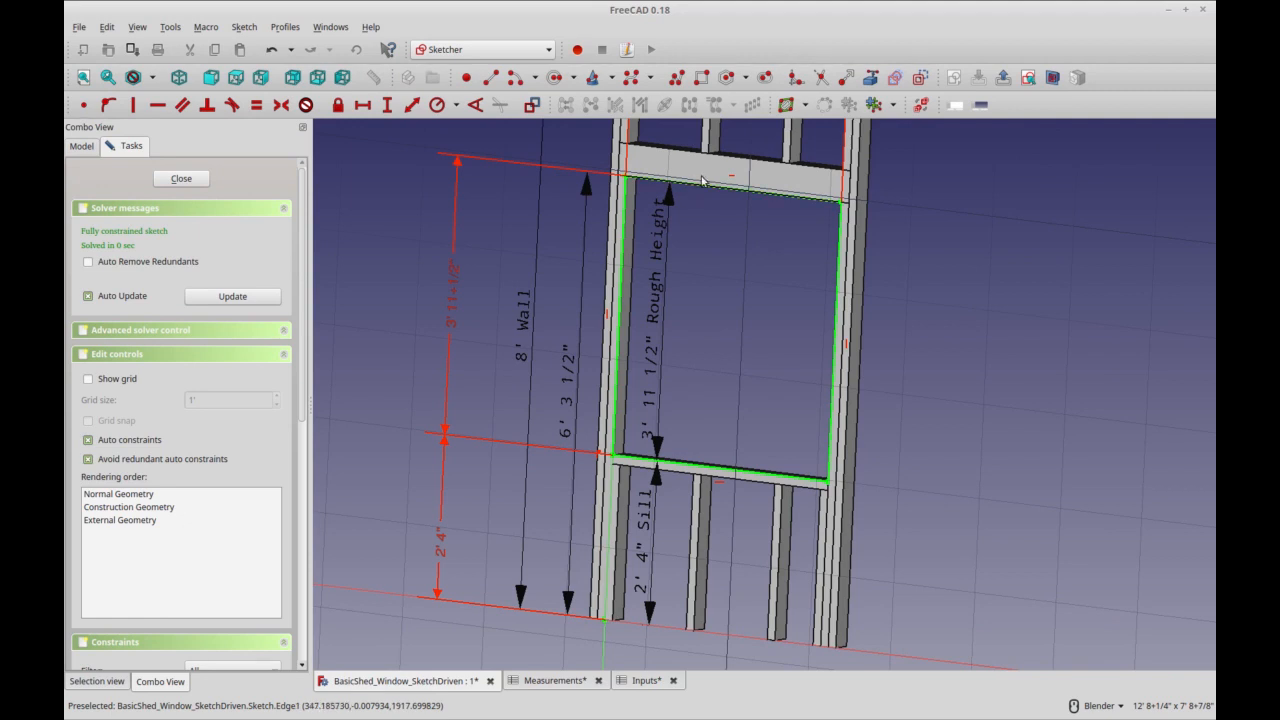
middle_click_drag(946, 455, 977, 440)
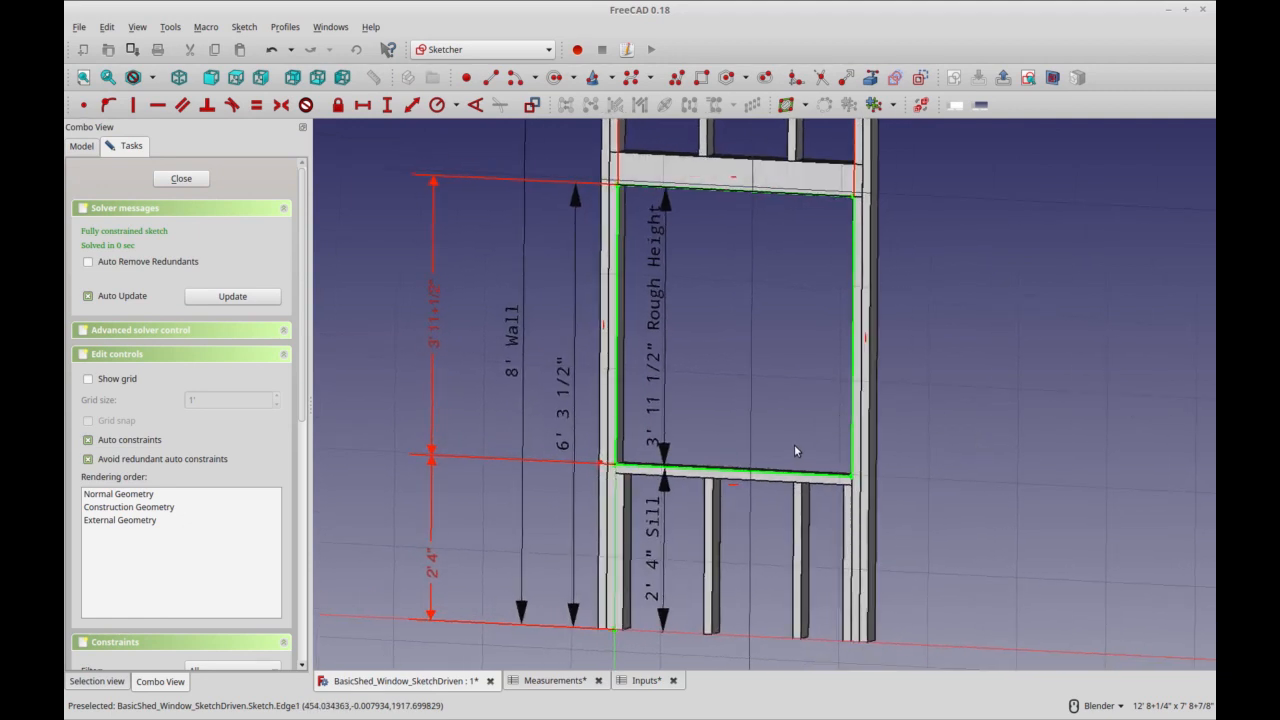
middle_click_drag(887, 455, 935, 458)
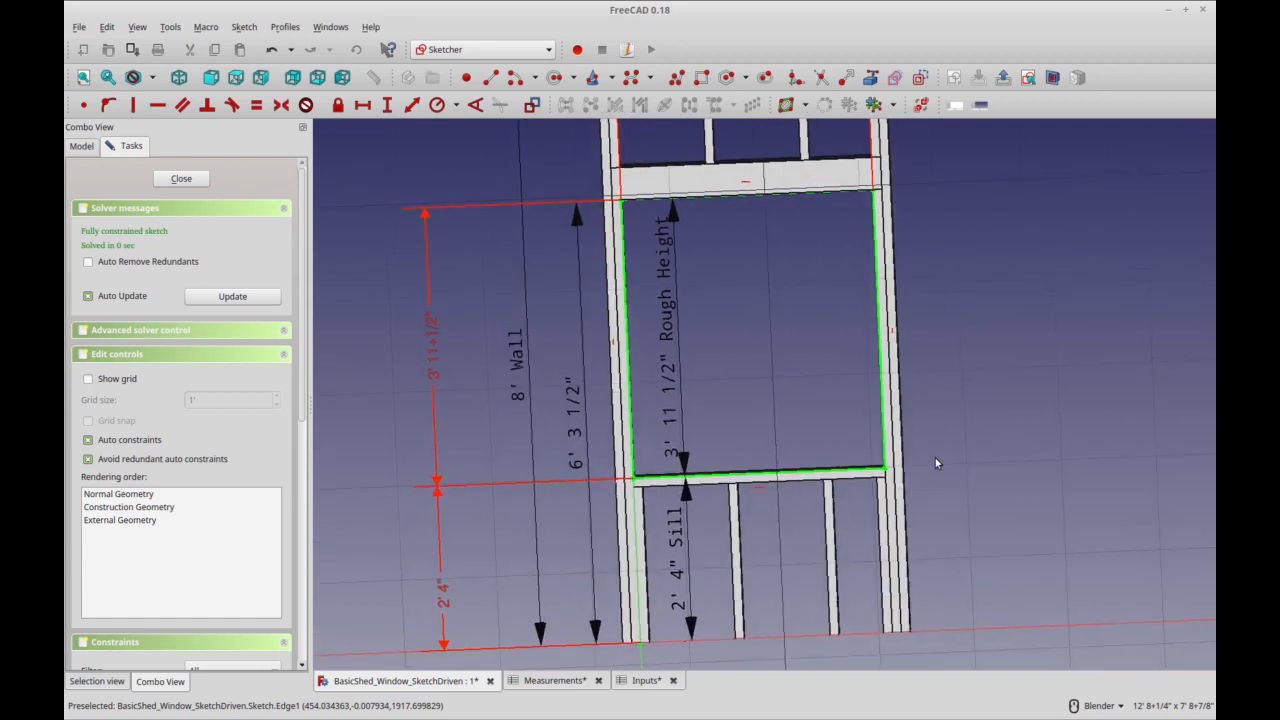
scroll(950, 472, "down", 2)
middle_click_drag(986, 506, 940, 494, "shift")
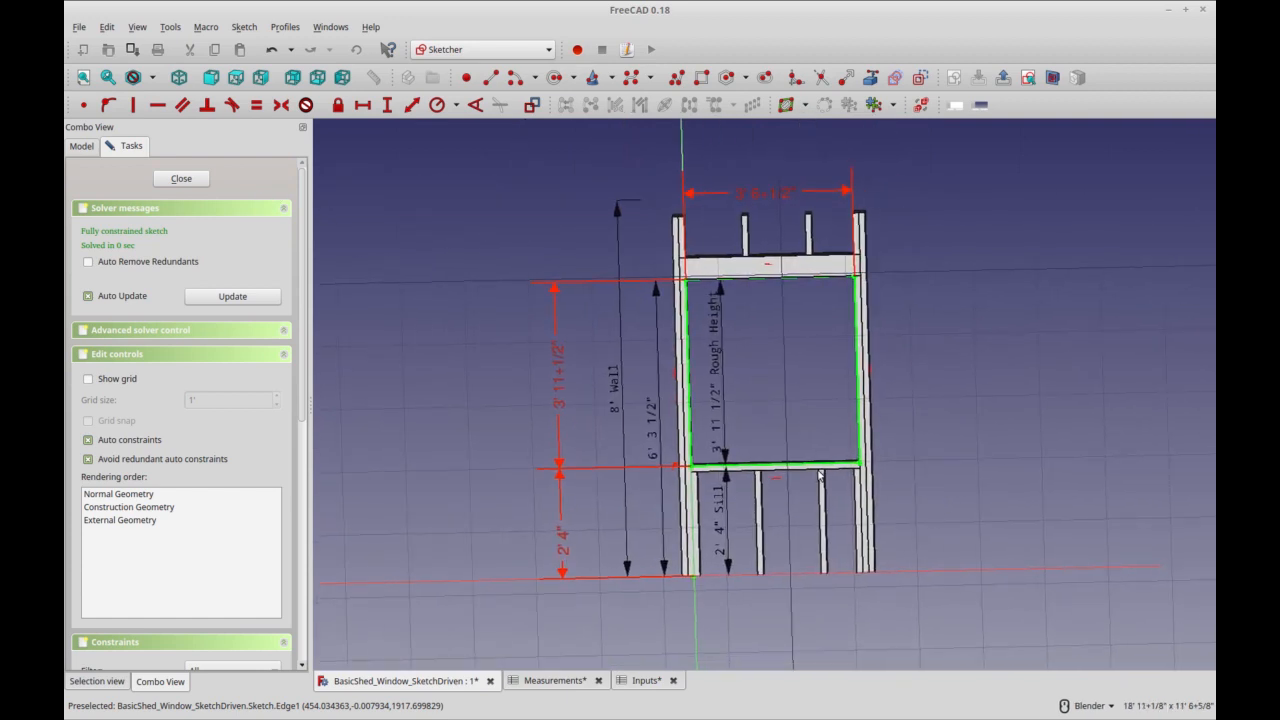
left_click(695, 638)
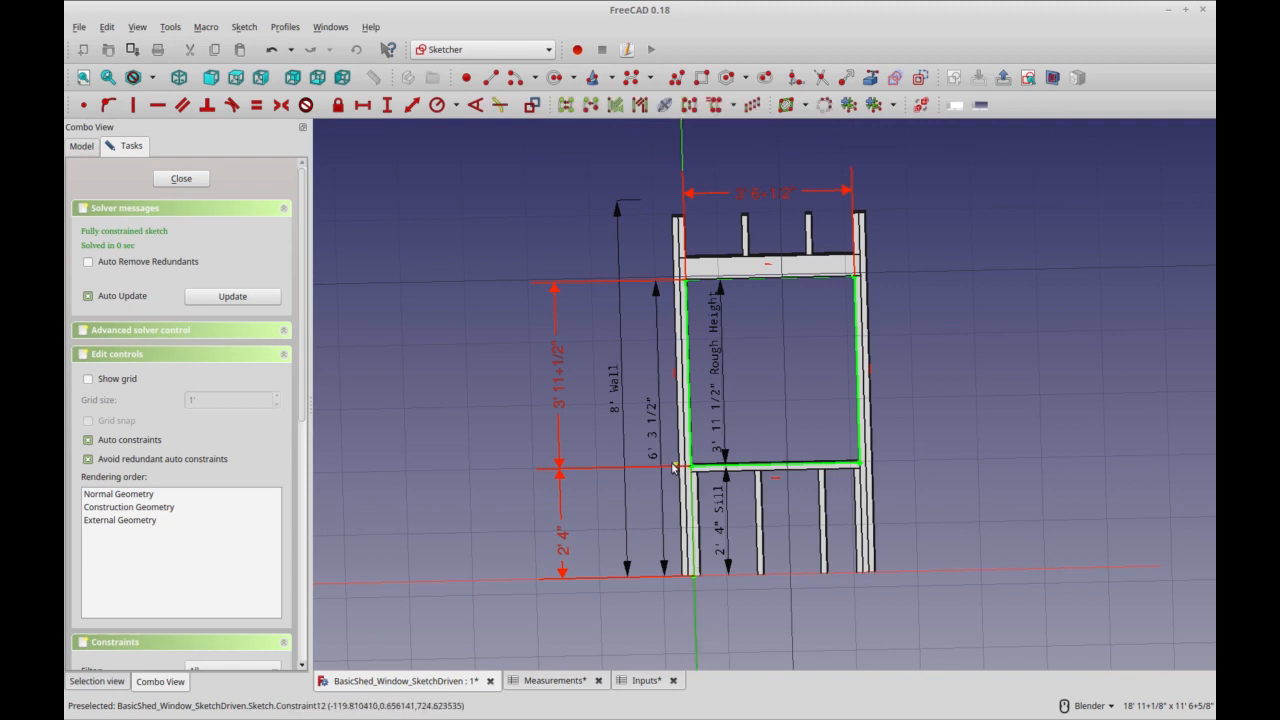
middle_click_drag(945, 461, 919, 459)
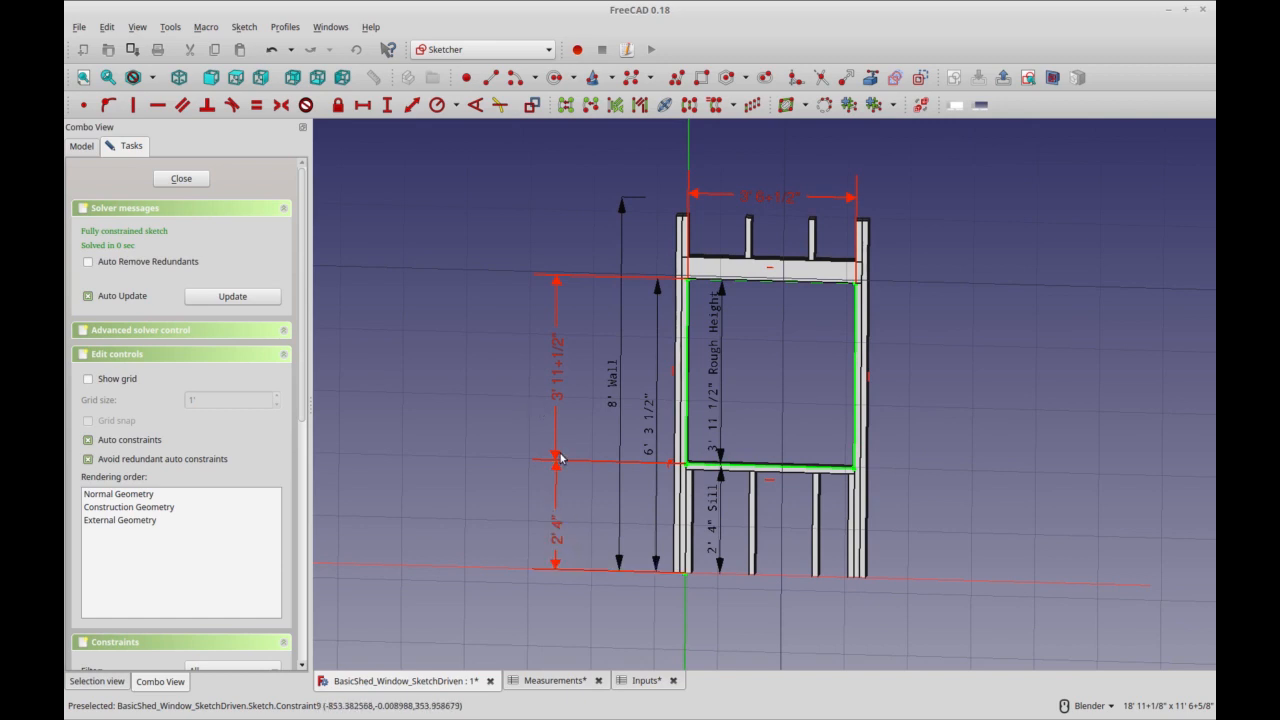
Examine the sketch's three driving dimensions by highlighting the sill height, rough height and rough width constraints
left_click(557, 546)
left_click(560, 370)
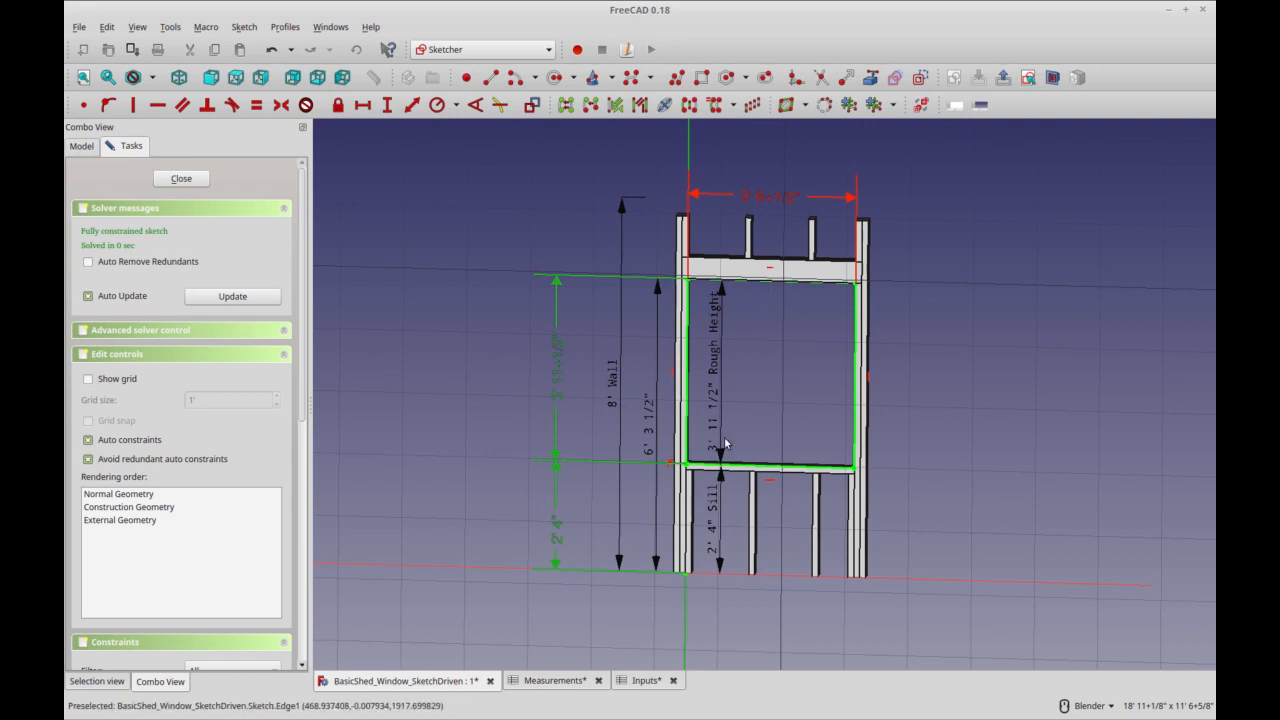
left_click(765, 210)
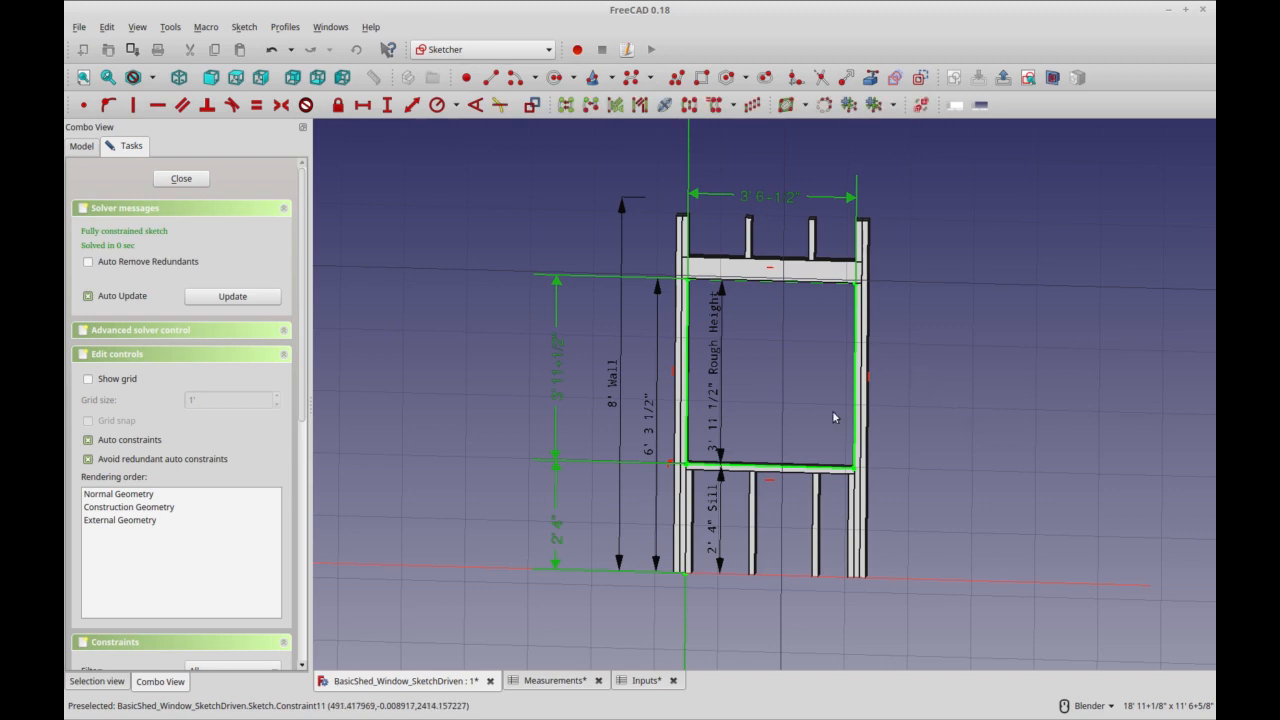
left_click(775, 197)
left_click(775, 197)
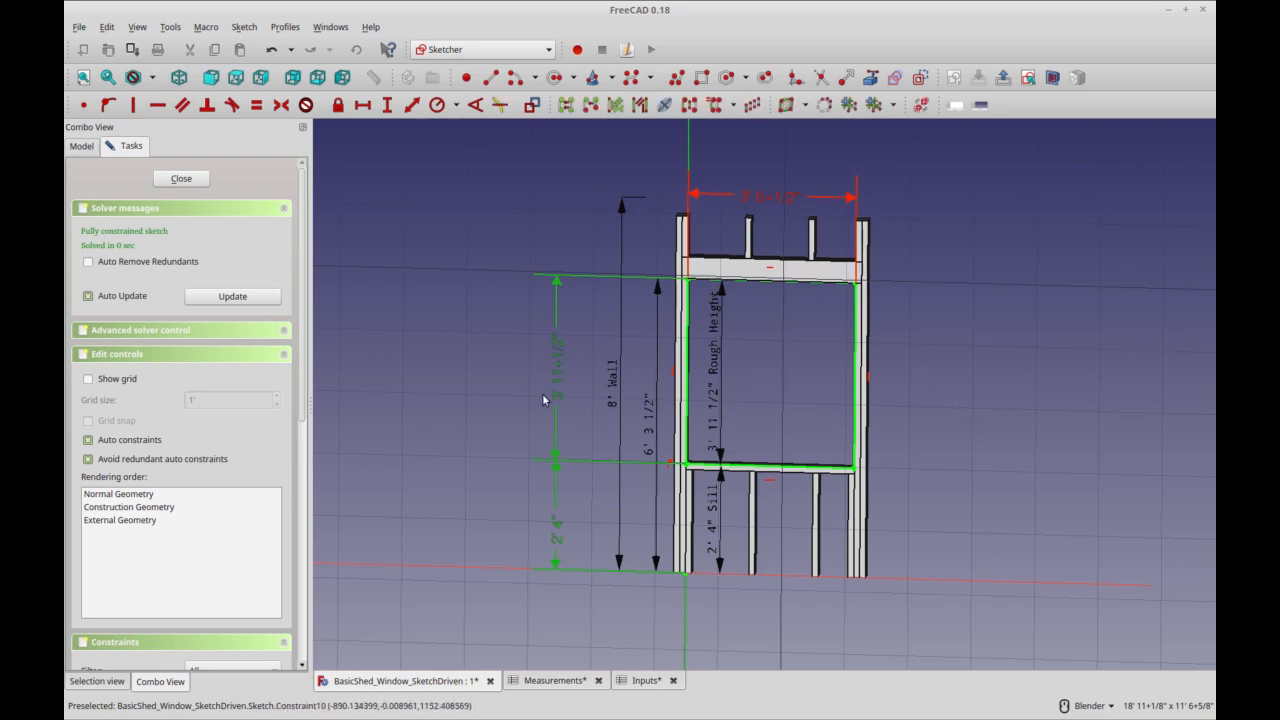
middle_click_drag(978, 431, 961, 433)
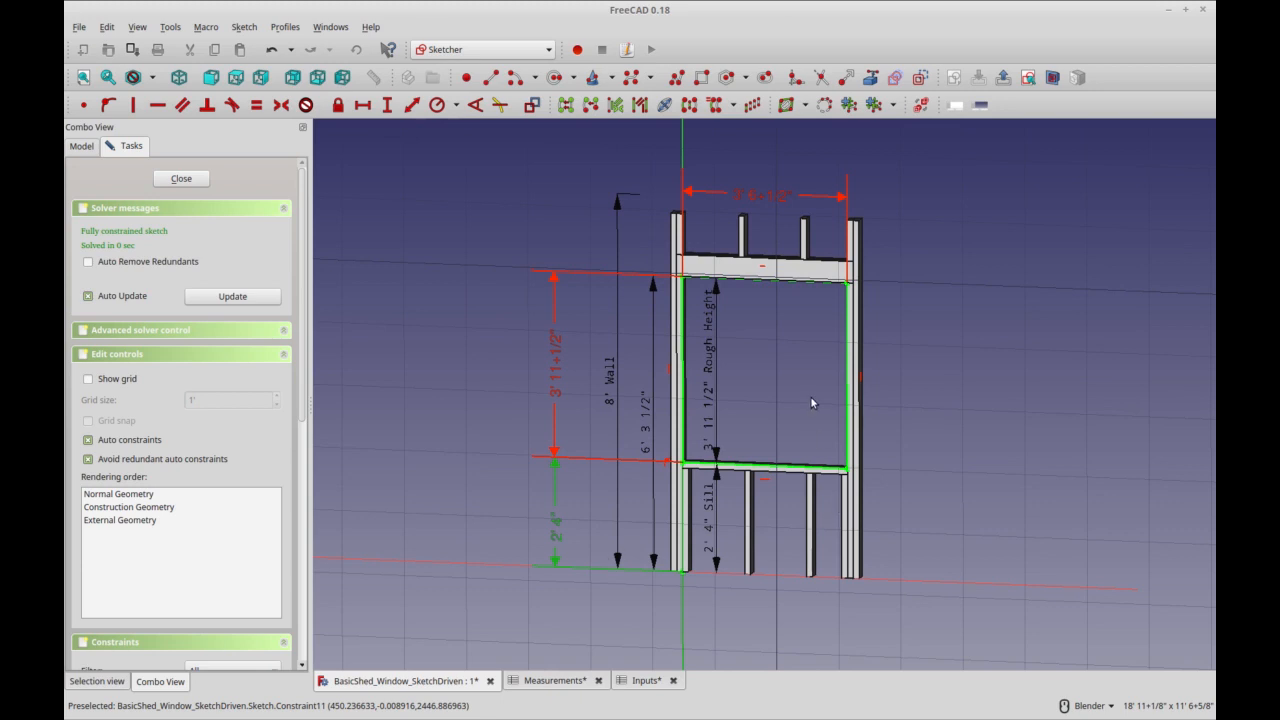
Check the name assigned to the rough width constraint, keep its settings, and close the sketch
double_click(770, 200)
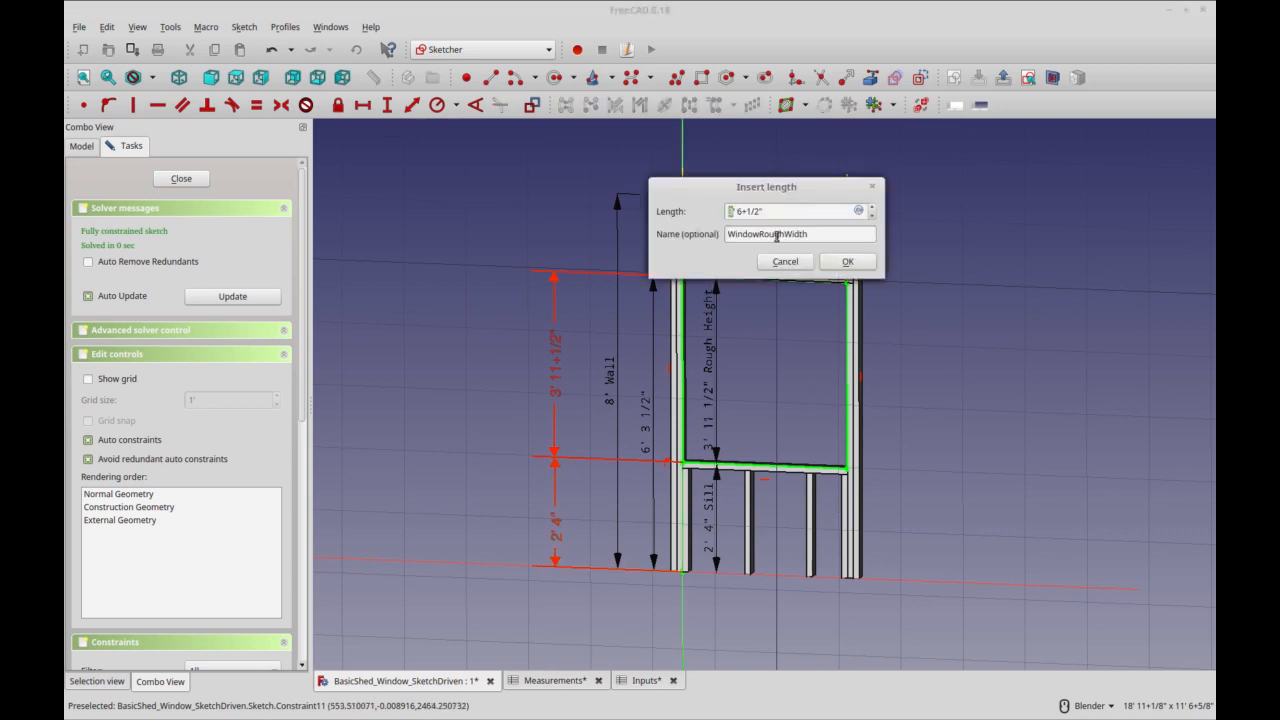
left_click_drag(766, 185, 848, 241)
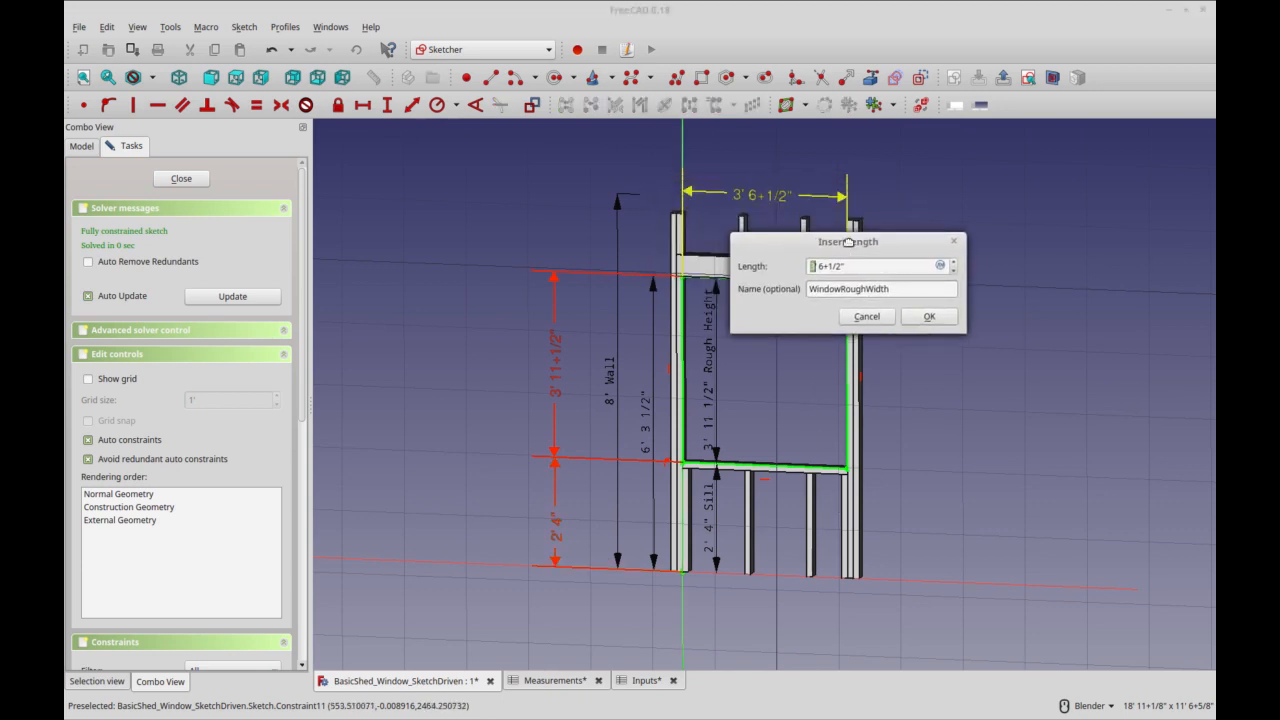
double_click(853, 290)
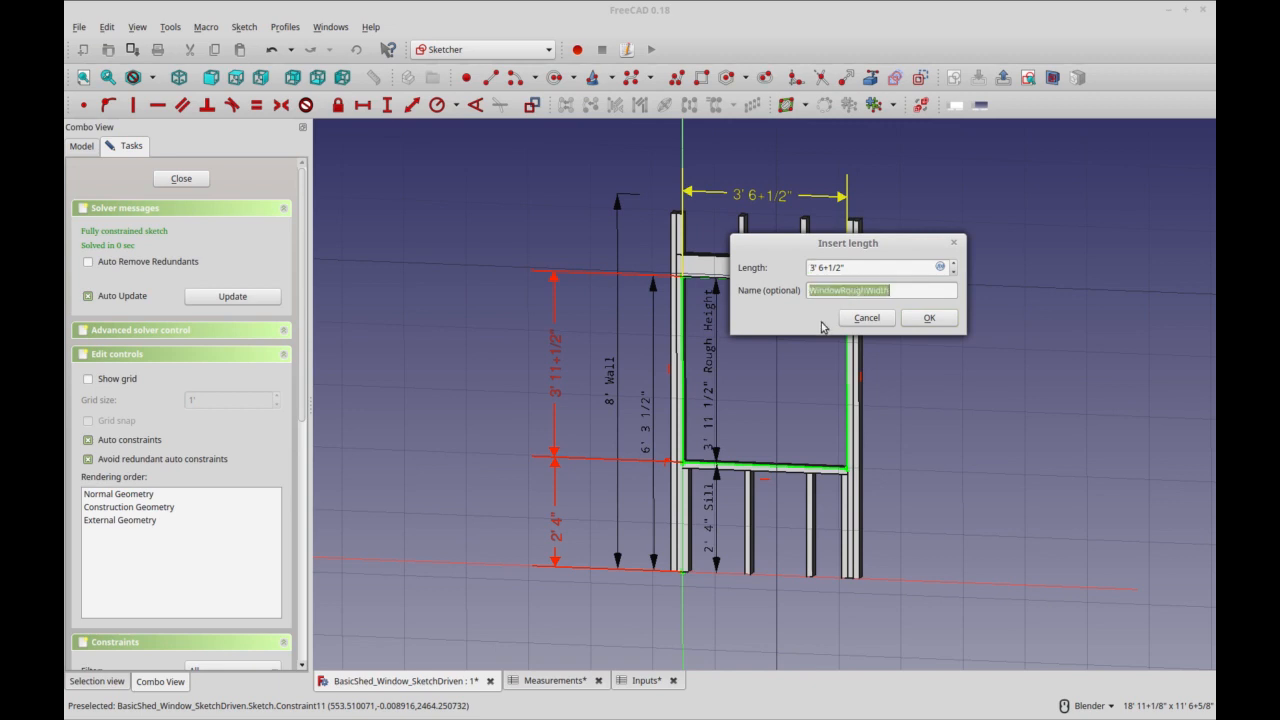
left_click(929, 318)
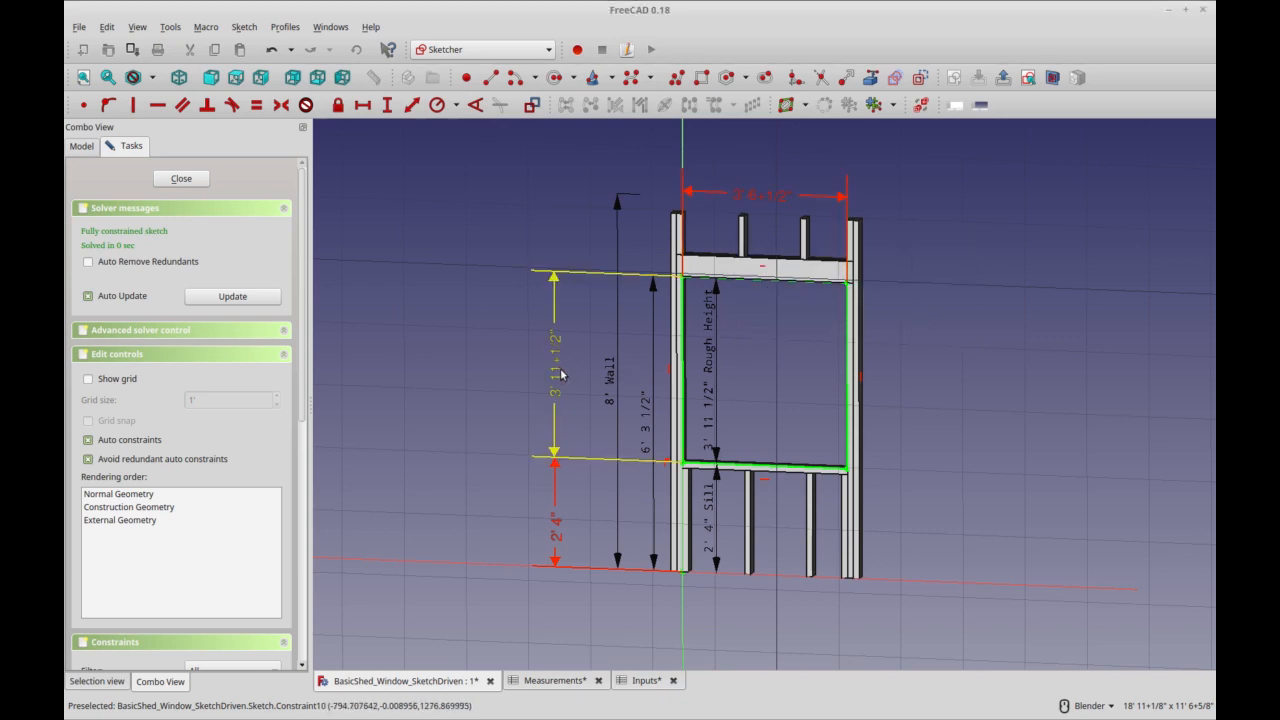
left_click(181, 179)
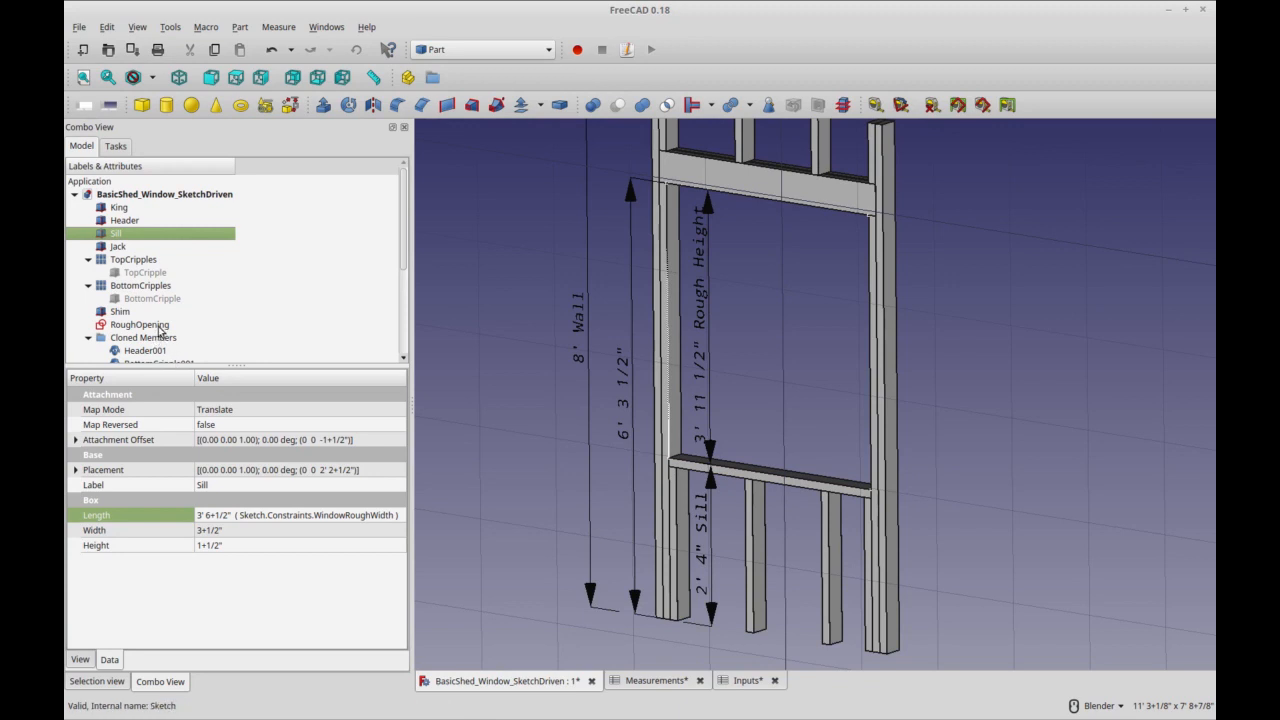
Replace the sill's length expression with RoughOpening.Constraints.WindowRoughWidth, referring to the sketch by its label
left_click(140, 325)
mouse_move(404, 256)
left_mouse_down()
mouse_move(392, 342)
mouse_move(387, 232)
left_mouse_up()
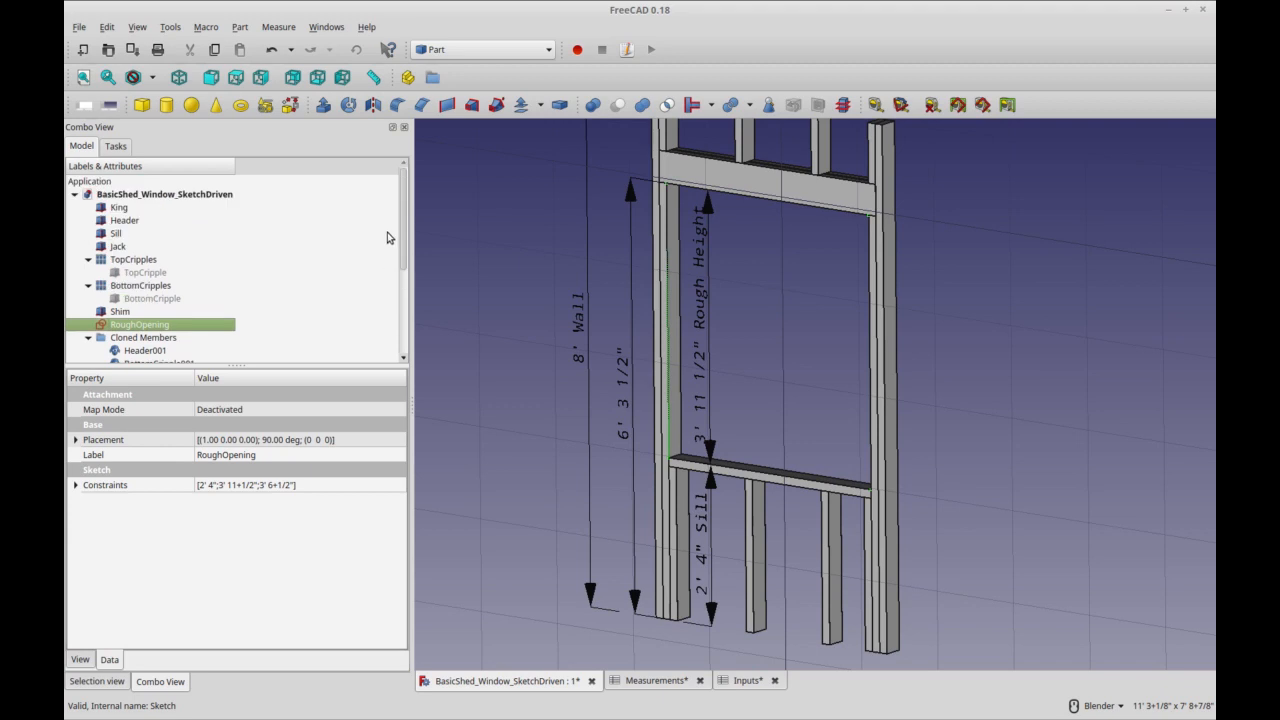
left_click(128, 236)
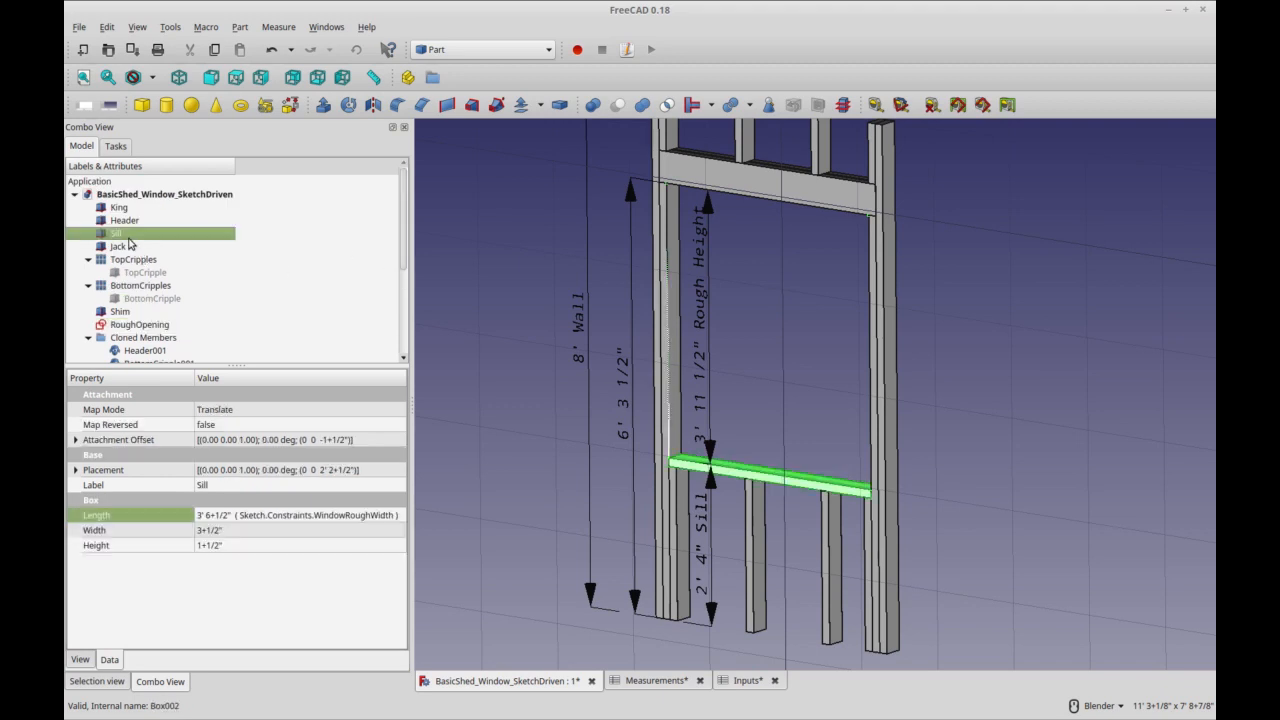
left_click(265, 517)
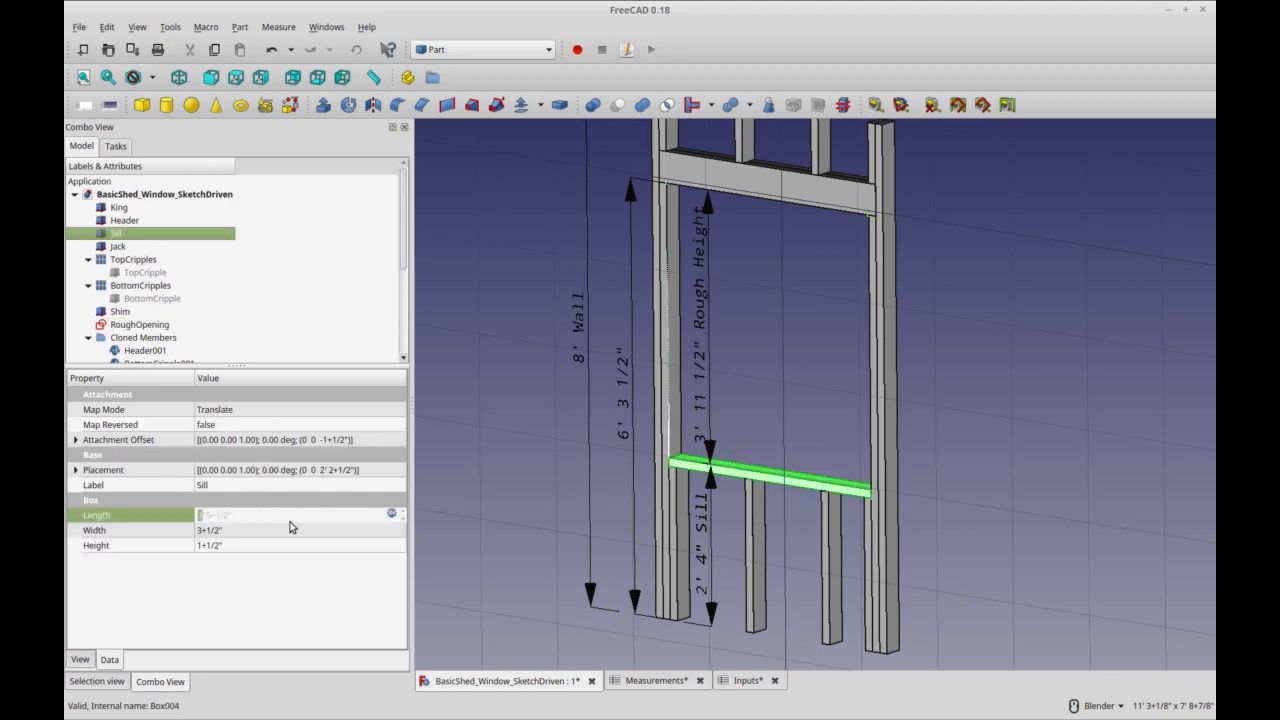
left_click(393, 514)
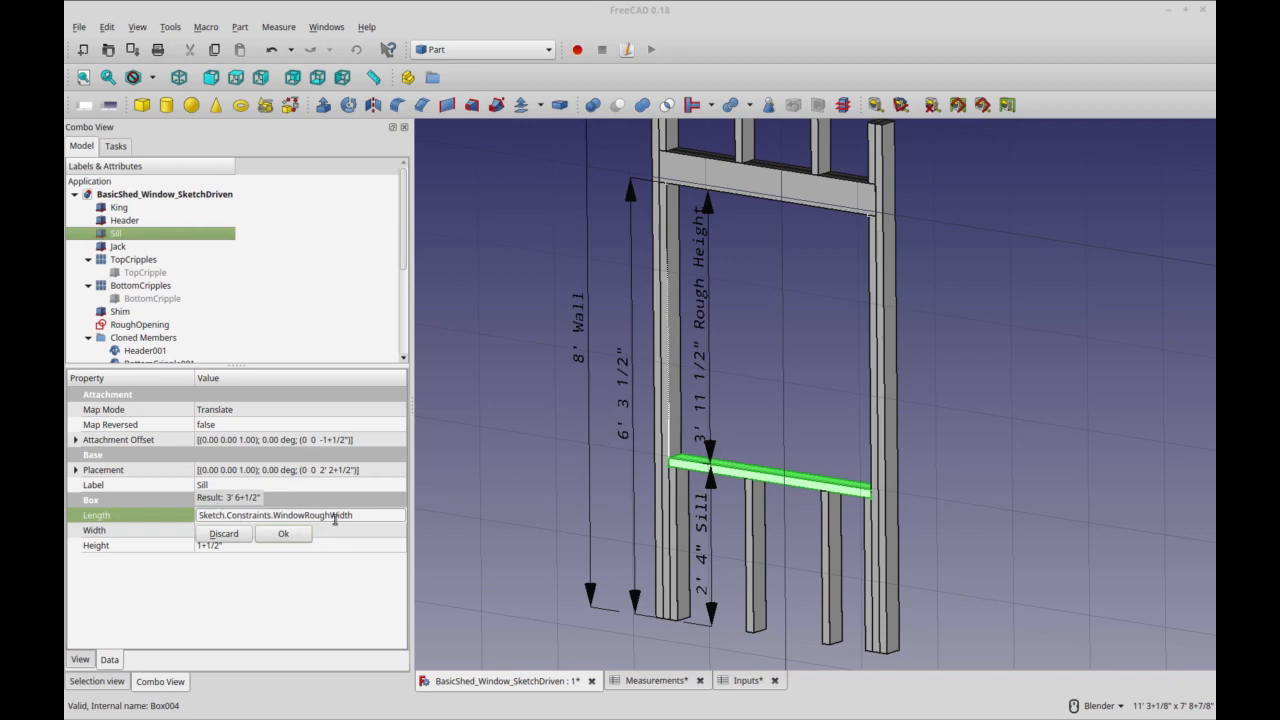
left_click_drag(355, 516, 174, 522)
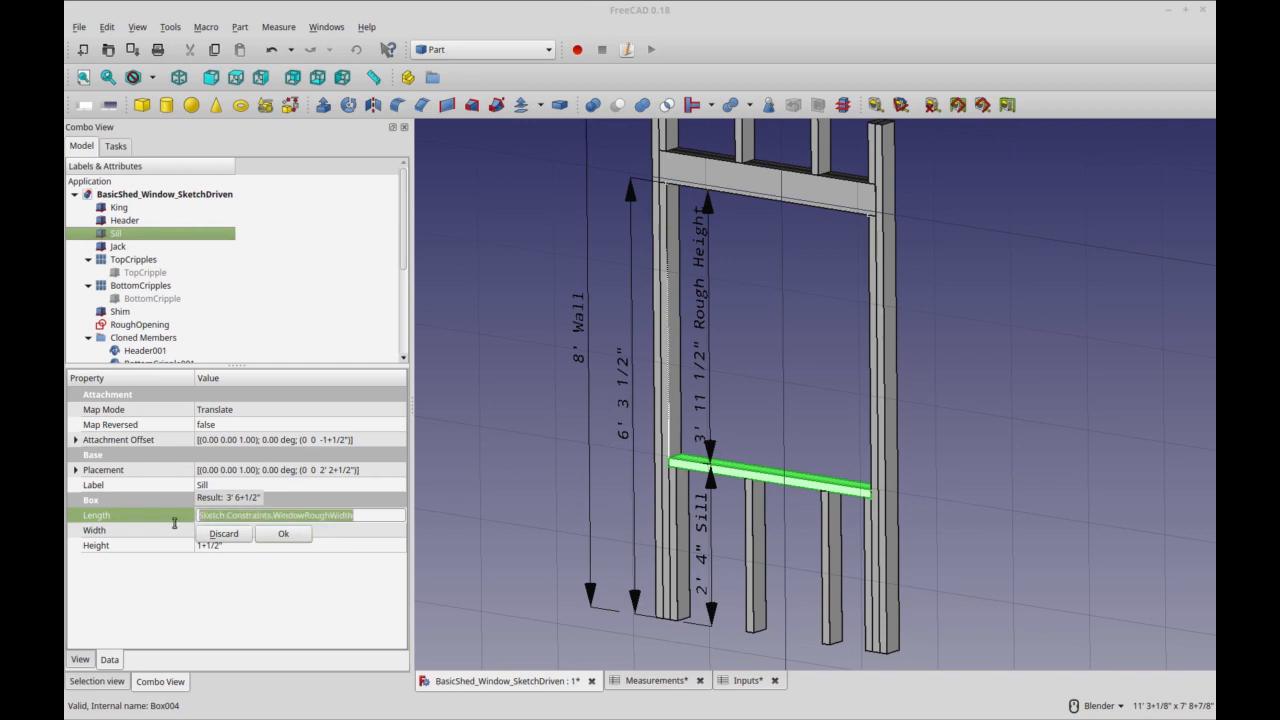
type("Rough")
left_click(212, 528)
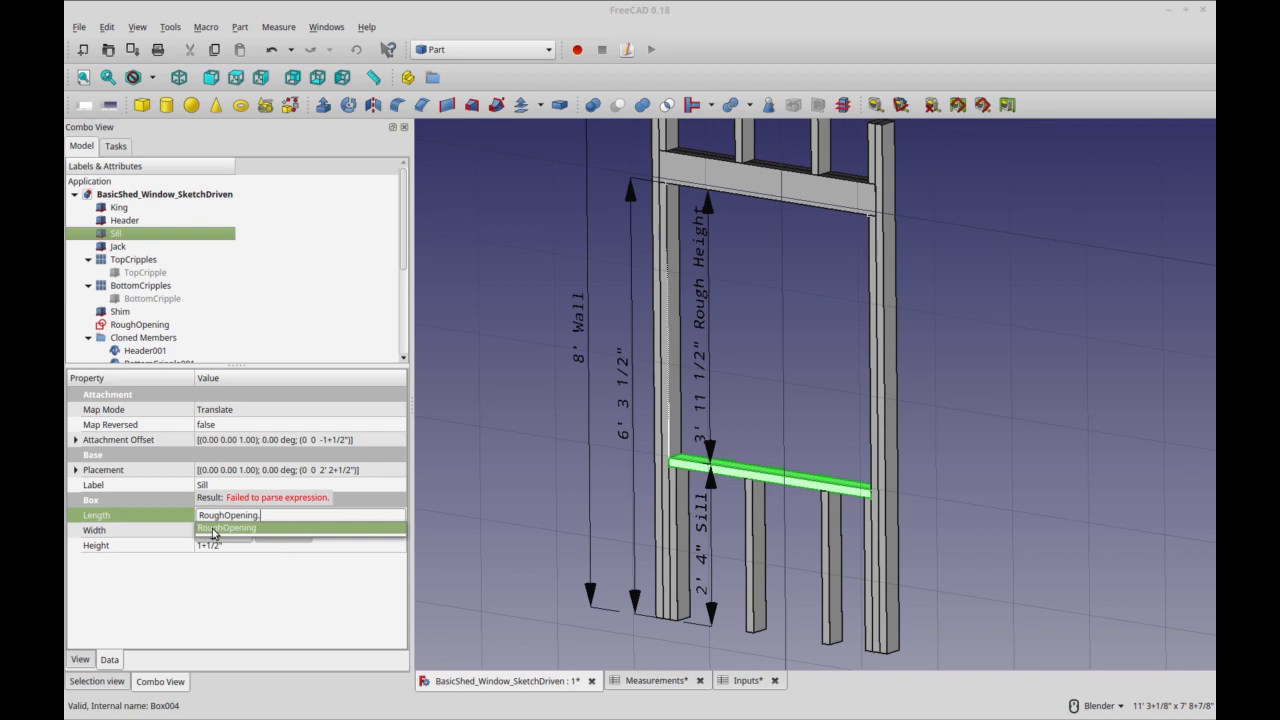
type("C")
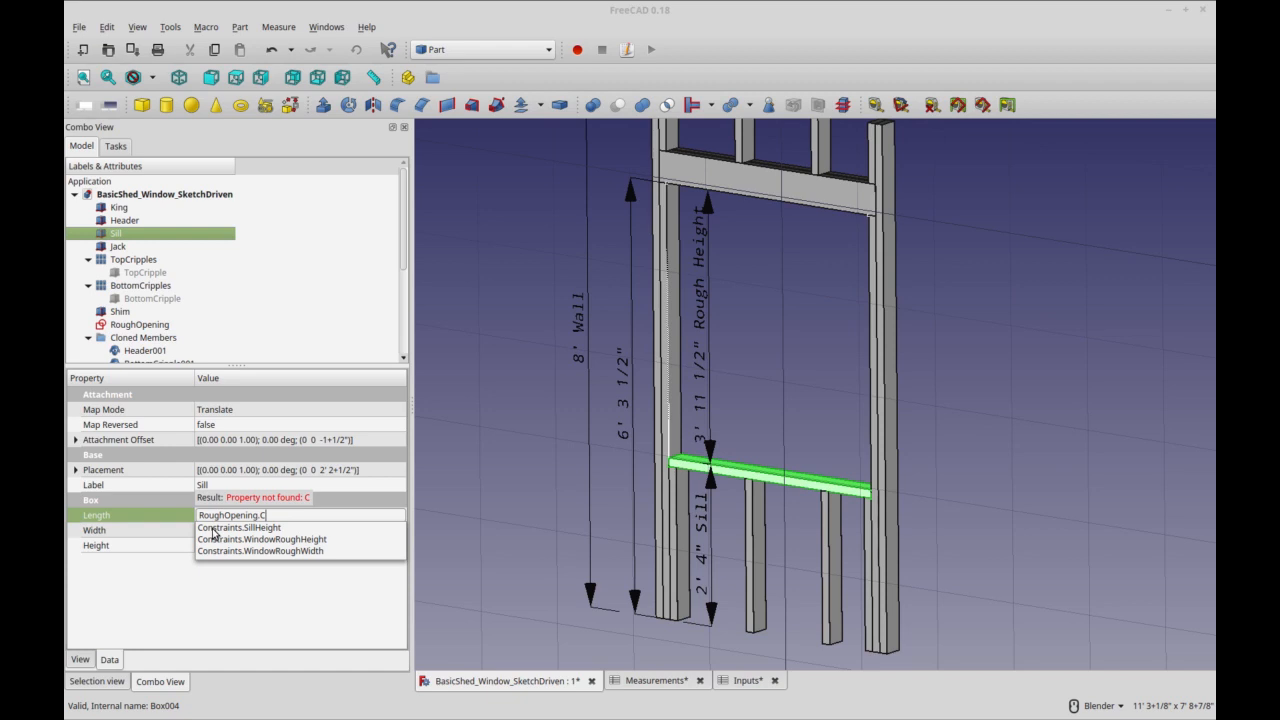
left_click(228, 551)
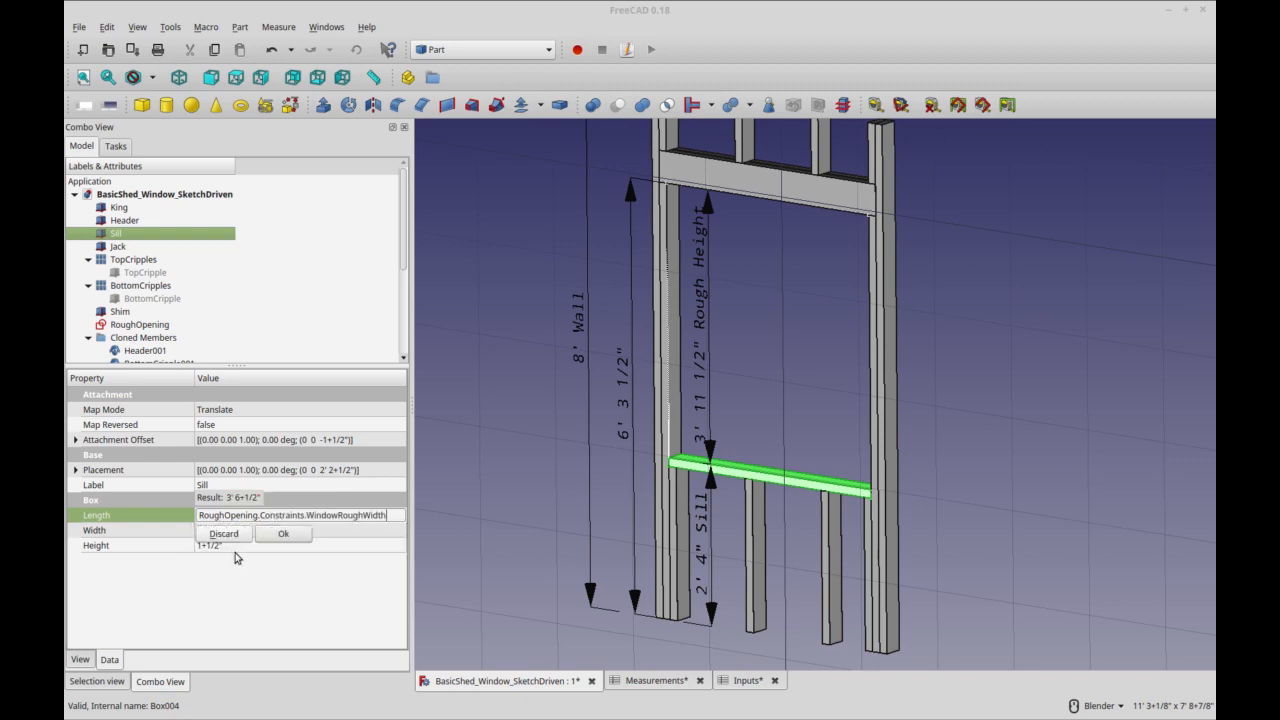
Try WindowsRoughWidth as the constraint name in the sill's length expression, and erase the constraint reference
left_click_drag(306, 515, 381, 522)
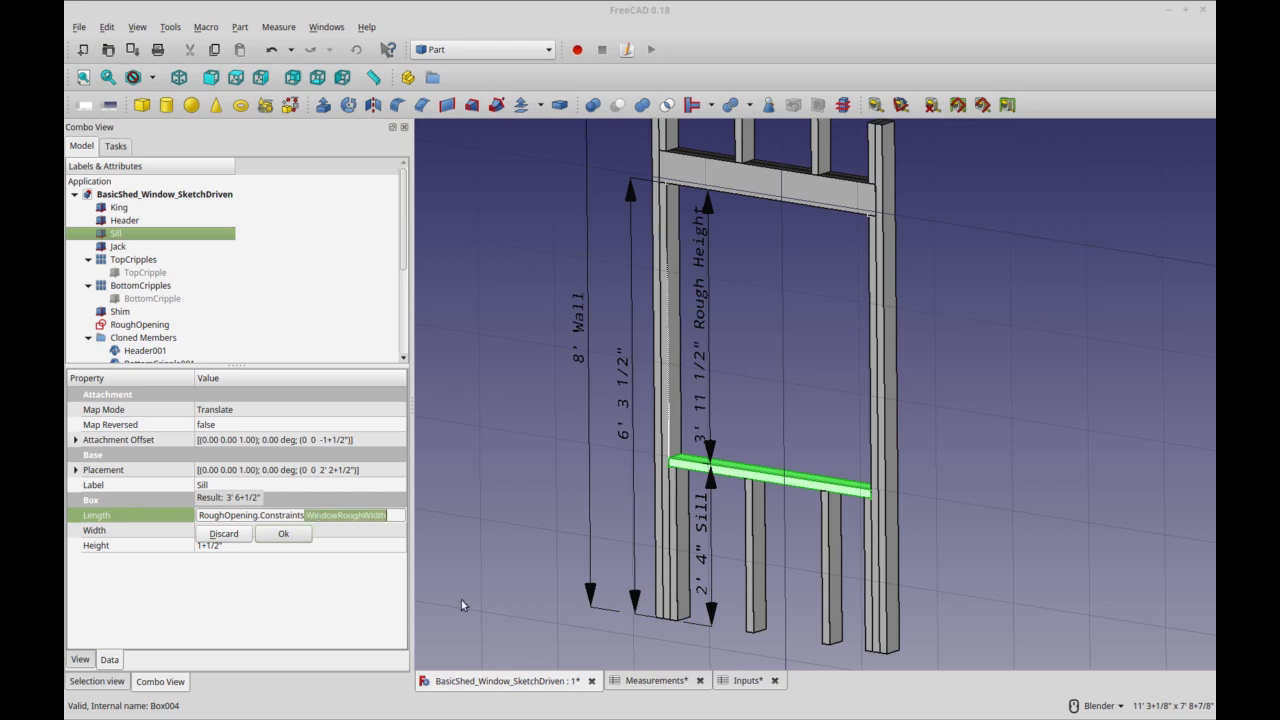
key("BackSpace")
type("WindowsRoughWidth")
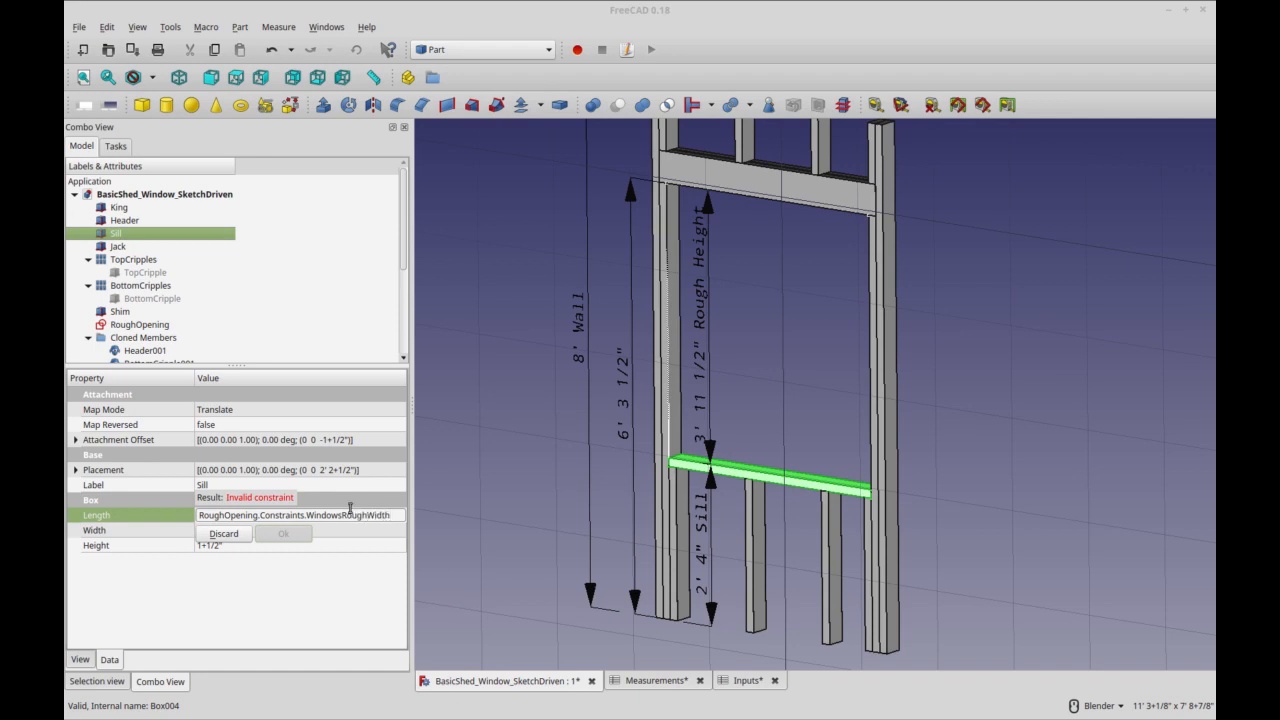
left_click_drag(392, 515, 263, 530)
key("BackSpace")
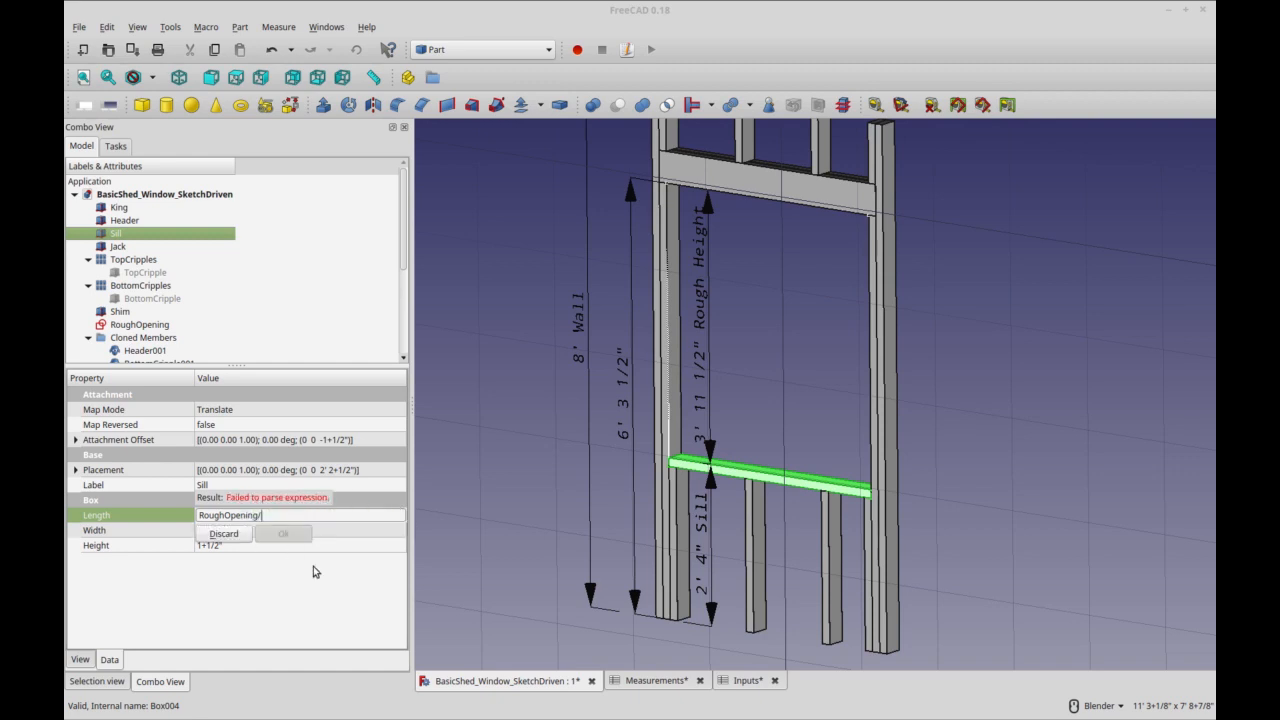
Complete the sill's length expression as RoughOpening.Constraints.WindowRoughWidth and accept it
type("C")
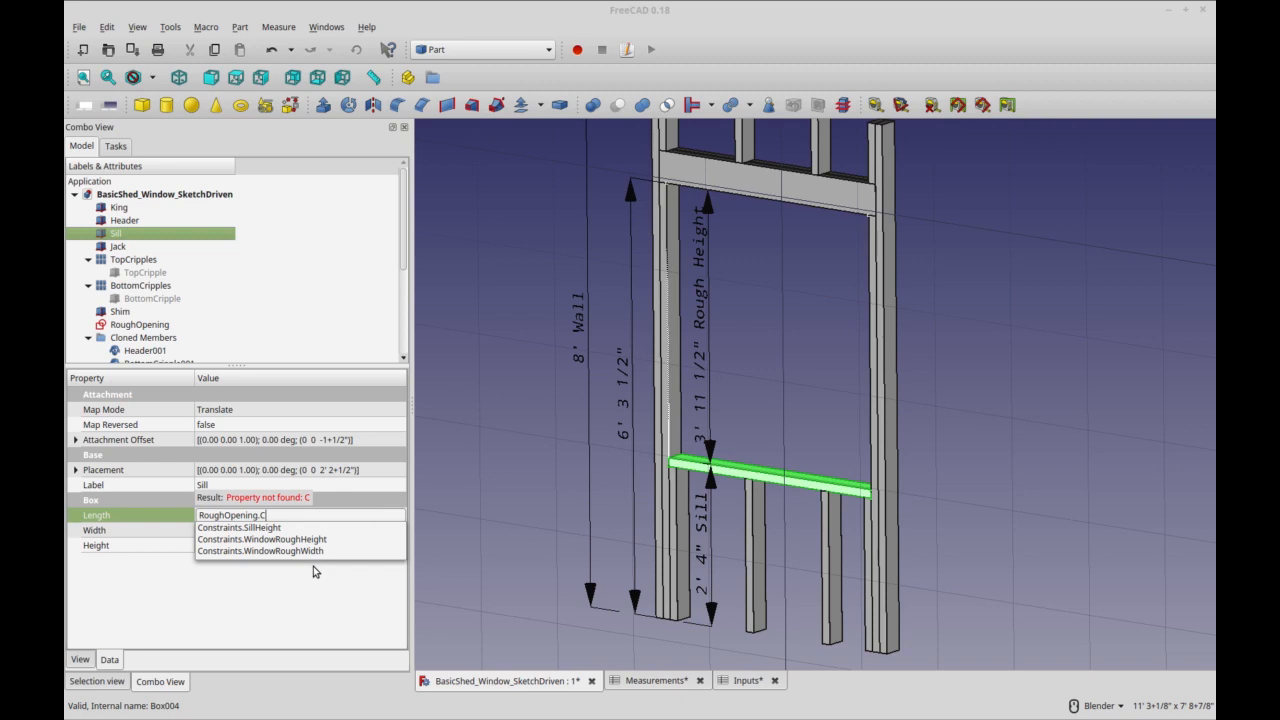
left_click(302, 552)
left_click(298, 537)
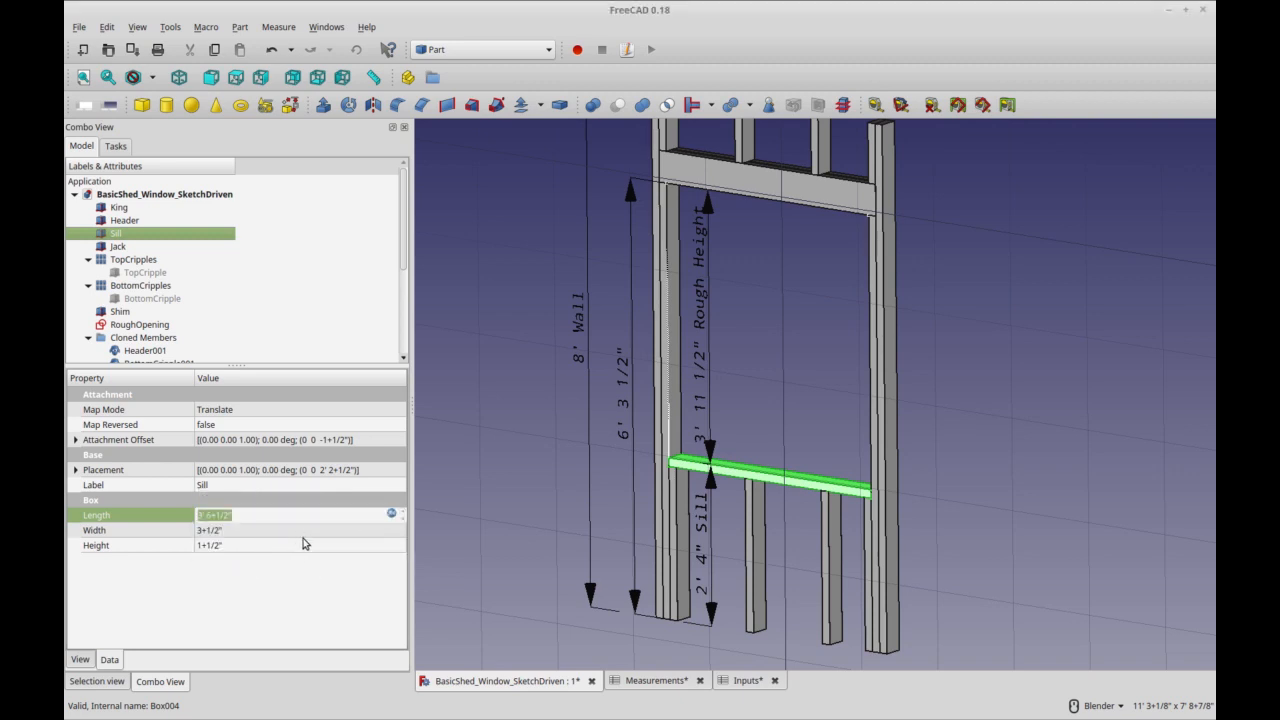
left_click(803, 488)
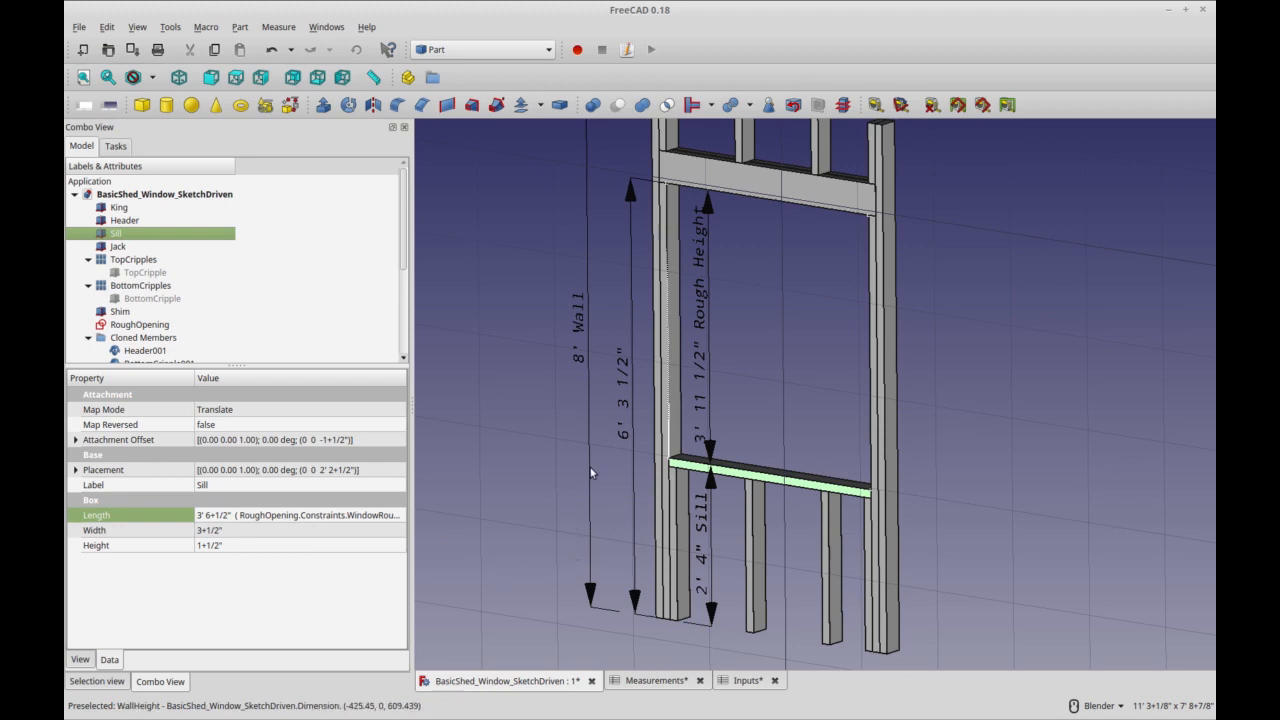
Expand the RoughOpening sketch's named constraints and set Window Rough Width to 3' 3+1/2"
left_click(115, 325)
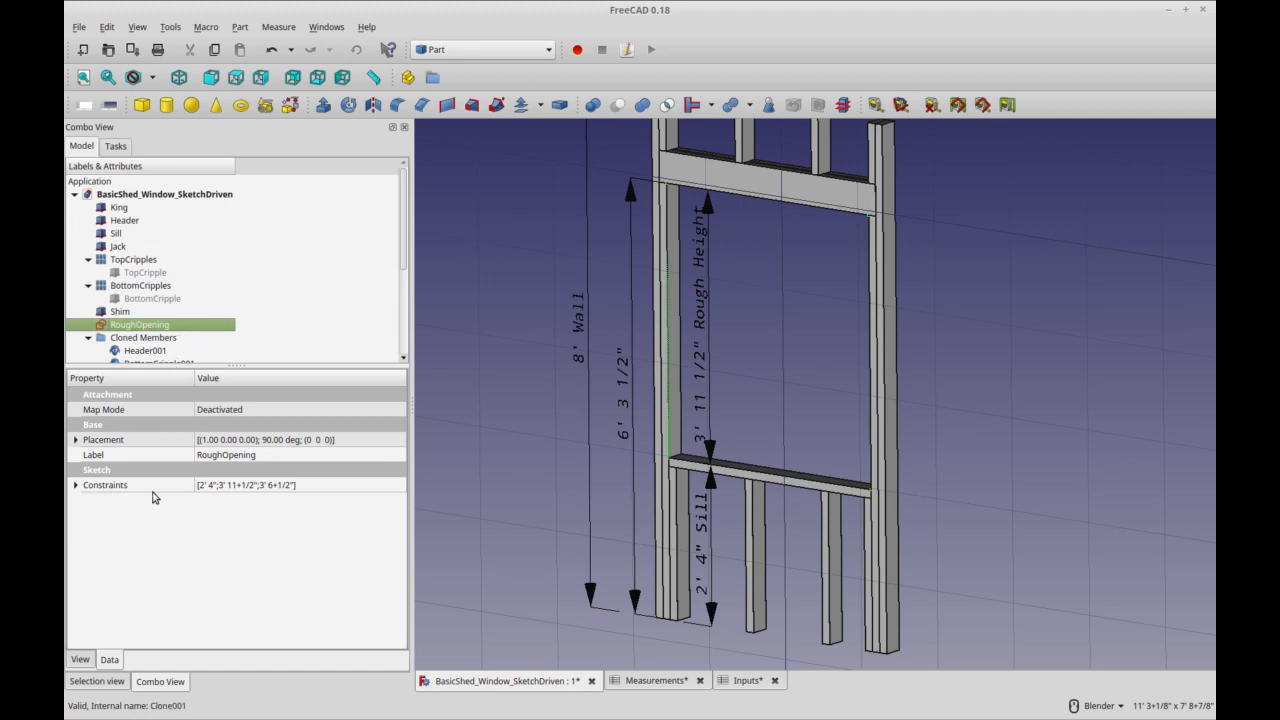
left_click(77, 486)
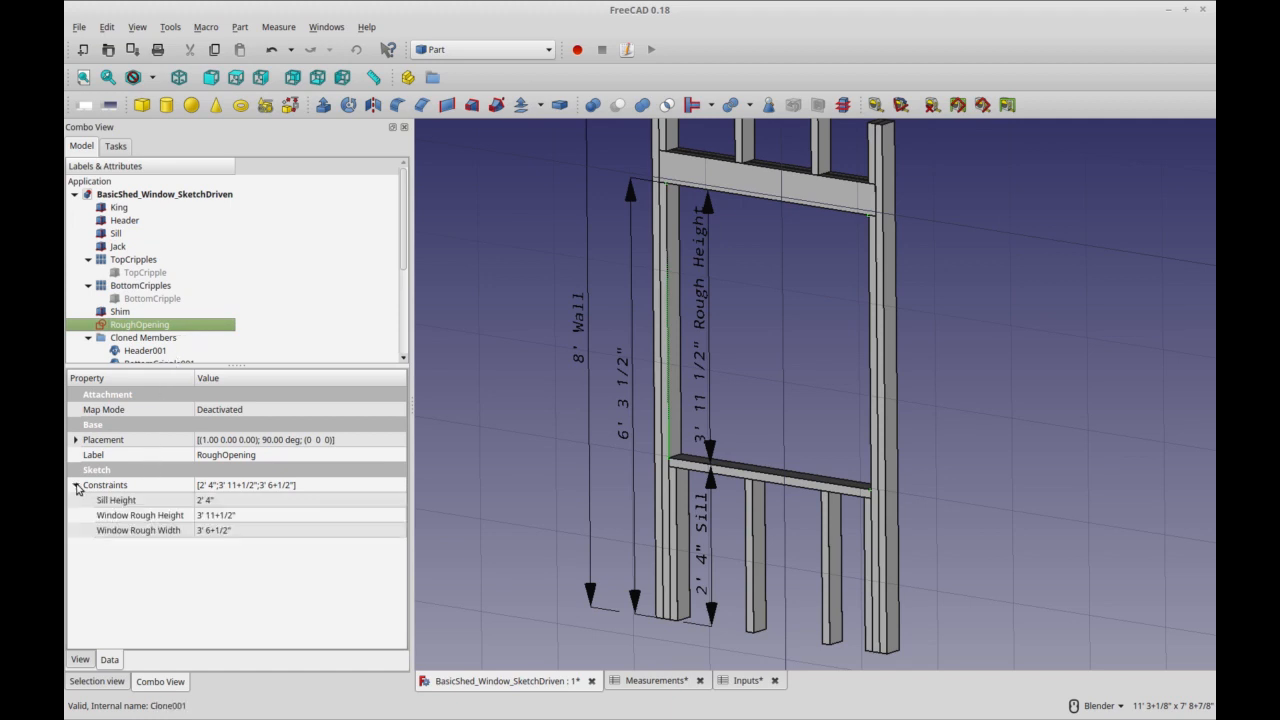
left_click(134, 501)
left_click(140, 515)
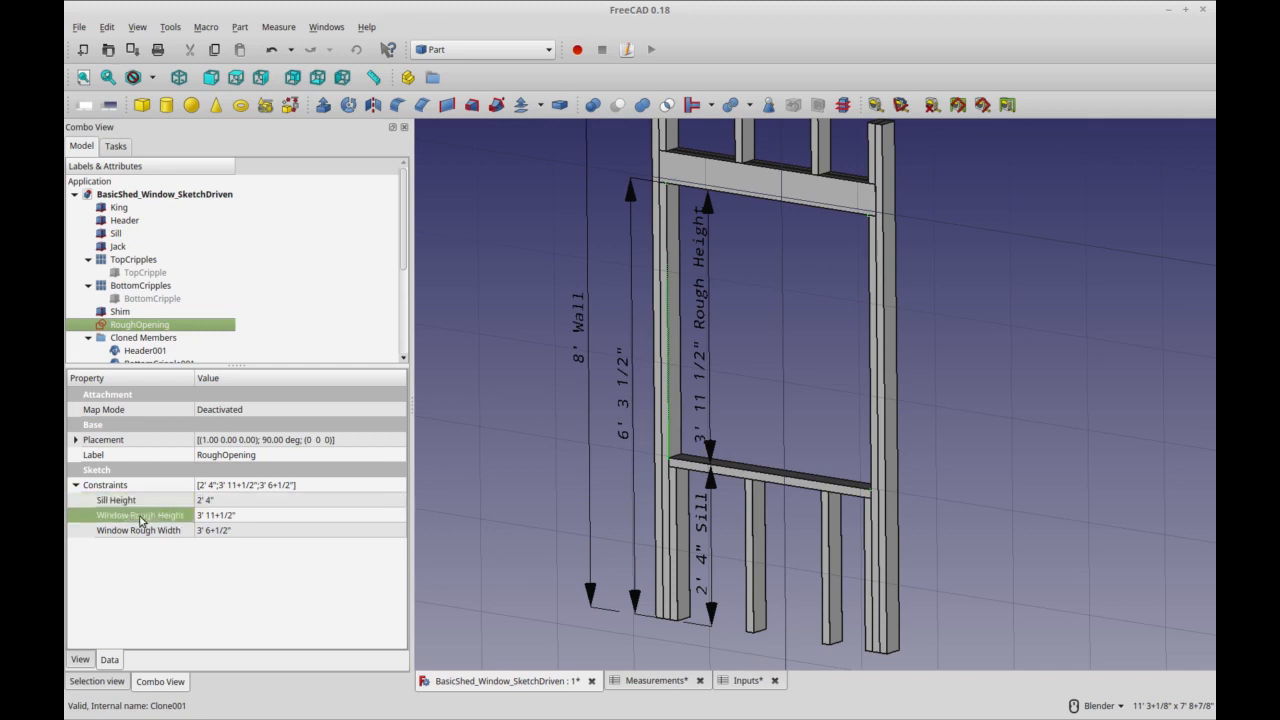
left_click(144, 528)
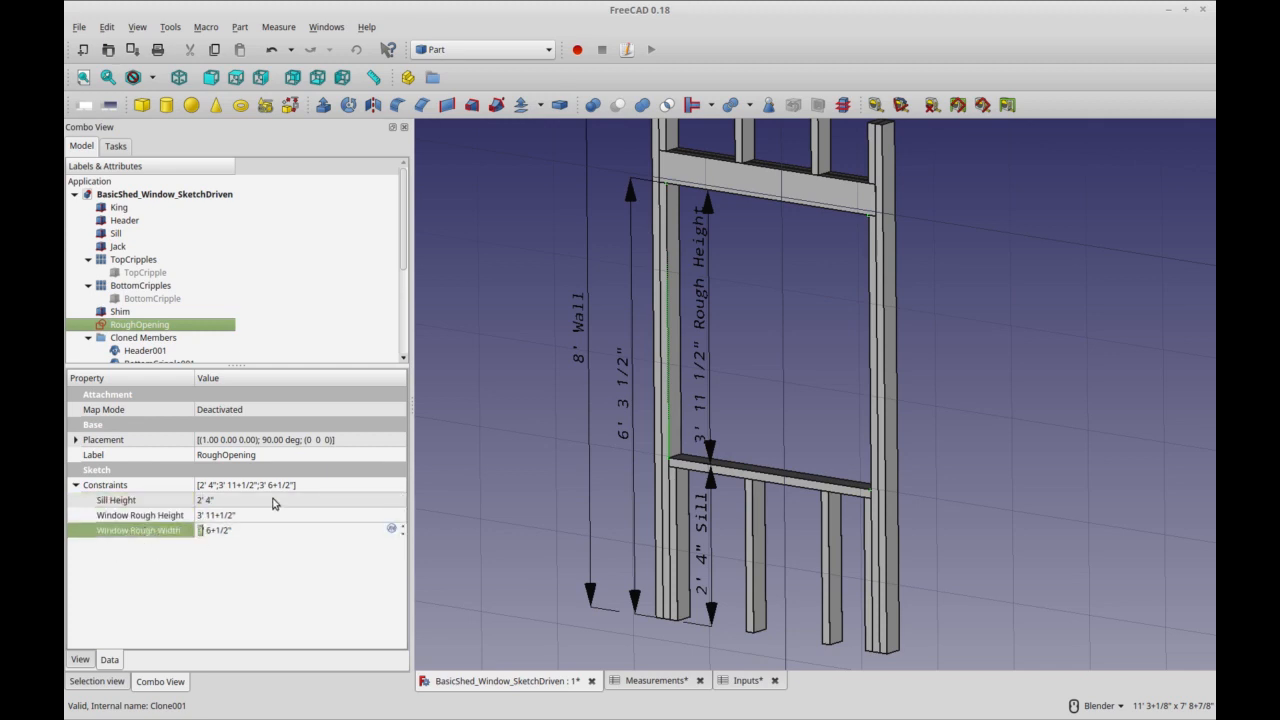
left_click(317, 531)
left_click(402, 534)
left_click(351, 517)
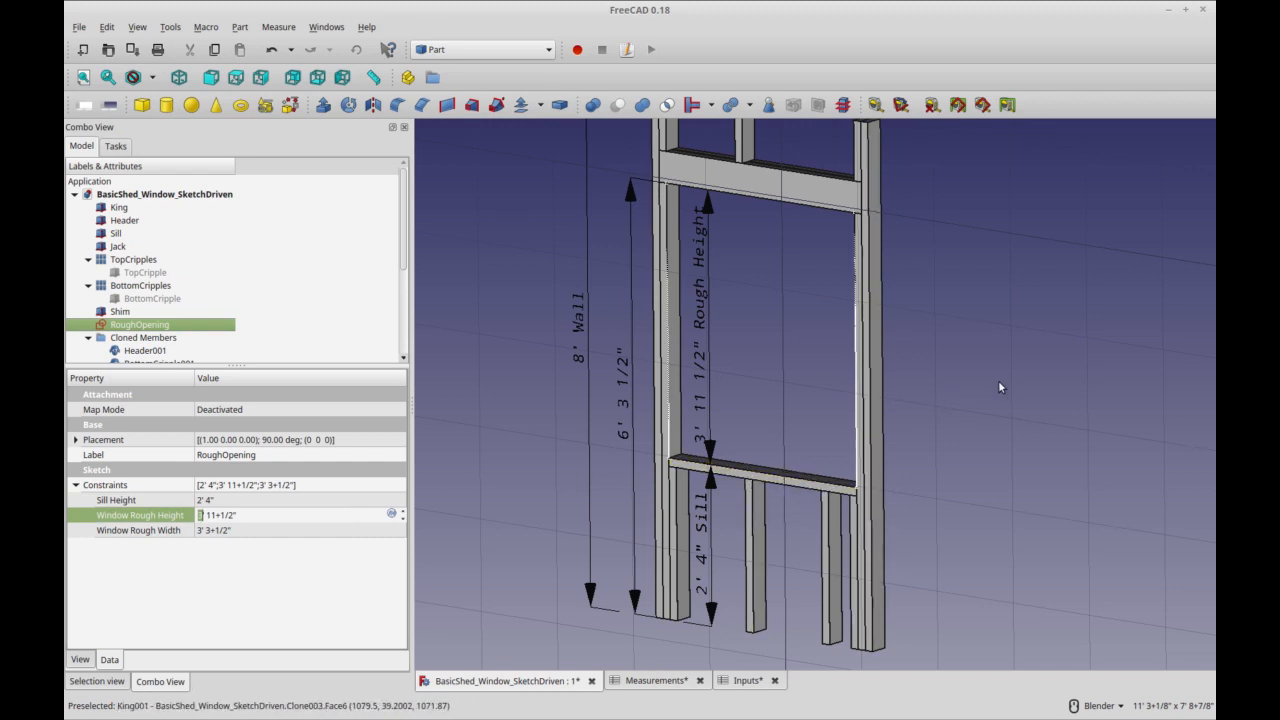
scroll(990, 382, "down", 2)
scroll(985, 376, "up", 2)
middle_click_drag(985, 376, 980, 387)
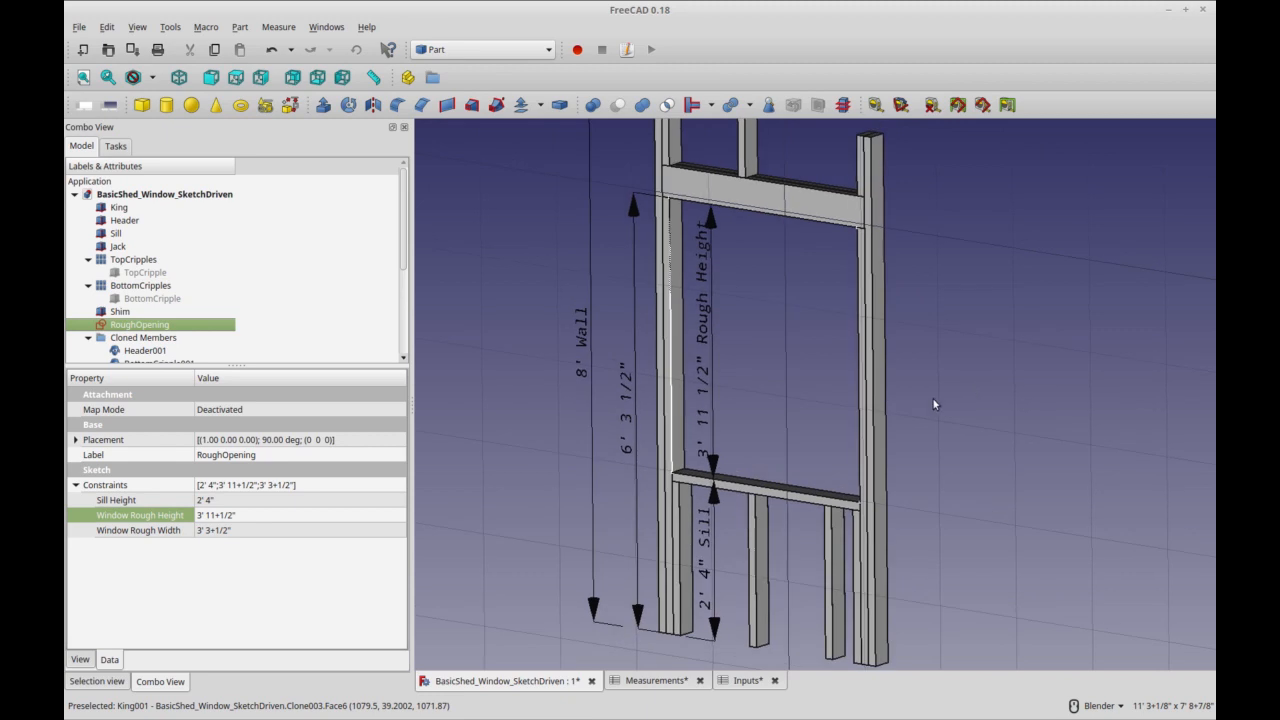
Examine the expression driving the header's length, including the allowance added to the rough width, and accept it as is
left_click(782, 193)
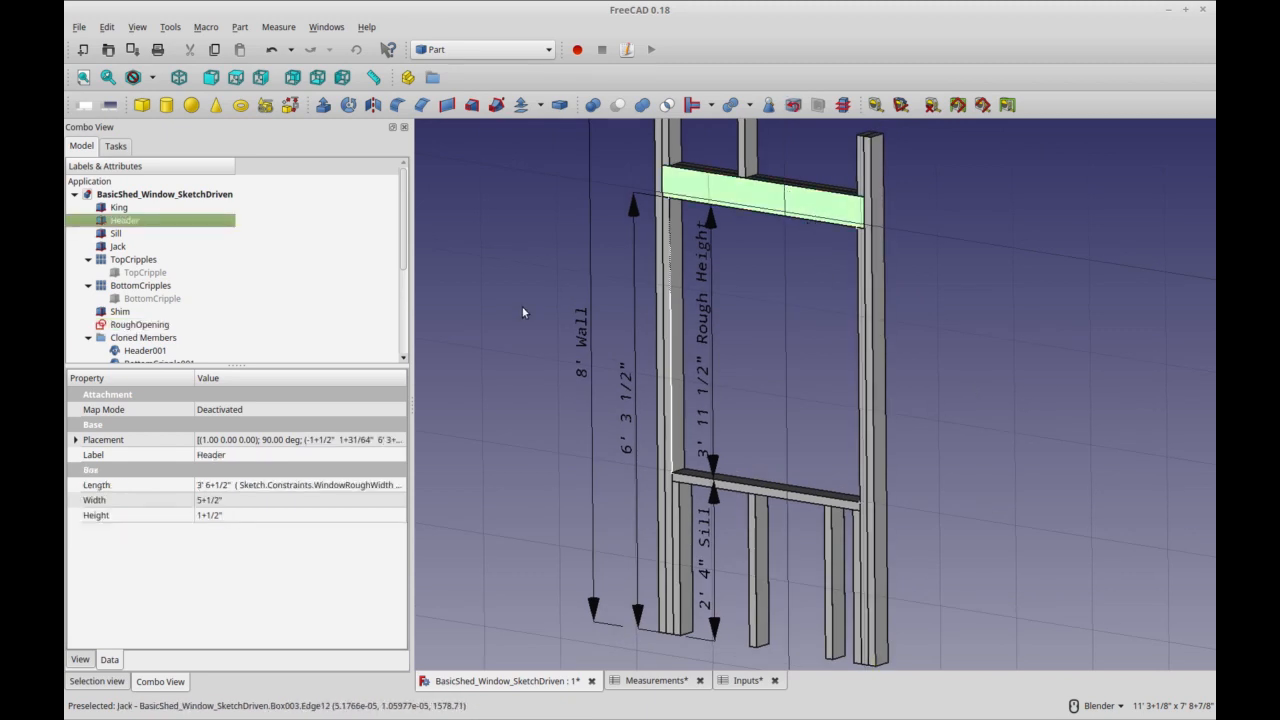
left_click(276, 489)
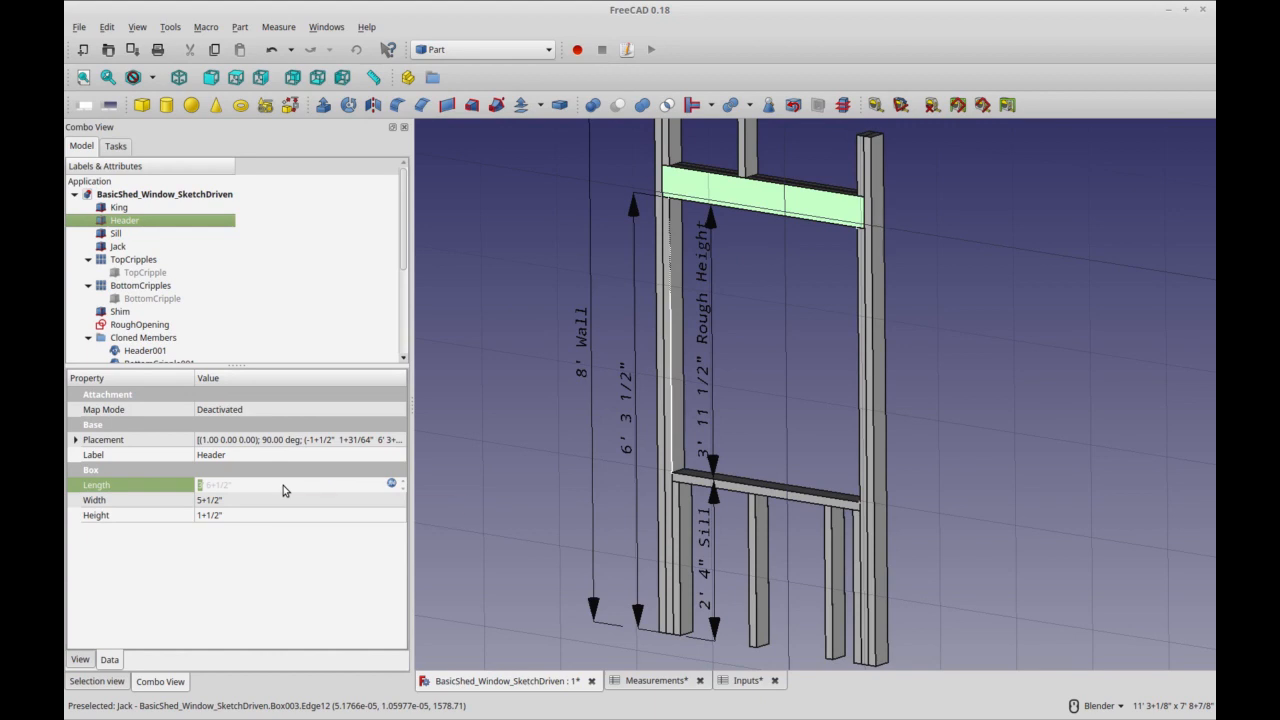
left_click(284, 487)
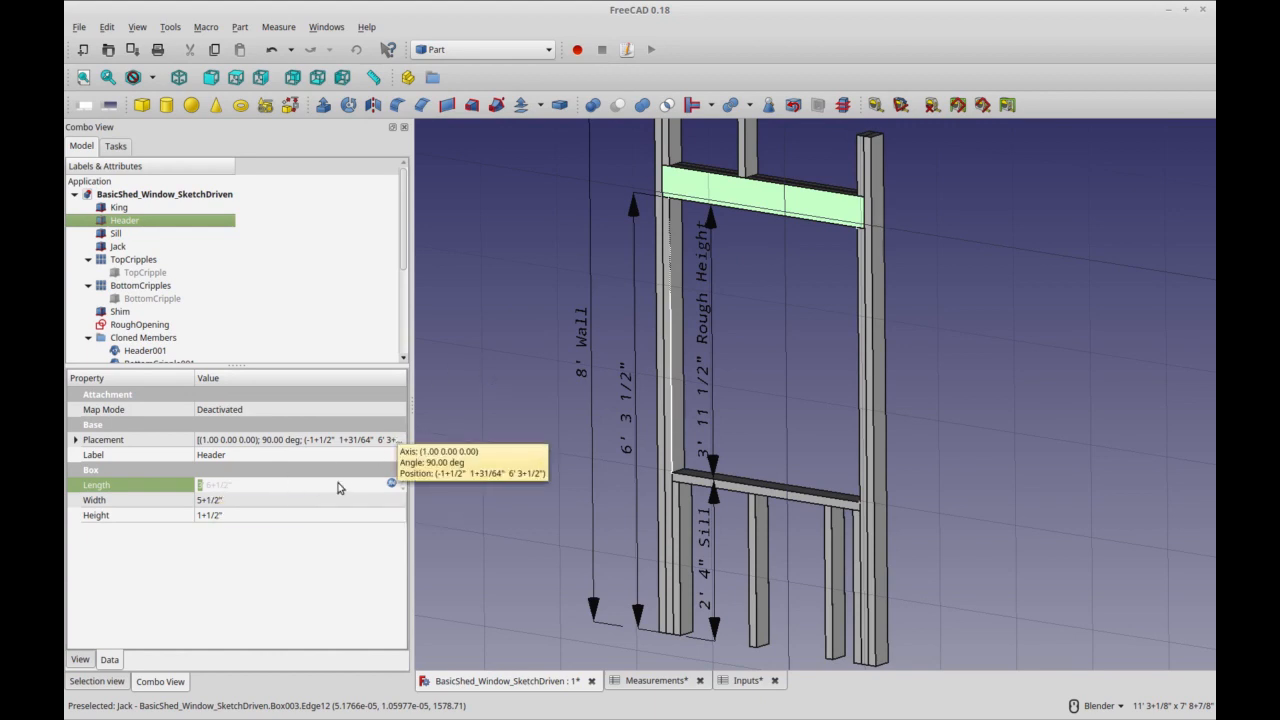
left_click(391, 483)
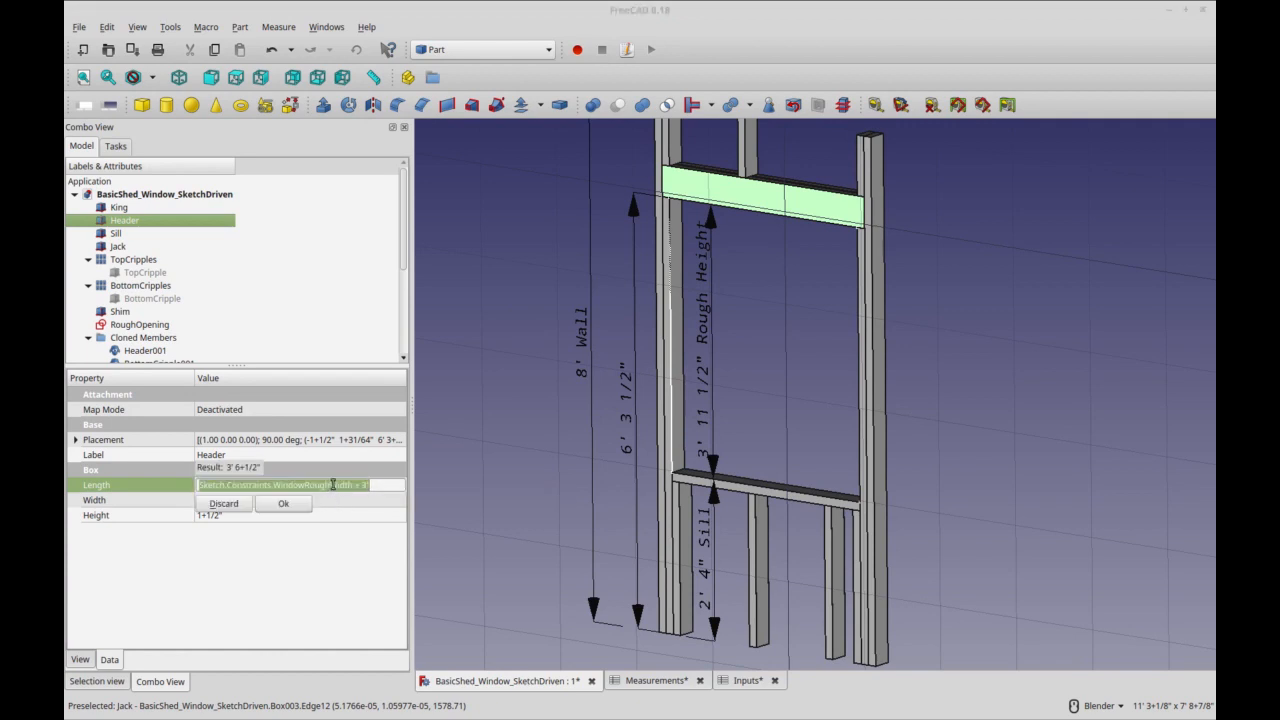
left_click(374, 482)
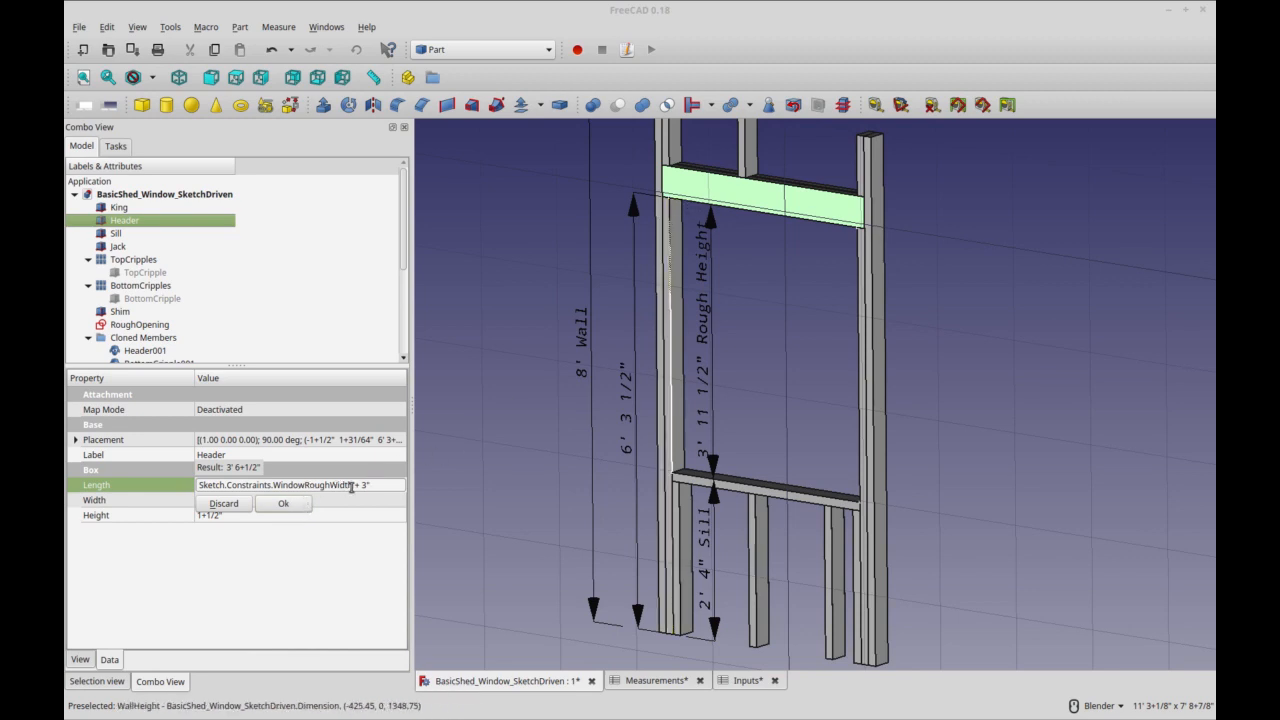
left_click_drag(354, 486, 363, 486)
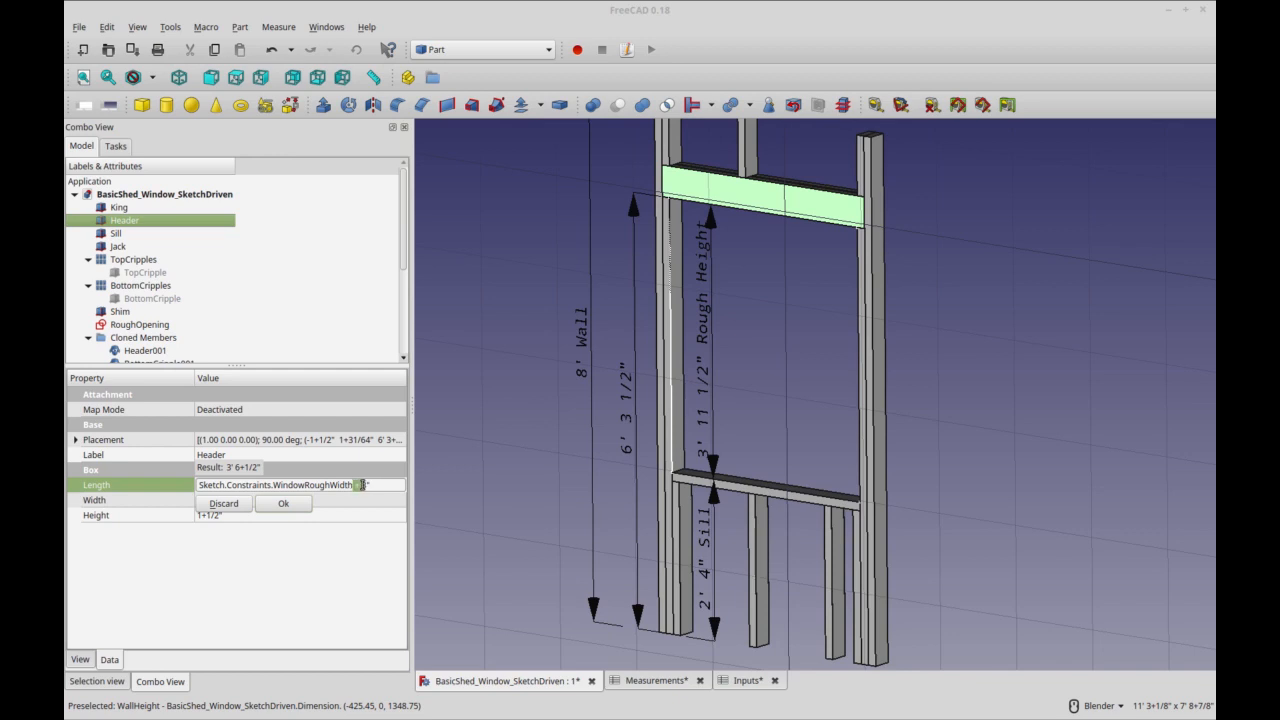
left_click(281, 504)
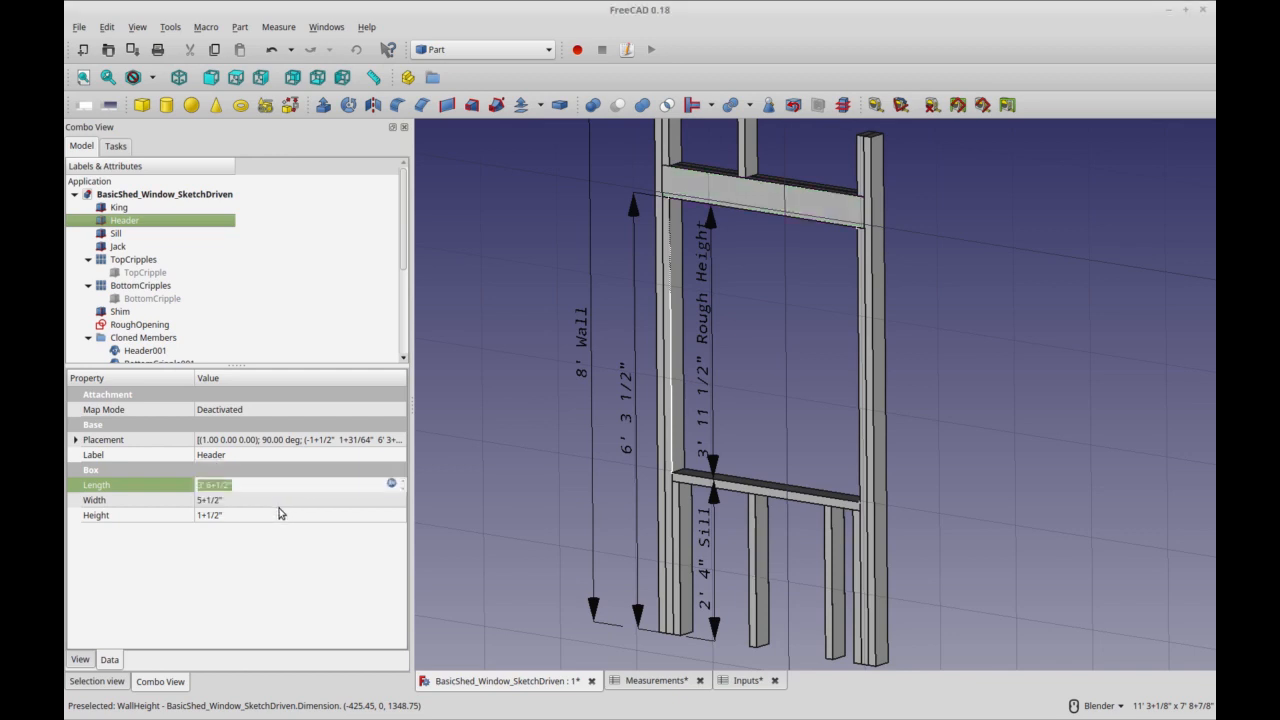
Expand the header's placement position and check its y and z coordinates
left_click(75, 440)
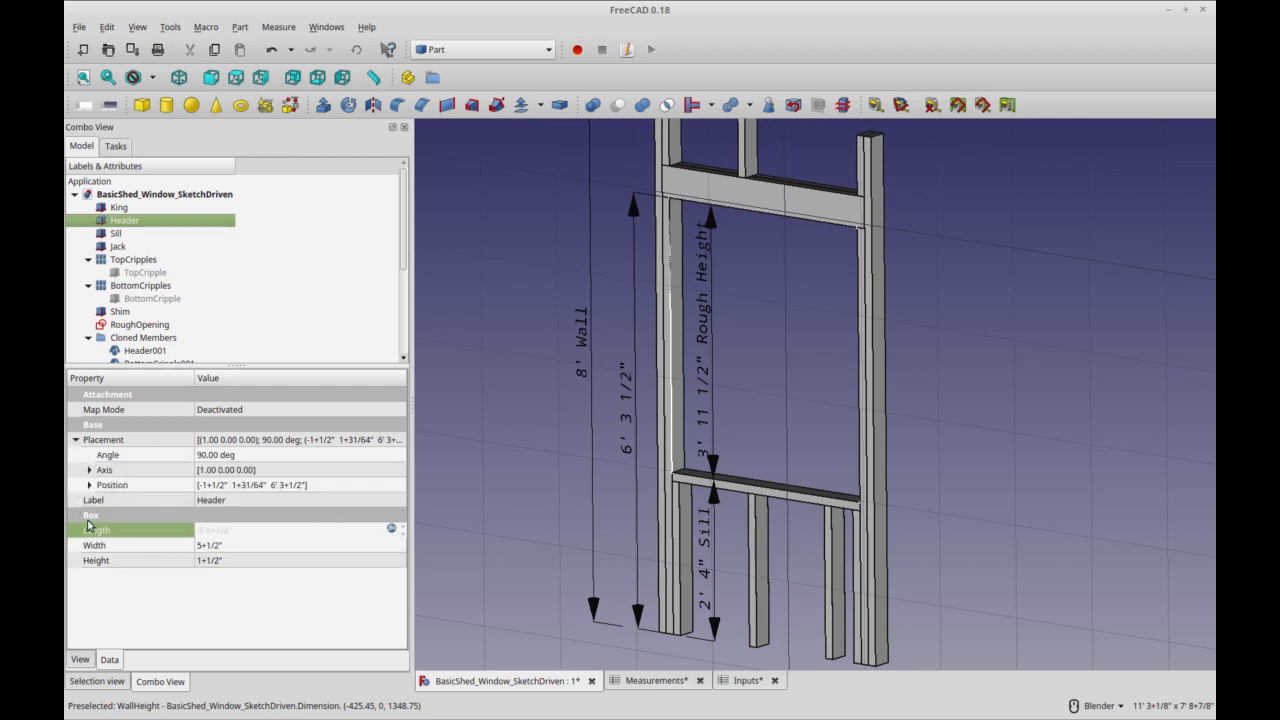
left_click(89, 485)
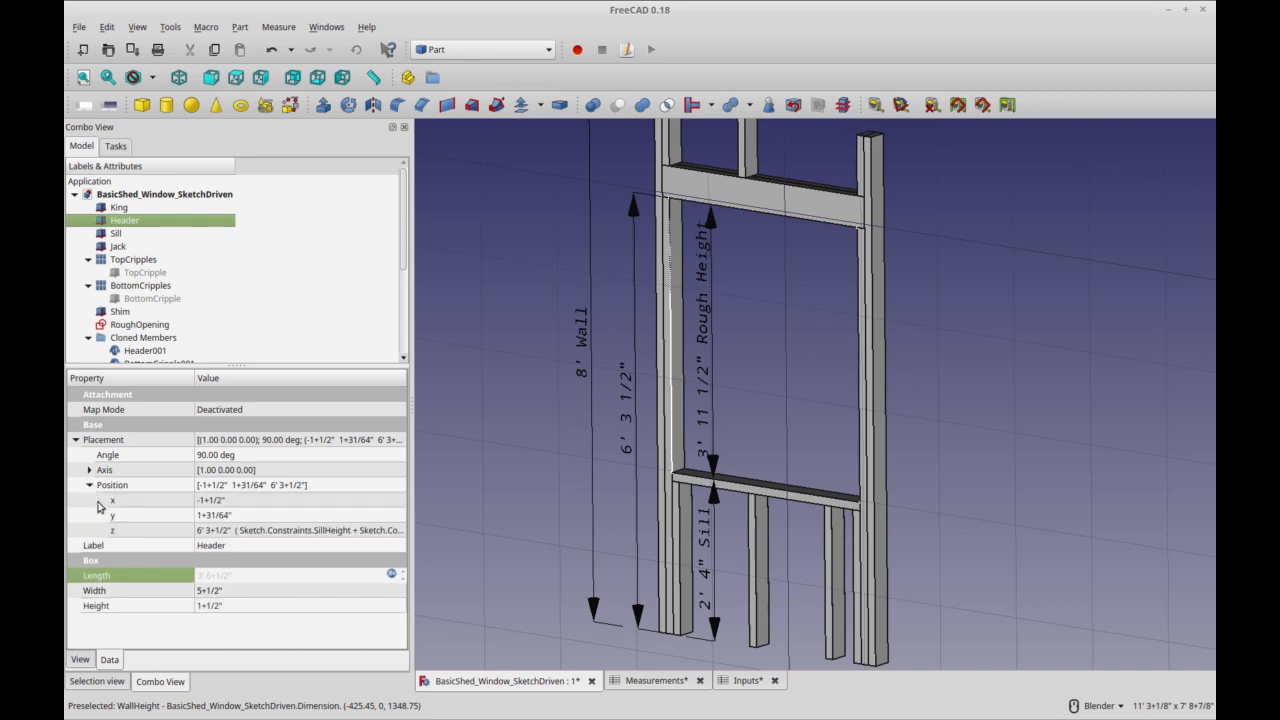
left_click(222, 530)
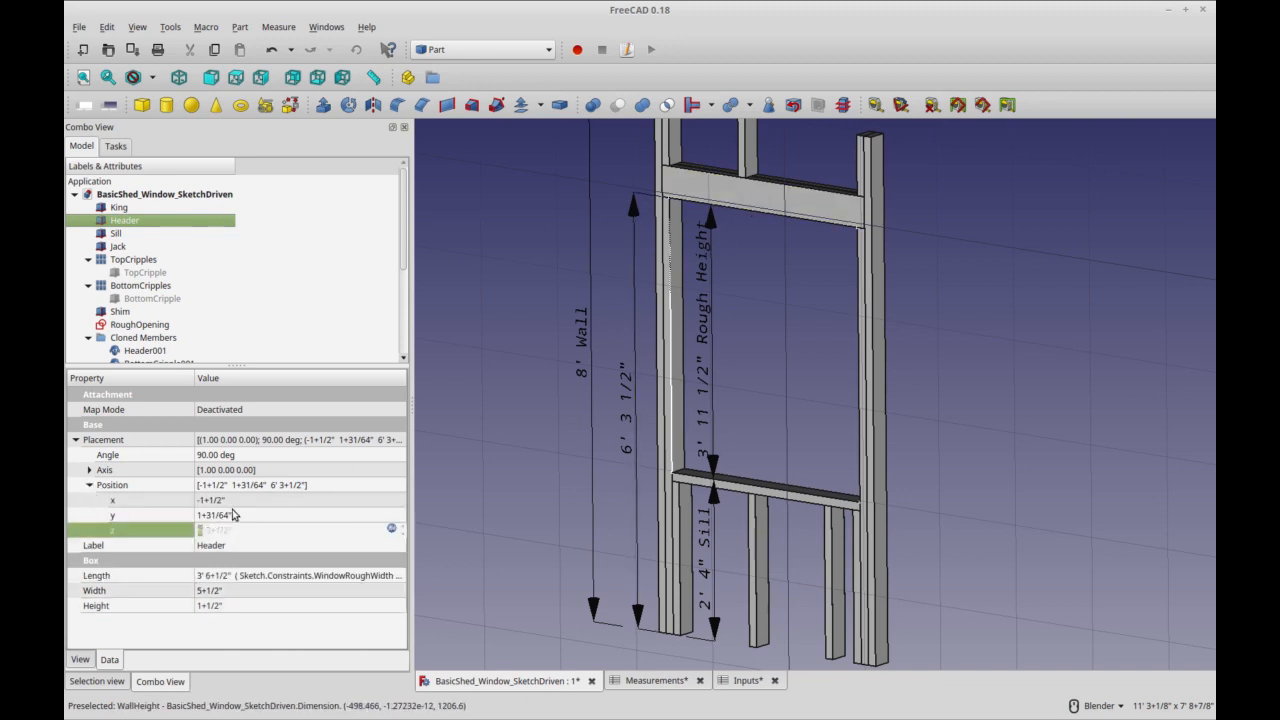
left_click(236, 516)
Try shifting the header's x position to -1/2" and return it to -1+1/2"
left_click(238, 502)
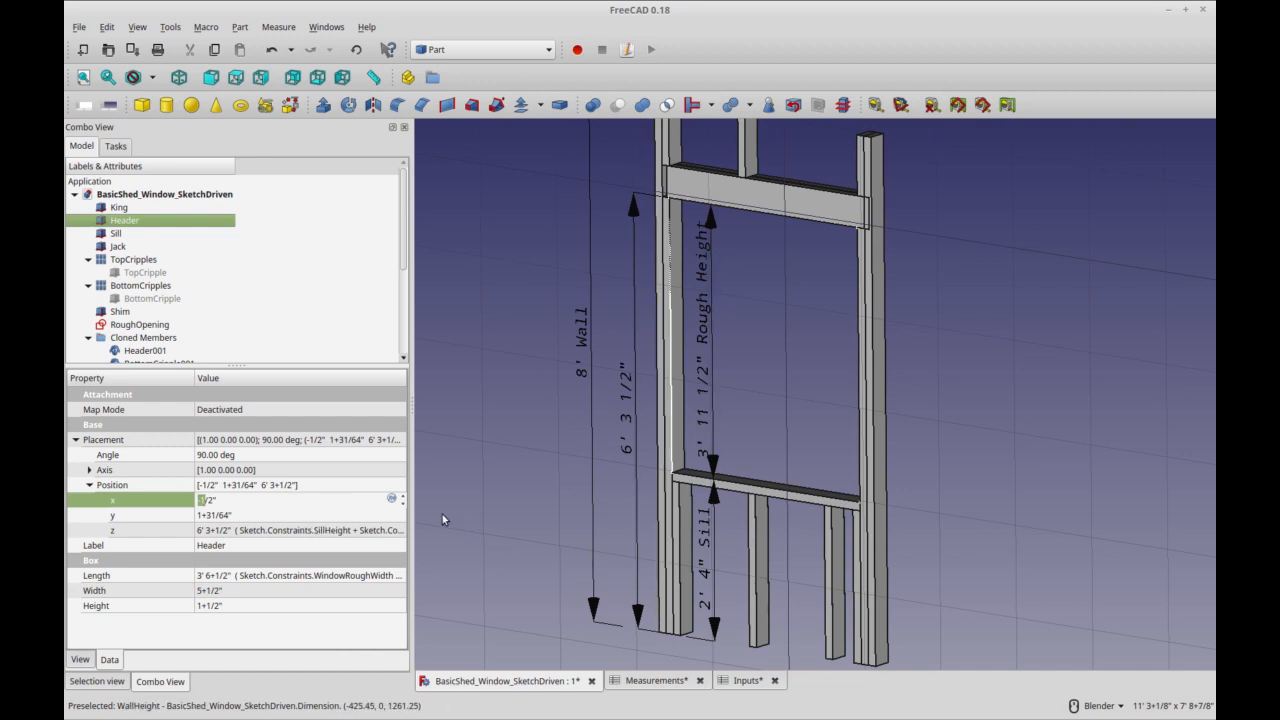
left_click(306, 531)
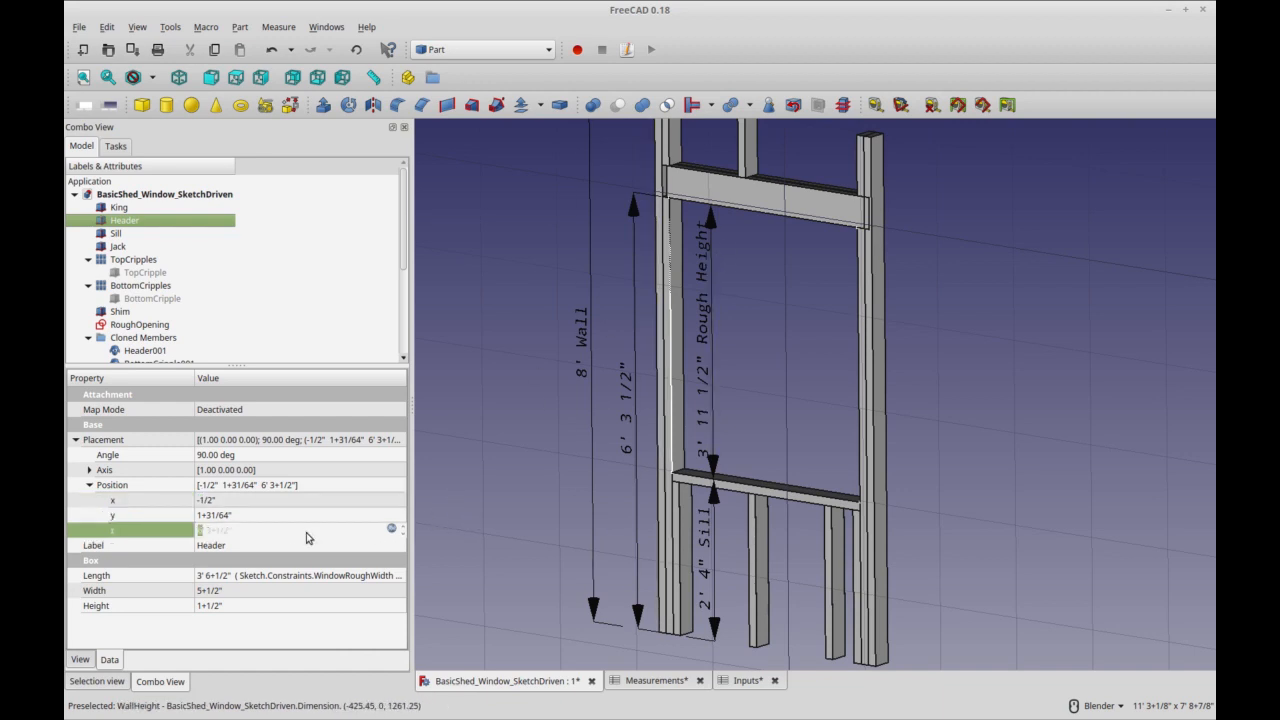
left_click(280, 500)
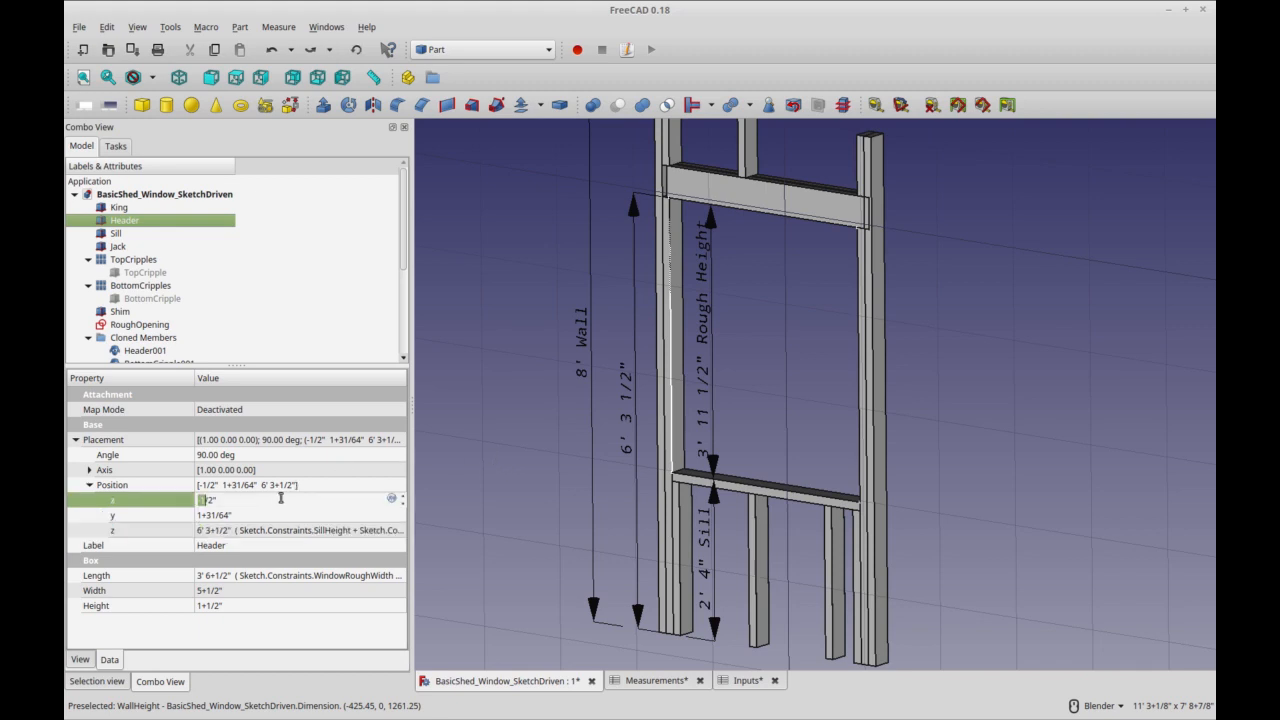
left_click(403, 504)
left_click(360, 516)
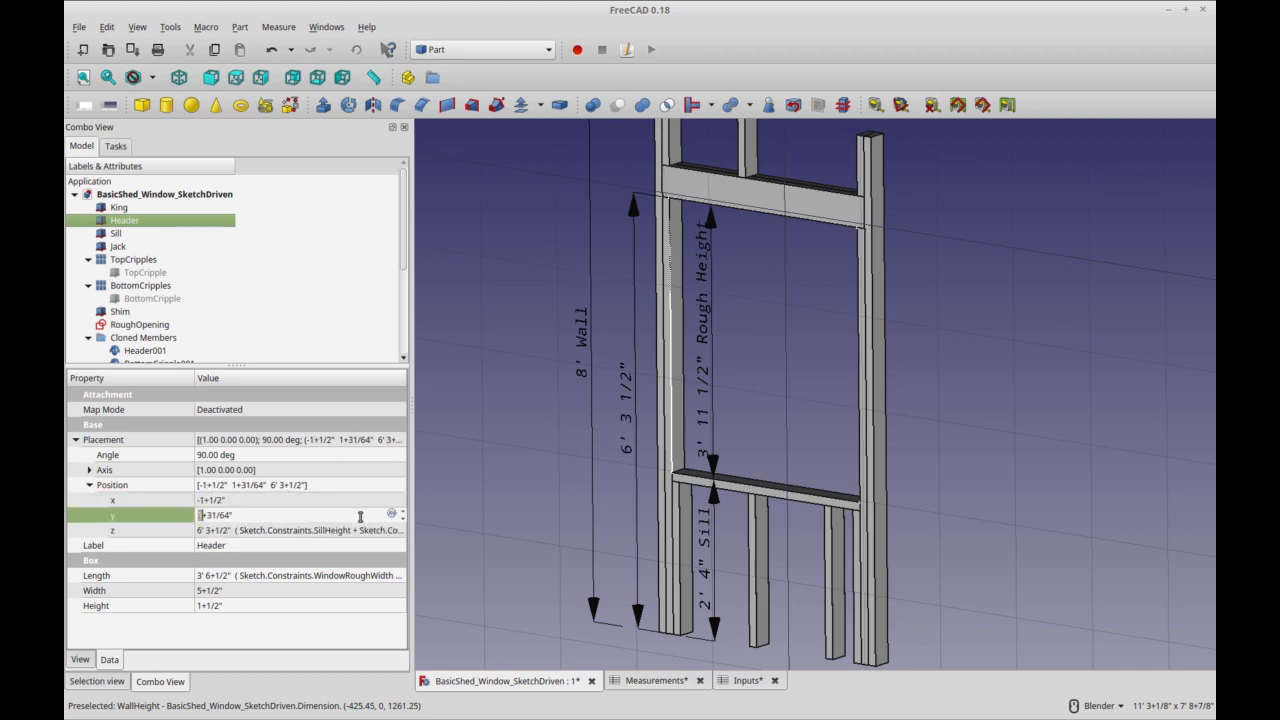
Open the expression driving the header's z position and examine its SillHeight and WindowRoughHeight terms
left_click(241, 532)
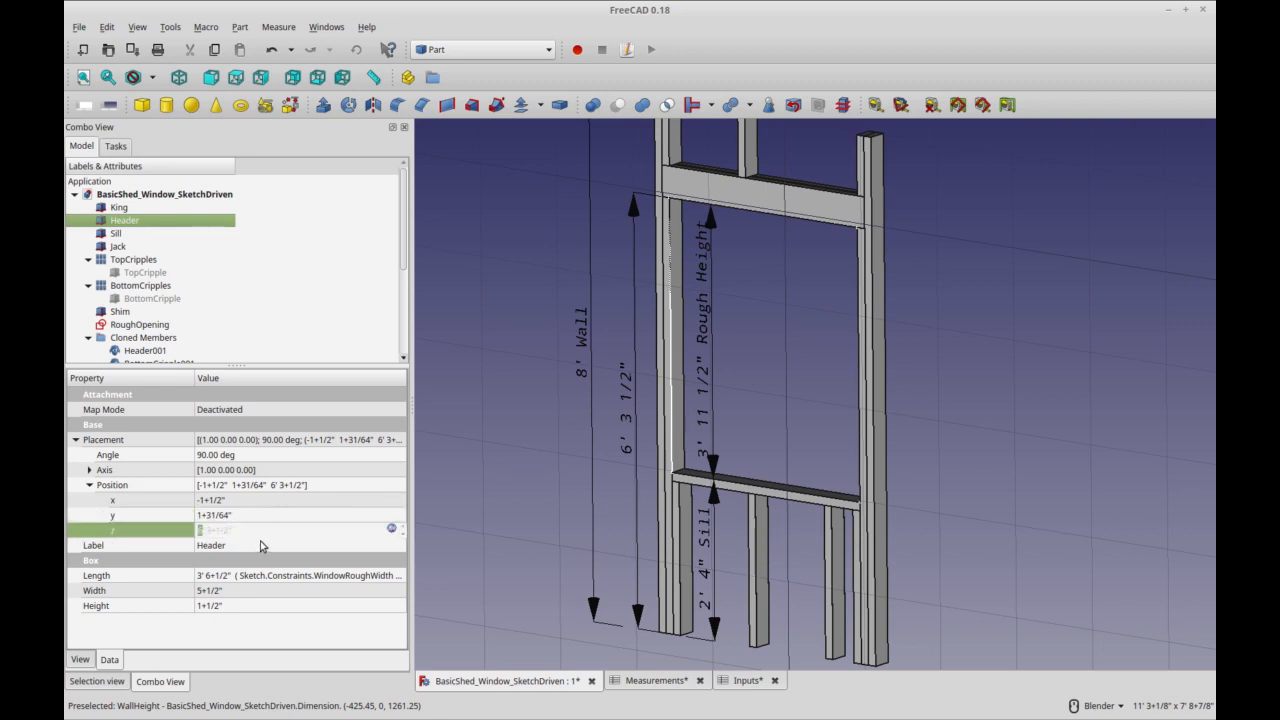
left_click(391, 531)
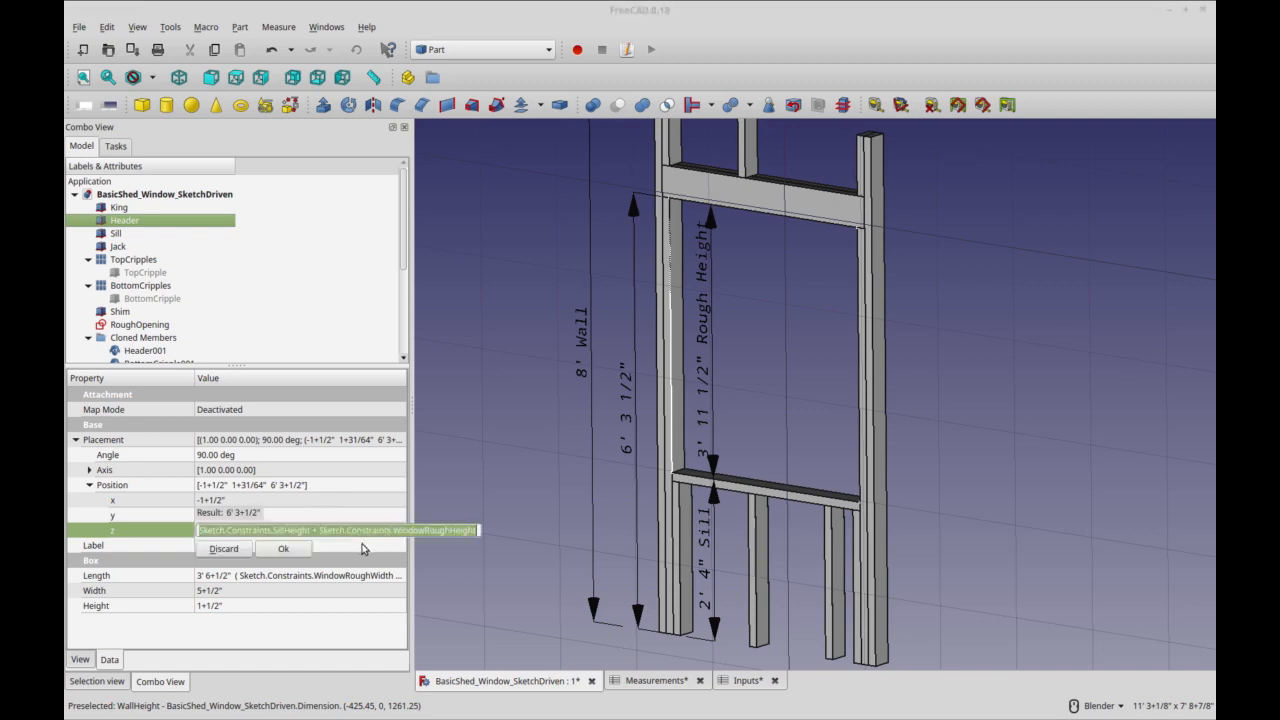
left_click(257, 531)
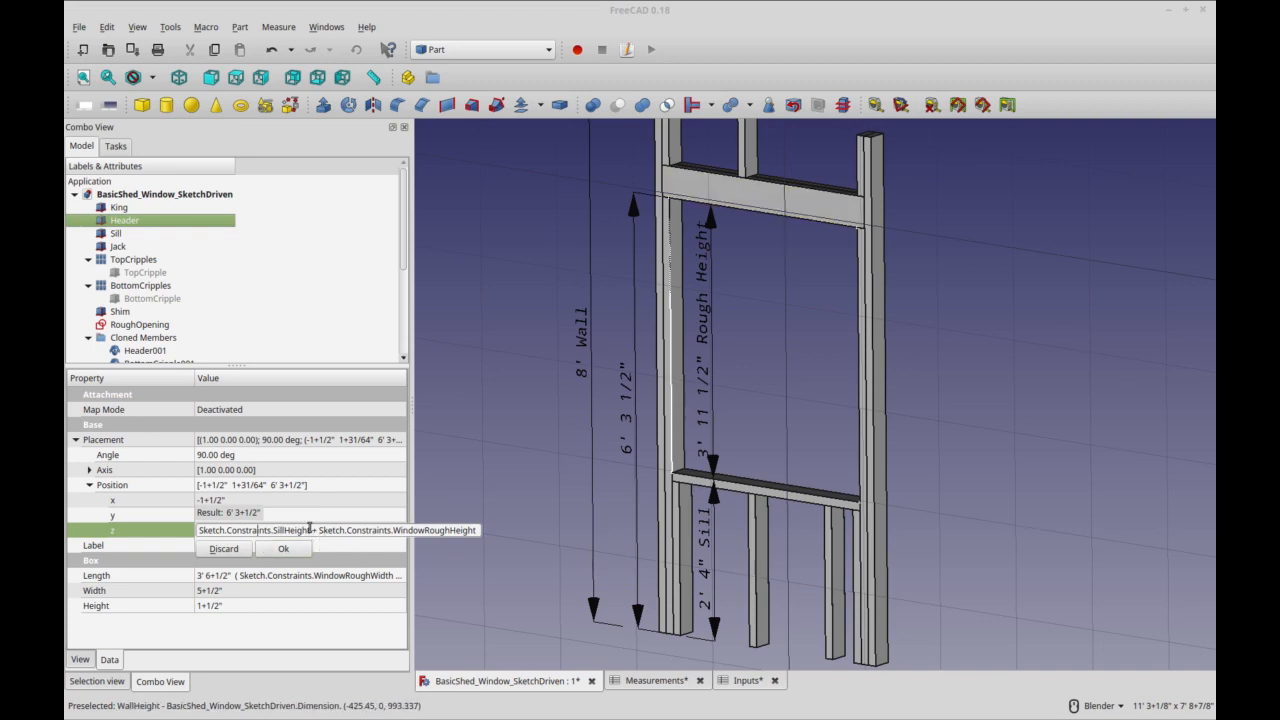
left_click_drag(307, 530, 201, 532)
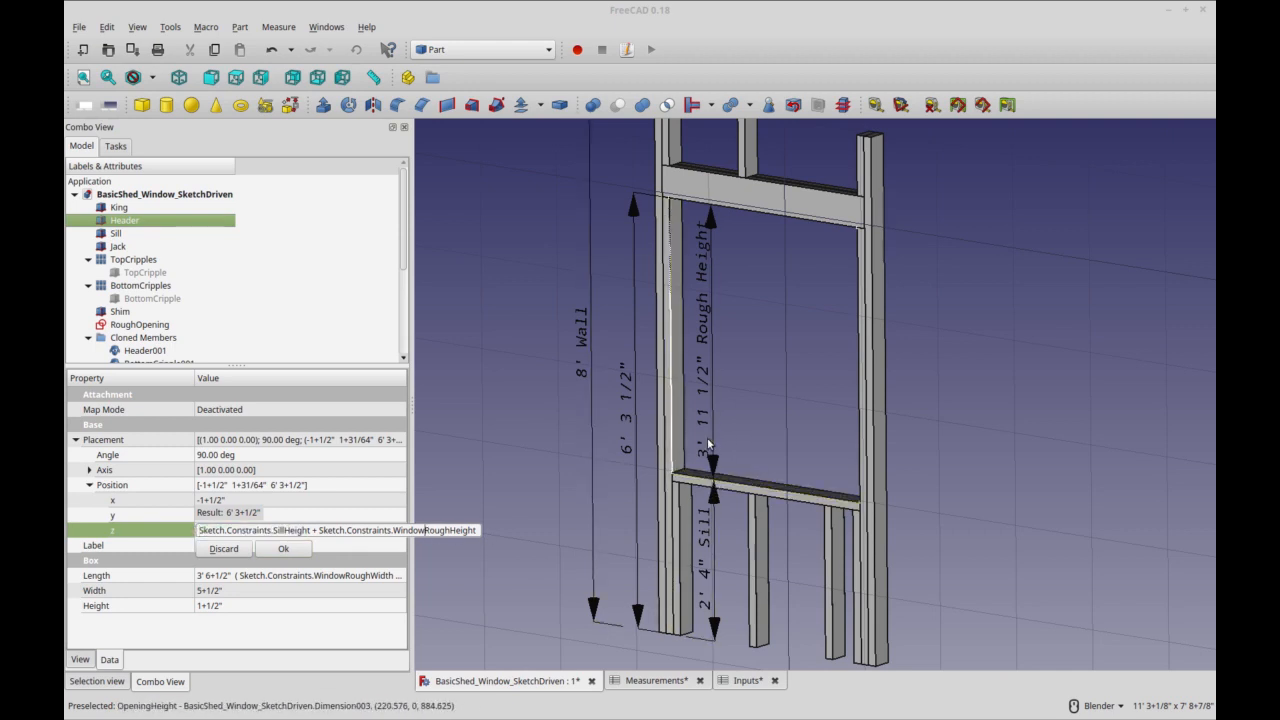
Try rewriting the height term of the header's z expression as RoughOpening.Constraints.WindowRoughHeight, added to Sketch.Constraints.SillHeight
left_click_drag(312, 530, 477, 548)
key("BackSpace")
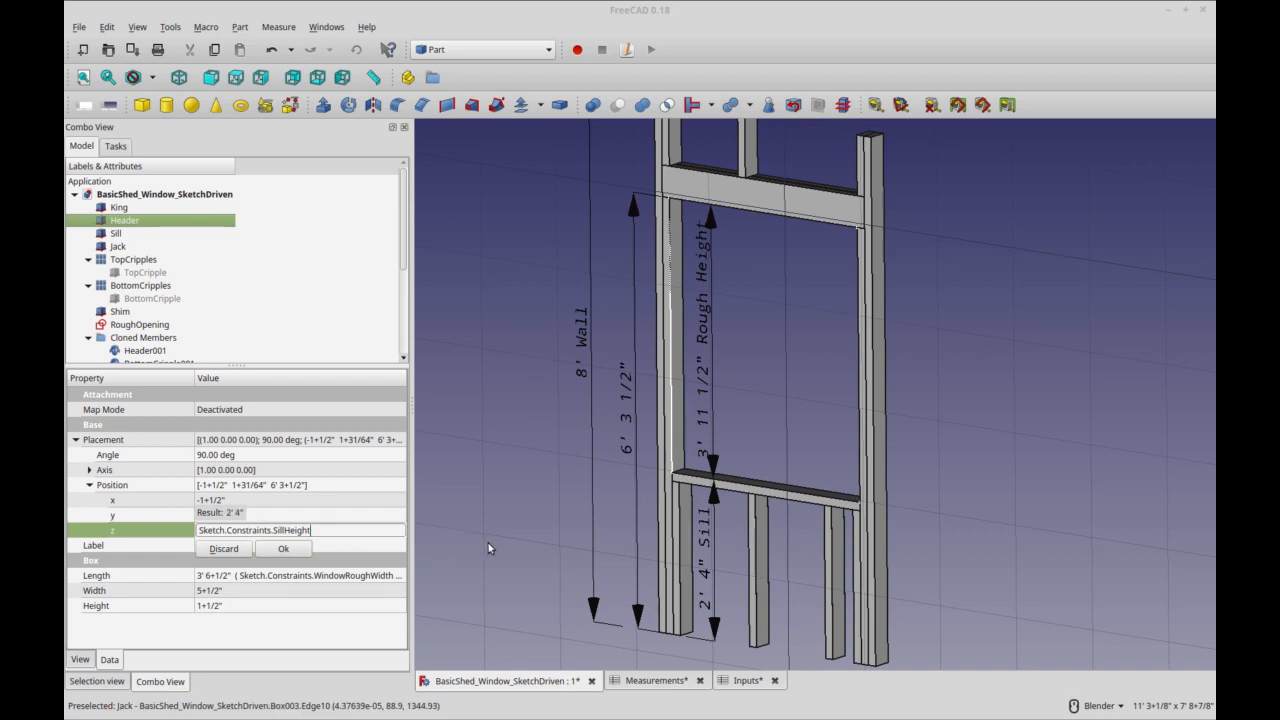
type("+")
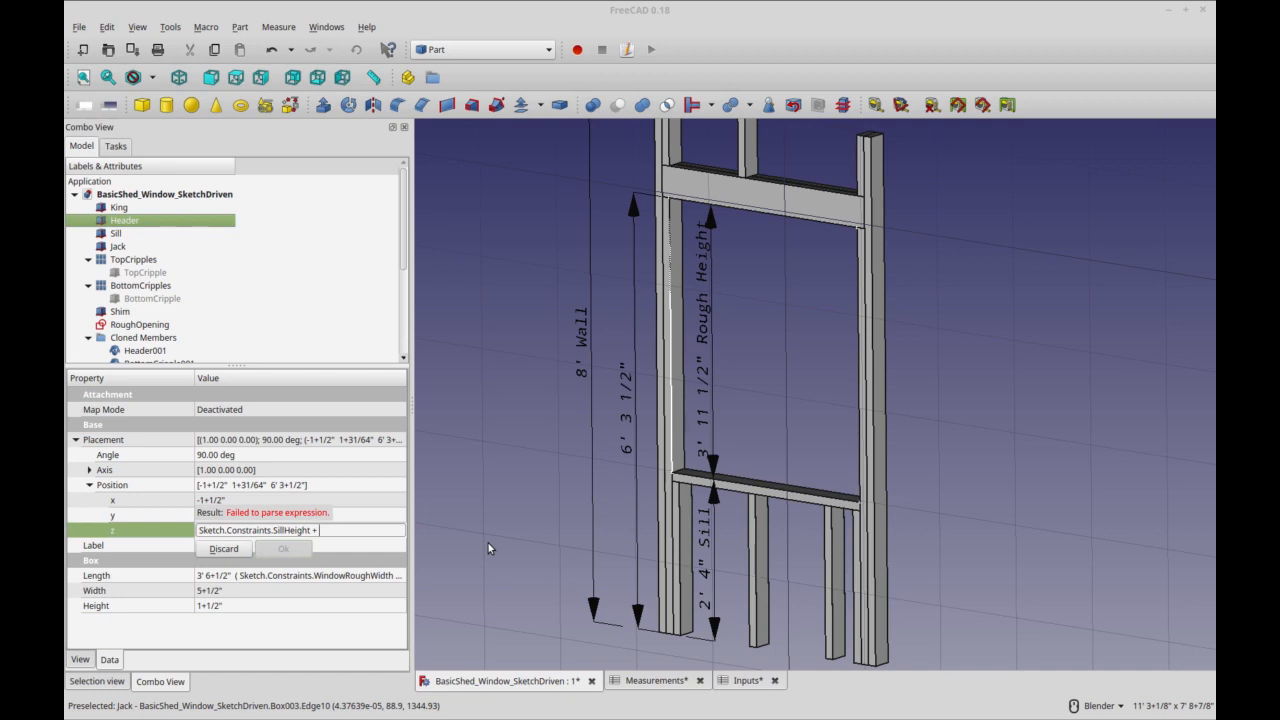
type(" rou")
key("BackSpace")
key("BackSpace")
key("BackSpace")
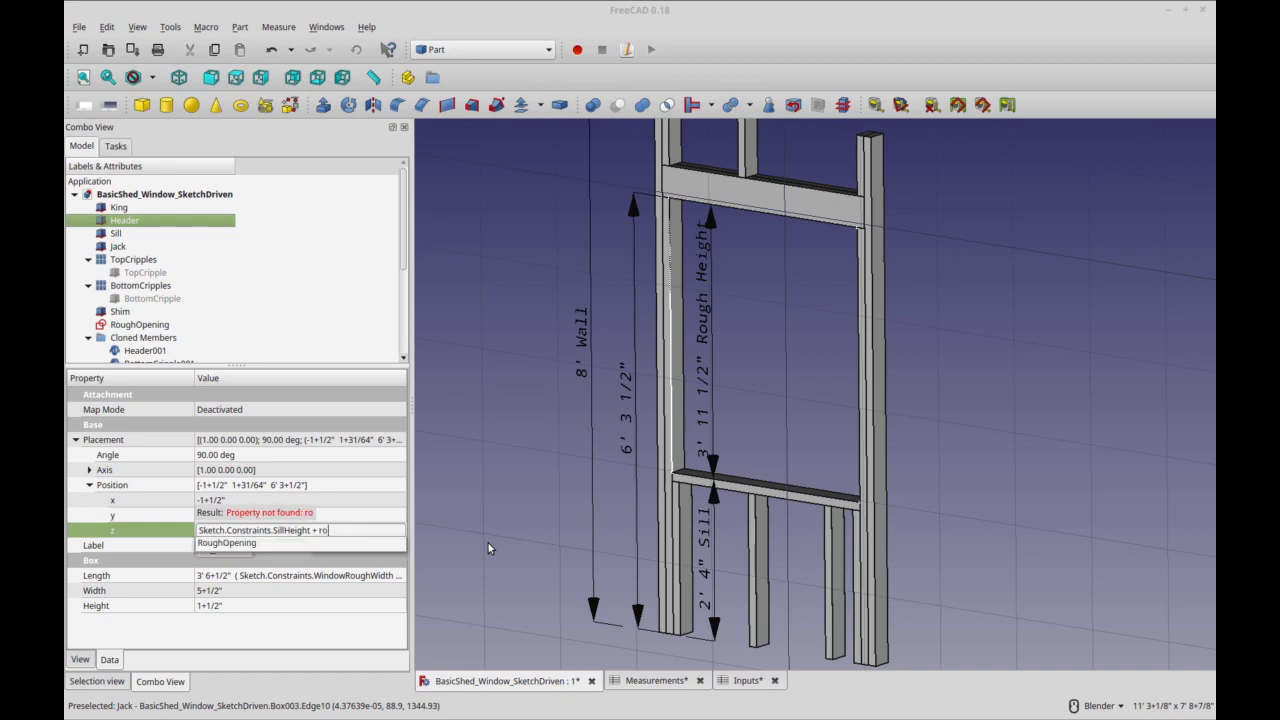
type("Rough.")
type("C")
key("BackSpace")
key("BackSpace")
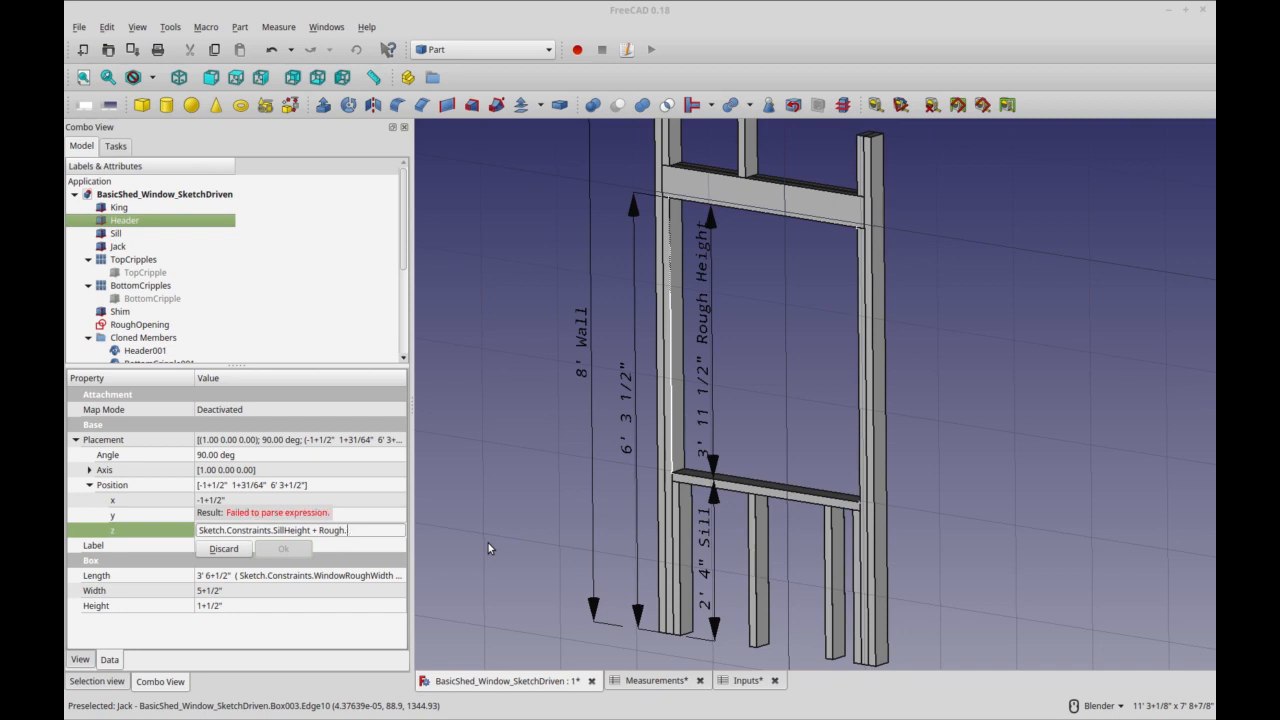
type("Openig")
key("BackSpace")
type("ng")
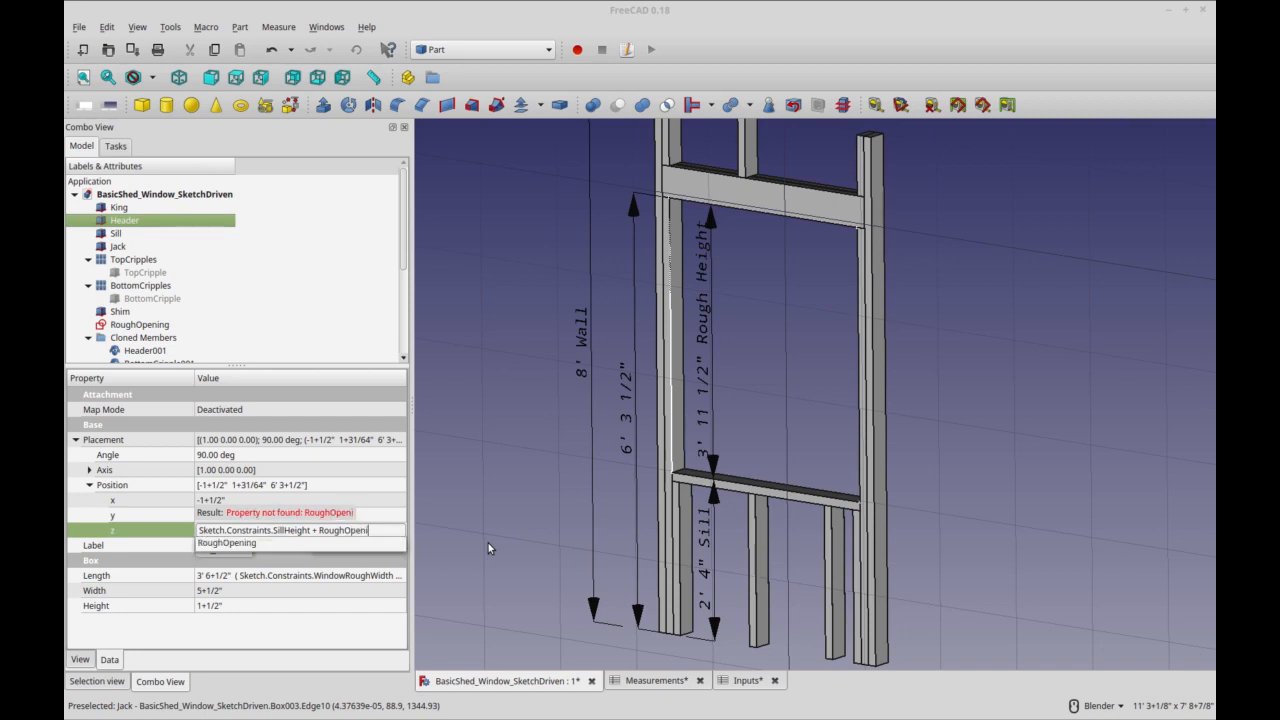
type(".")
key("BackSpace")
type(".C")
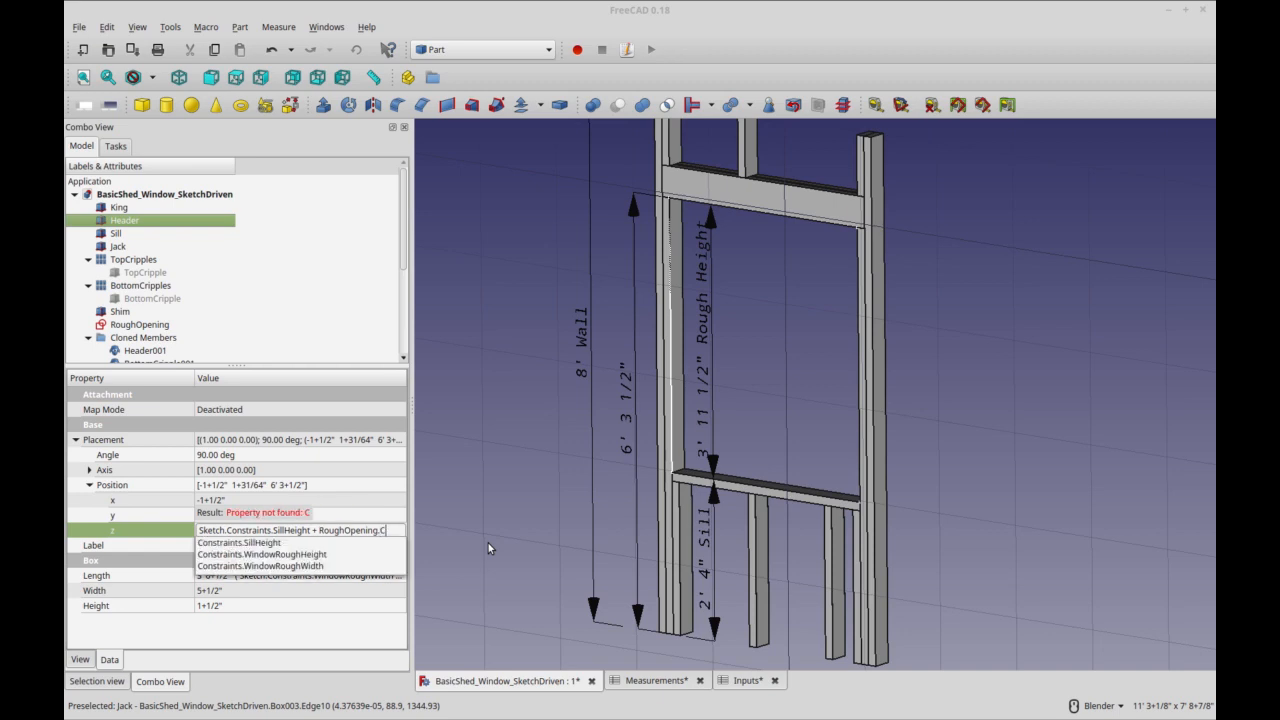
left_click(306, 555)
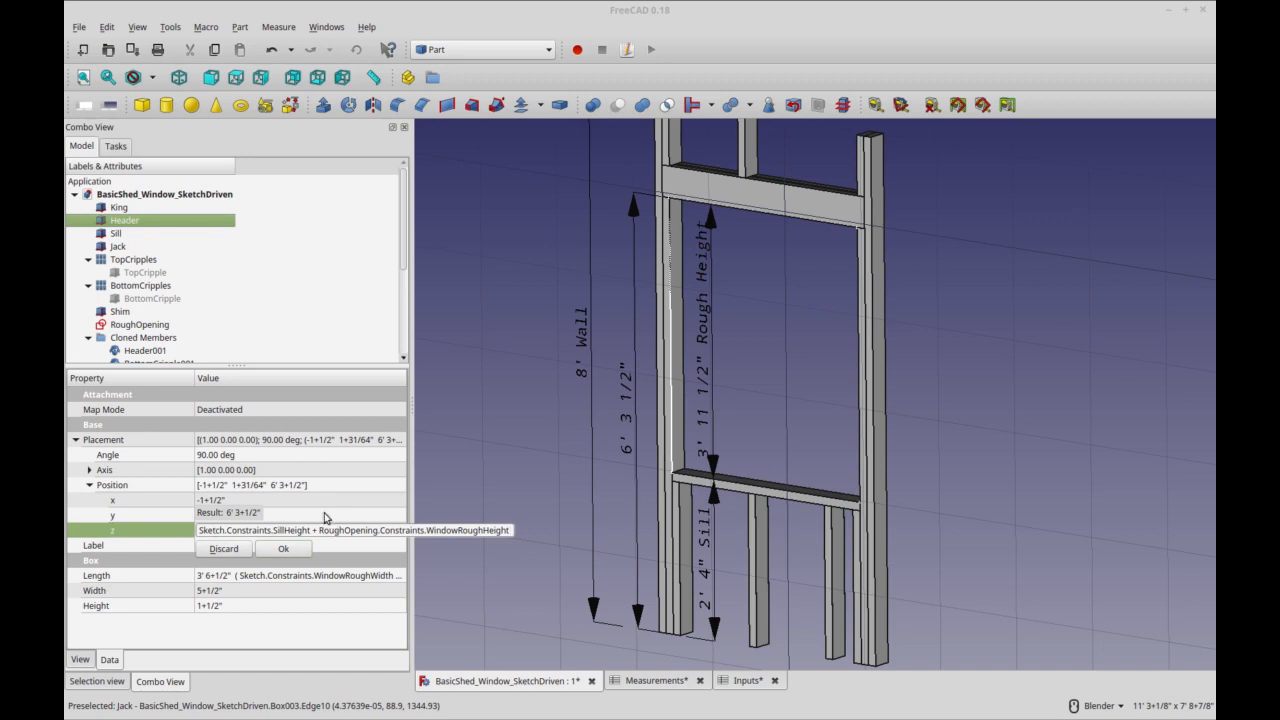
Reopen the header's z position expression to check how it is stored, accept it as is and clear the selection
left_click_drag(402, 256, 393, 305)
left_click(296, 530)
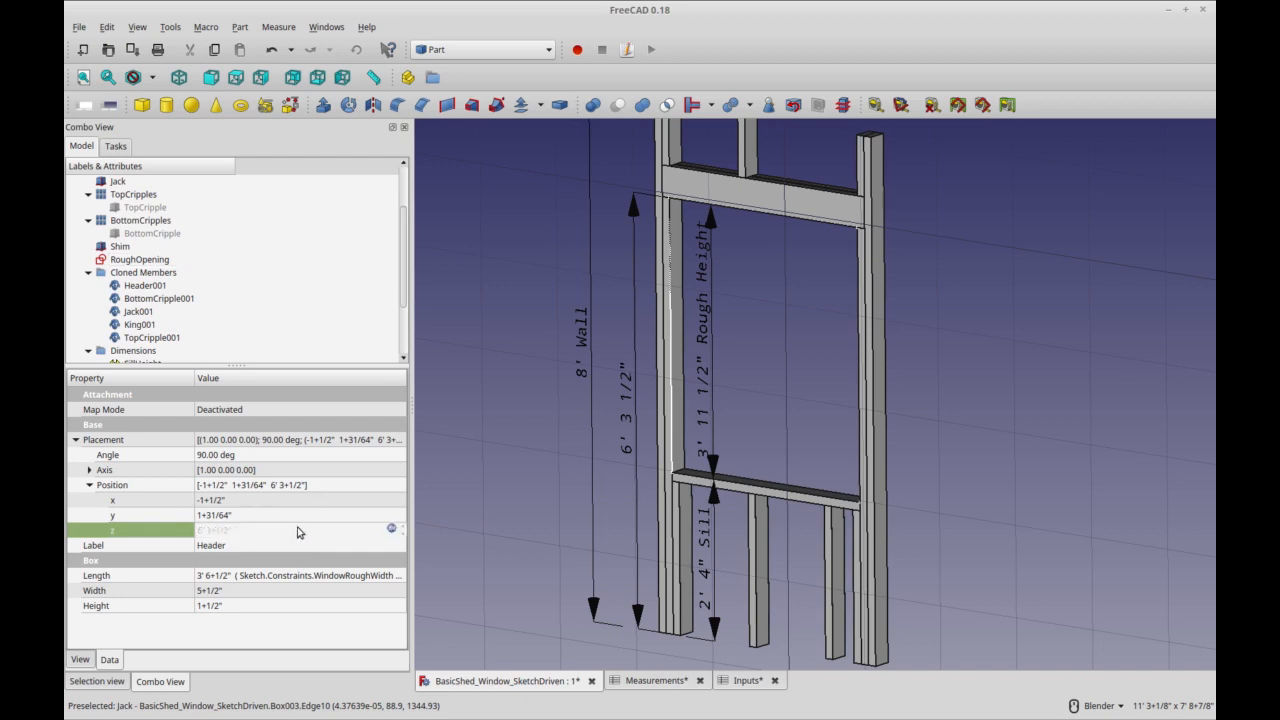
left_click(391, 530)
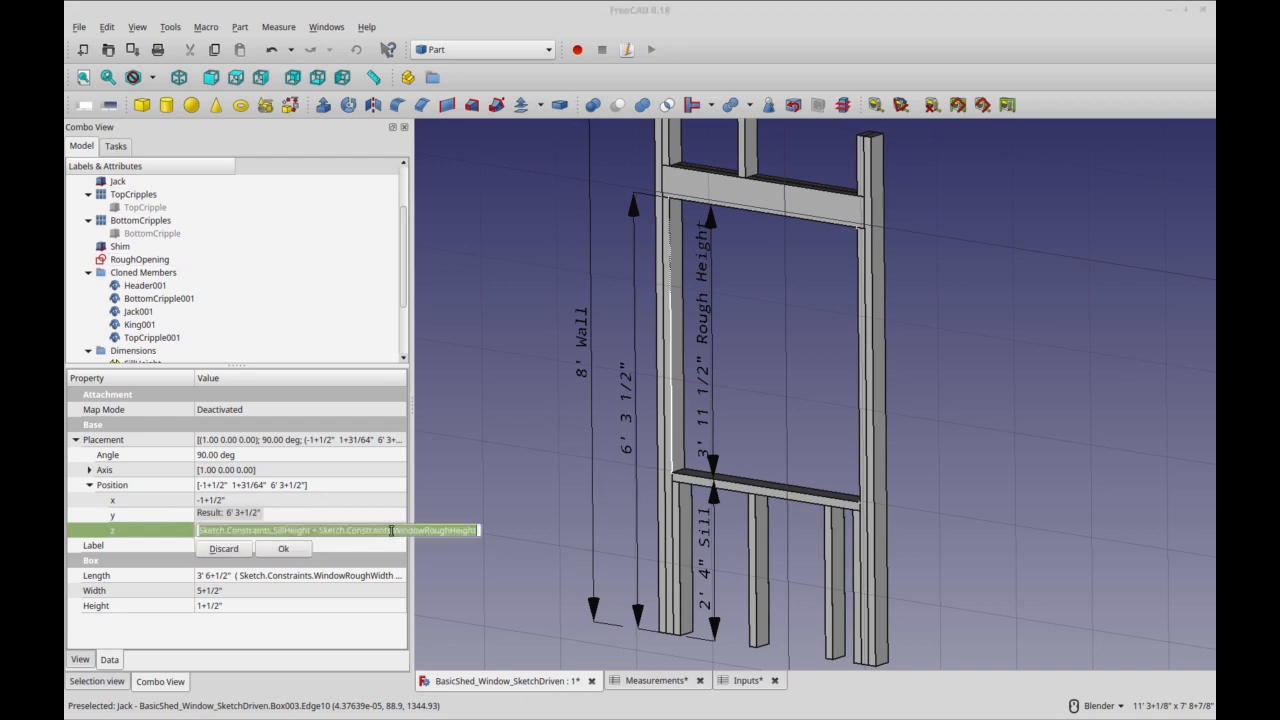
left_click(292, 549)
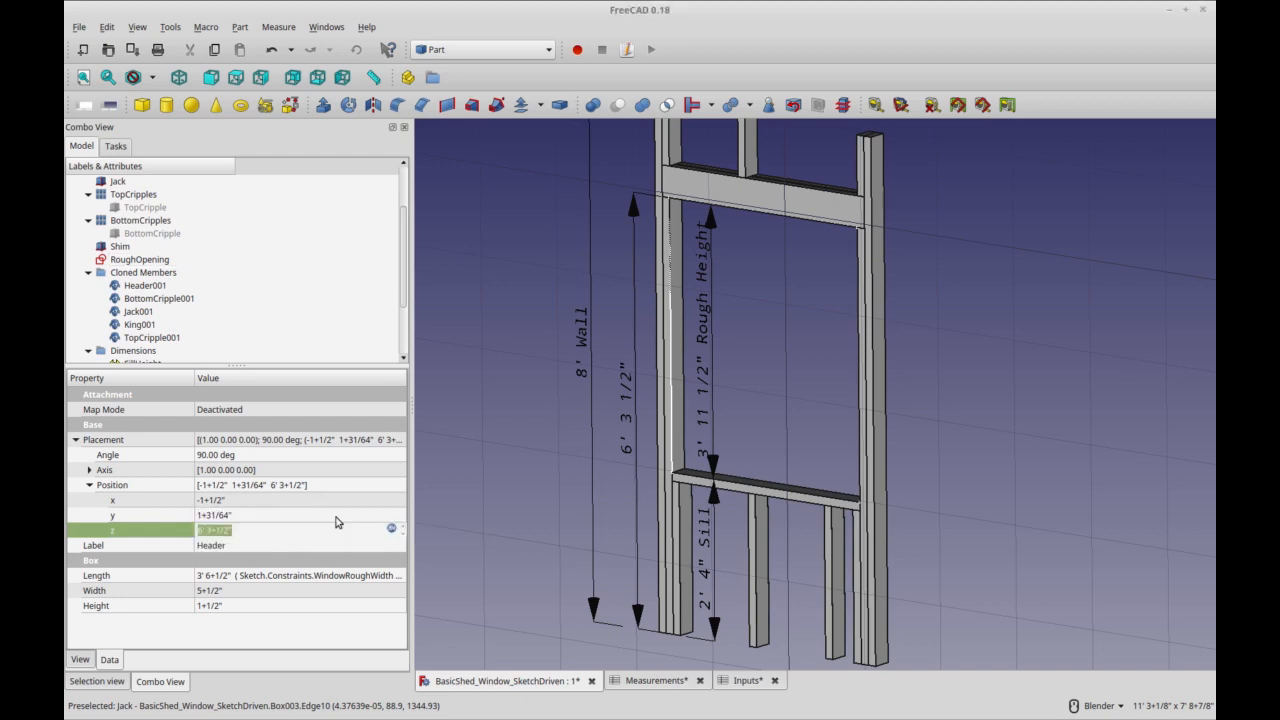
left_click(735, 373)
Set the RoughOpening sketch's Window Rough Height to 3' 9+1/2" and its Window Rough Width to 3' 6+1/2"
left_click(150, 271)
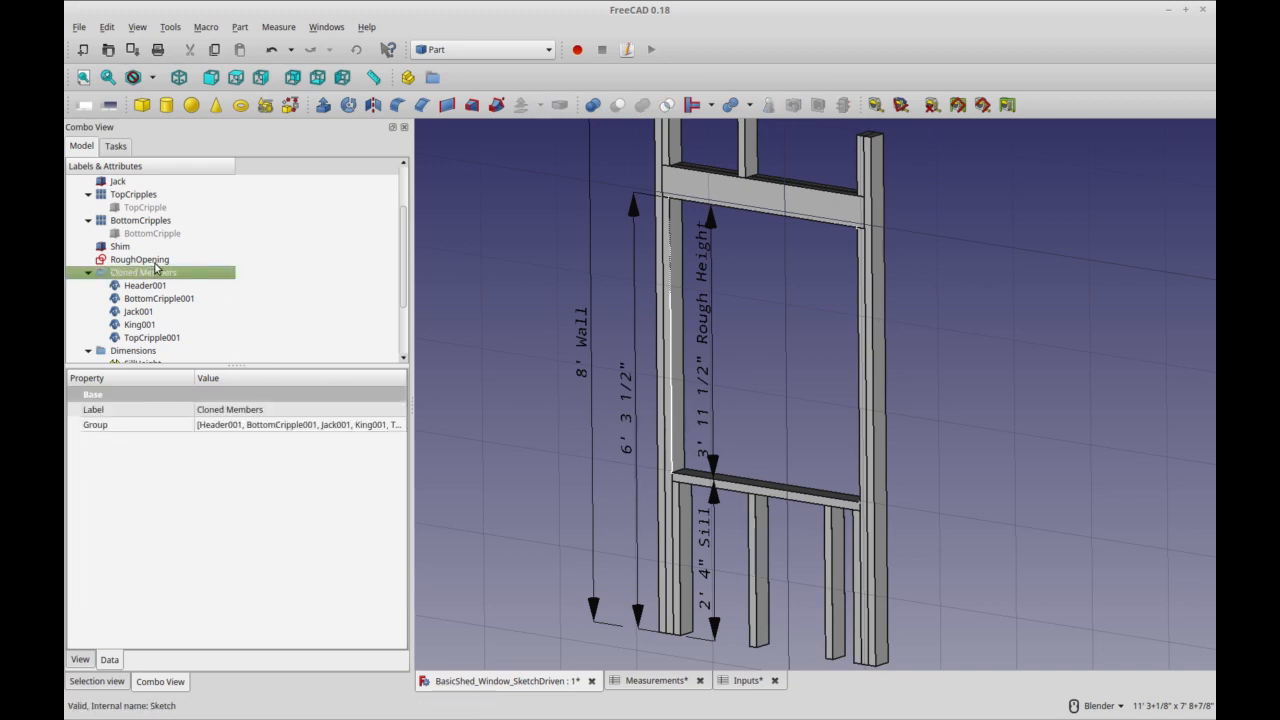
left_click(150, 260)
left_click(76, 576)
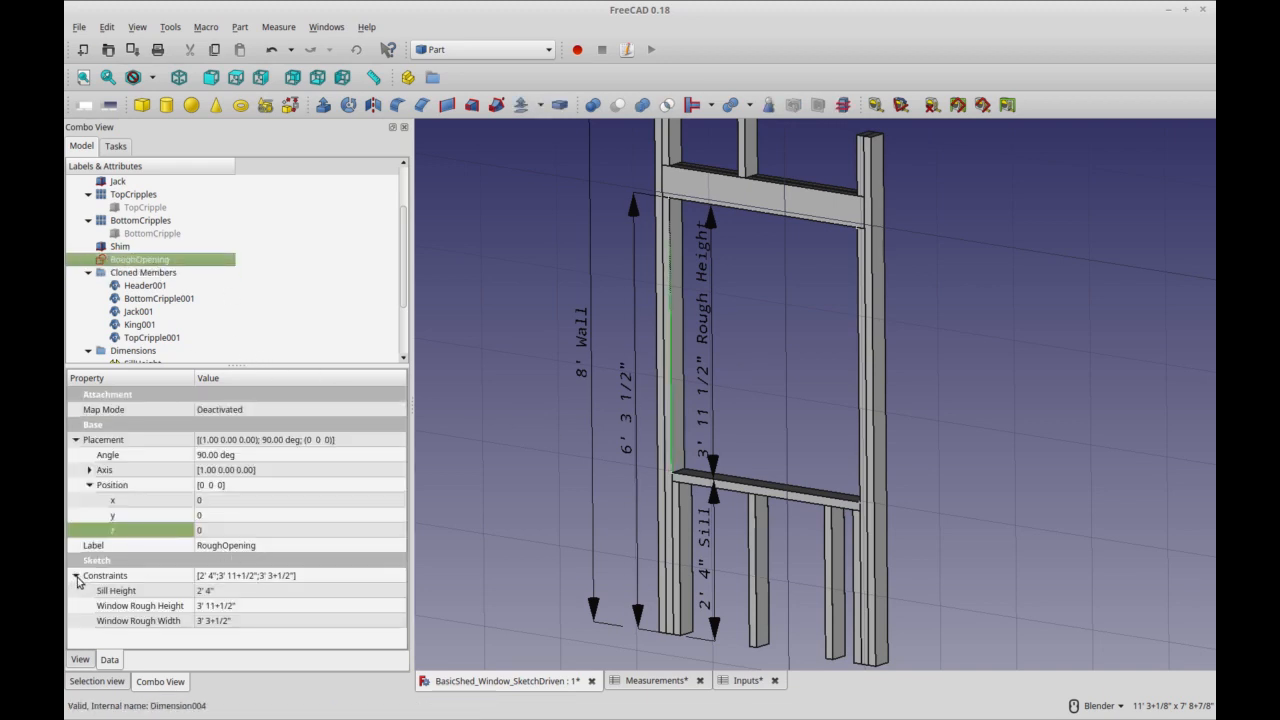
left_click(279, 621)
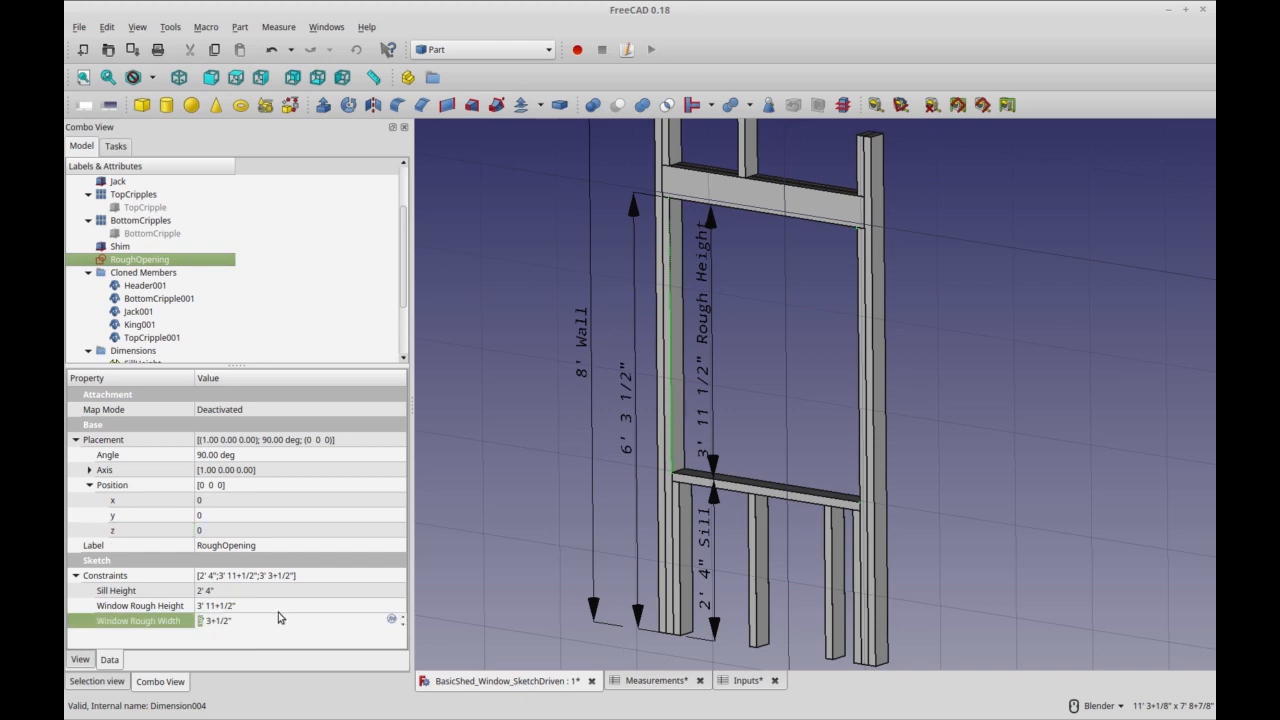
left_click(280, 606)
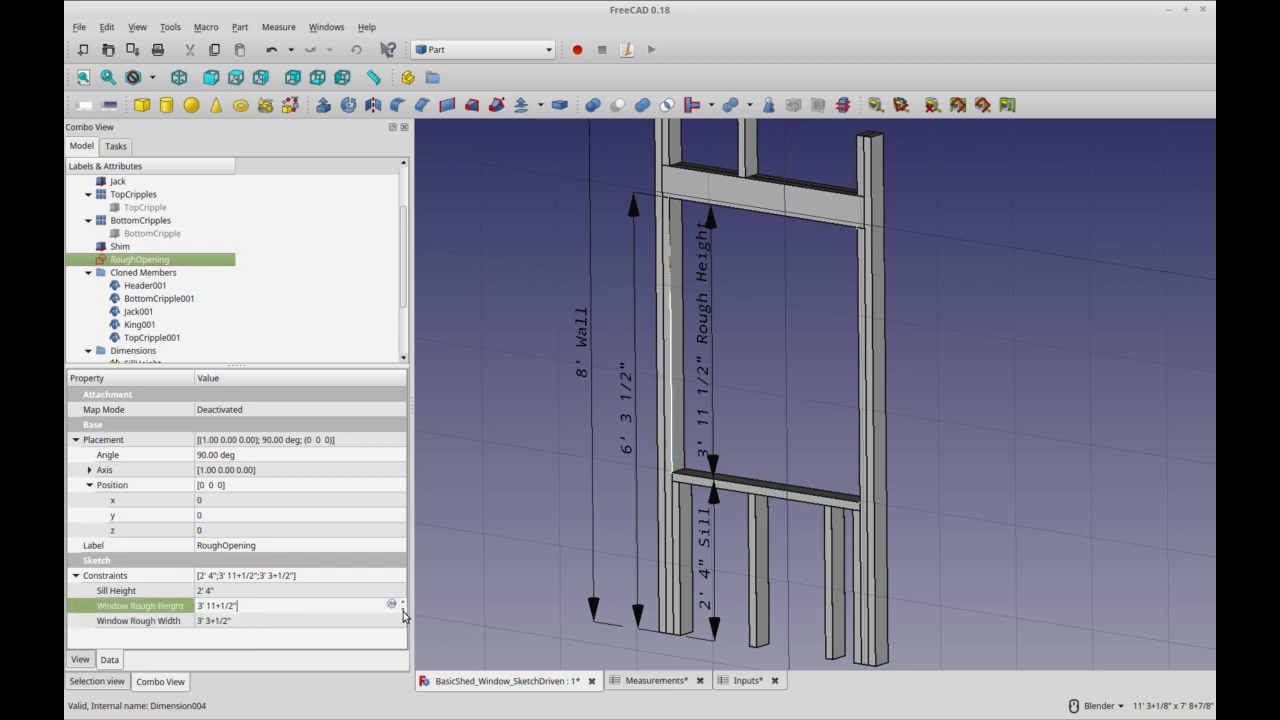
scroll(778, 427, "down", 2)
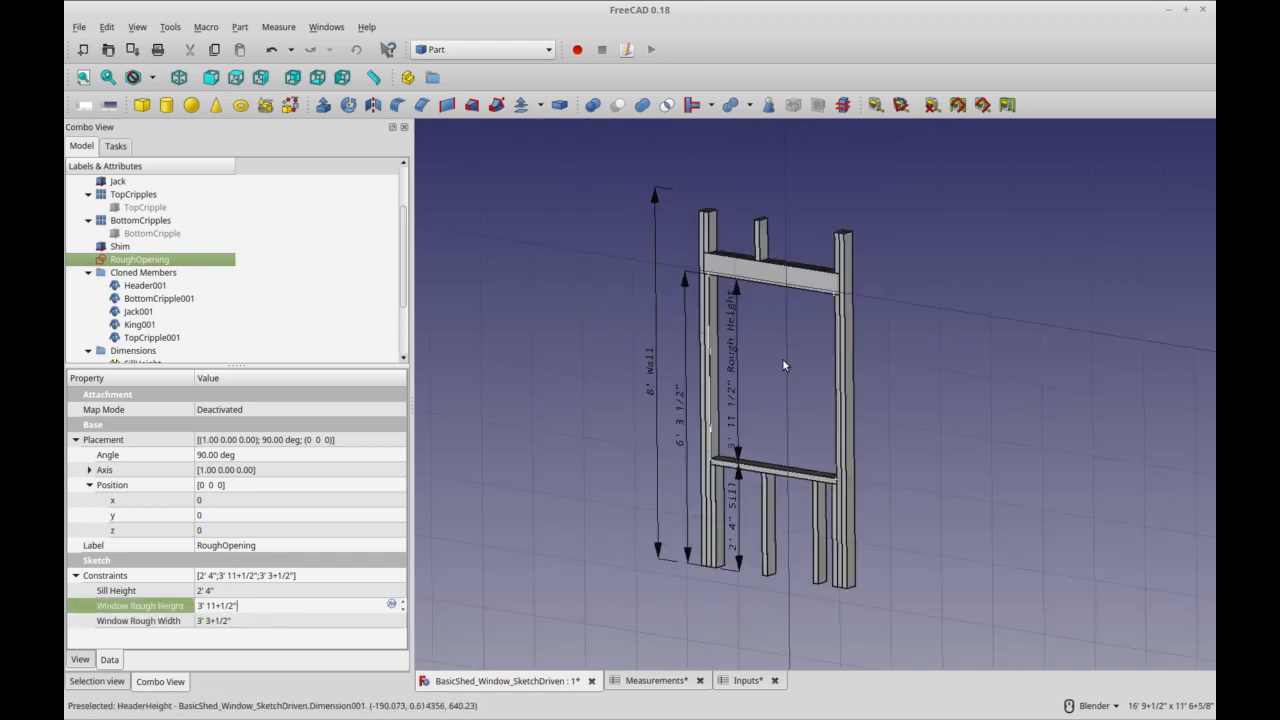
scroll(782, 358, "up", 2)
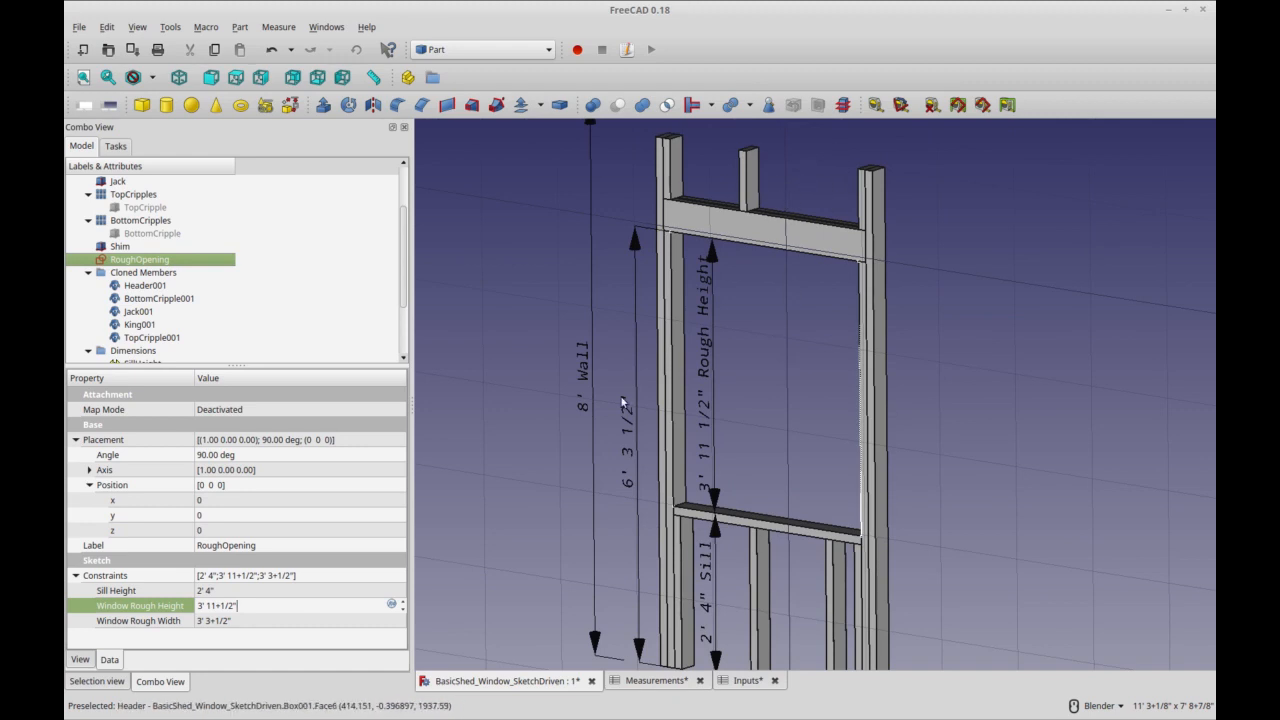
left_click(337, 592)
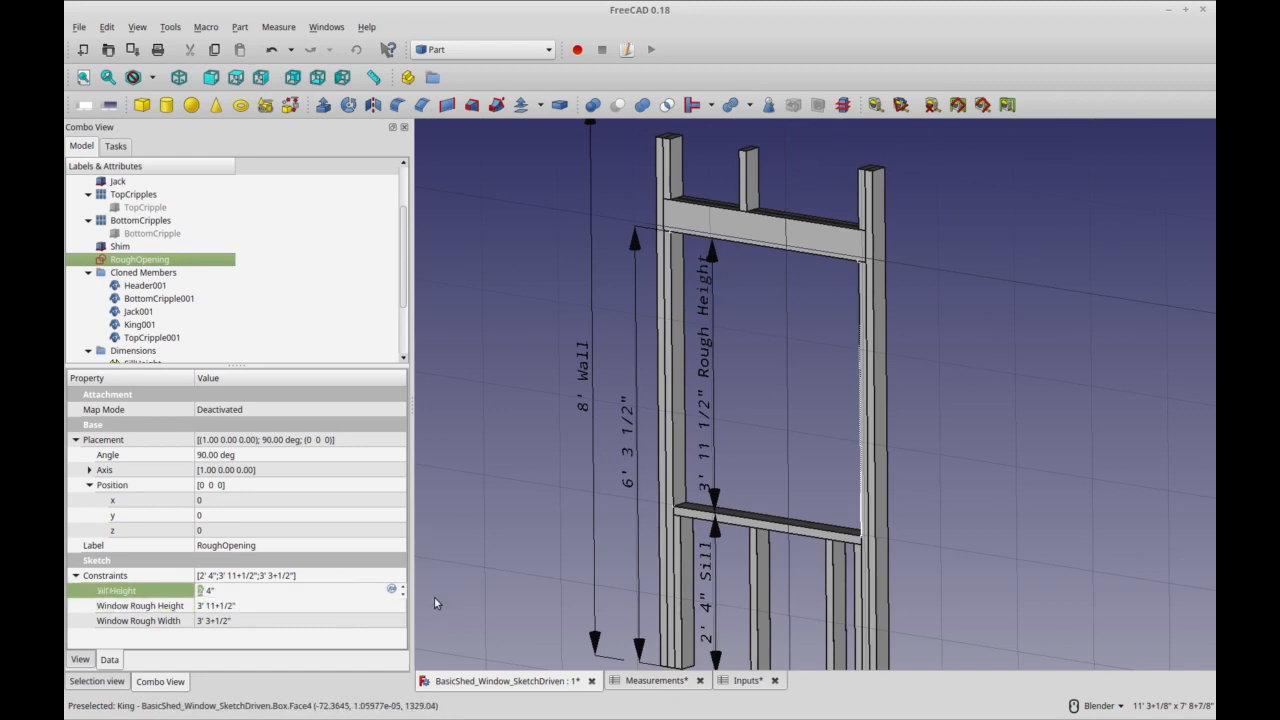
left_click(353, 606)
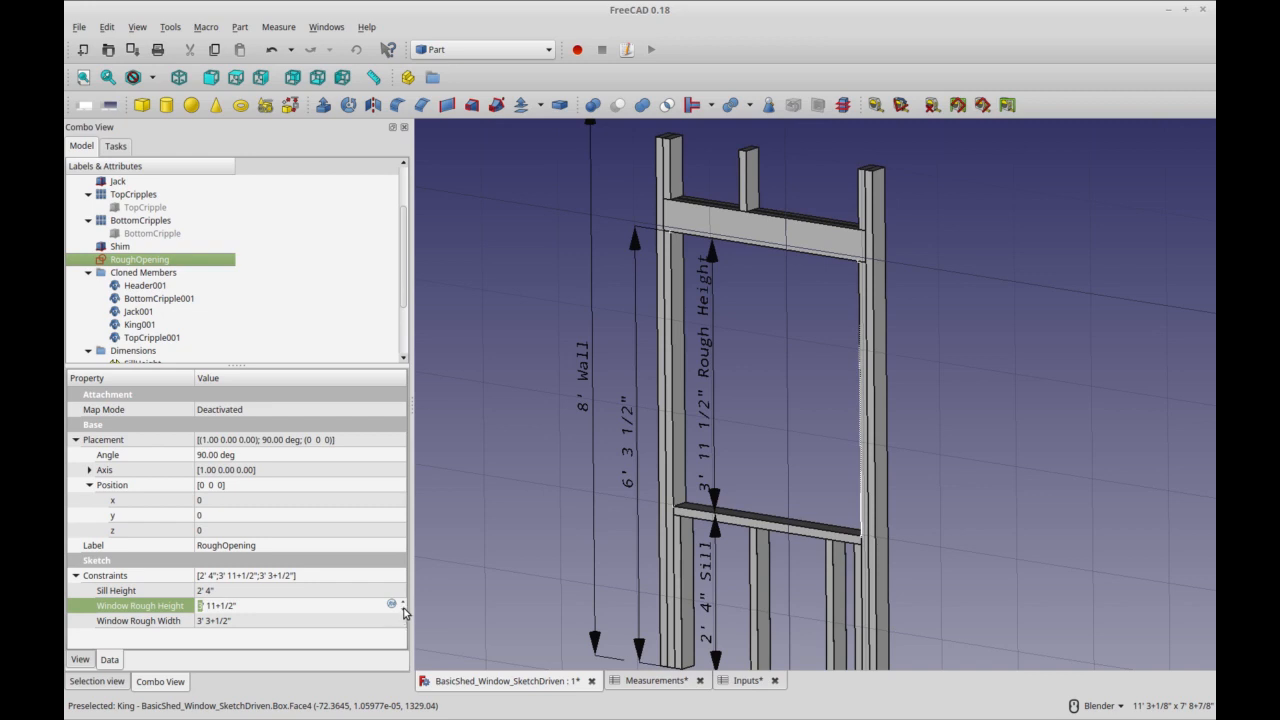
left_click(382, 622)
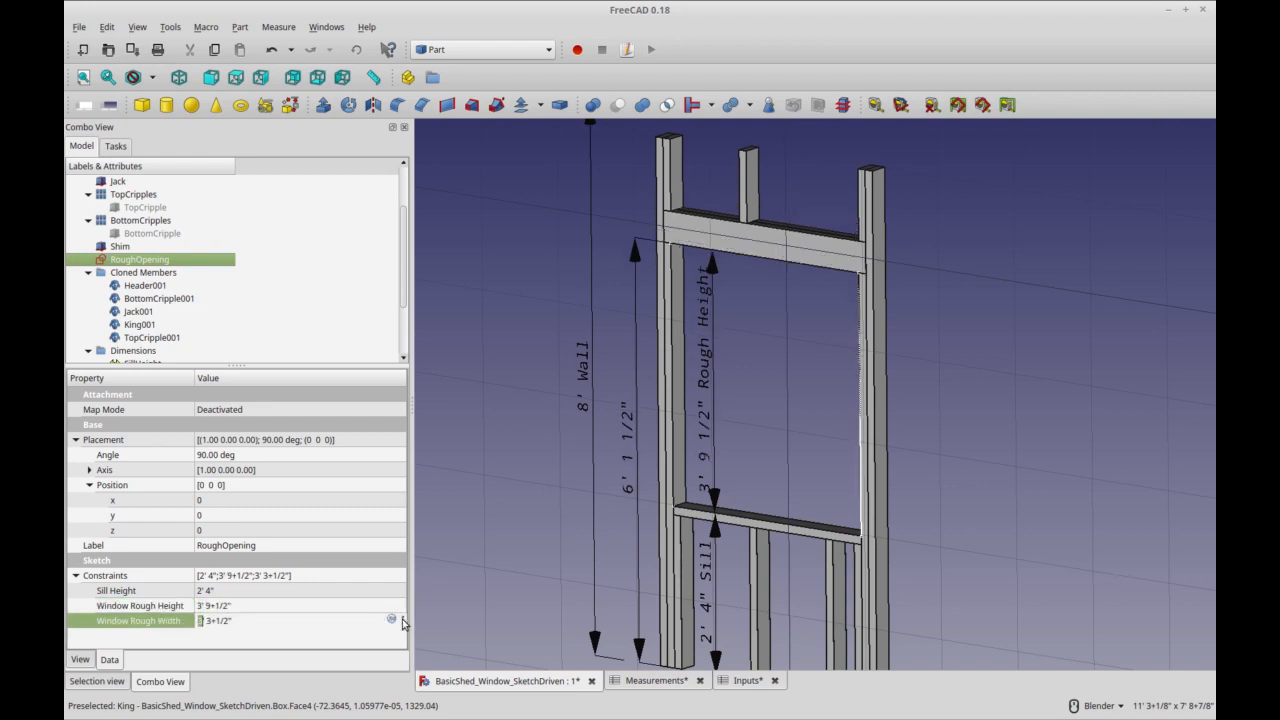
left_click(371, 605)
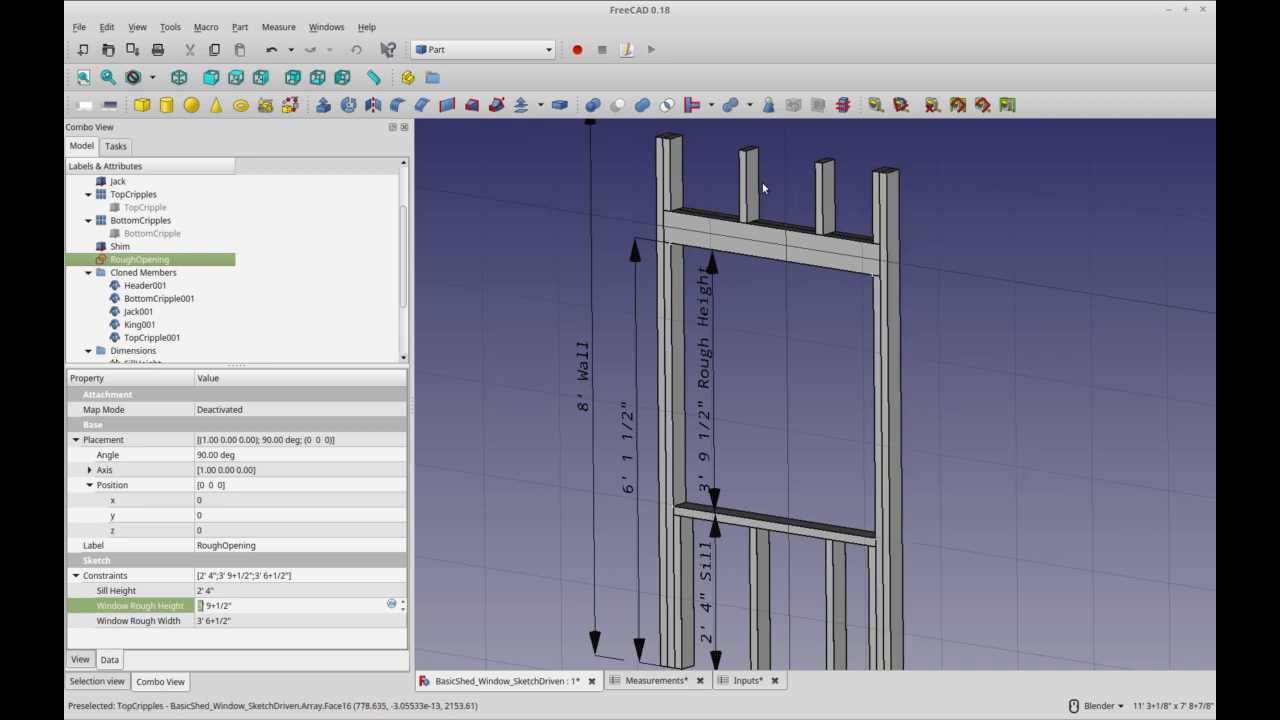
Examine the properties of the header, the TopCripple001 clone, the OpeningHeight dimension and the BottomCripples array in the model
left_click(800, 250)
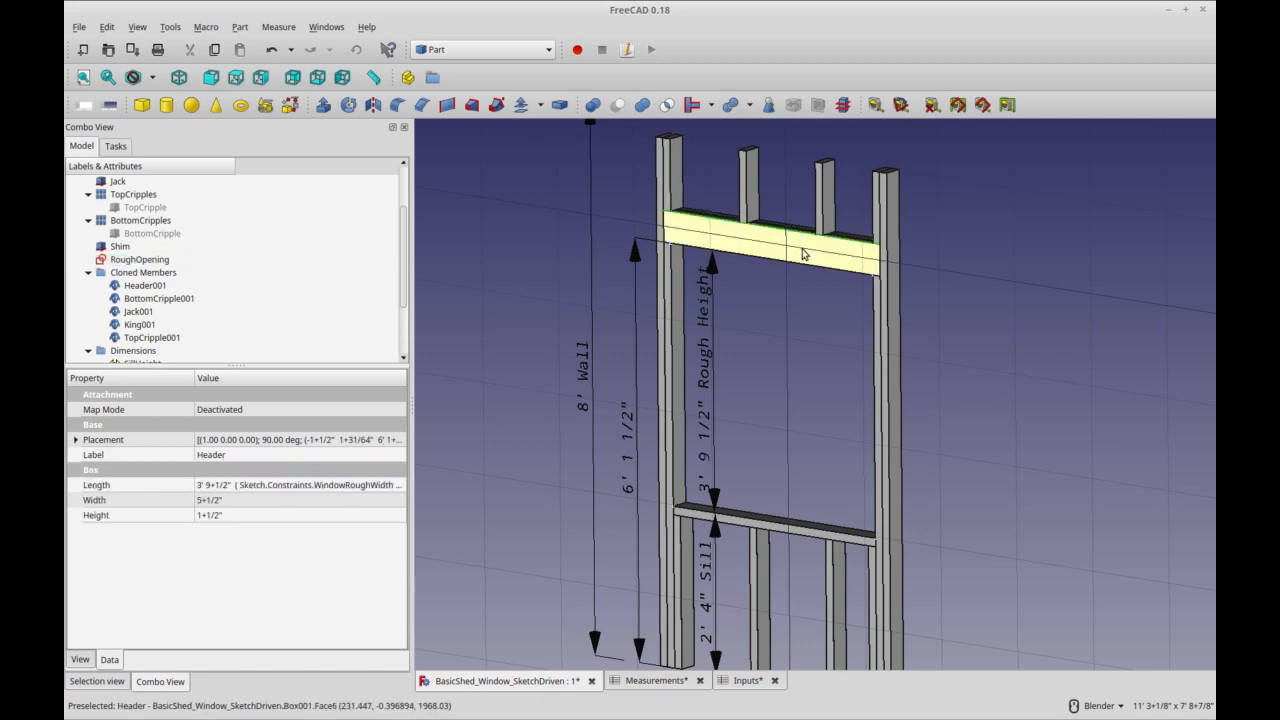
left_click(873, 238)
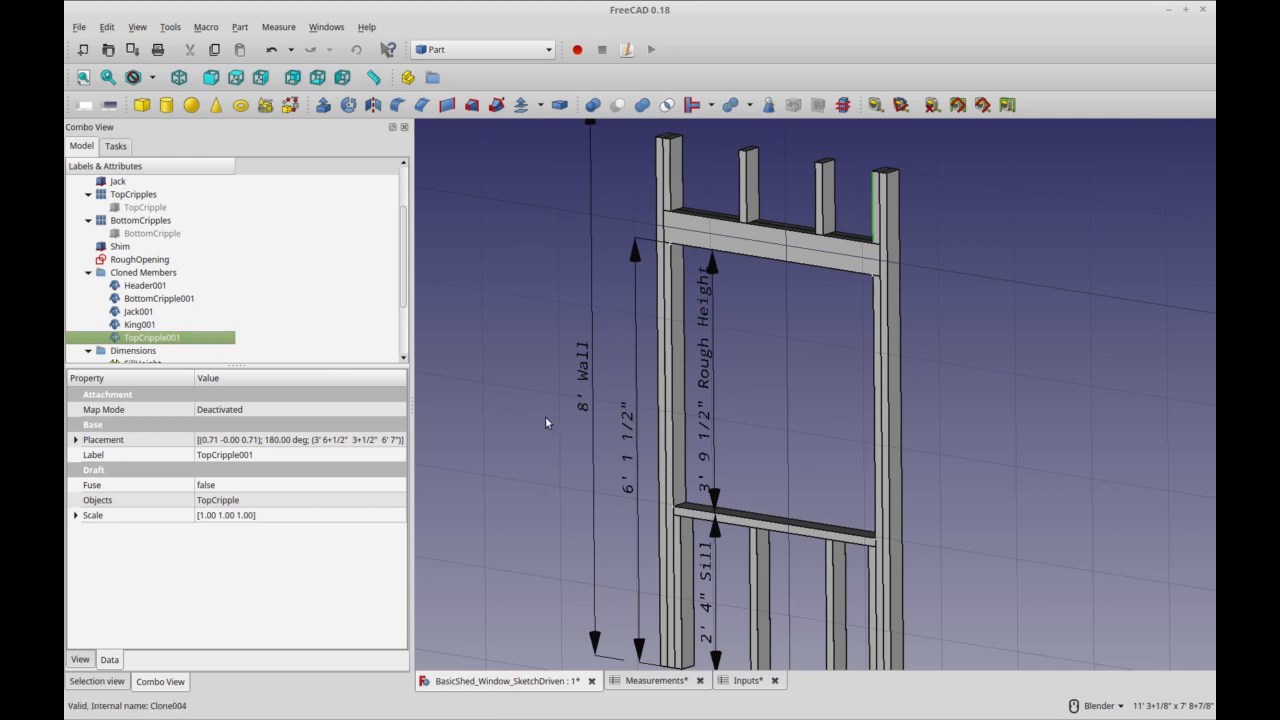
left_click(744, 244)
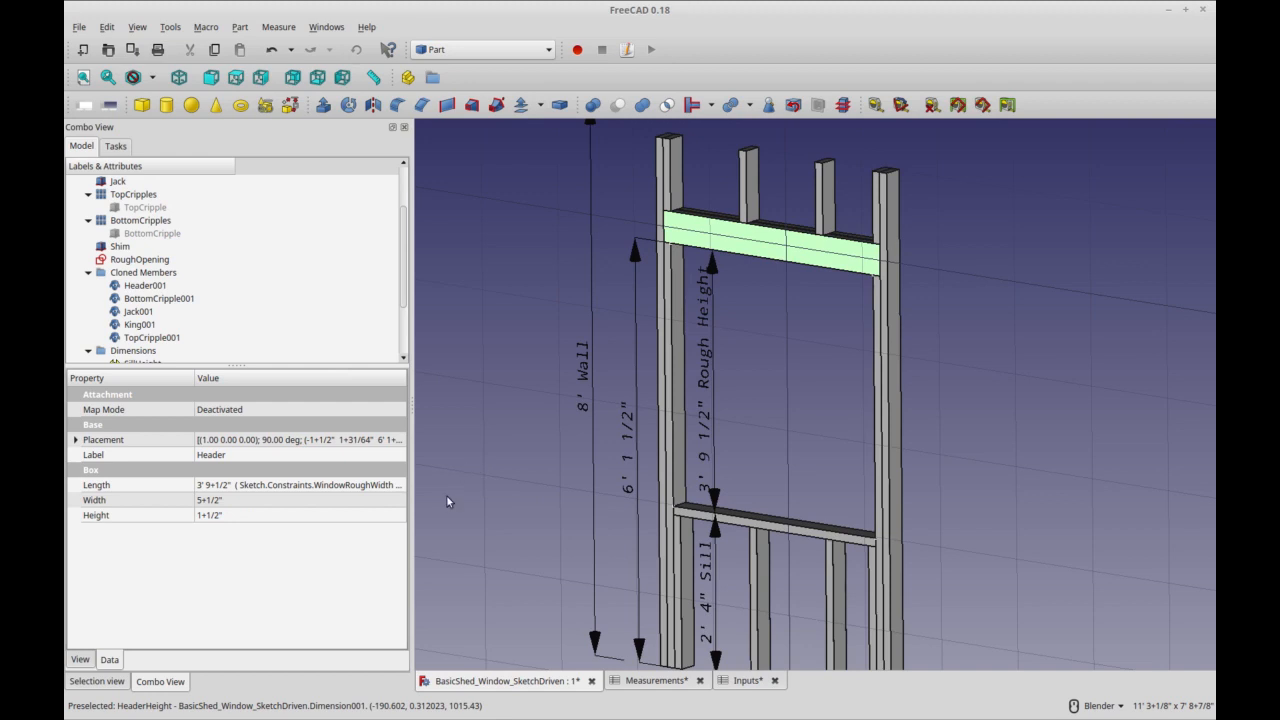
middle_click_drag(511, 497, 507, 444, "shift")
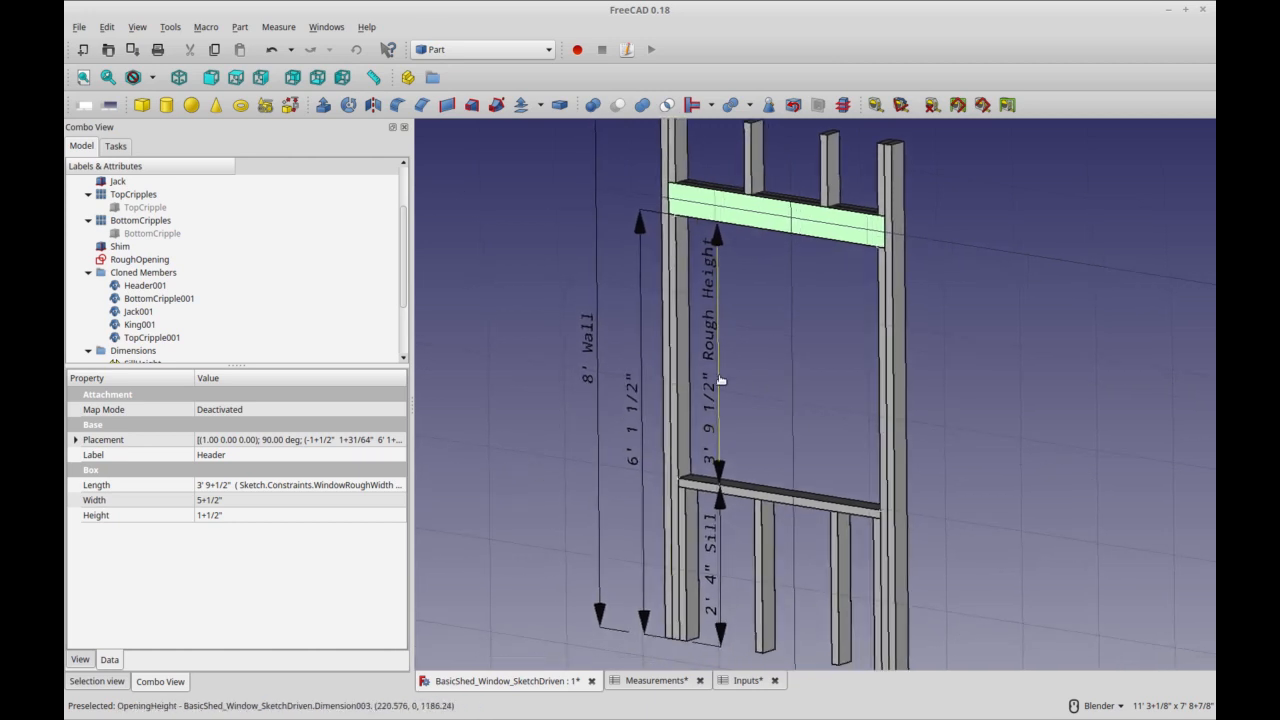
left_click(706, 278)
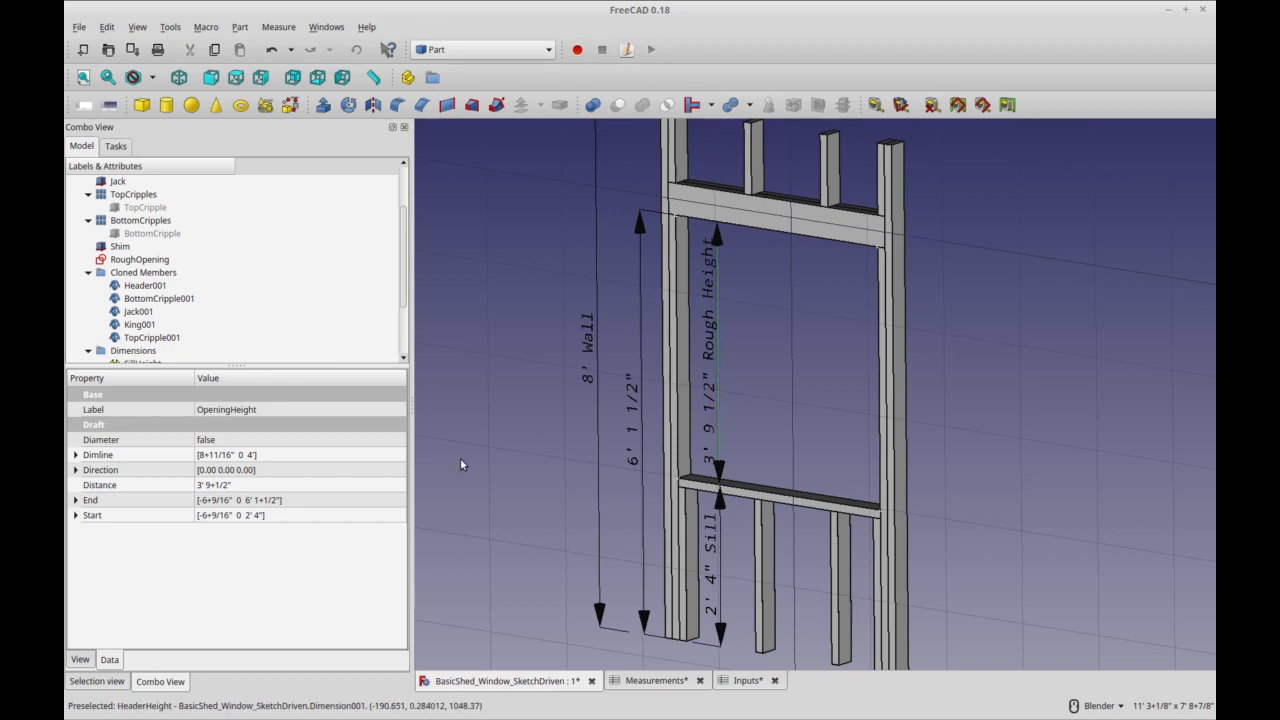
left_click(691, 546)
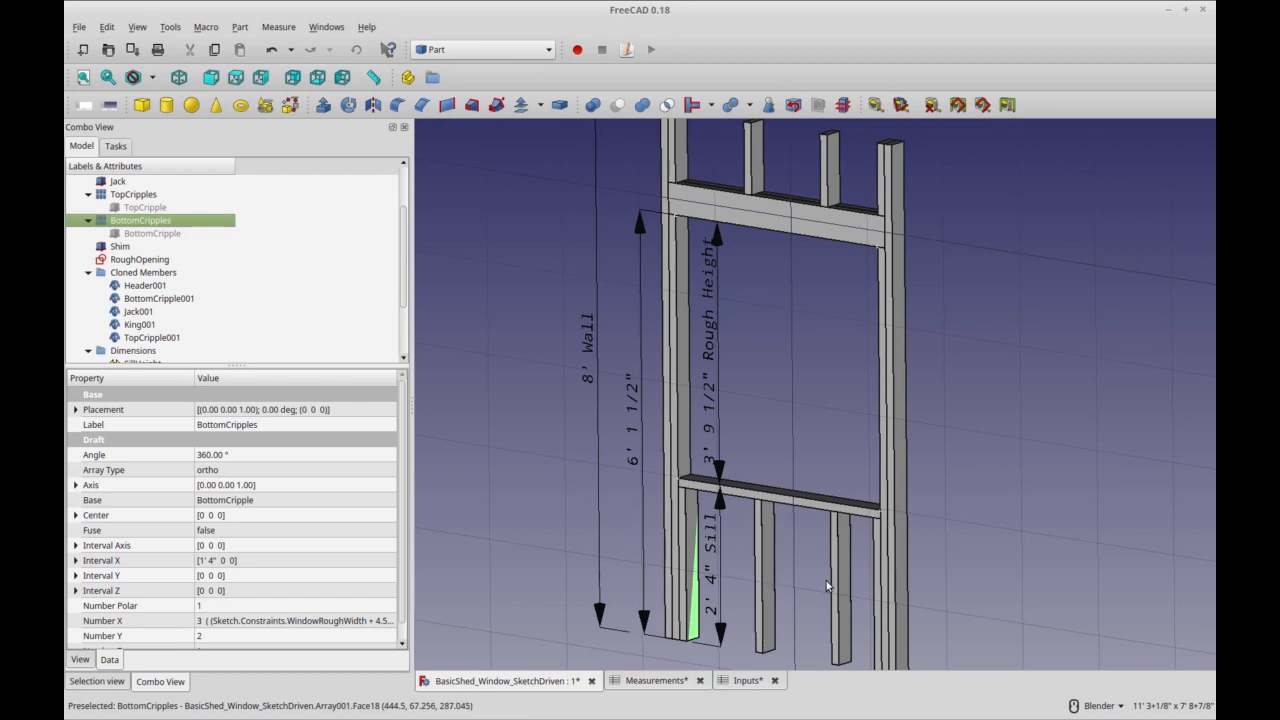
left_click(488, 366)
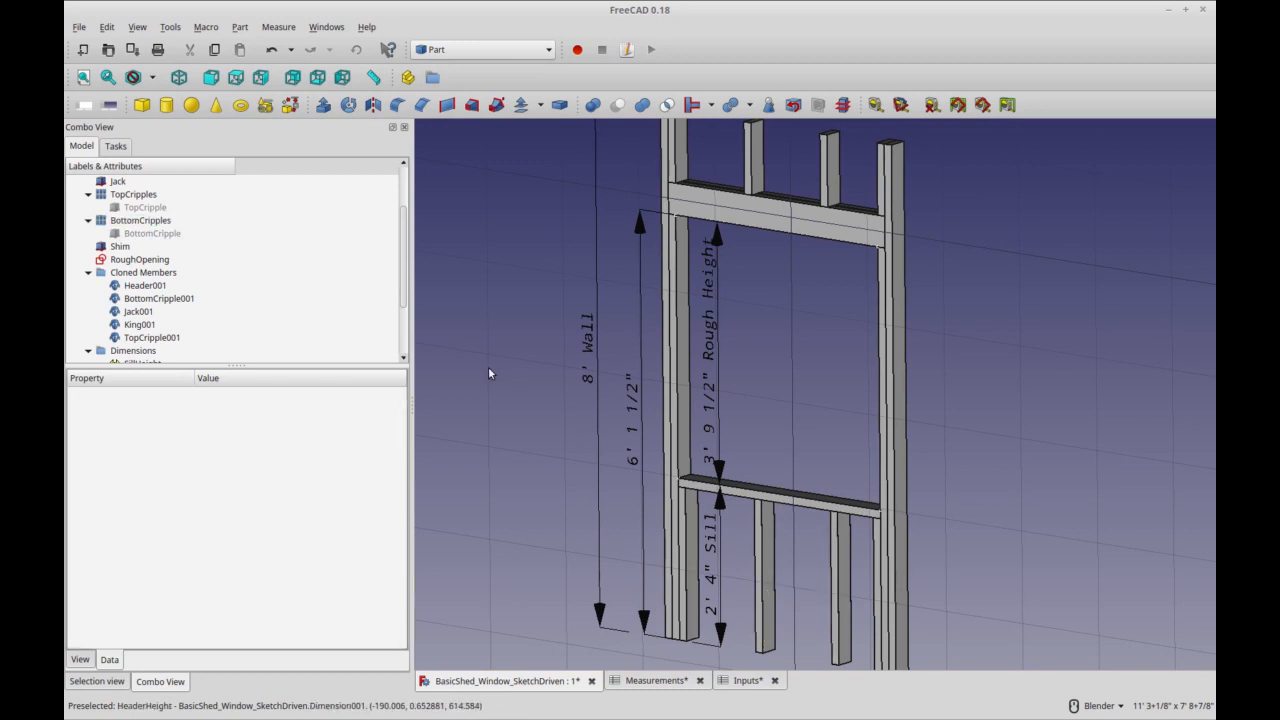
Examine the BottomCripples array's Number X expression: the WindowRoughWidth constraint, the added offset and the division by 16". Close it and clear the selection
left_click(150, 221)
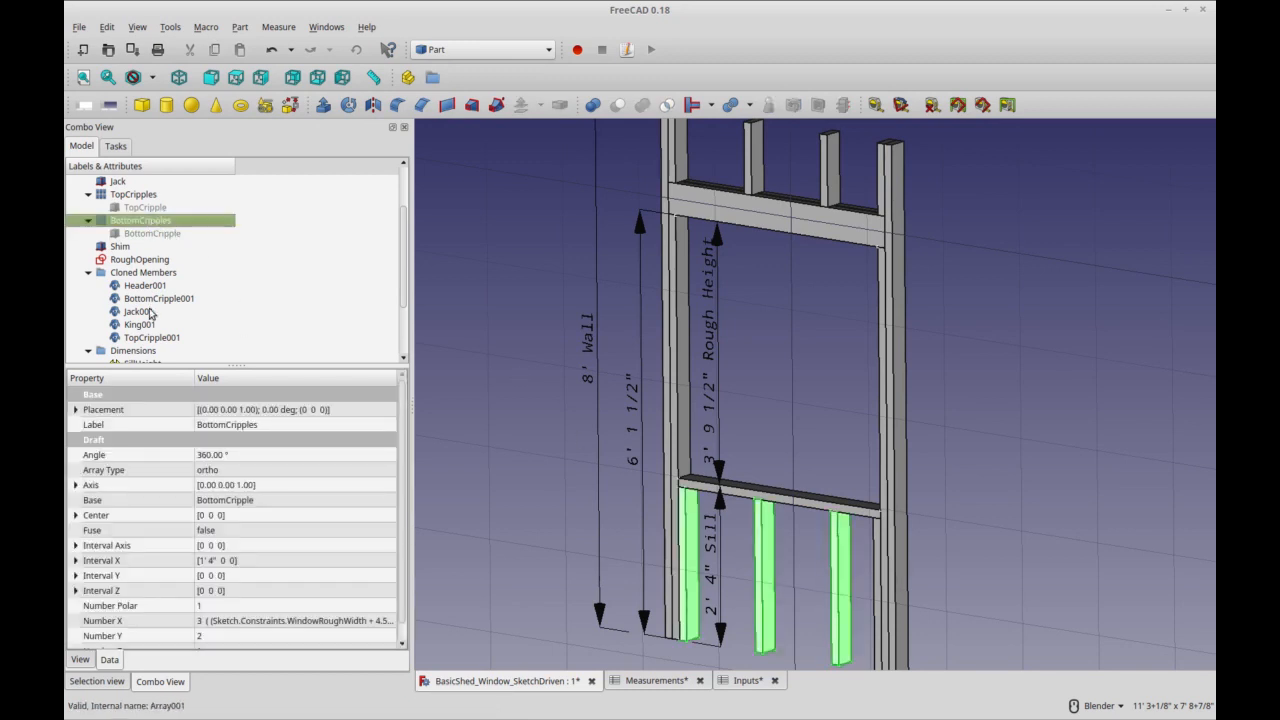
left_click(328, 624)
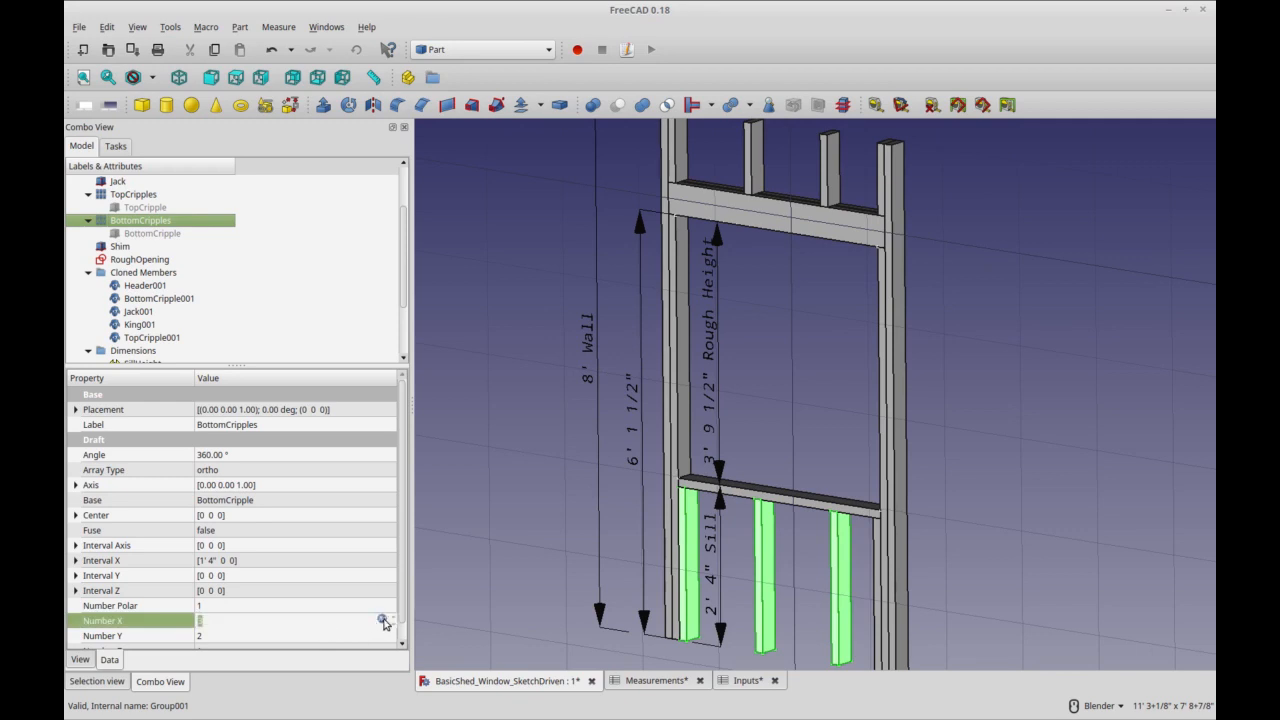
left_click_drag(403, 602, 398, 633)
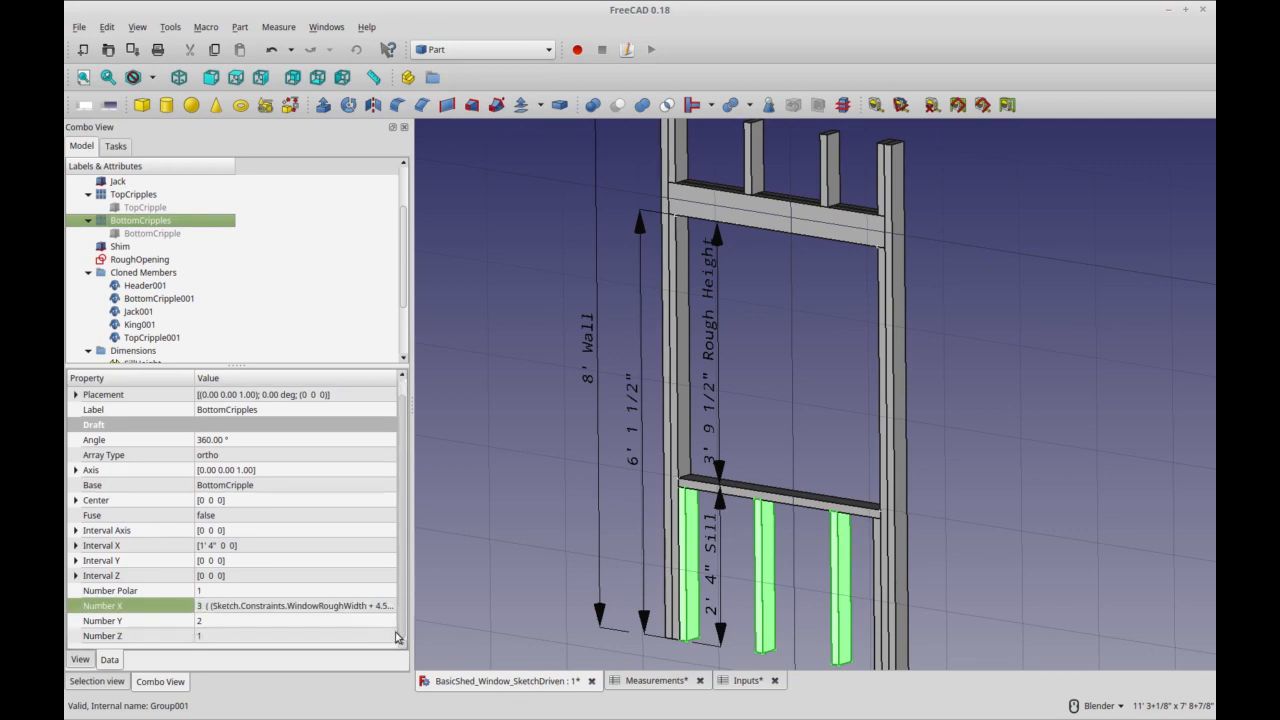
left_click(268, 609)
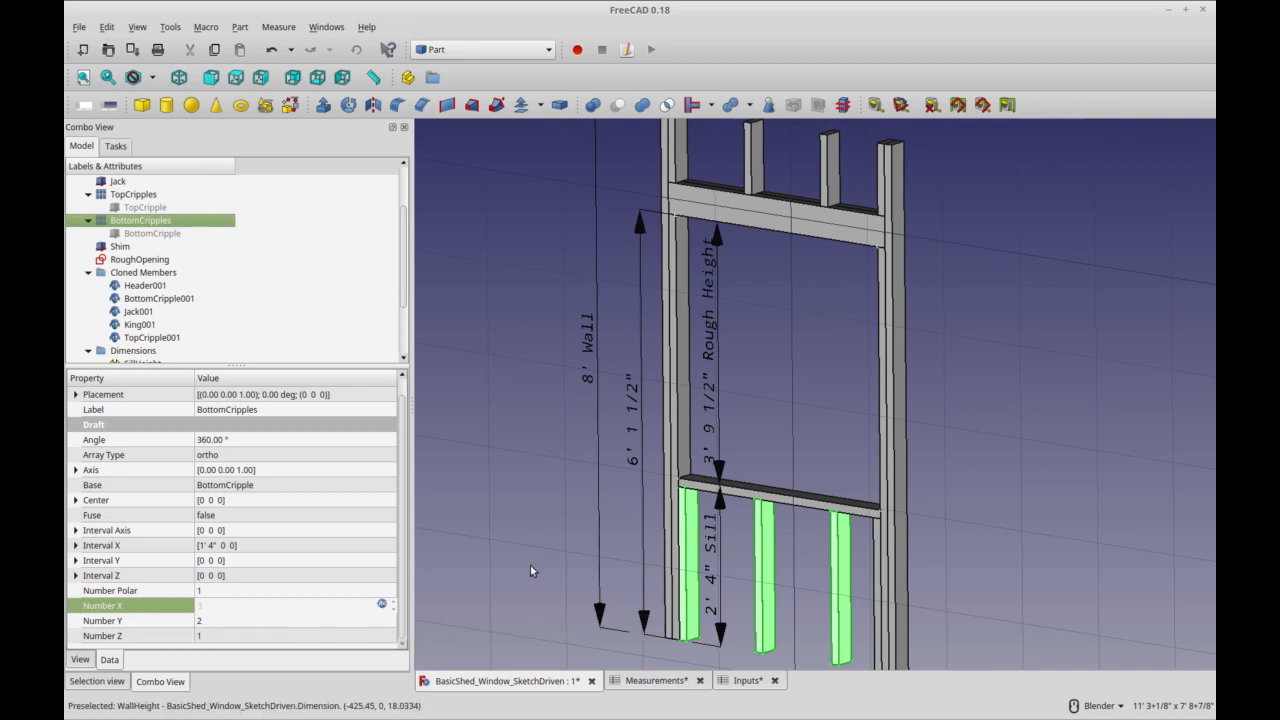
left_click(381, 606)
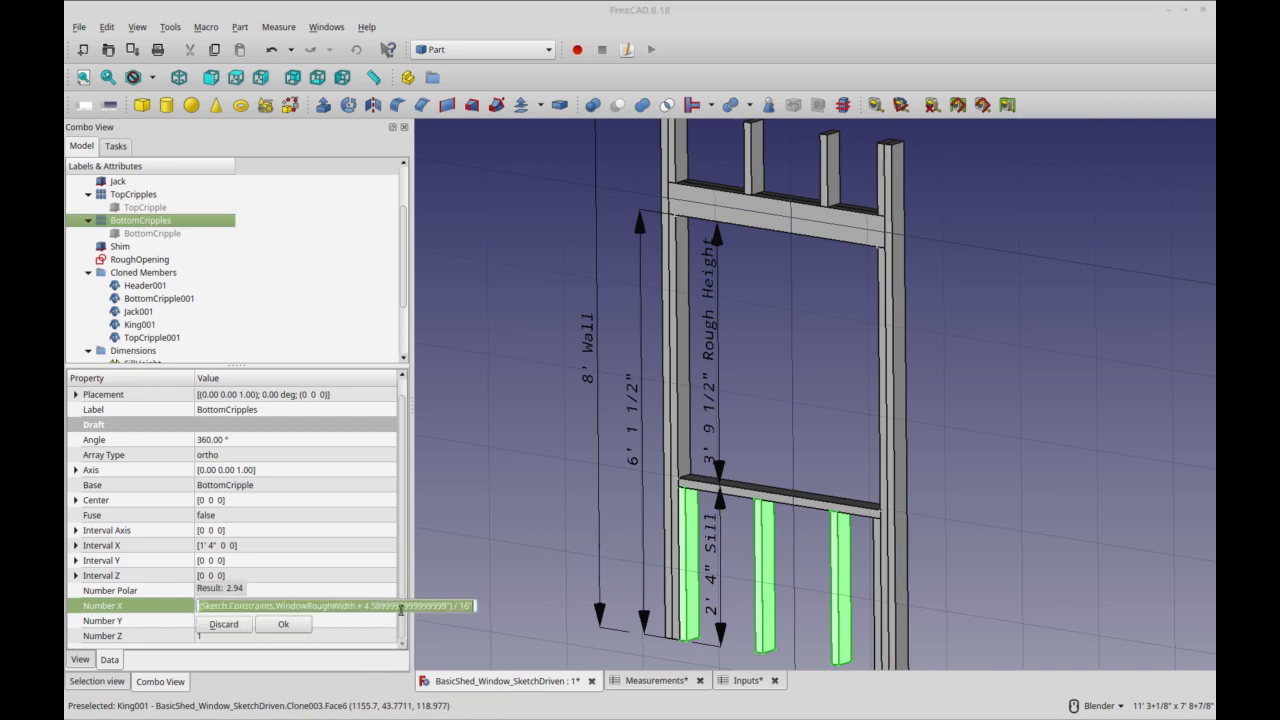
left_click(366, 606)
left_click_drag(366, 606, 451, 618)
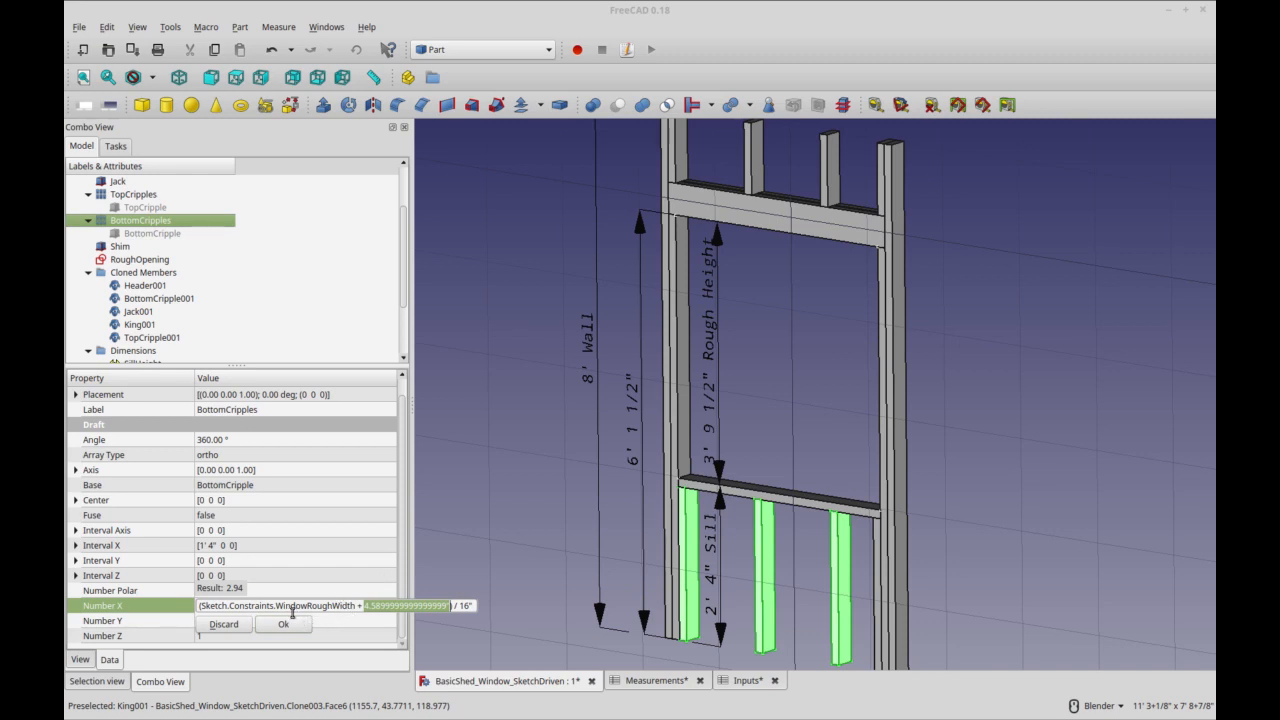
left_click_drag(199, 606, 354, 612)
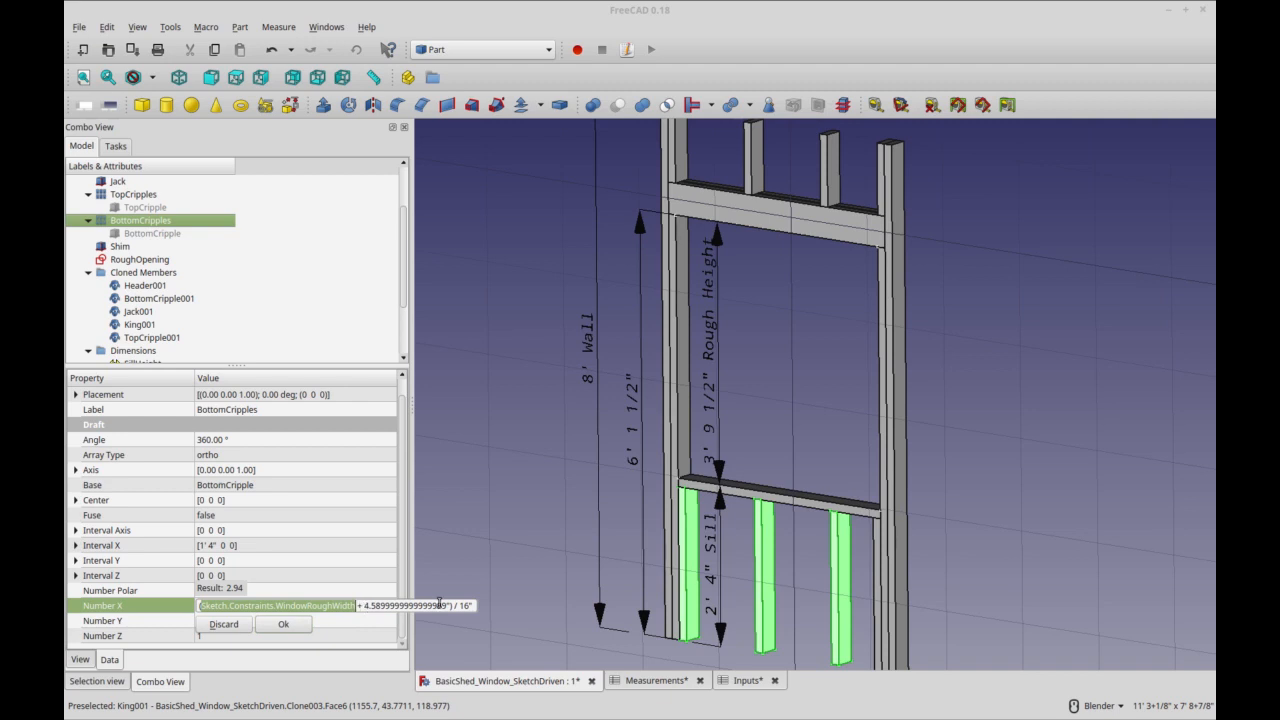
left_click_drag(453, 606, 479, 612)
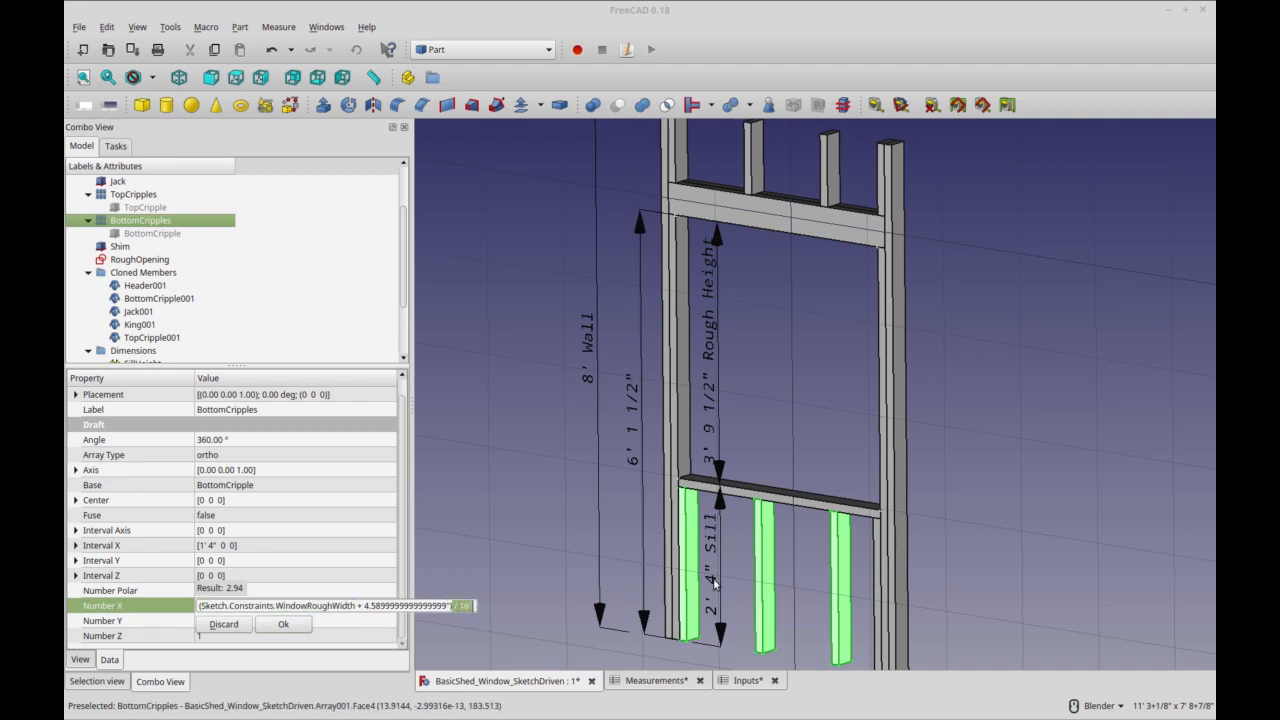
scroll(935, 587, "down", 2)
middle_click_drag(954, 574, 938, 538, "shift")
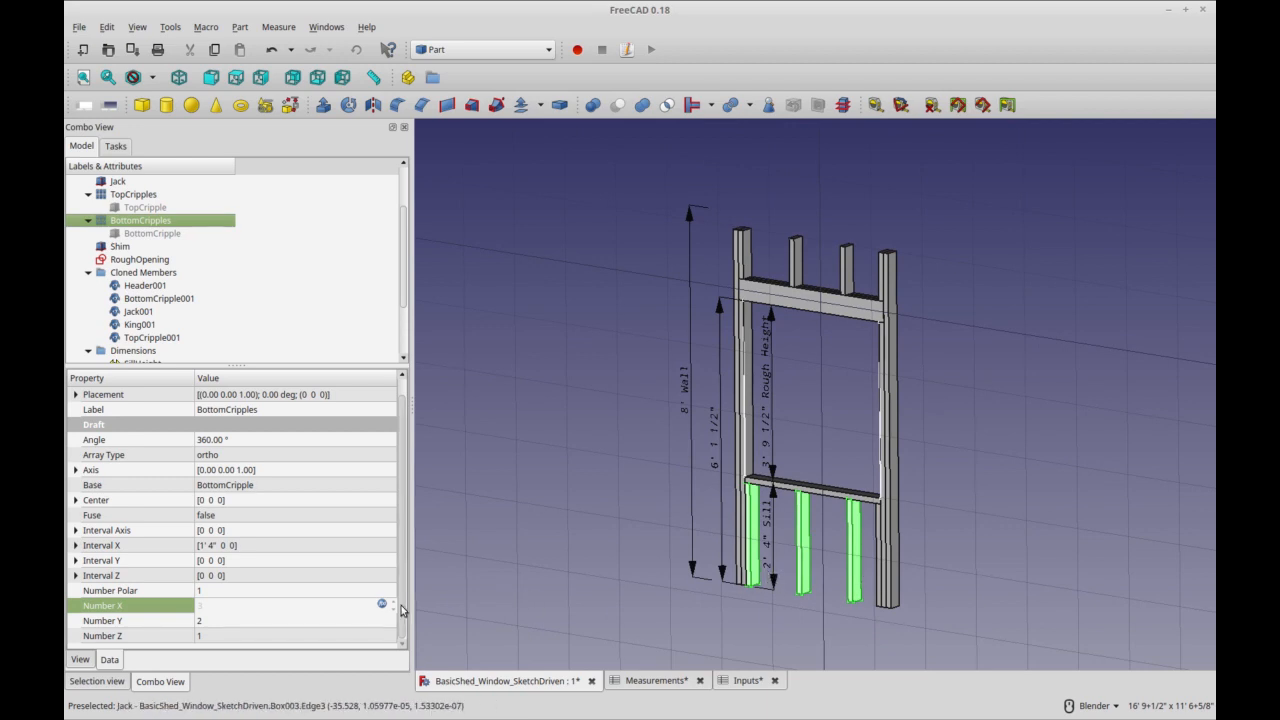
left_click(661, 584)
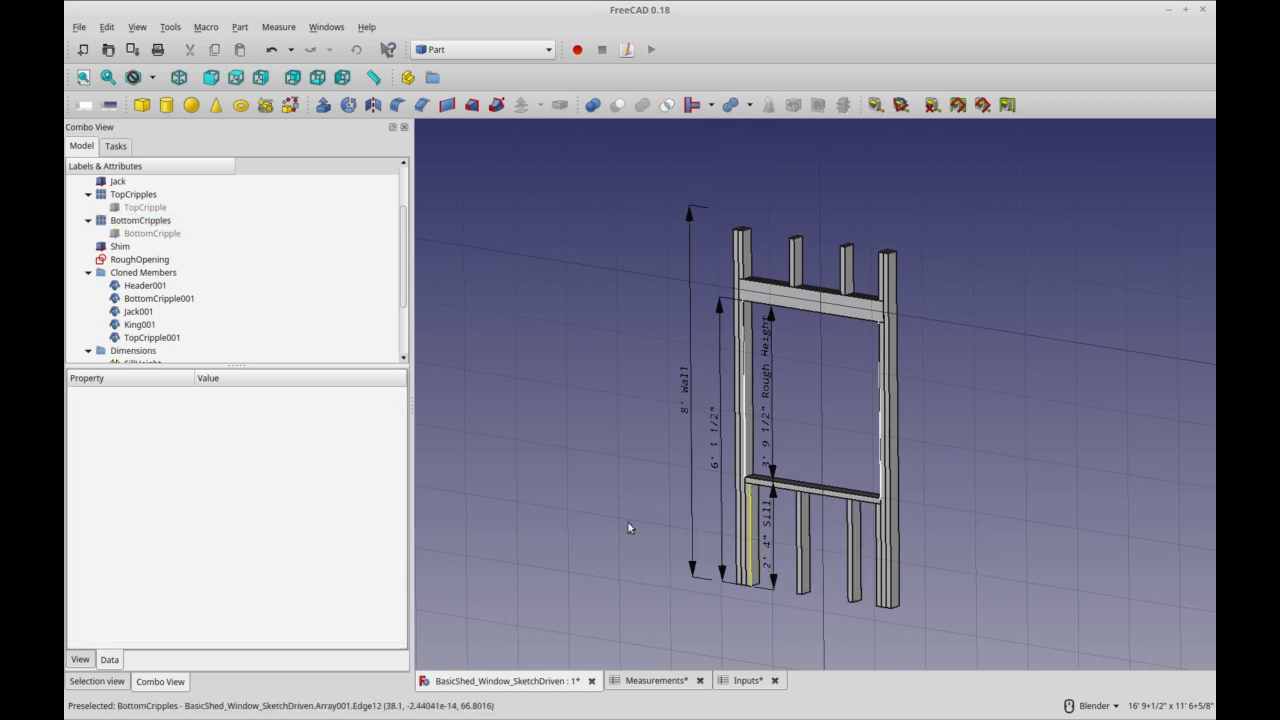
Set the RoughOpening sketch's Window Rough Width to 4' 1/2" and select the TopCripple001 clone to check the cripples
left_click(148, 221)
left_click(145, 259)
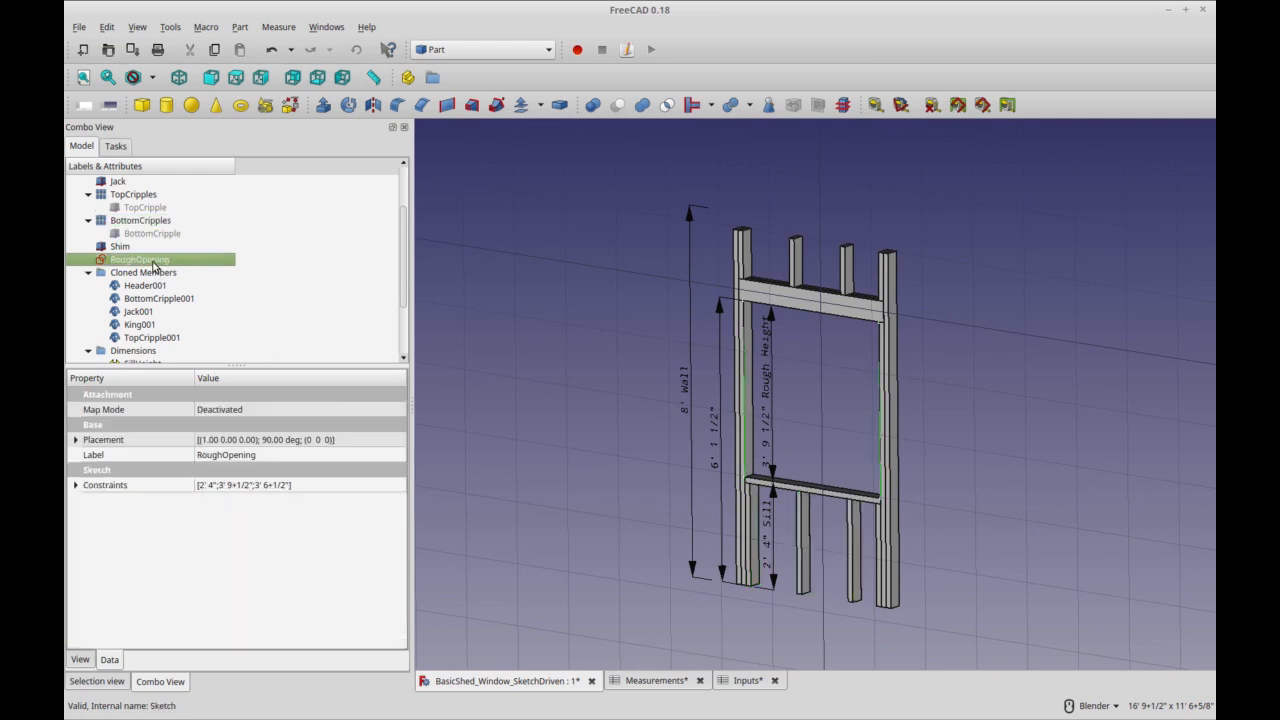
left_click(77, 485)
left_click(254, 530)
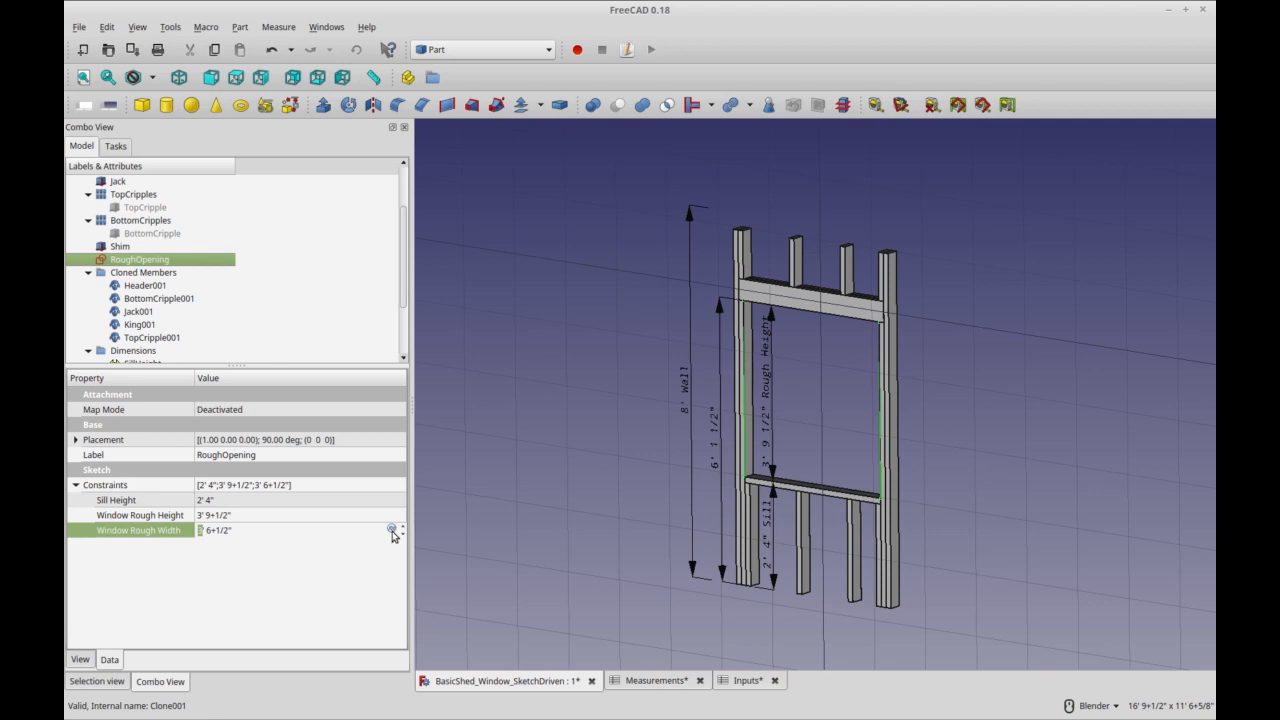
triple_click(403, 527)
left_click(346, 568)
left_click(293, 517)
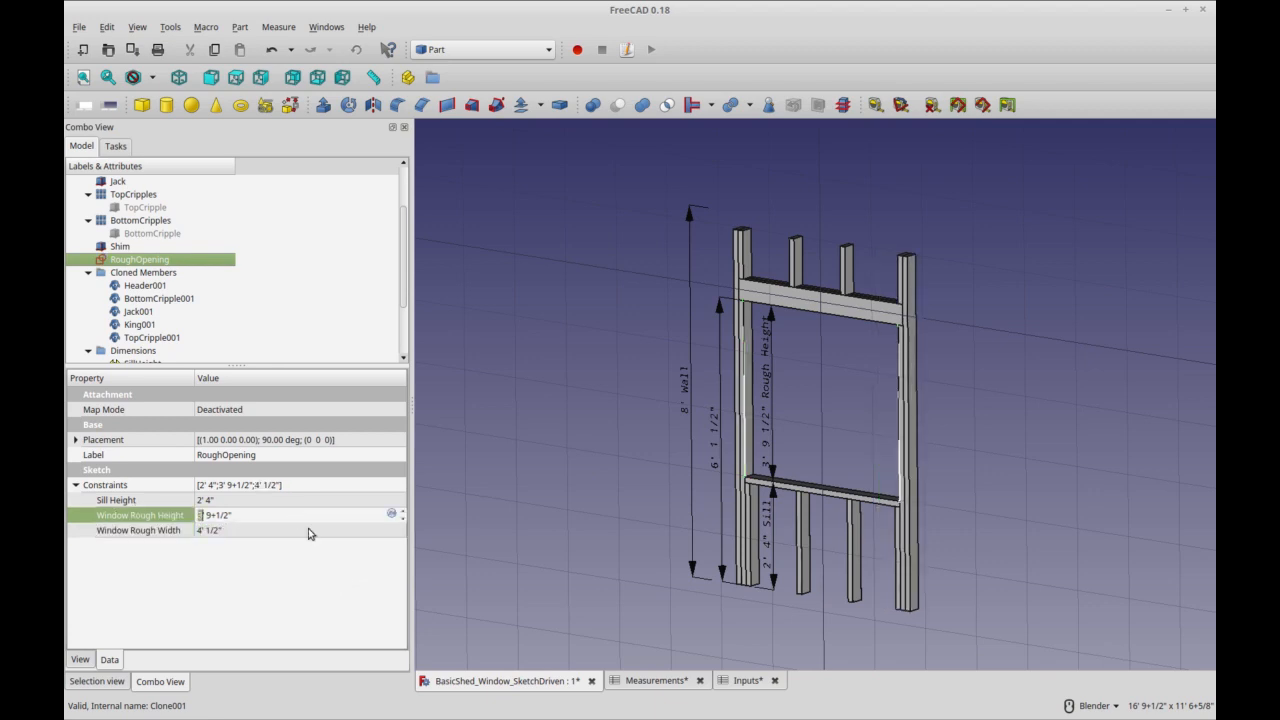
left_click(874, 286)
left_click(217, 339)
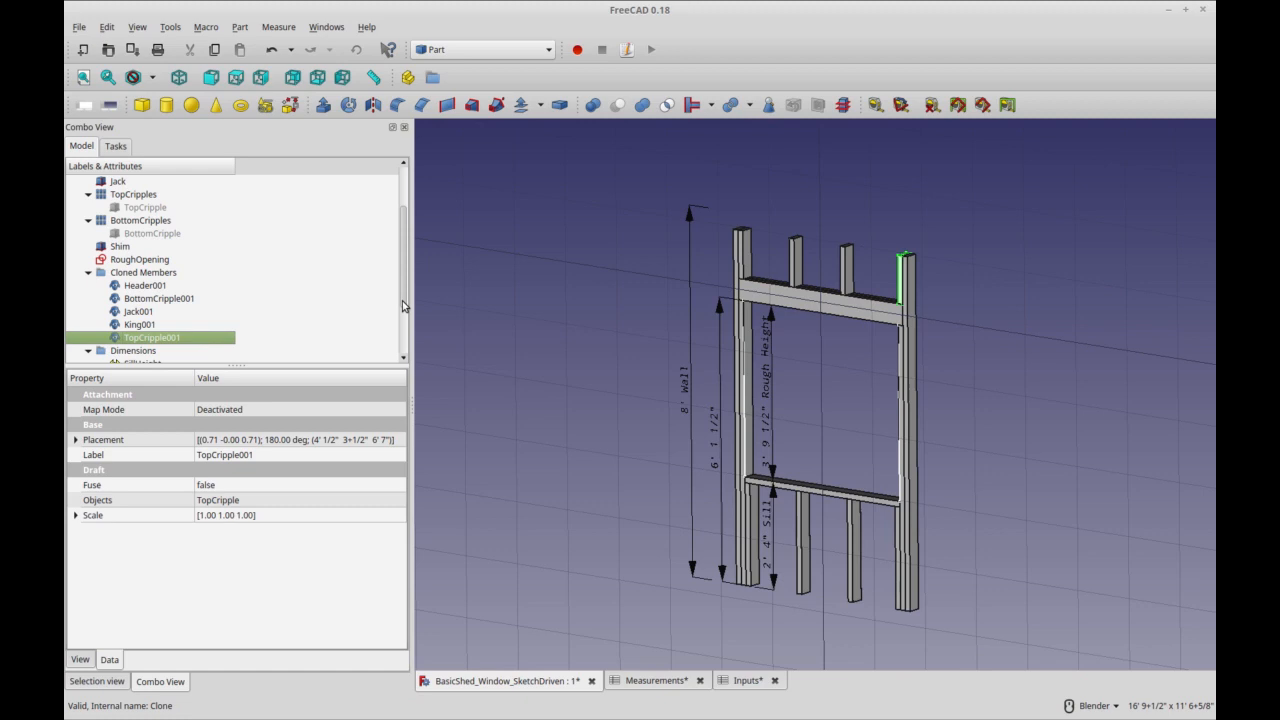
Increase the RoughOpening sketch's Window Rough Width to 4' 8+1/2"
left_click(185, 260)
left_click(263, 522)
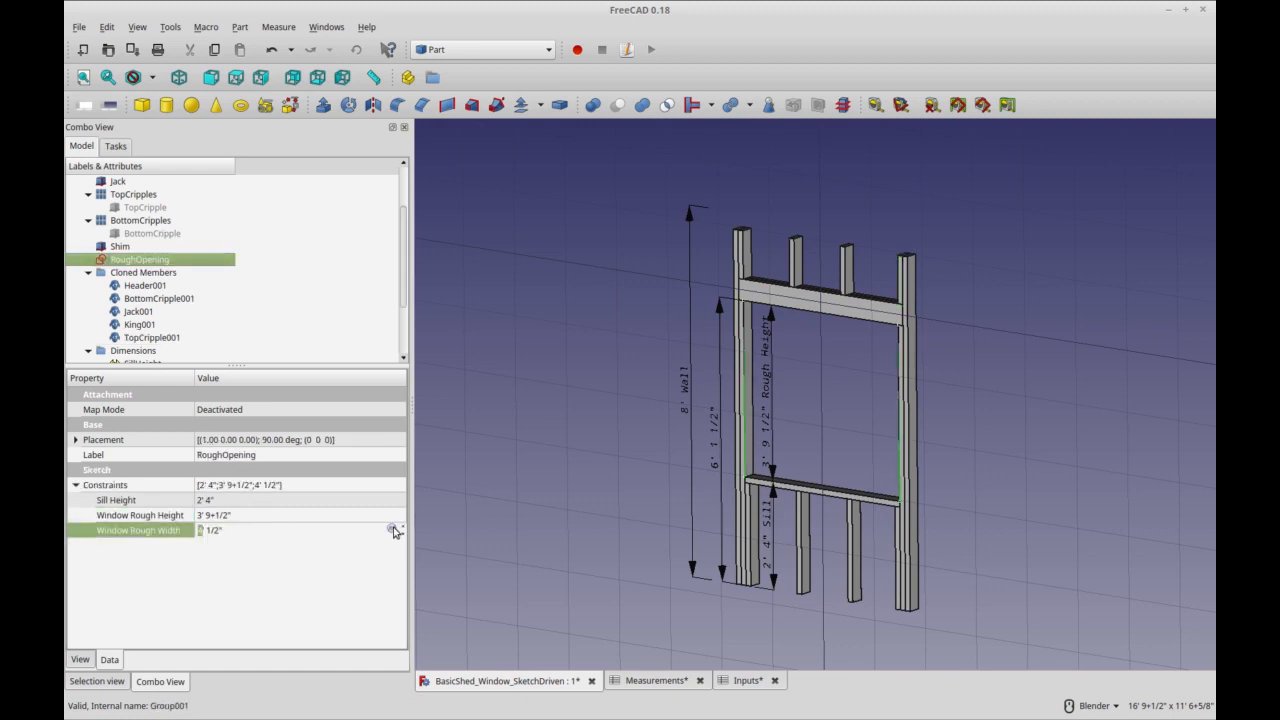
left_click(401, 525)
left_click(401, 525)
left_click(356, 516)
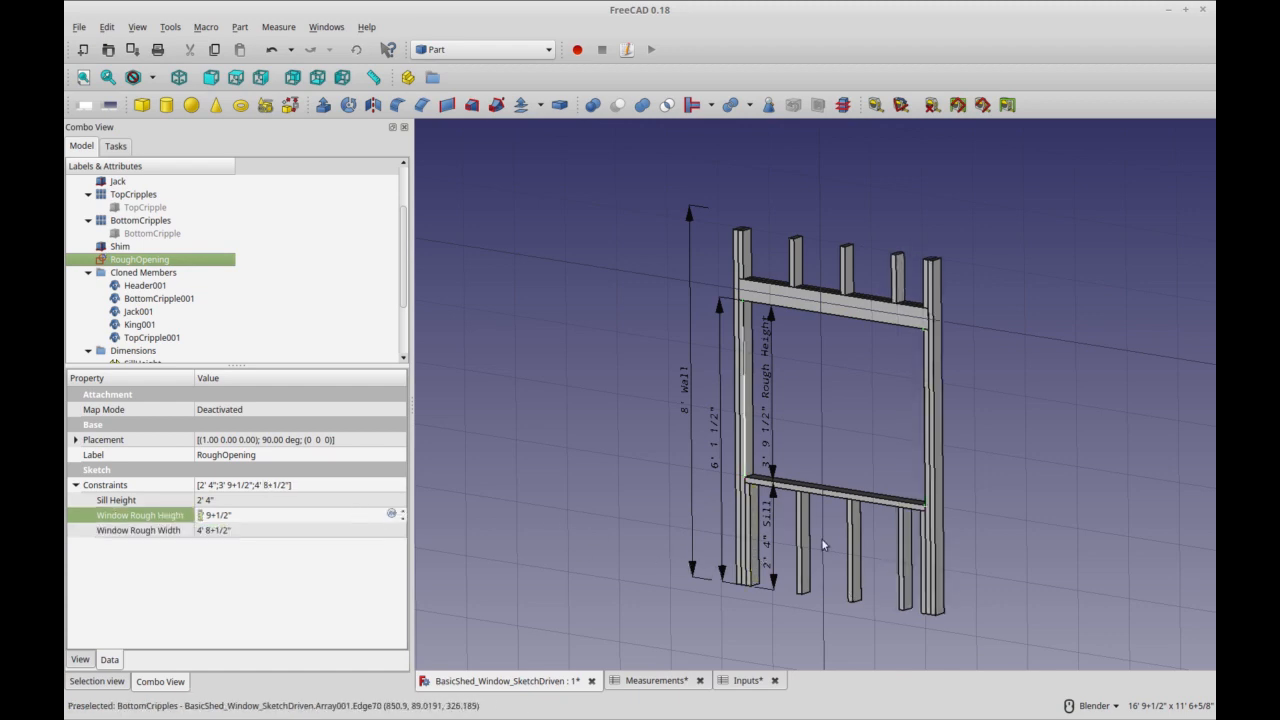
Widen the rough opening further by setting its Window Rough Width to 5' 6+1/2"
left_click(346, 530)
left_click(401, 526)
left_click(401, 526)
left_click(401, 526)
left_click(401, 526)
left_click(401, 526)
left_click(390, 514)
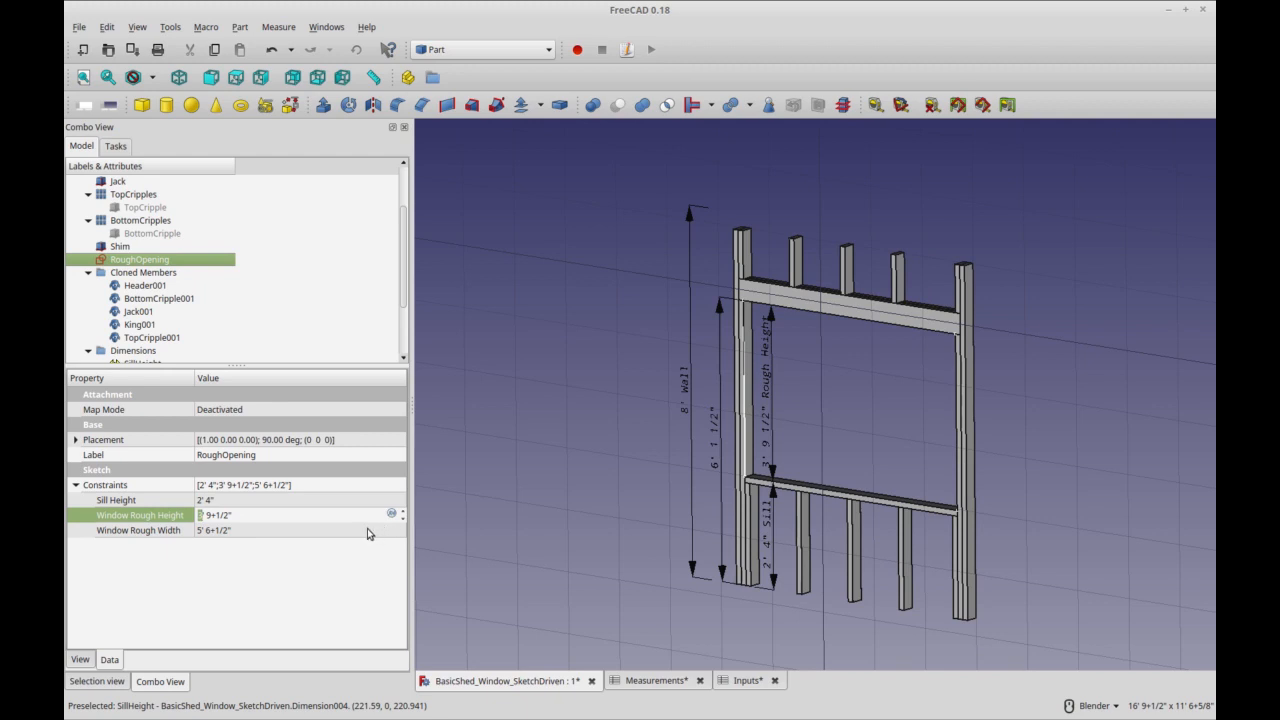
Reduce the Window Rough Width to 5' 1/2", and raise it to 5' 9+1/2"
left_click(367, 529)
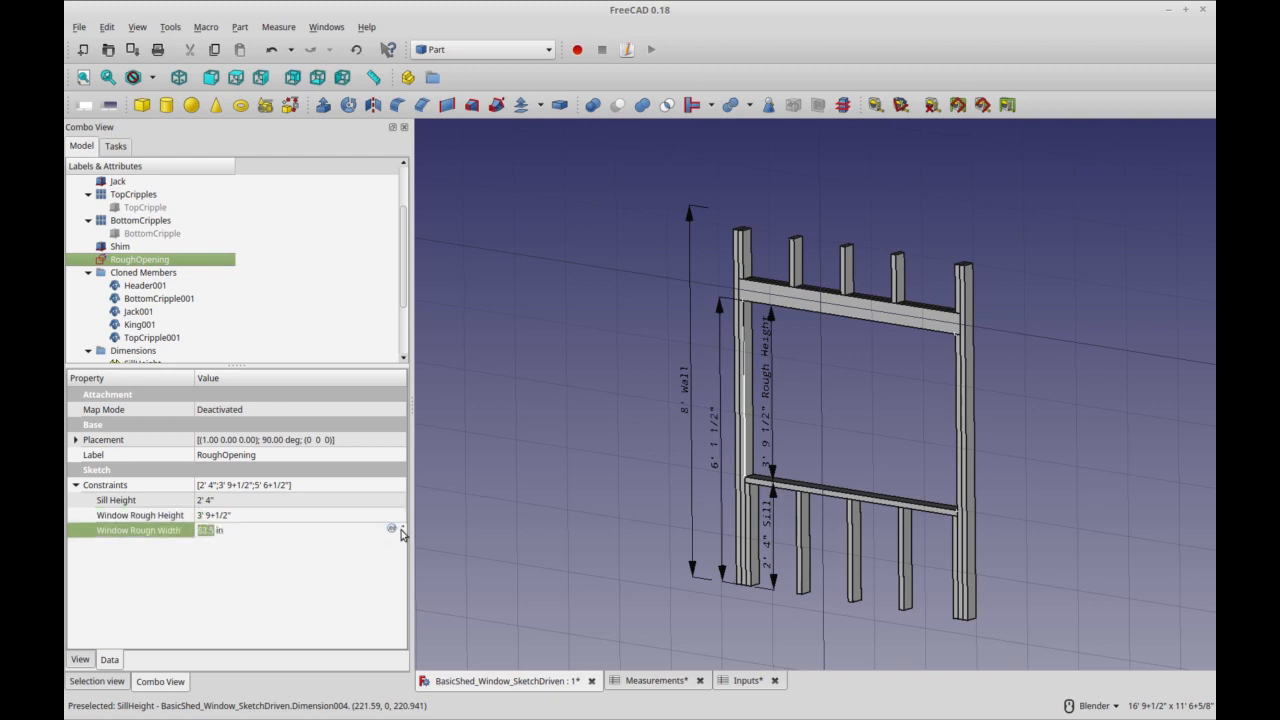
left_click(376, 516)
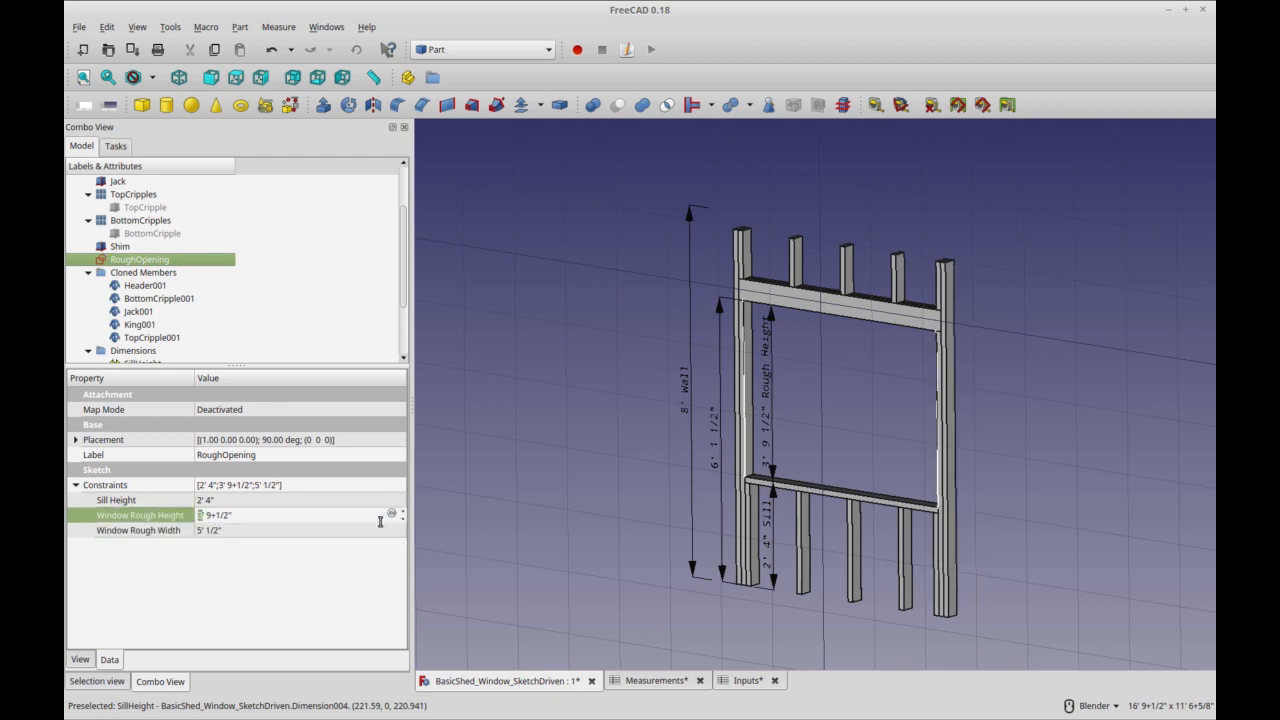
left_click(364, 530)
left_click(402, 527)
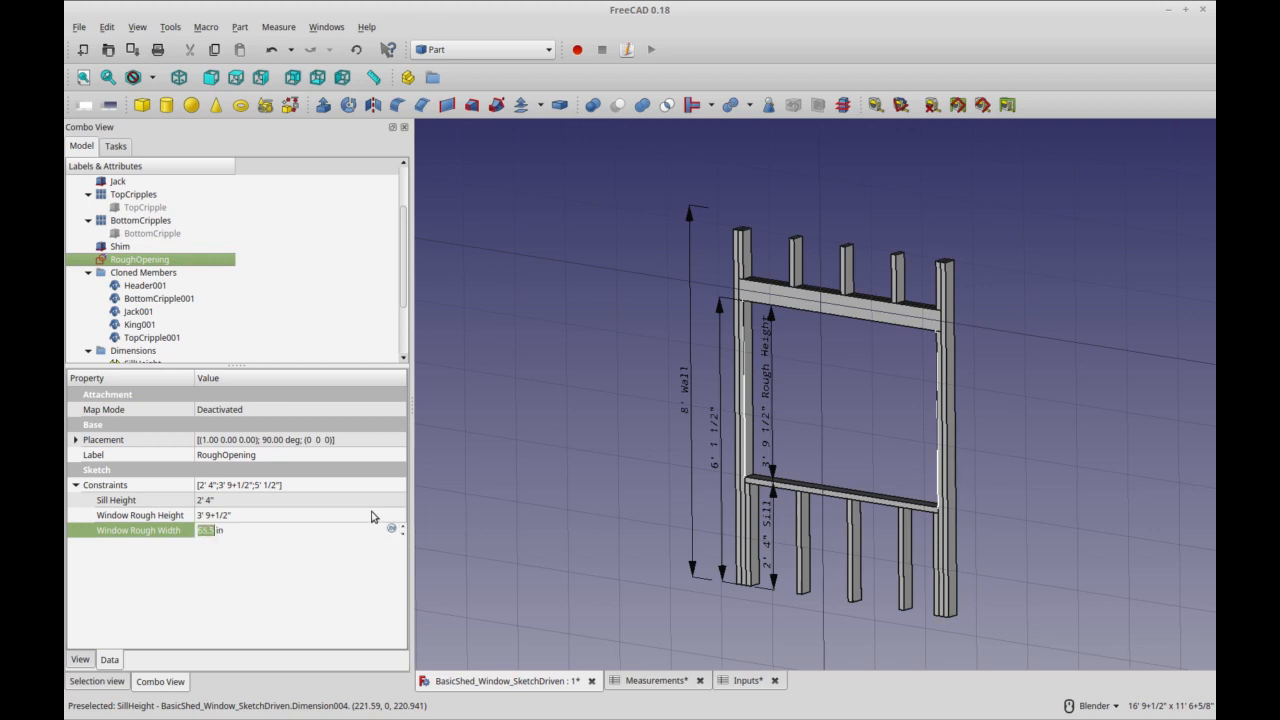
left_click(371, 516)
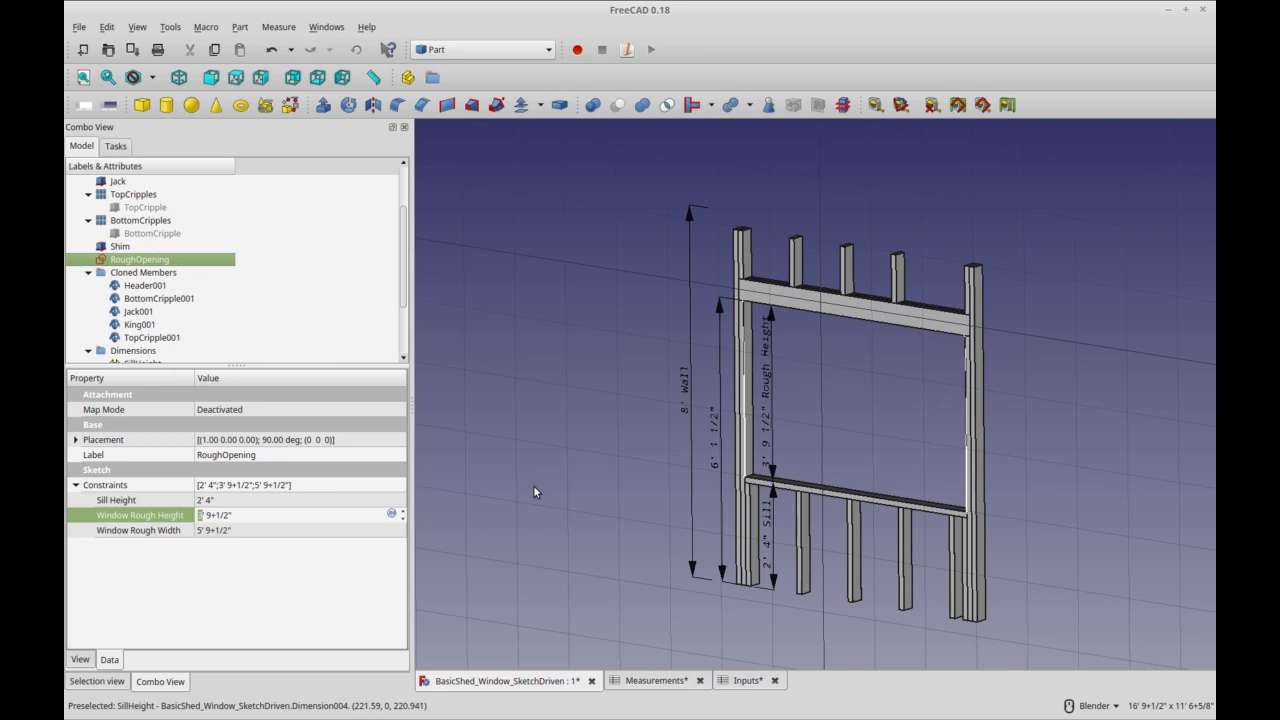
Examine the header's length expression, the cloned members and dimensions in the model, and the properties of the OpeningHeight dimension and the sill
left_click(922, 322)
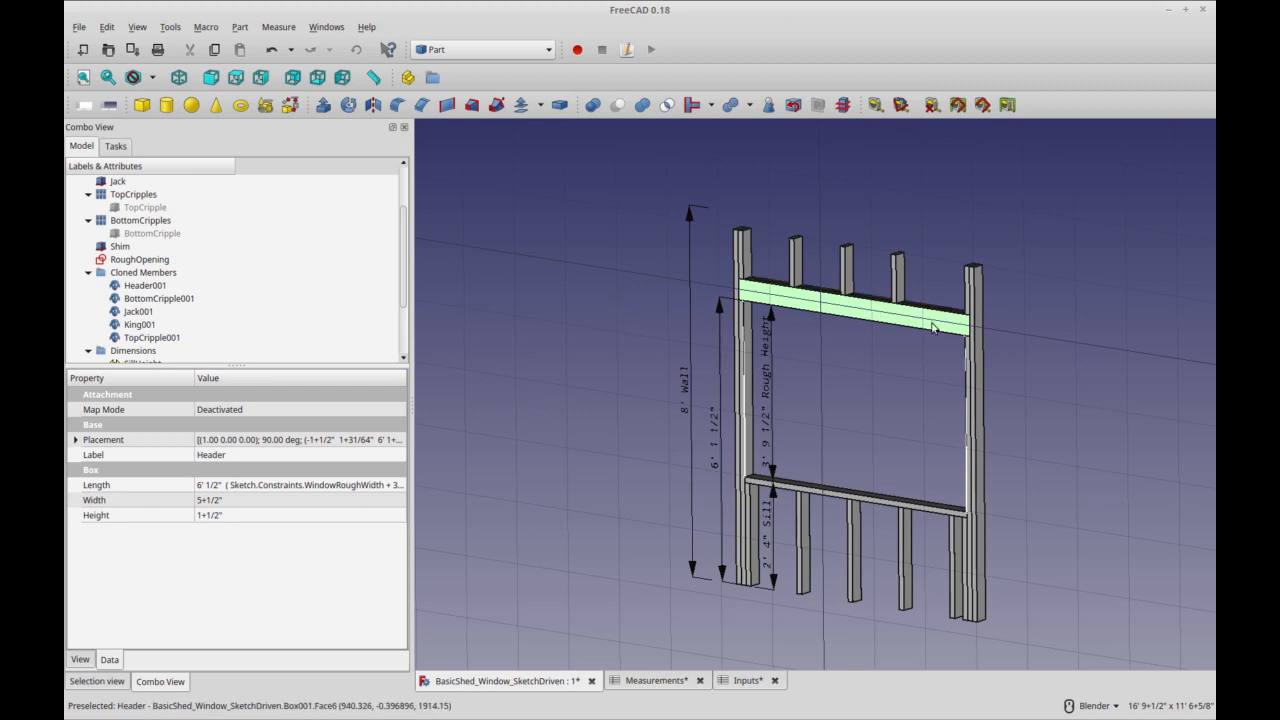
left_click(864, 317)
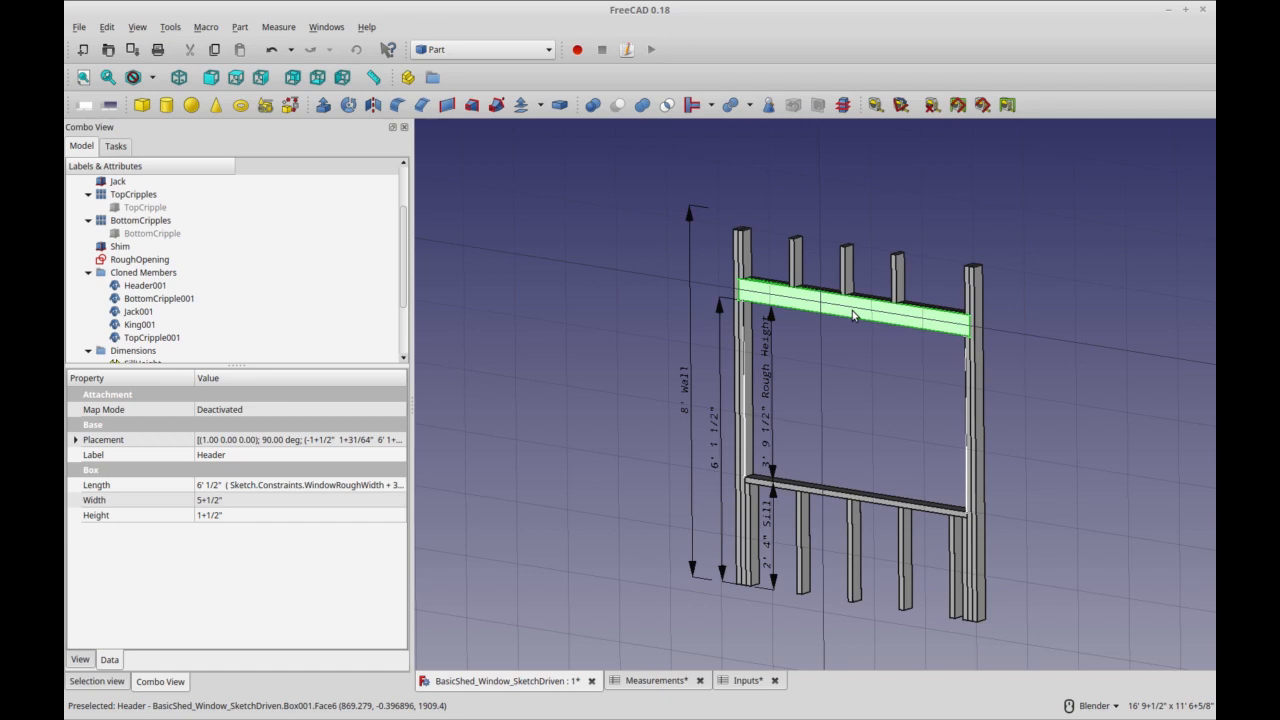
middle_click_drag(966, 425, 952, 442)
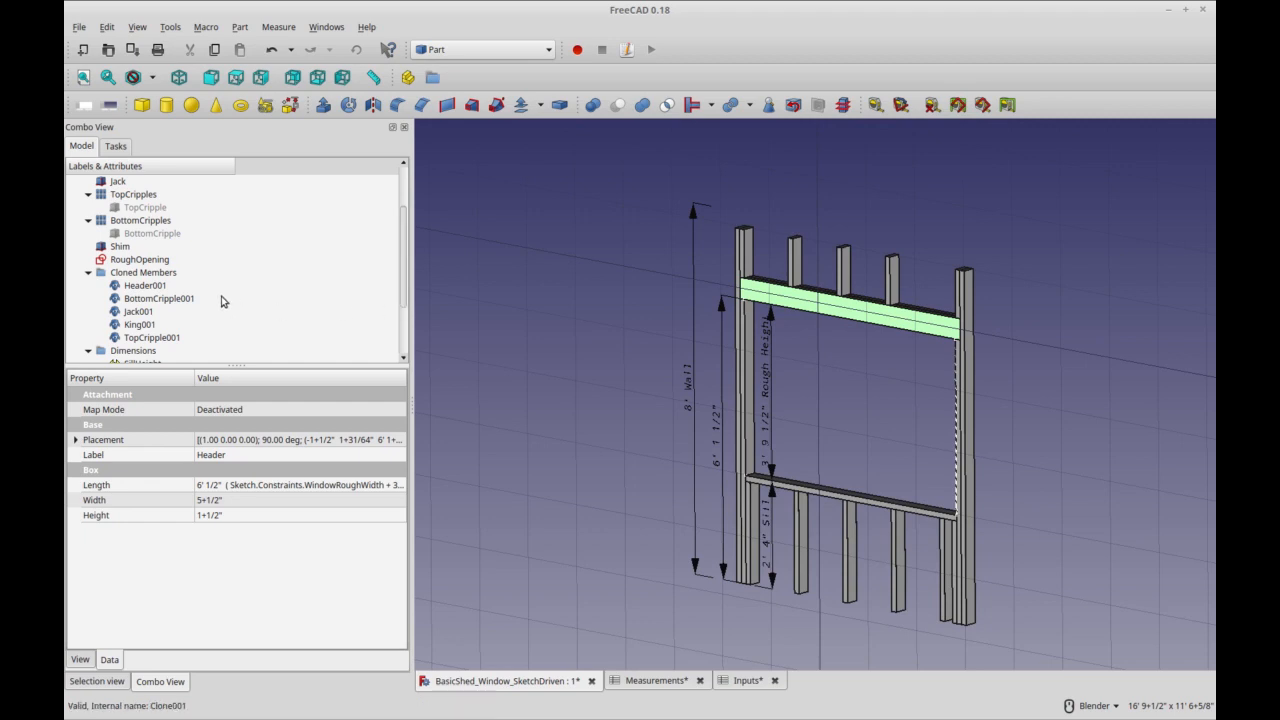
left_click(278, 489)
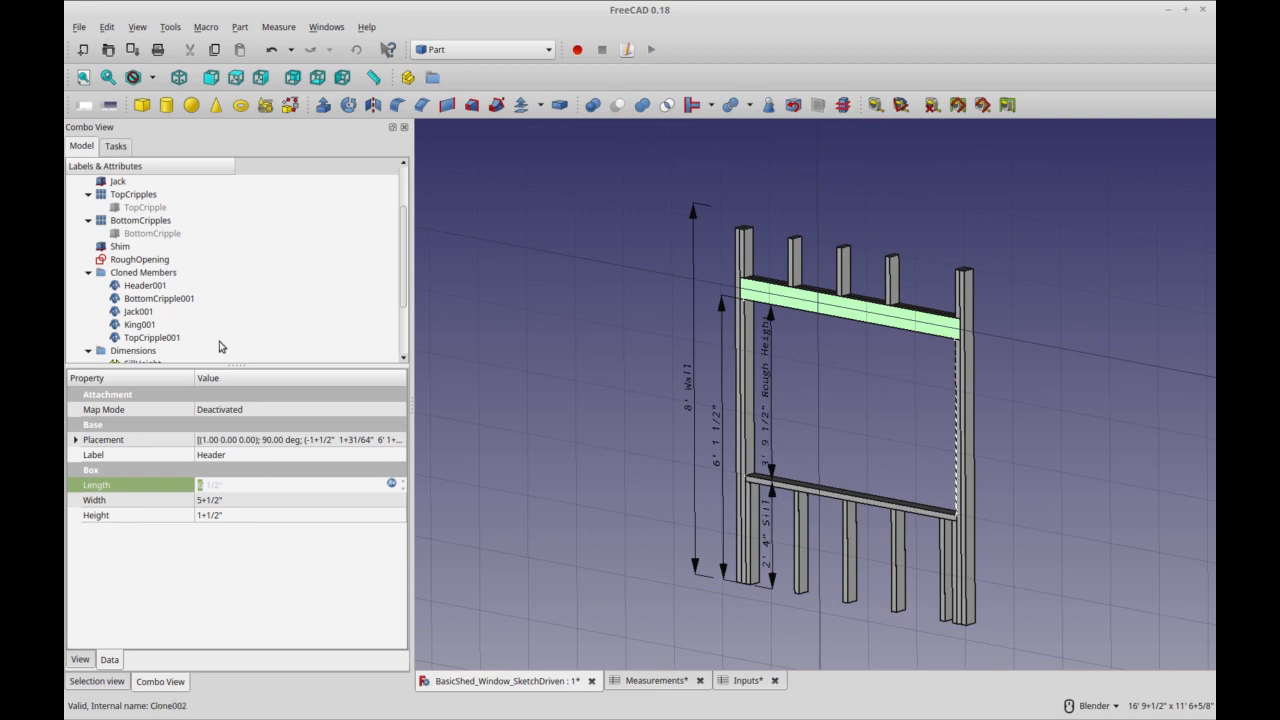
scroll(183, 332, "down", 2)
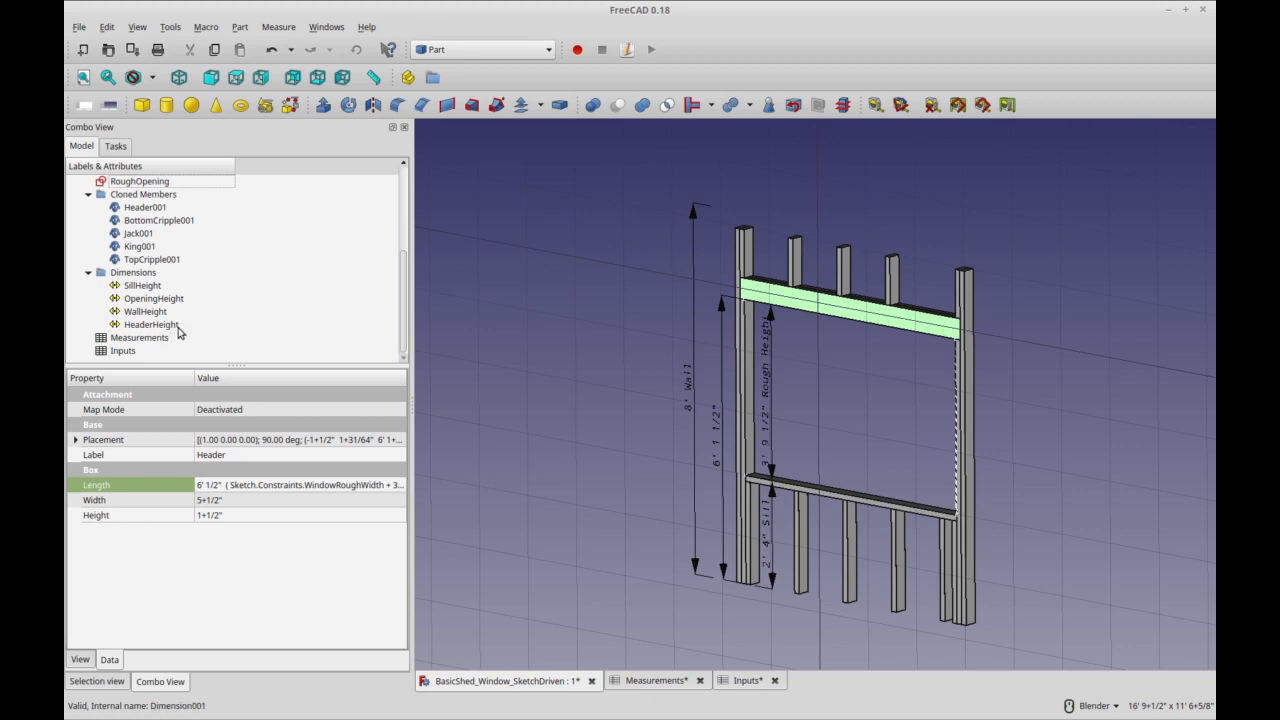
scroll(213, 320, "up", 2)
scroll(232, 314, "down", 2)
left_click(774, 408)
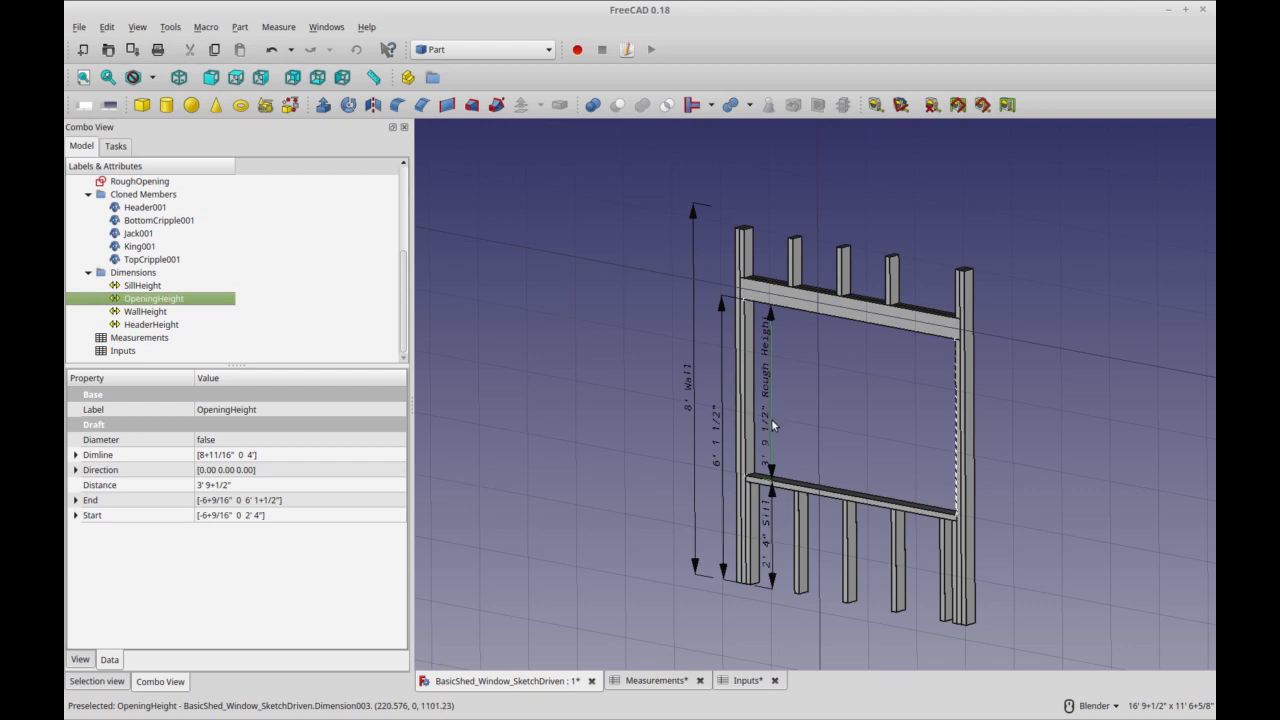
left_click(790, 490)
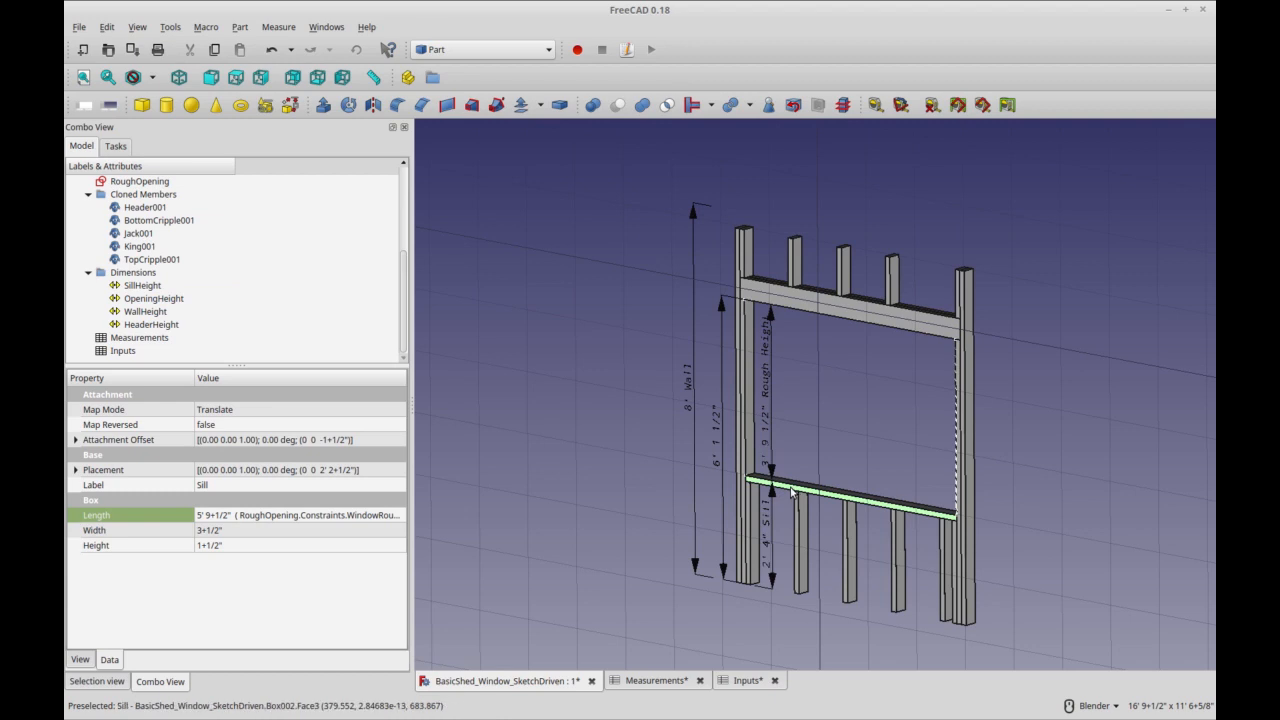
left_click(770, 391)
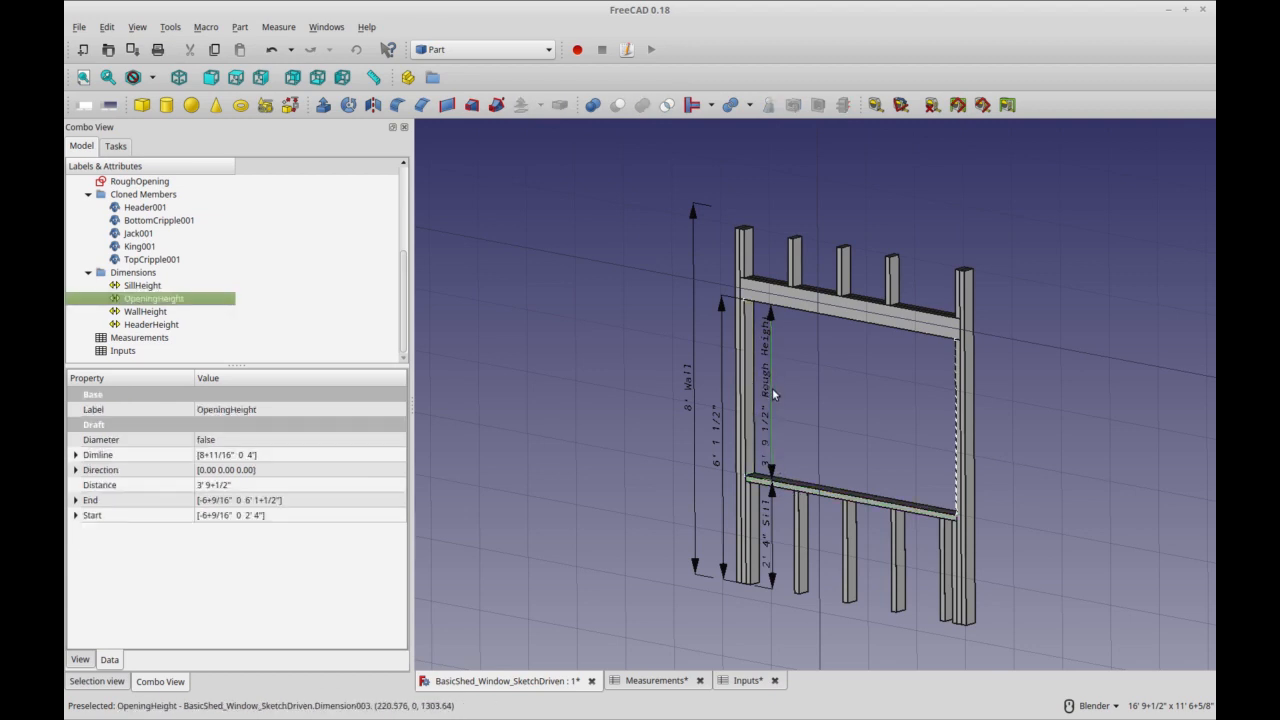
left_click(197, 313)
left_click(160, 298)
double_click(194, 302)
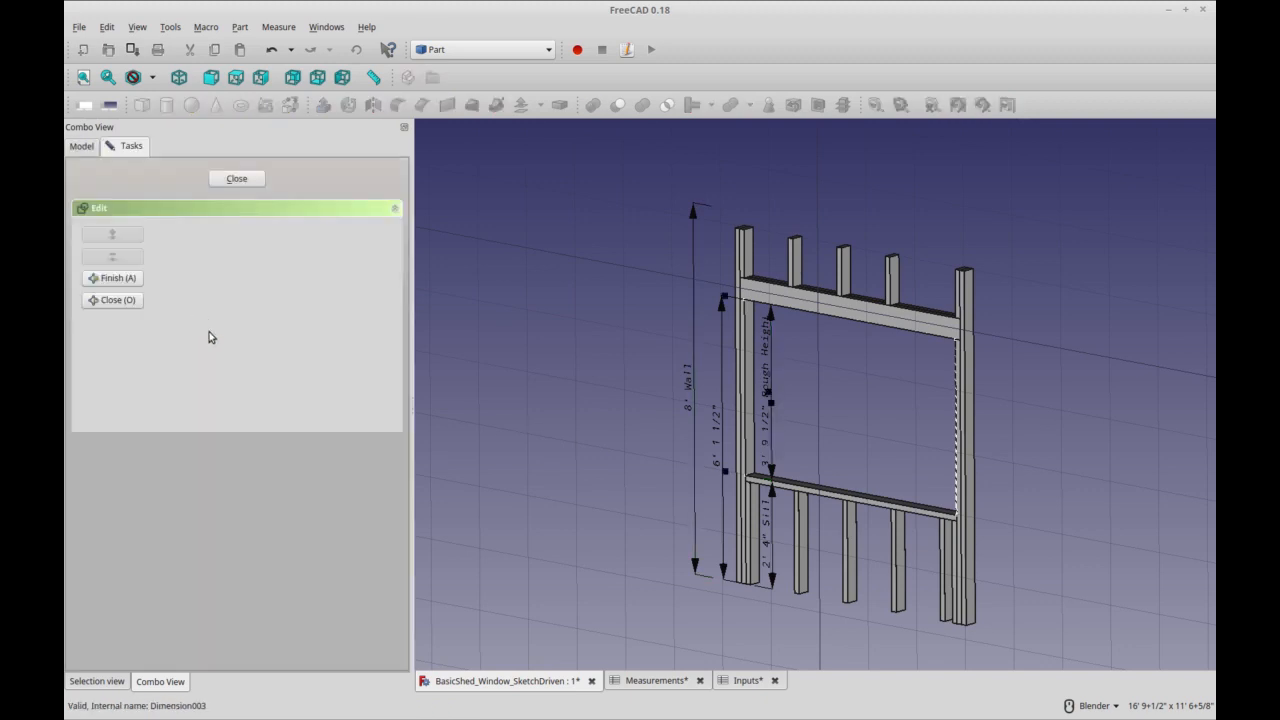
left_click(237, 181)
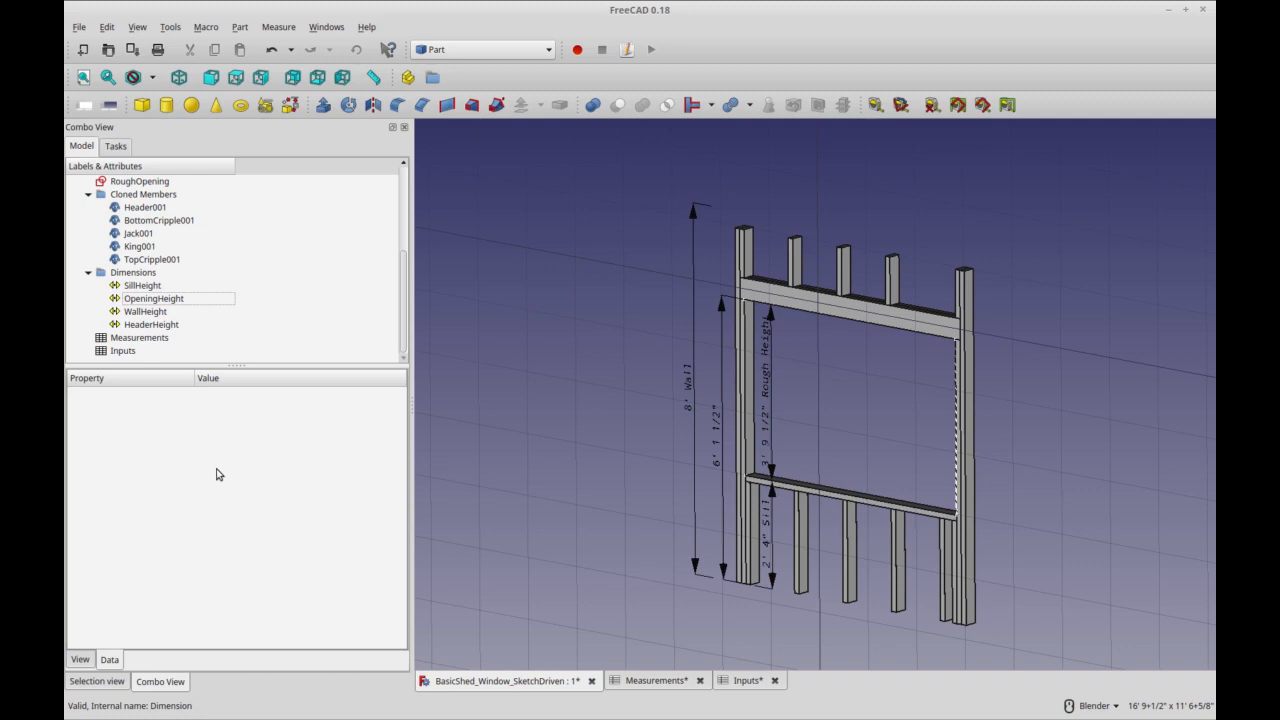
Edit the OpeningHeight dimension's start Z expression to reference RoughOpening.Constraints.SillHeight
left_click(167, 295)
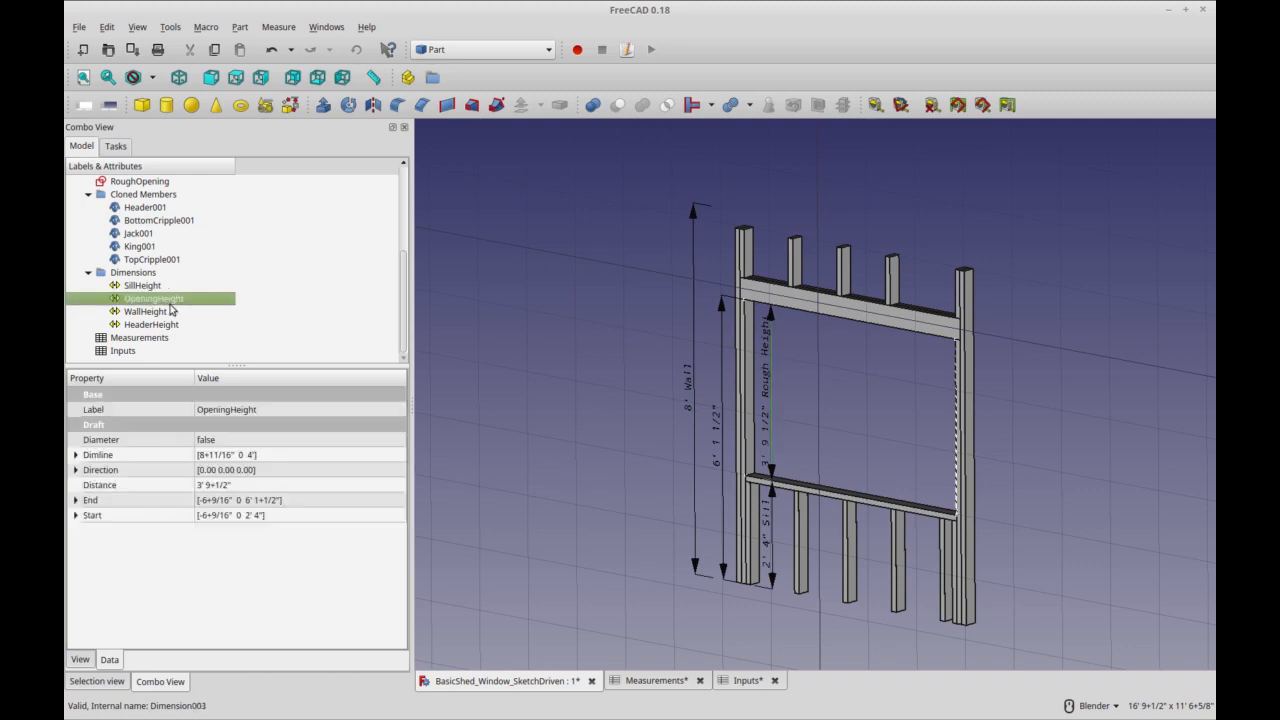
left_click(76, 516)
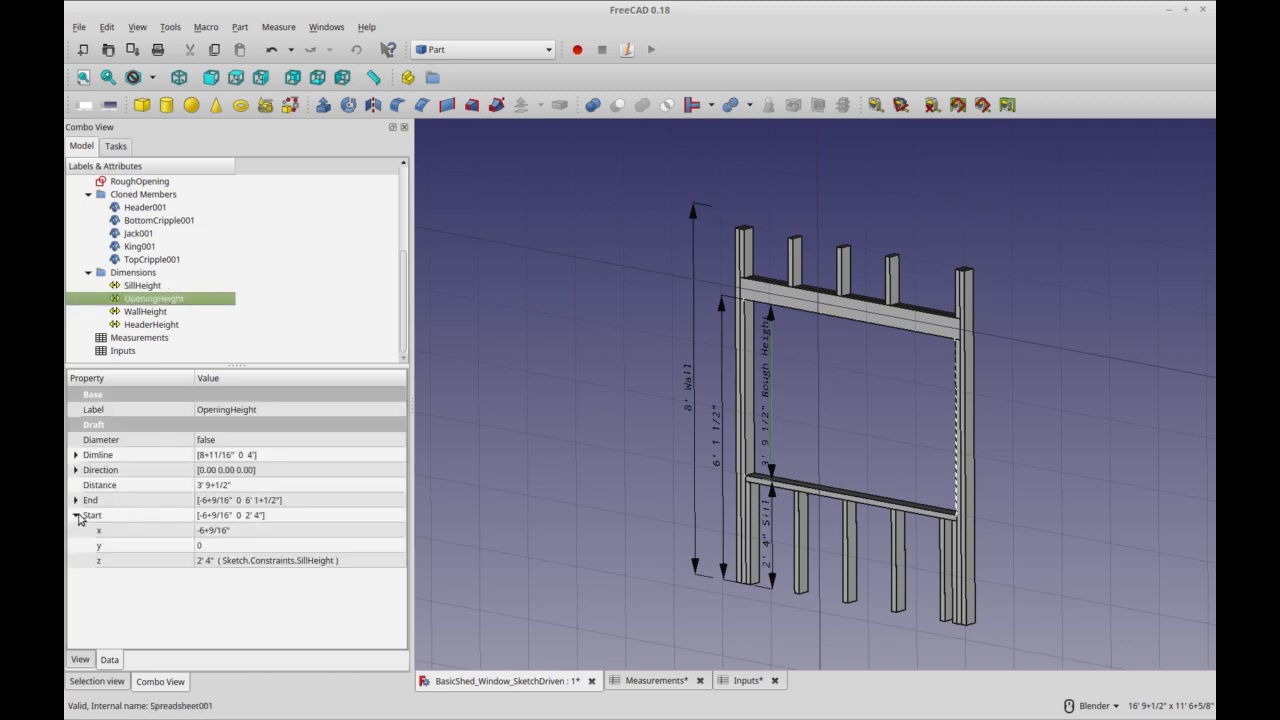
left_click(263, 563)
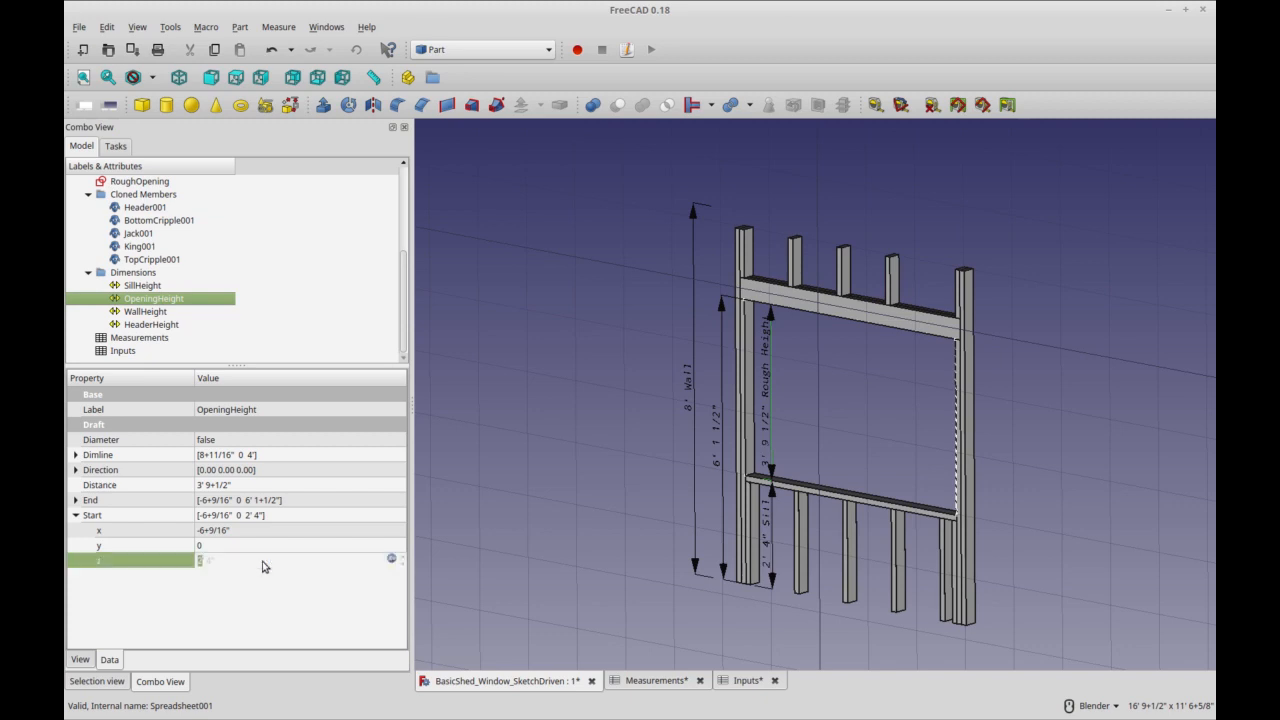
left_click(392, 559)
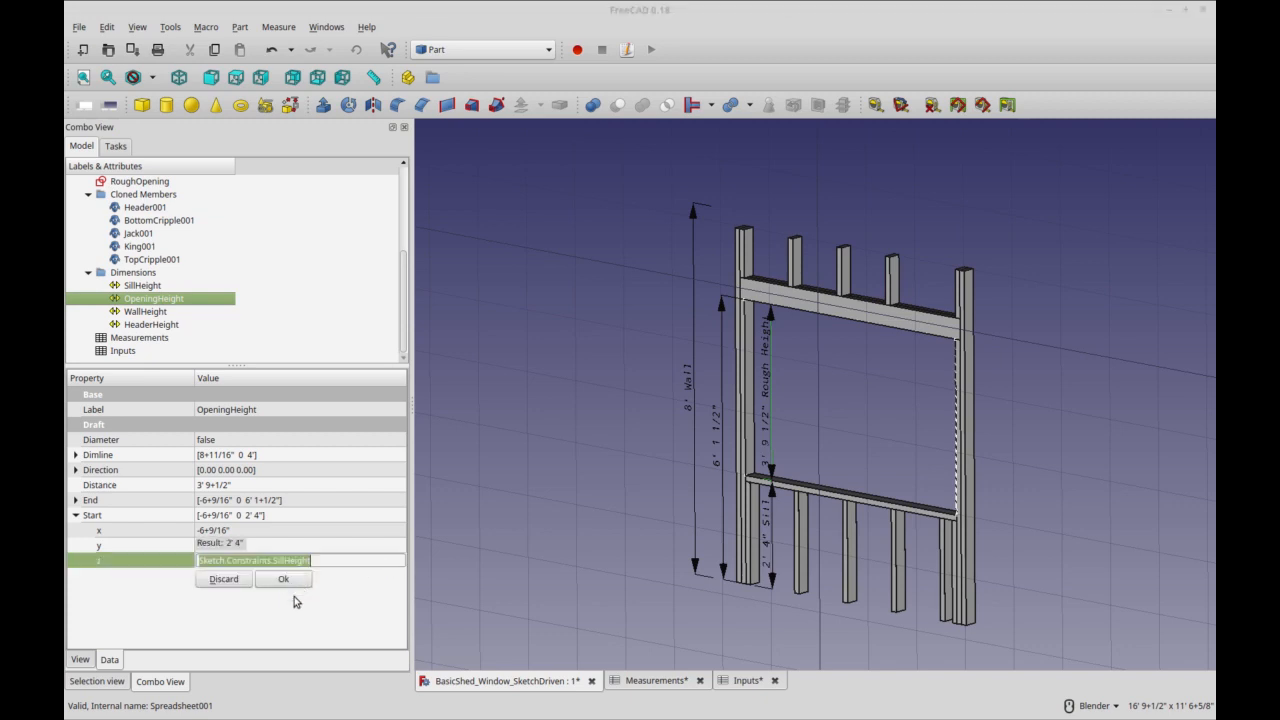
left_click(336, 560)
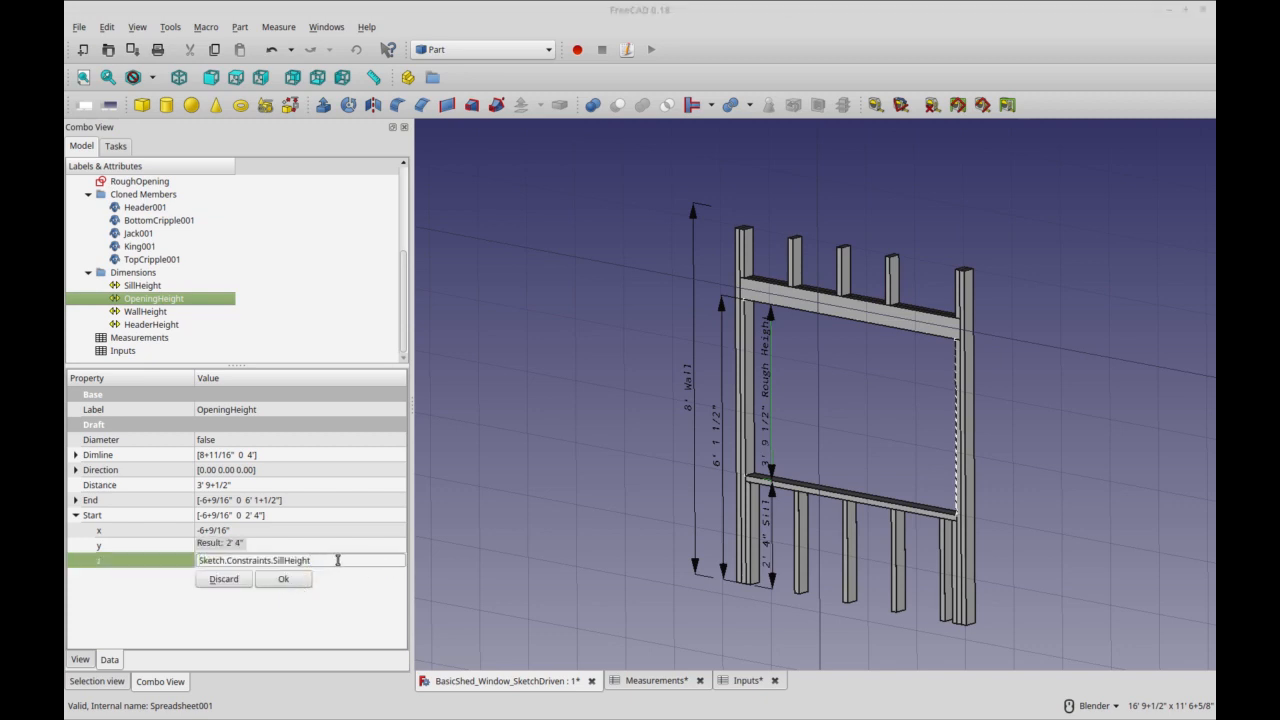
left_click_drag(226, 563, 266, 565)
left_click(213, 559)
double_click(218, 561)
type("RoughOpening")
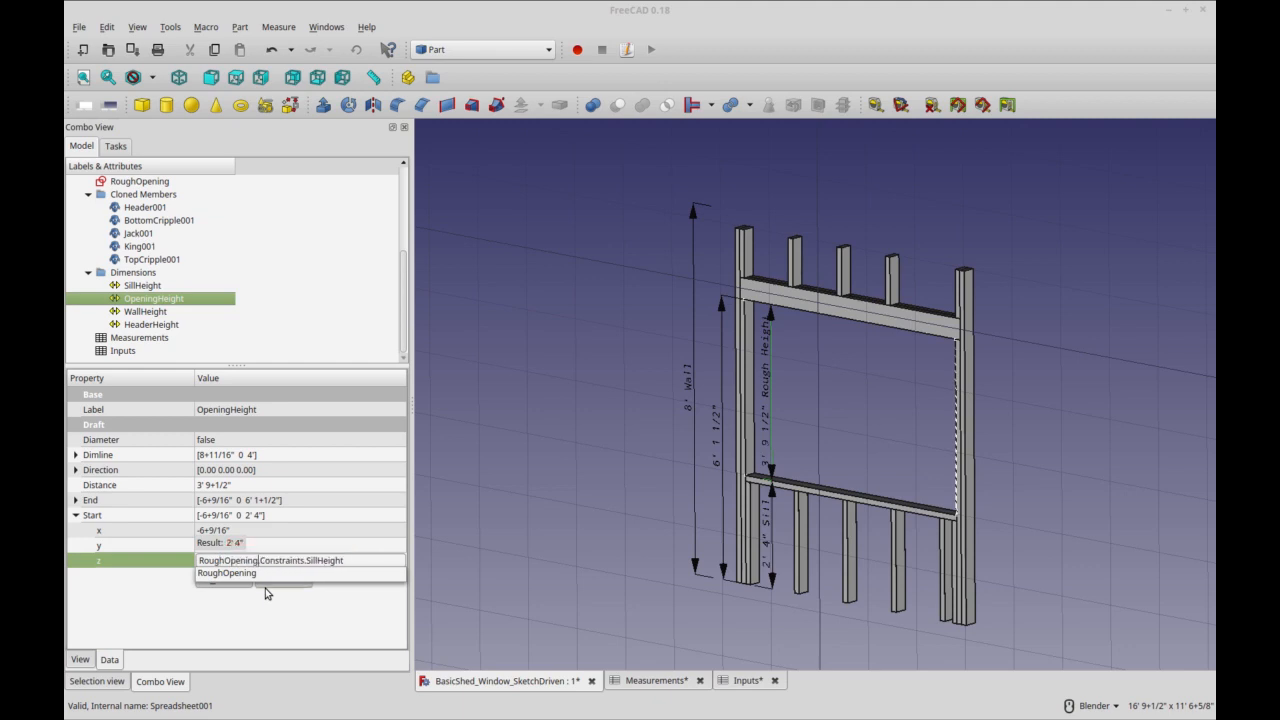
left_click(265, 588)
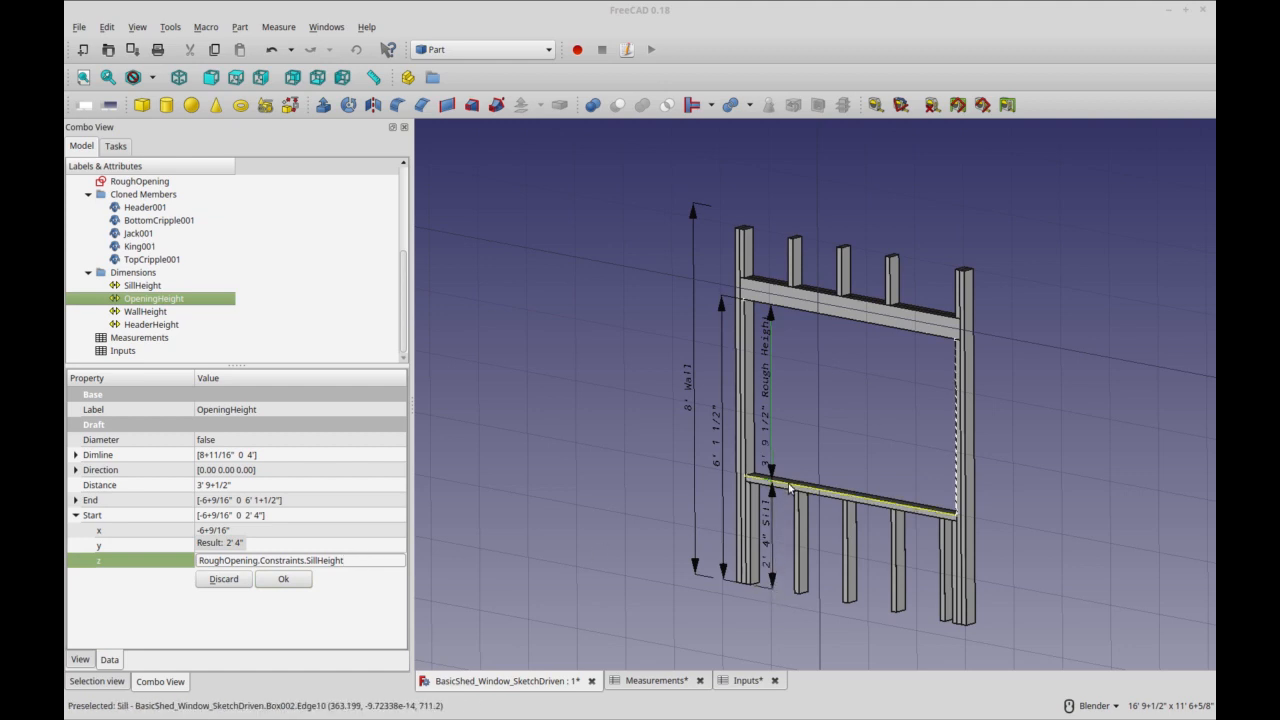
left_click(555, 532)
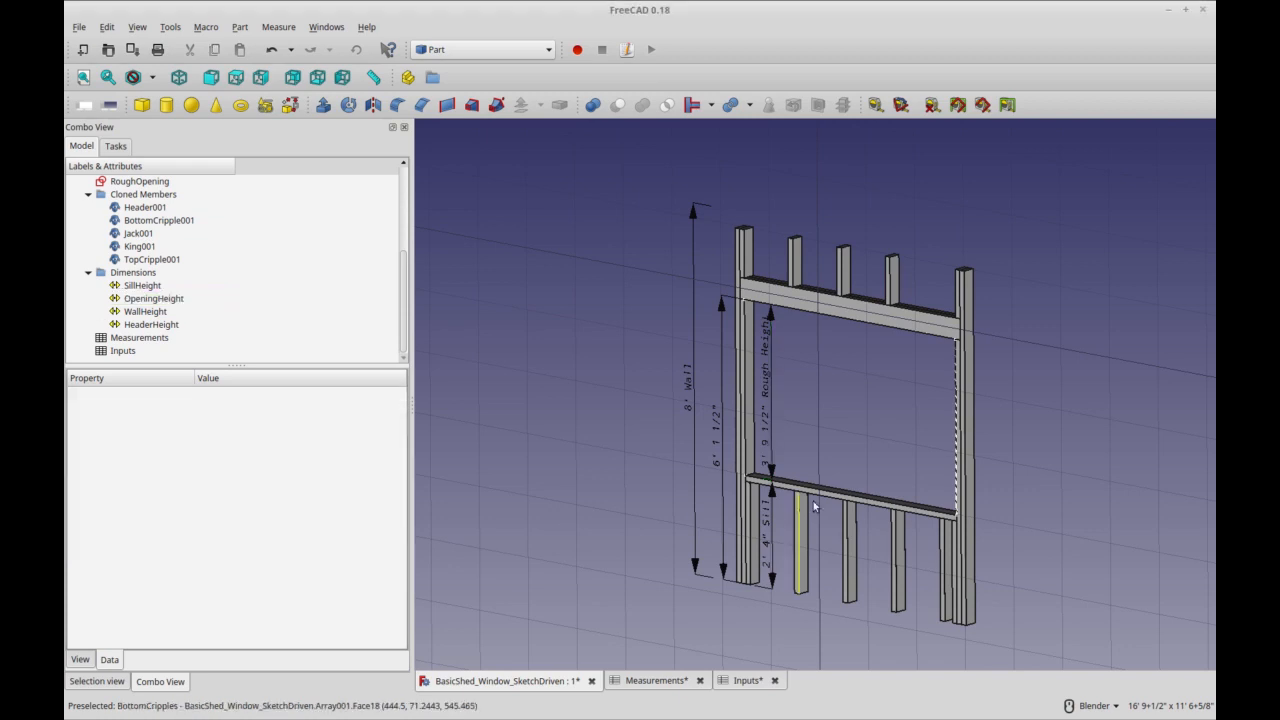
Examine the sill with the Transform manipulator without moving it, and inspect its expression-driven length
left_click(822, 497)
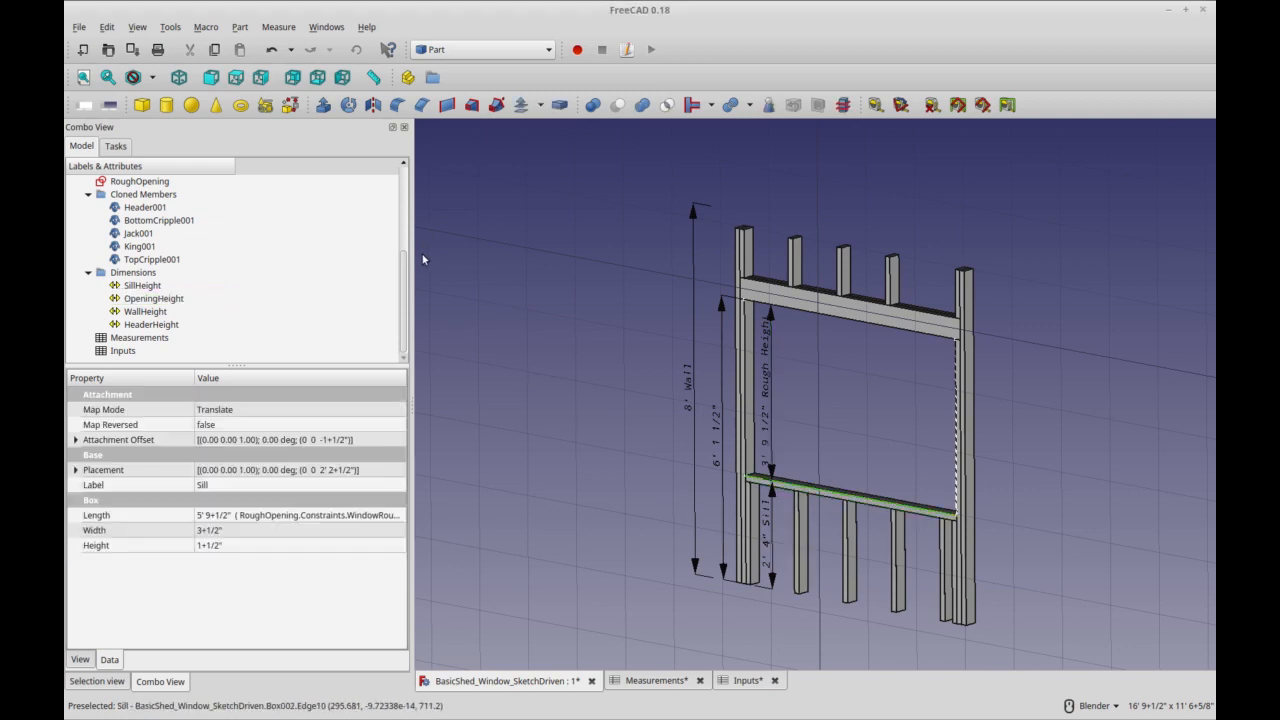
scroll(405, 290, "up", 4)
right_click(189, 236)
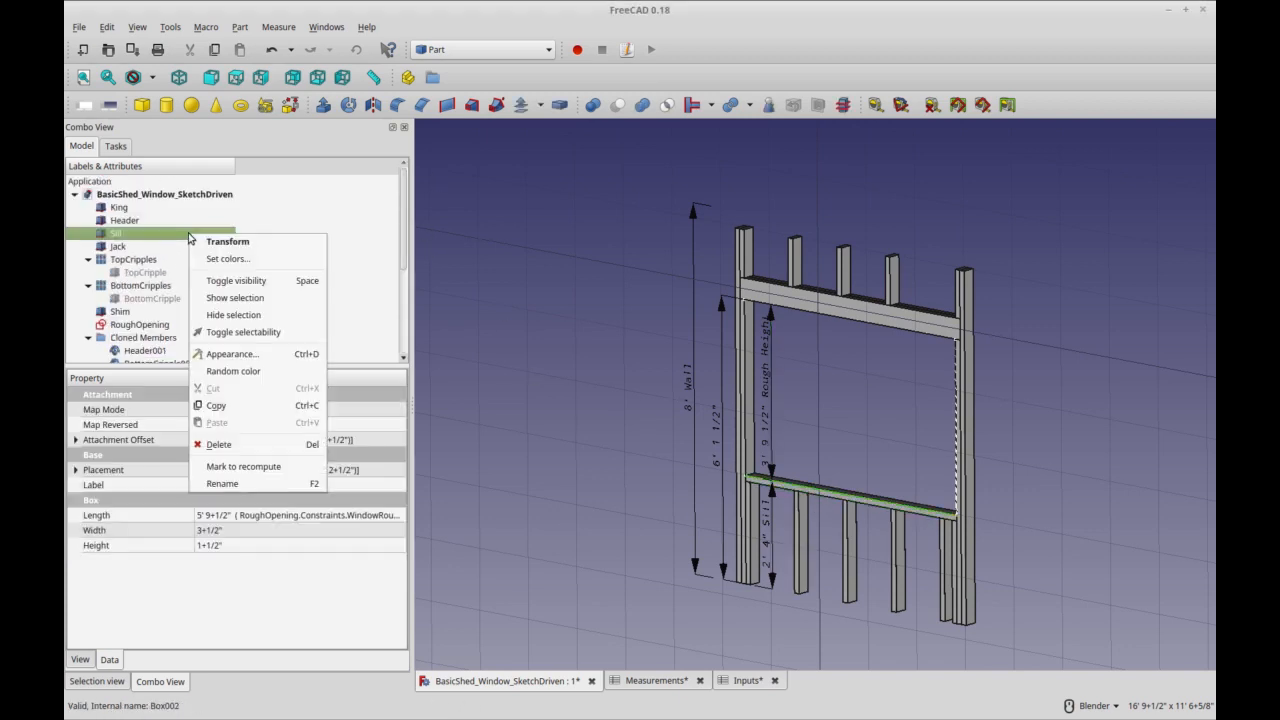
left_click(228, 241)
middle_click_drag(820, 537, 775, 523)
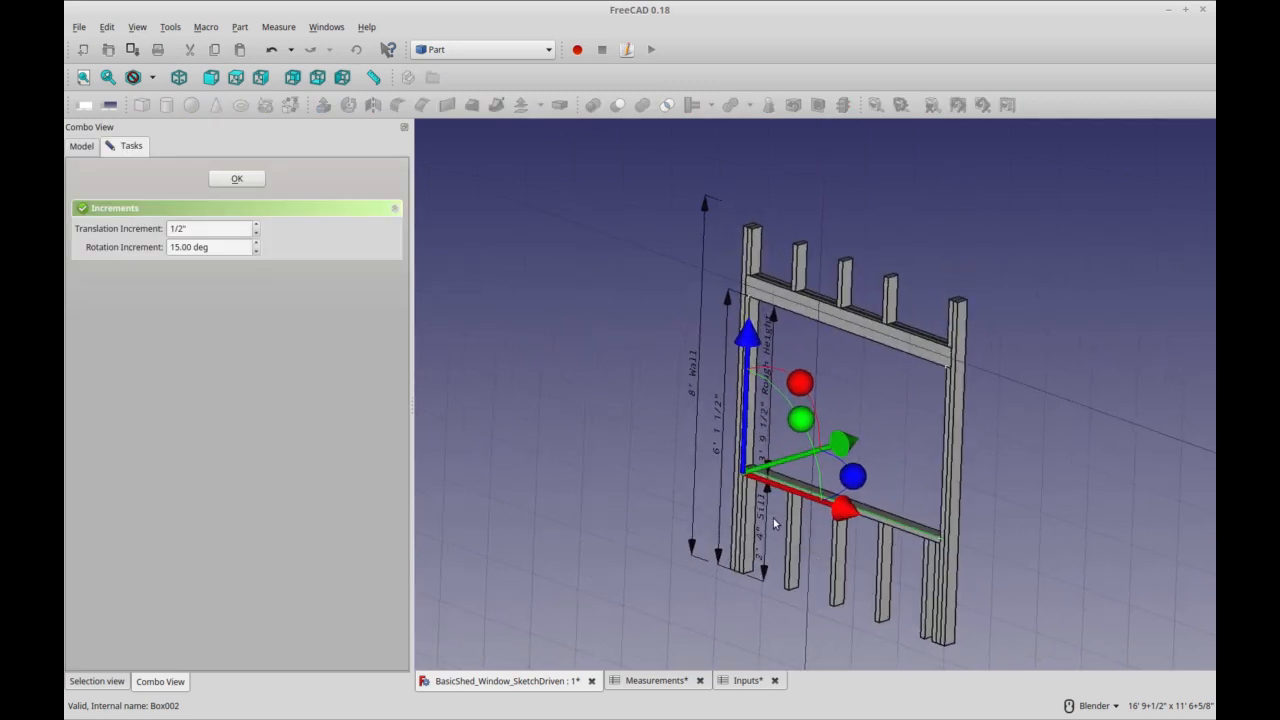
left_click(250, 179)
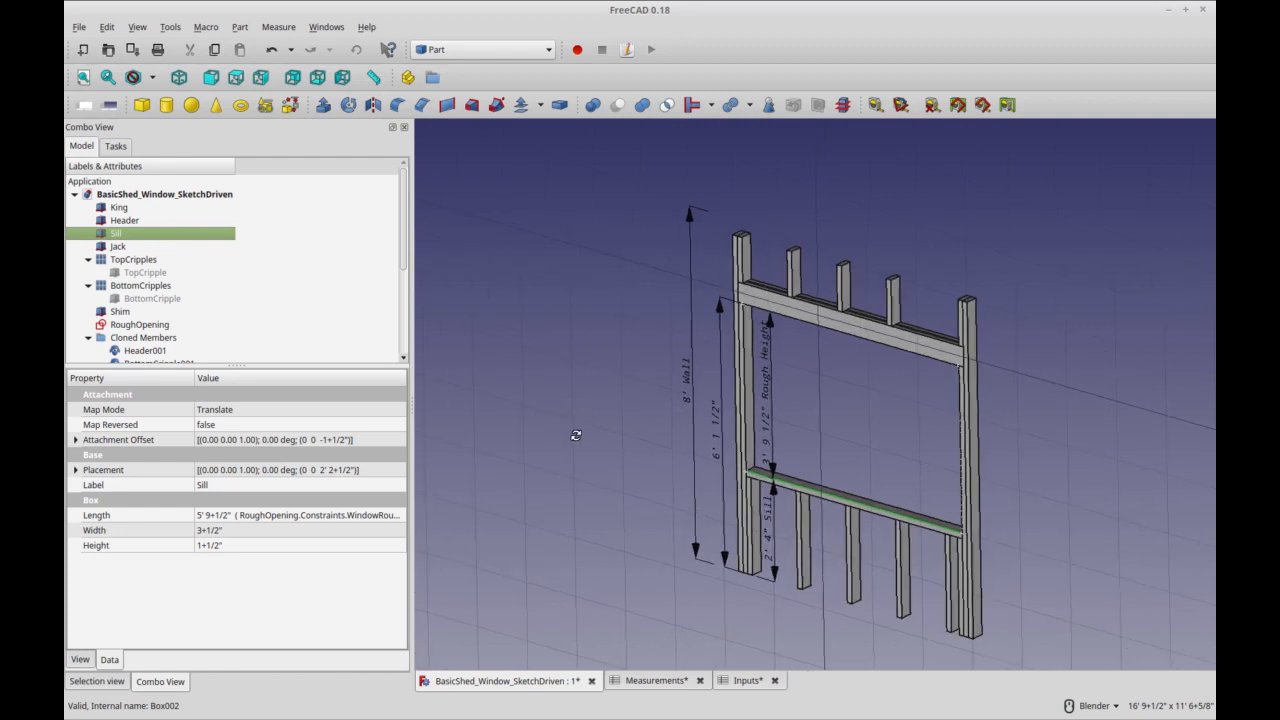
left_click(281, 518)
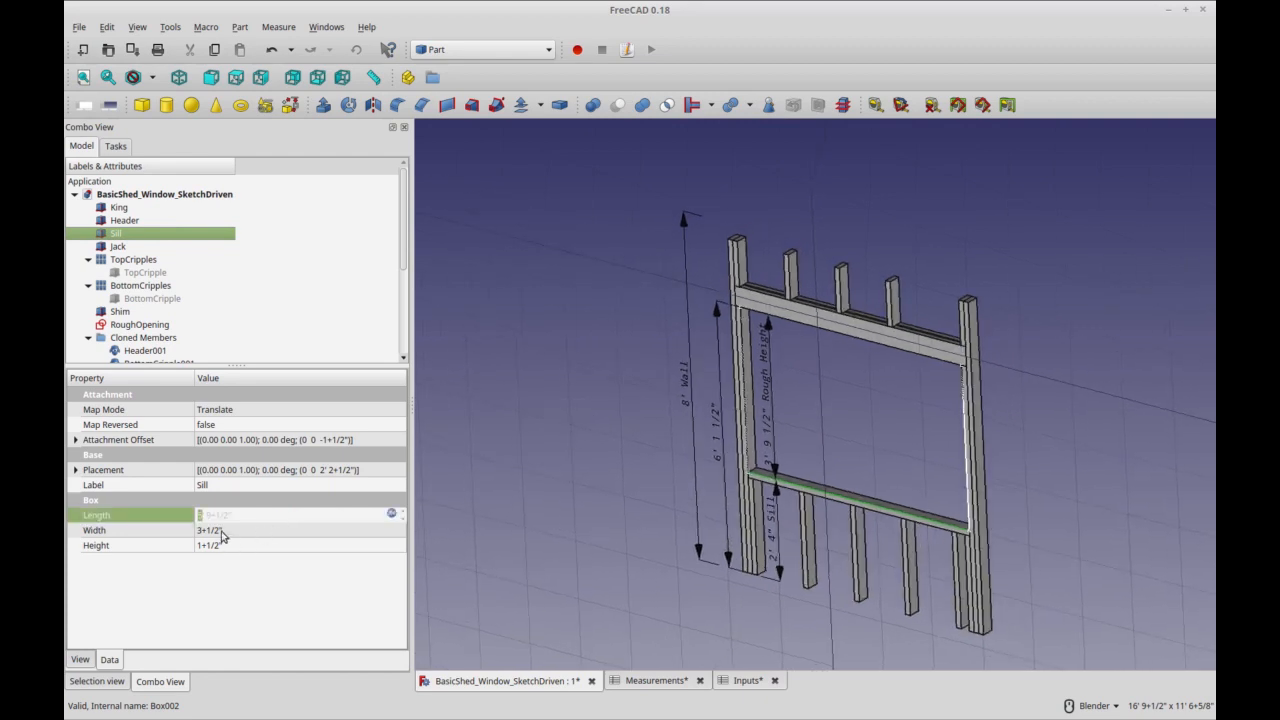
Examine the SillHeight dimension's start and end coordinates and the expression driving its end Z value
scroll(221, 310, "down", 4)
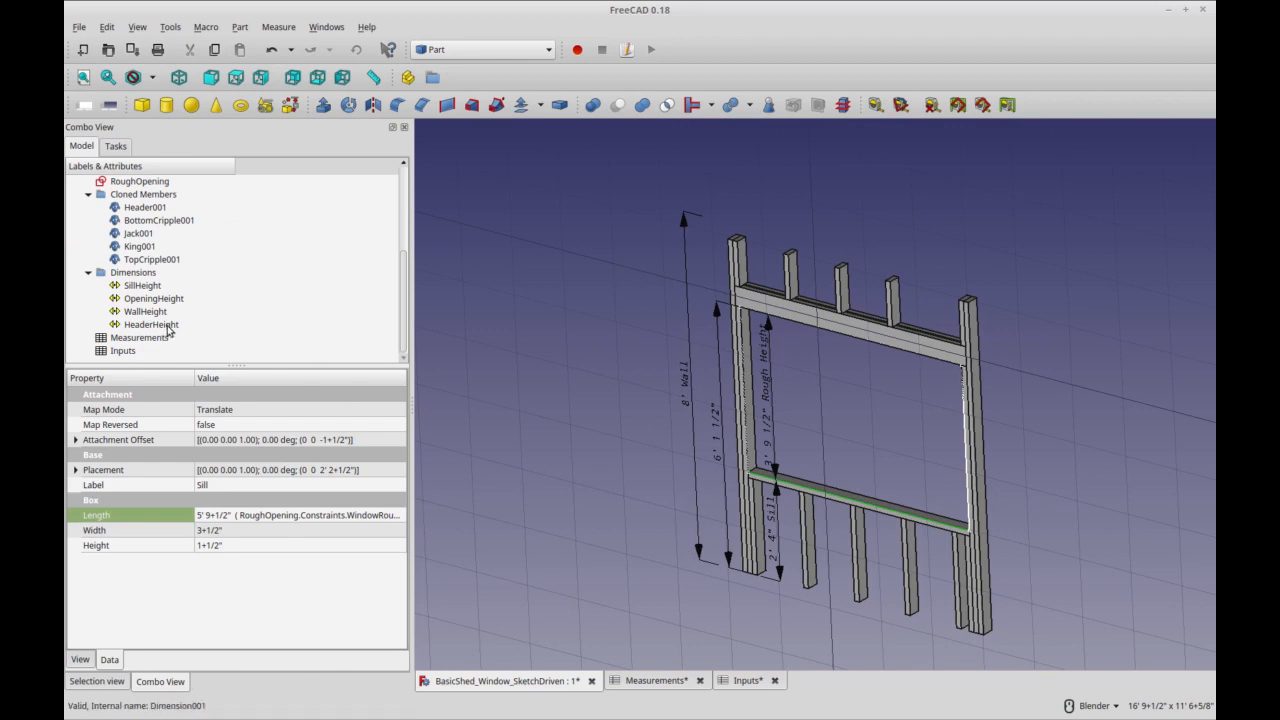
left_click(172, 299)
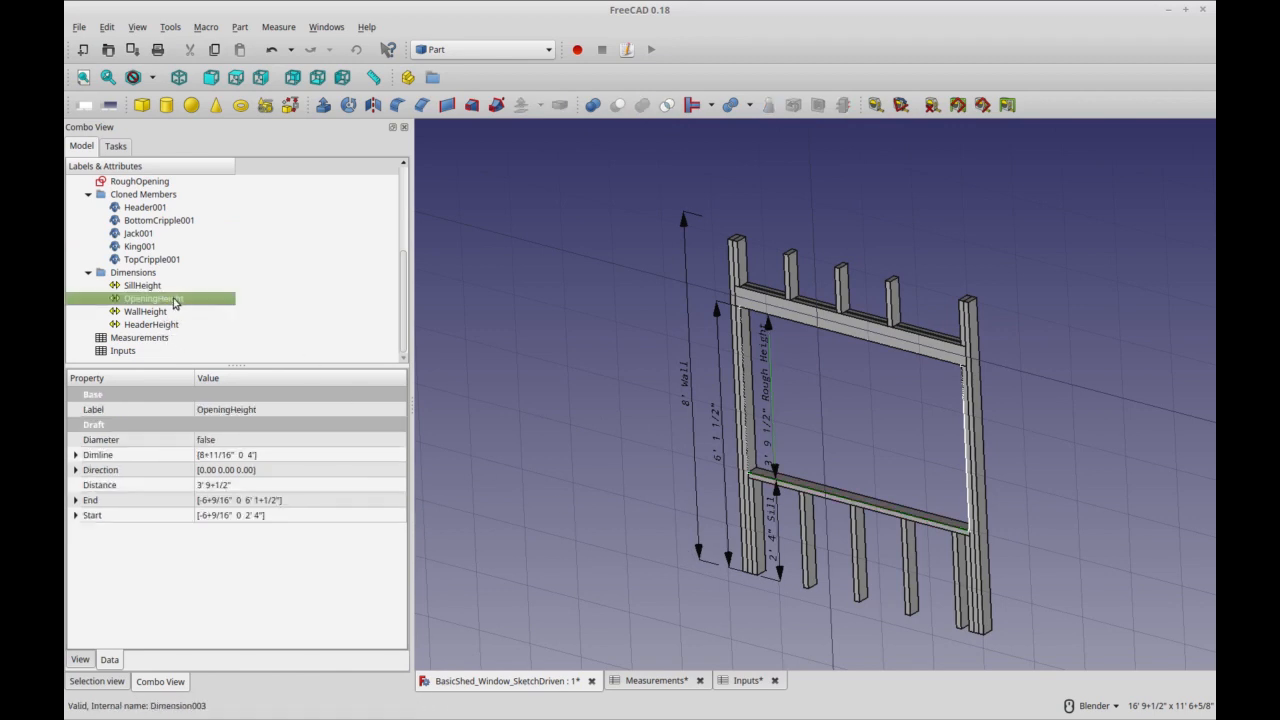
left_click(165, 286)
middle_click_drag(520, 595, 573, 586)
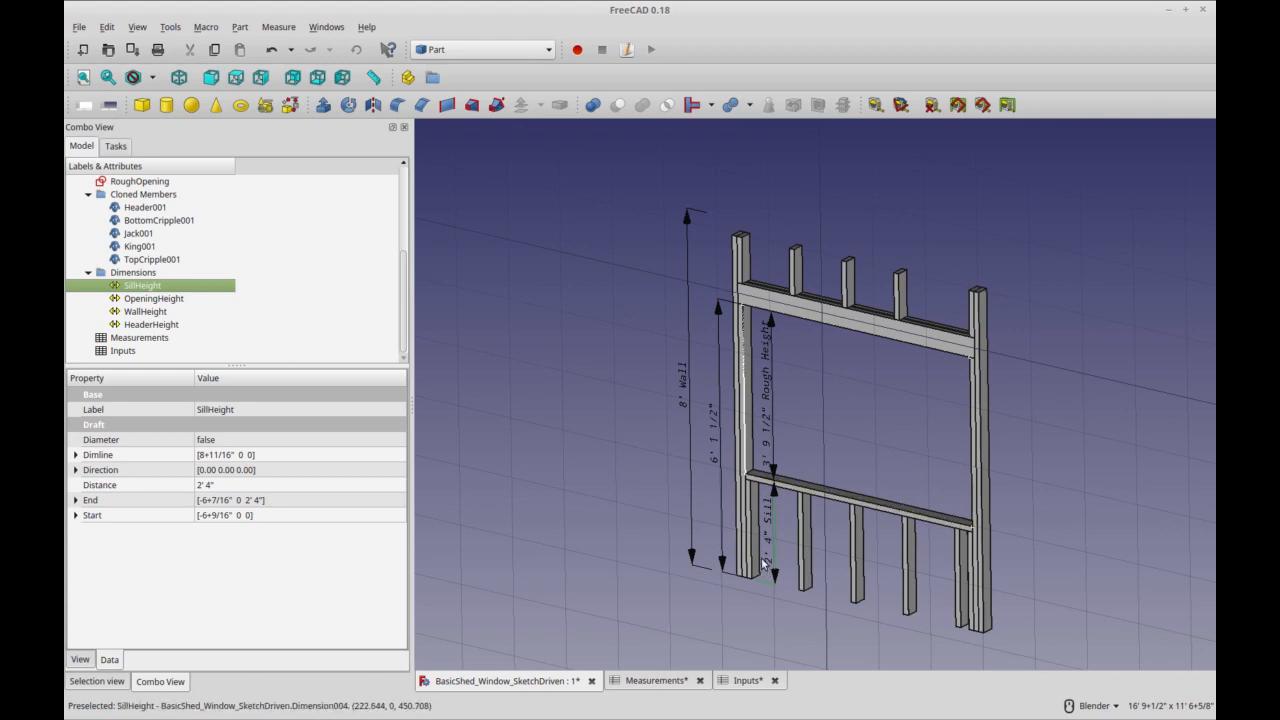
middle_click_drag(1011, 562, 963, 494, "shift")
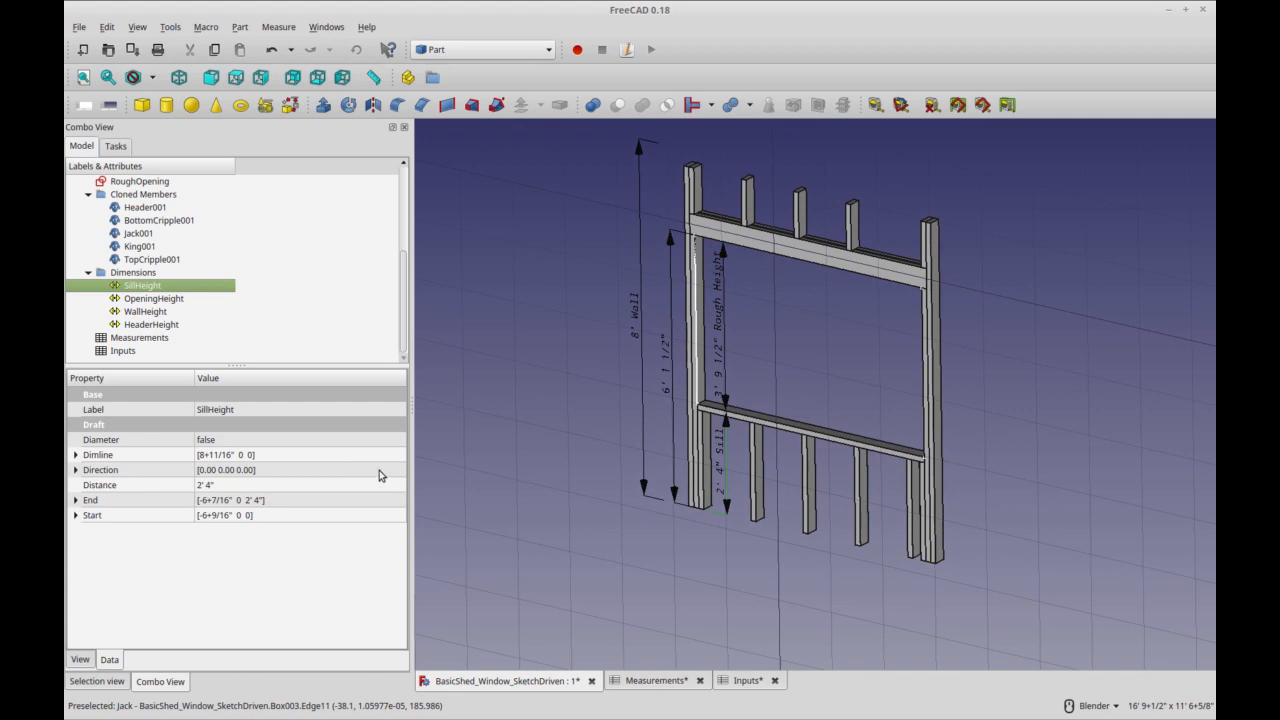
left_click(76, 515)
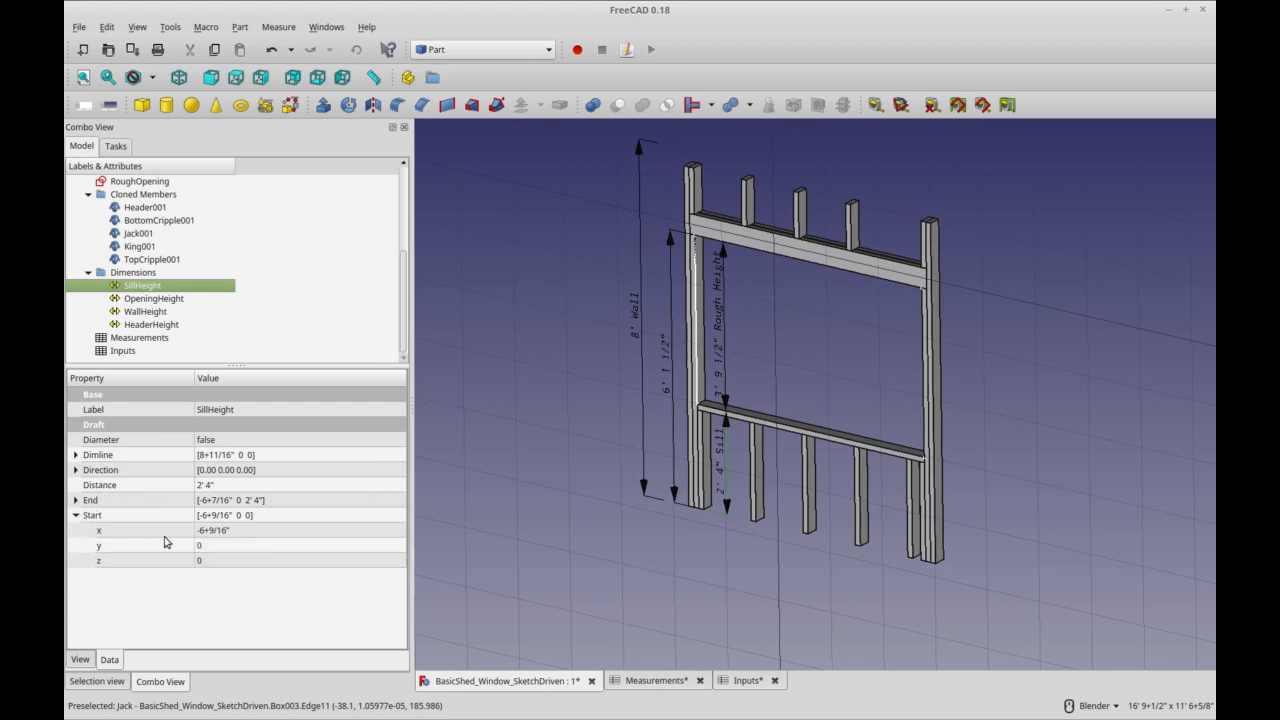
left_click(75, 500)
left_click(229, 546)
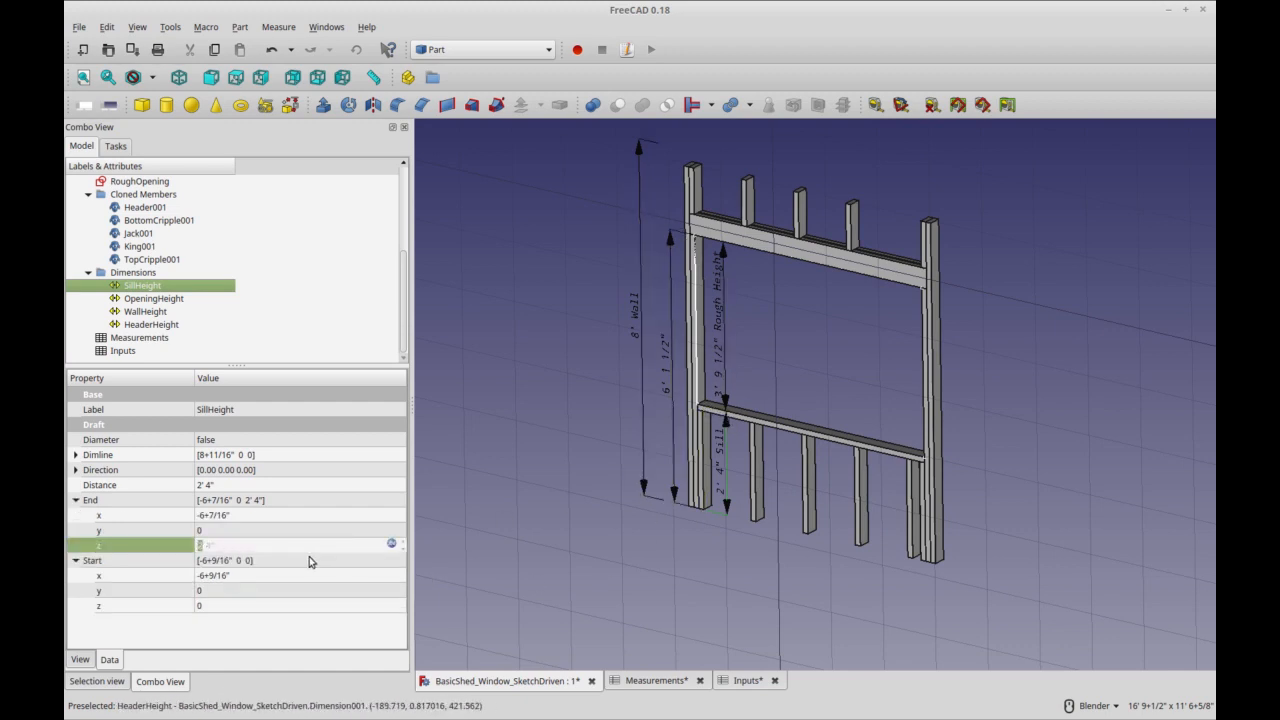
left_click(391, 543)
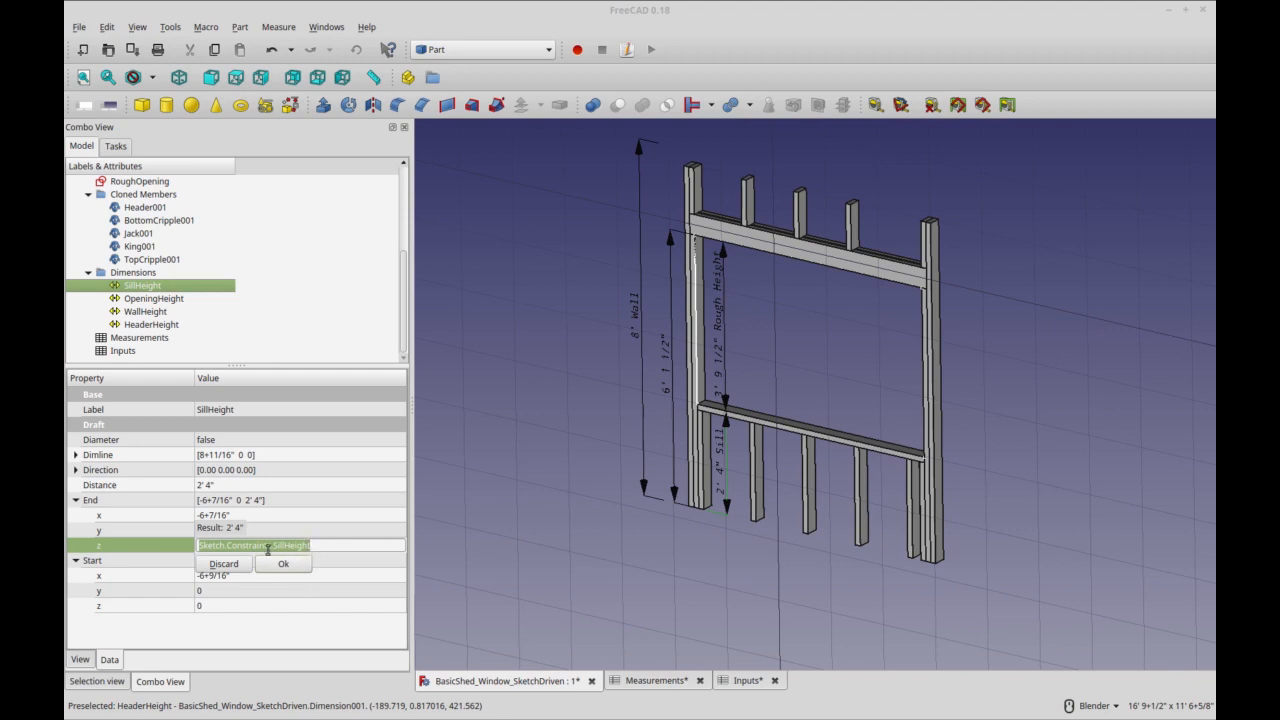
left_click(300, 565)
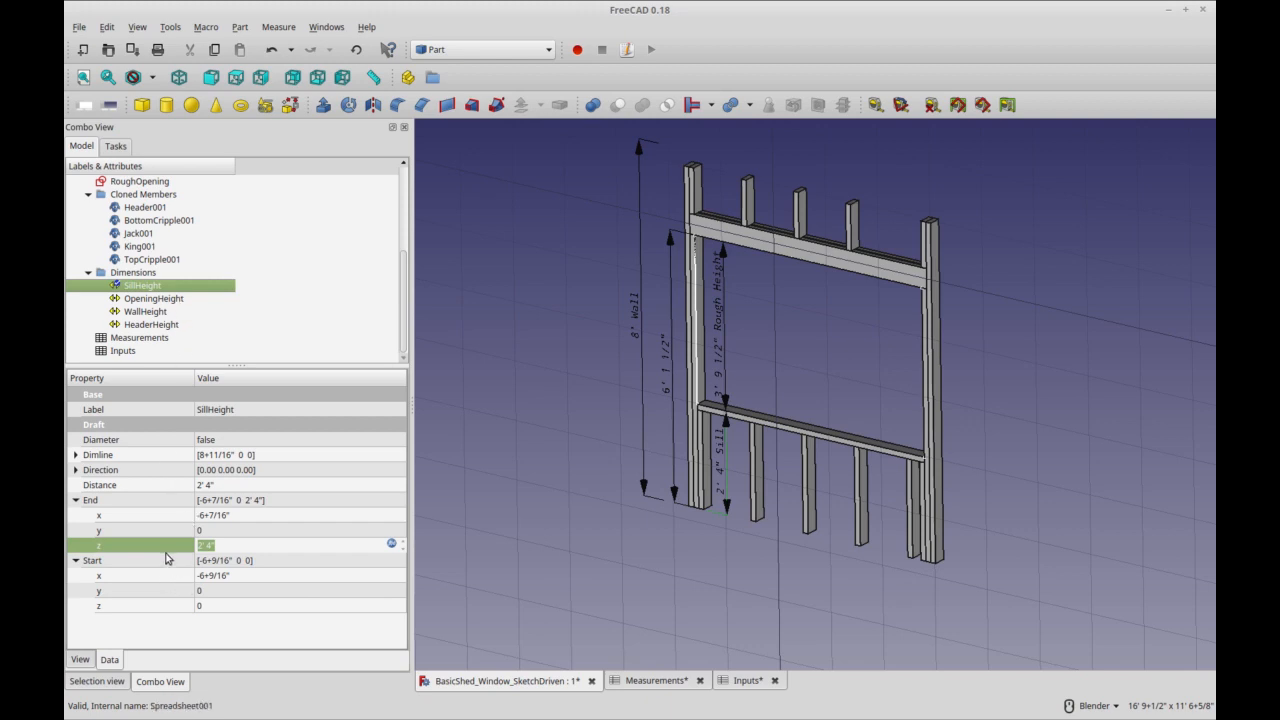
key("Return")
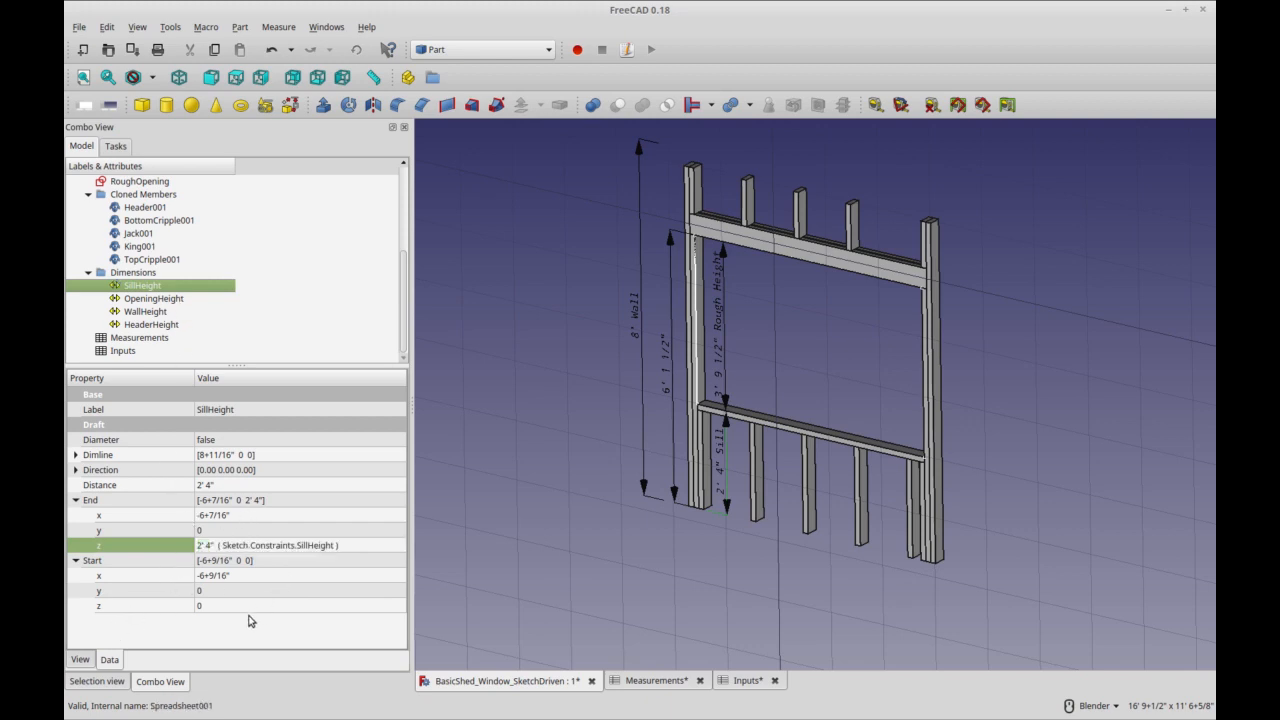
Examine the Override text templates in the display properties of the SillHeight and OpeningHeight dimensions
left_click(79, 660)
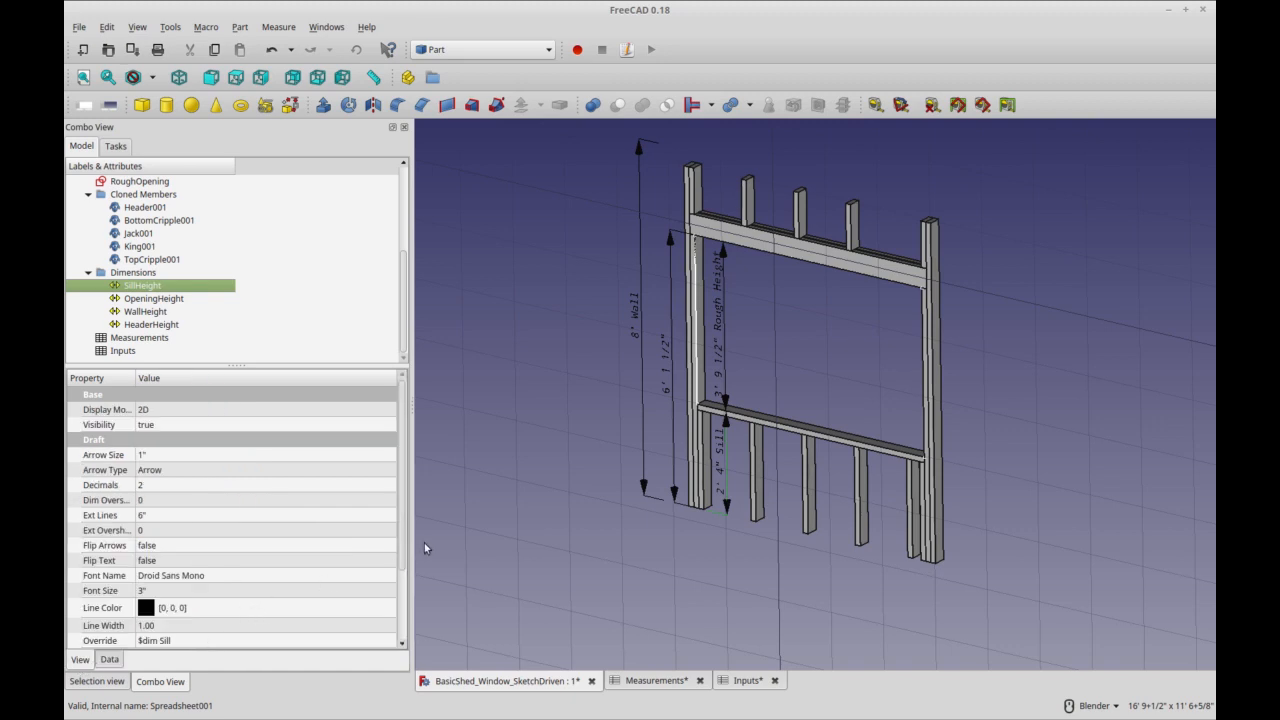
scroll(279, 606, "down", 3)
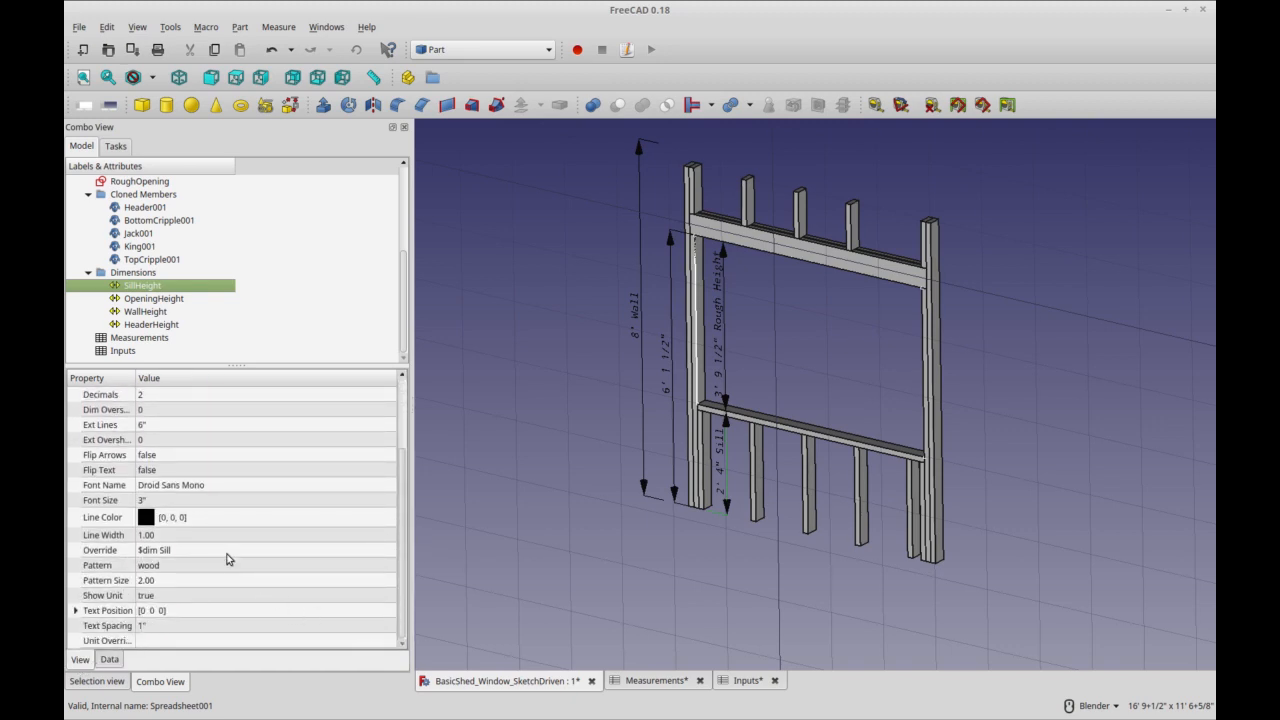
left_click(228, 552)
left_click(143, 550)
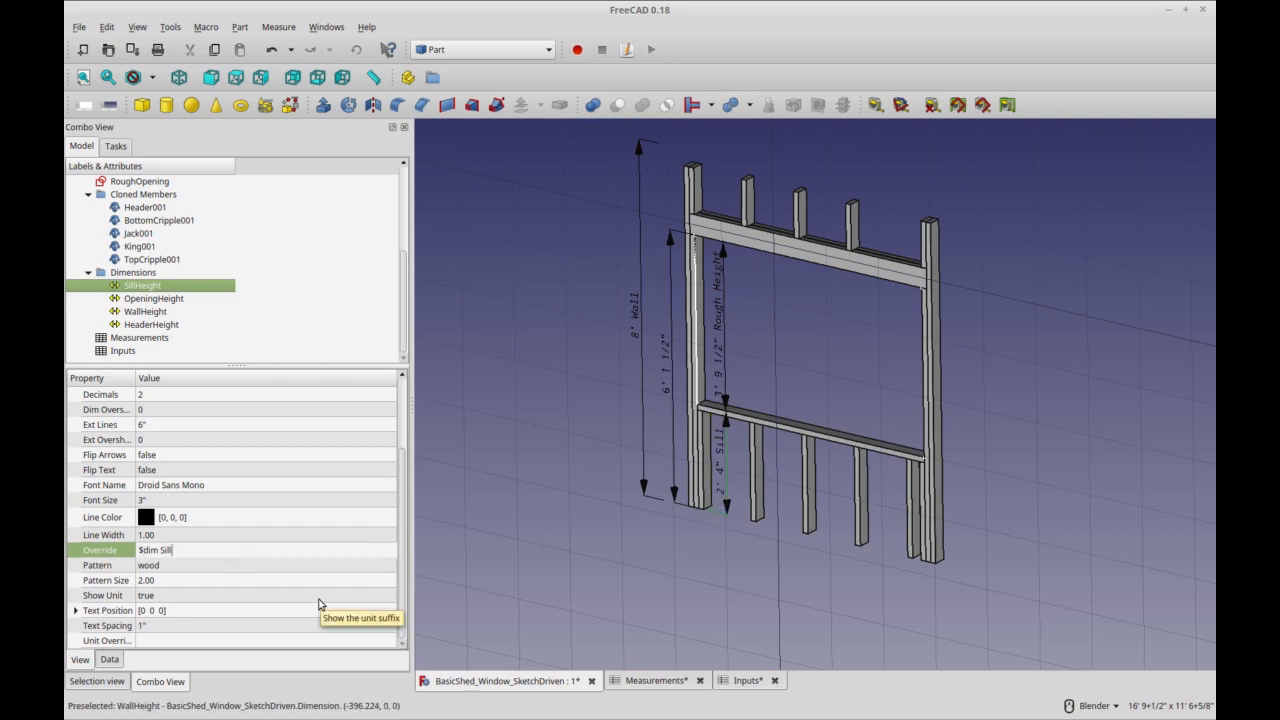
type("Pp")
key("BackSpace")
key("BackSpace")
key("BackSpace")
left_click(226, 565)
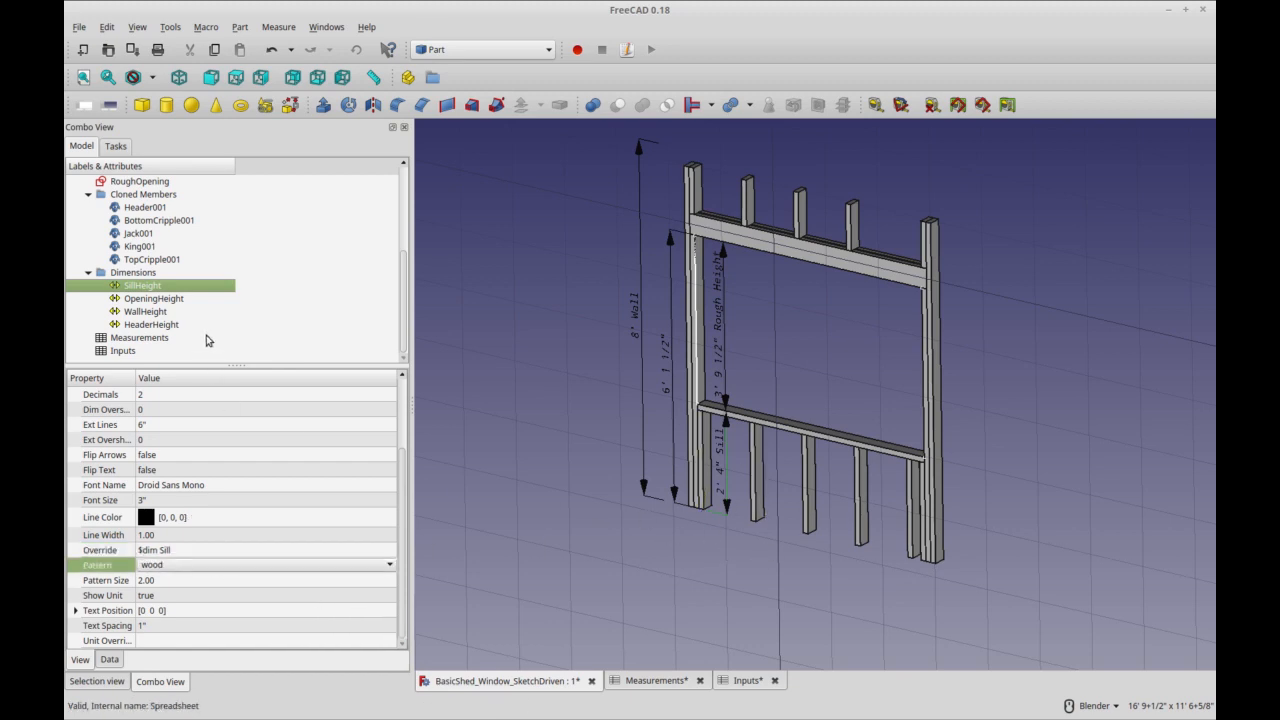
left_click(726, 354)
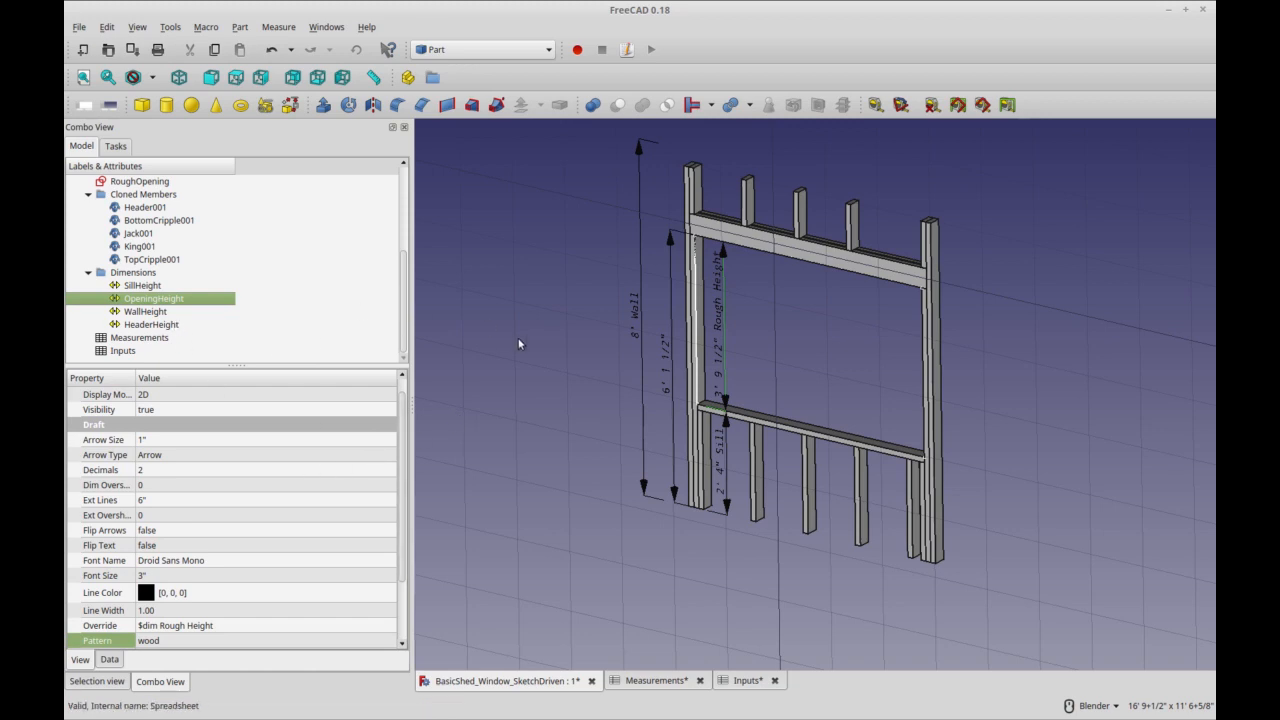
Detach the sill from the sketch vertex by clearing its attachment reference and setting its Map Mode to Deactivated
left_click(715, 417)
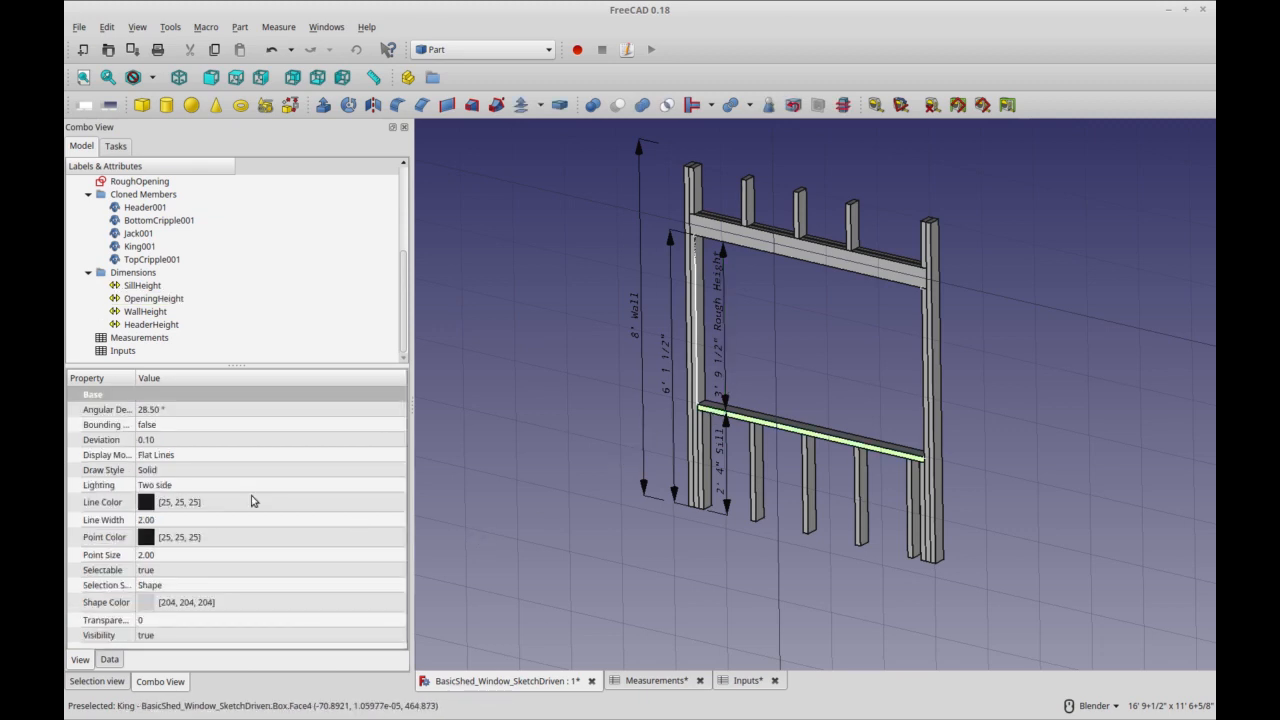
left_click(110, 660)
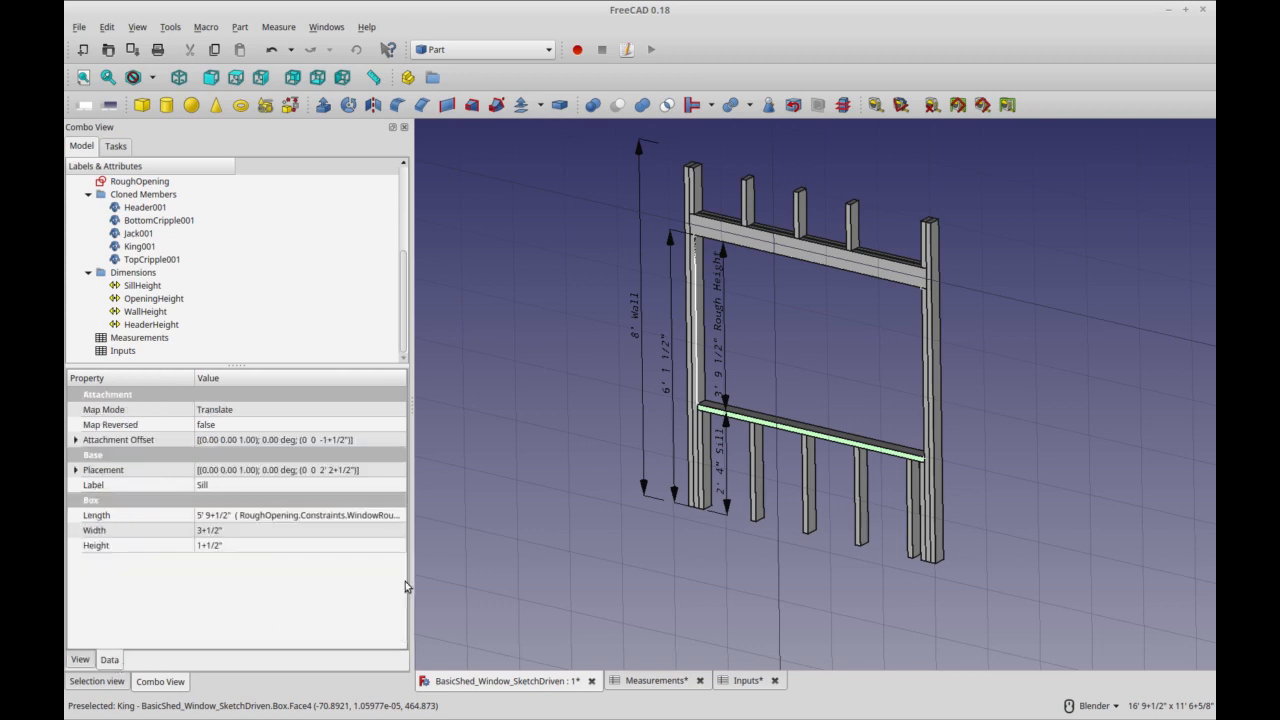
scroll(760, 572, "up", 2)
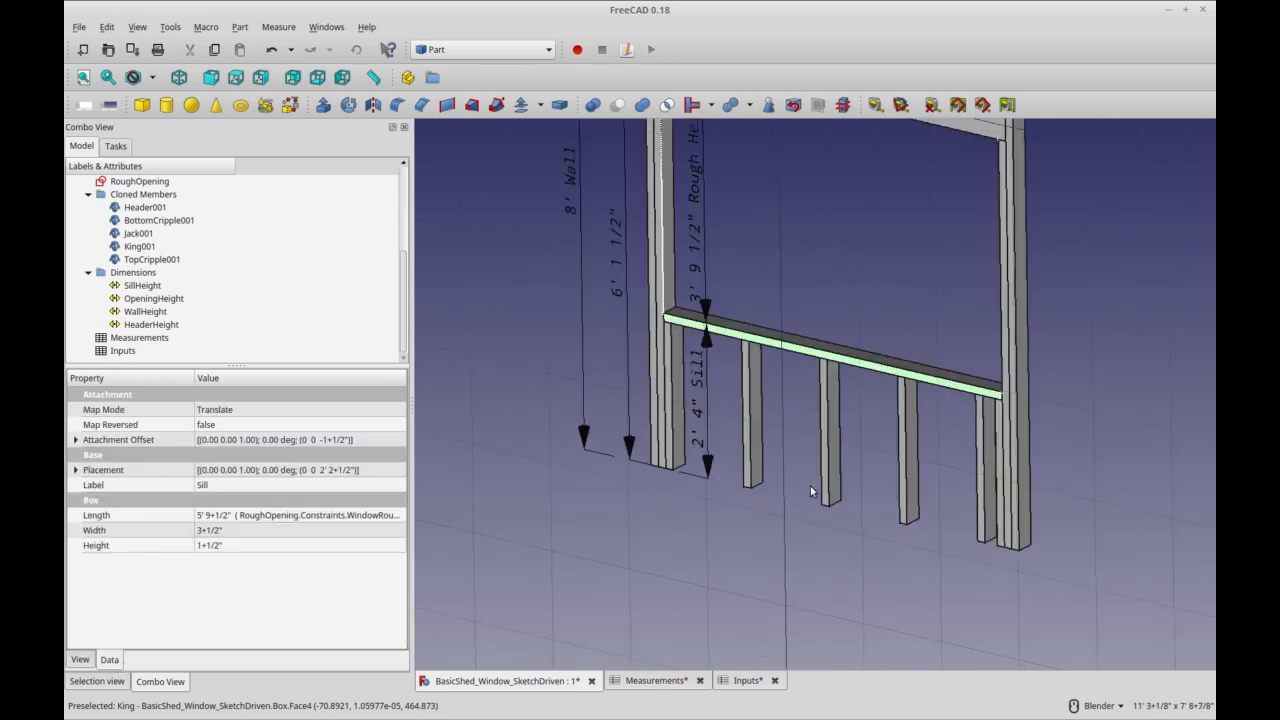
middle_click_drag(814, 491, 808, 577, "shift")
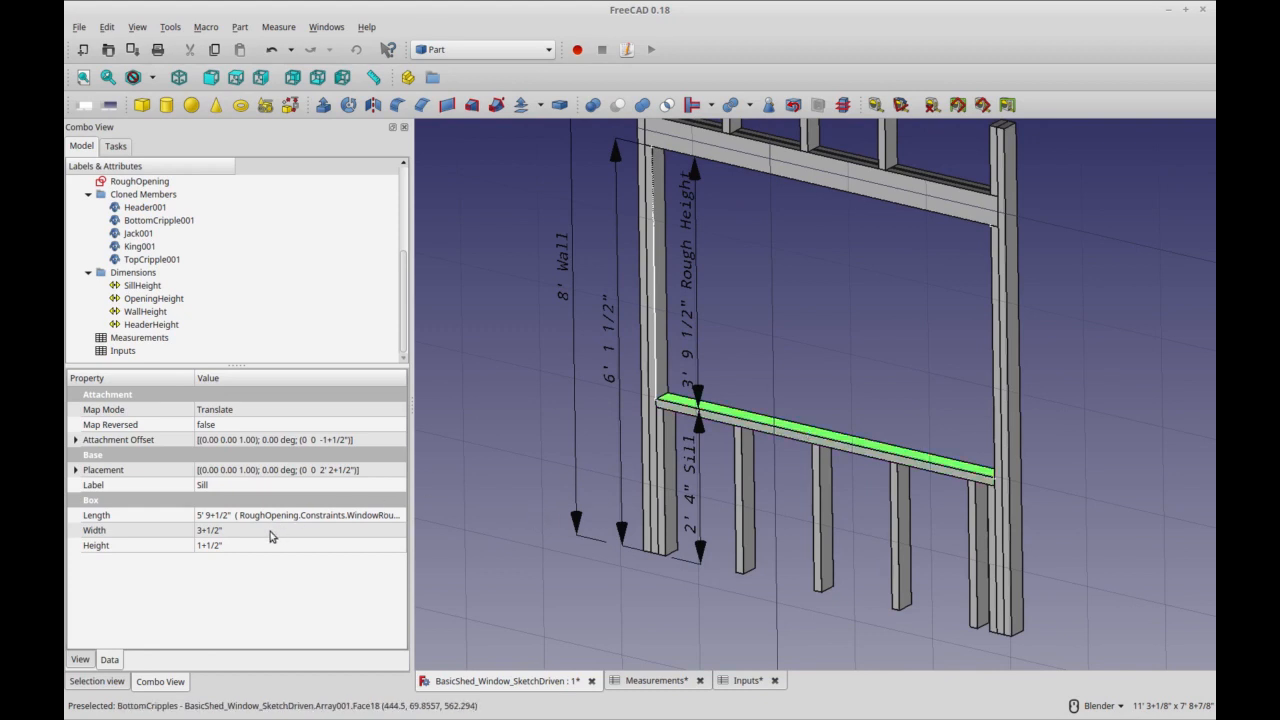
left_click(255, 410)
left_click(398, 410)
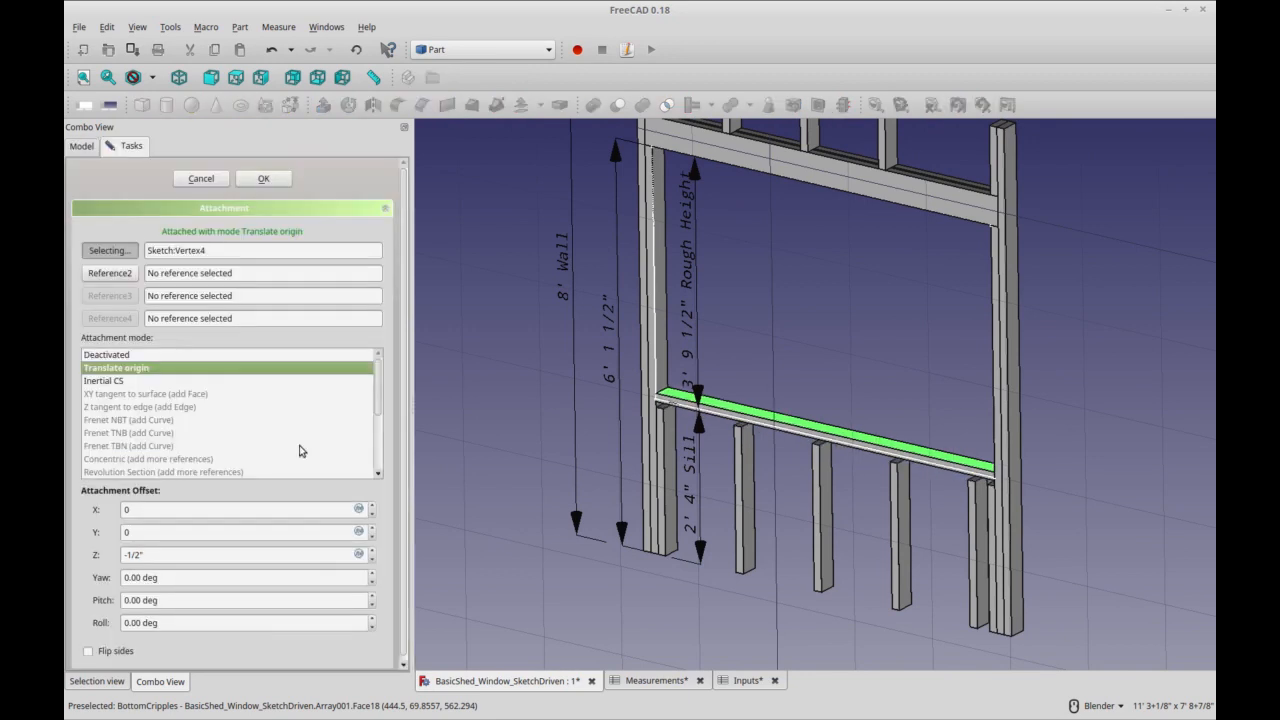
left_click_drag(247, 251, 100, 231)
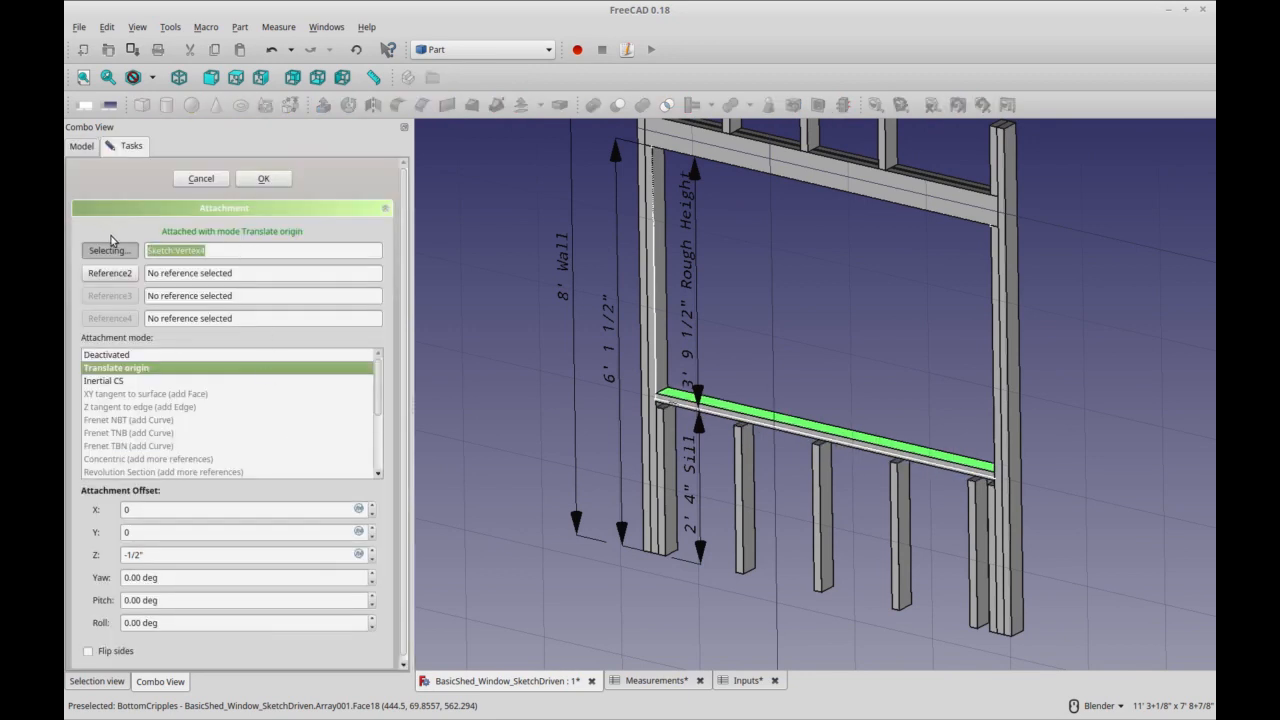
key("BackSpace")
left_click(186, 356)
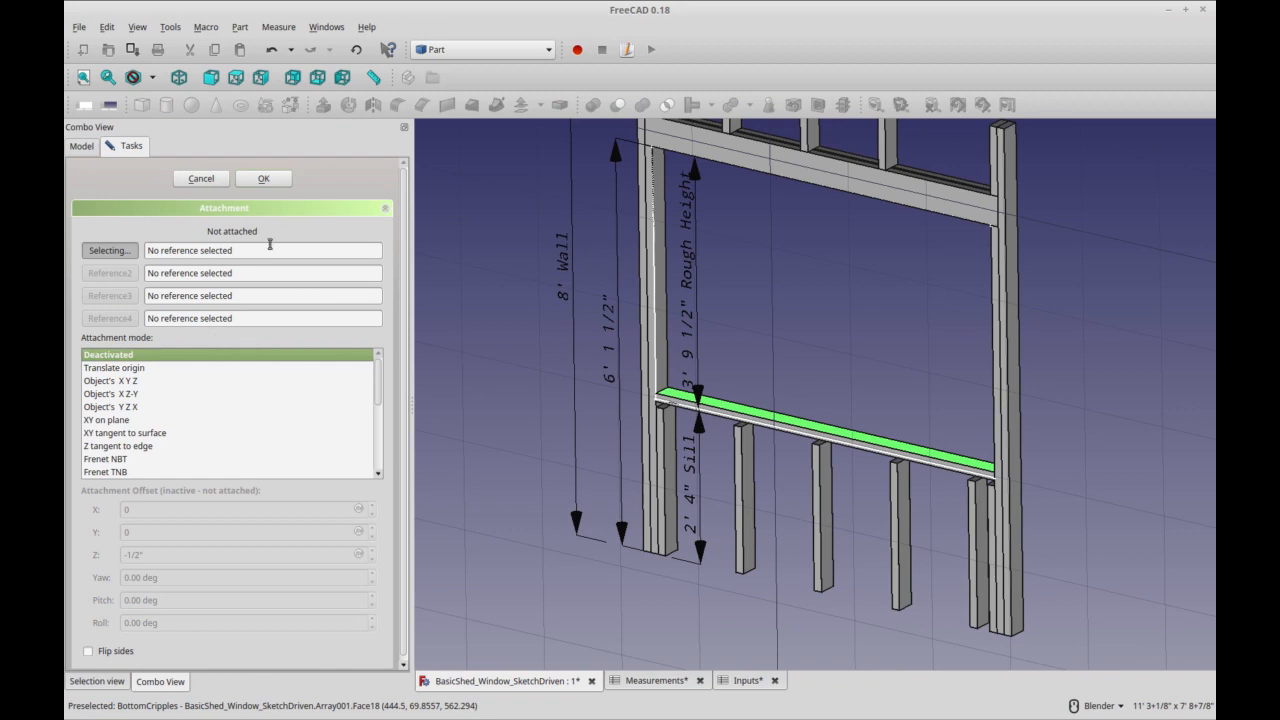
left_click(258, 180)
middle_click_drag(780, 534, 798, 539, "shift")
mouse_move(808, 420)
middle_mouse_down()
mouse_move(826, 372)
mouse_move(815, 414)
middle_mouse_up()
middle_click_drag(788, 511, 780, 536)
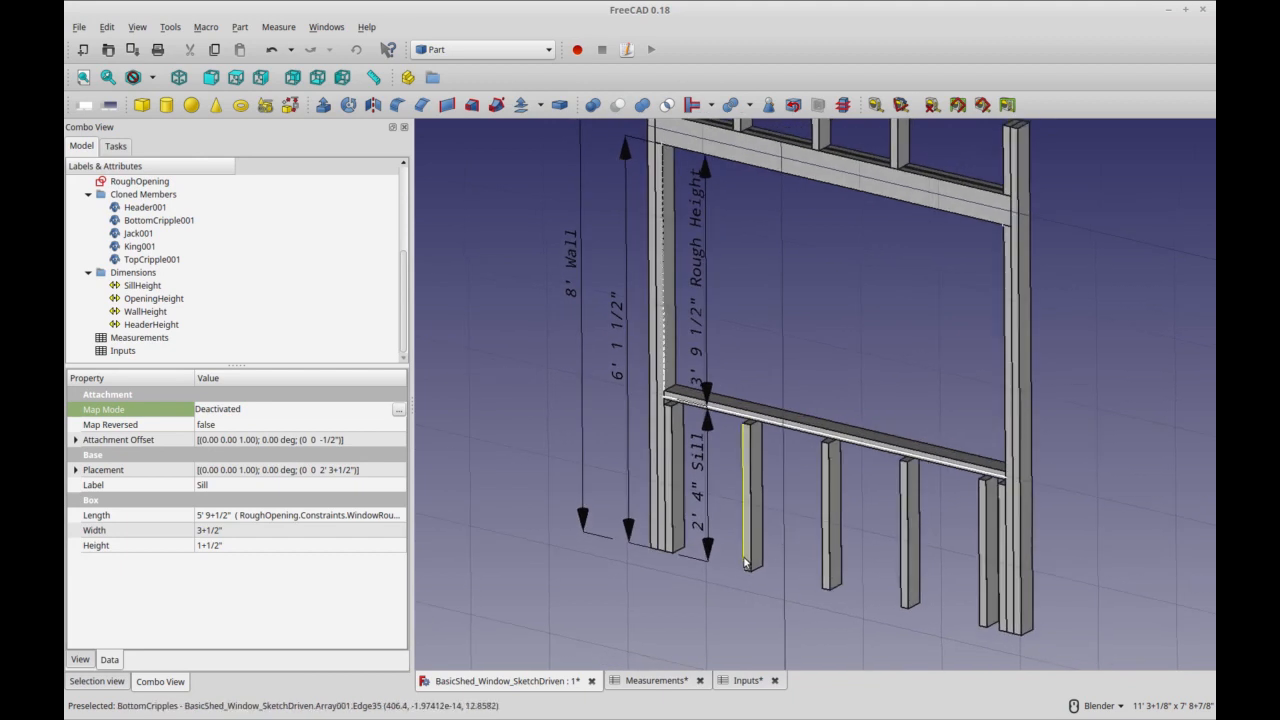
Raise the detached sill along its vertical axis to a height of 3' 9+1/2" with the Transform manipulator
scroll(746, 553, "up", 2)
left_click(806, 348)
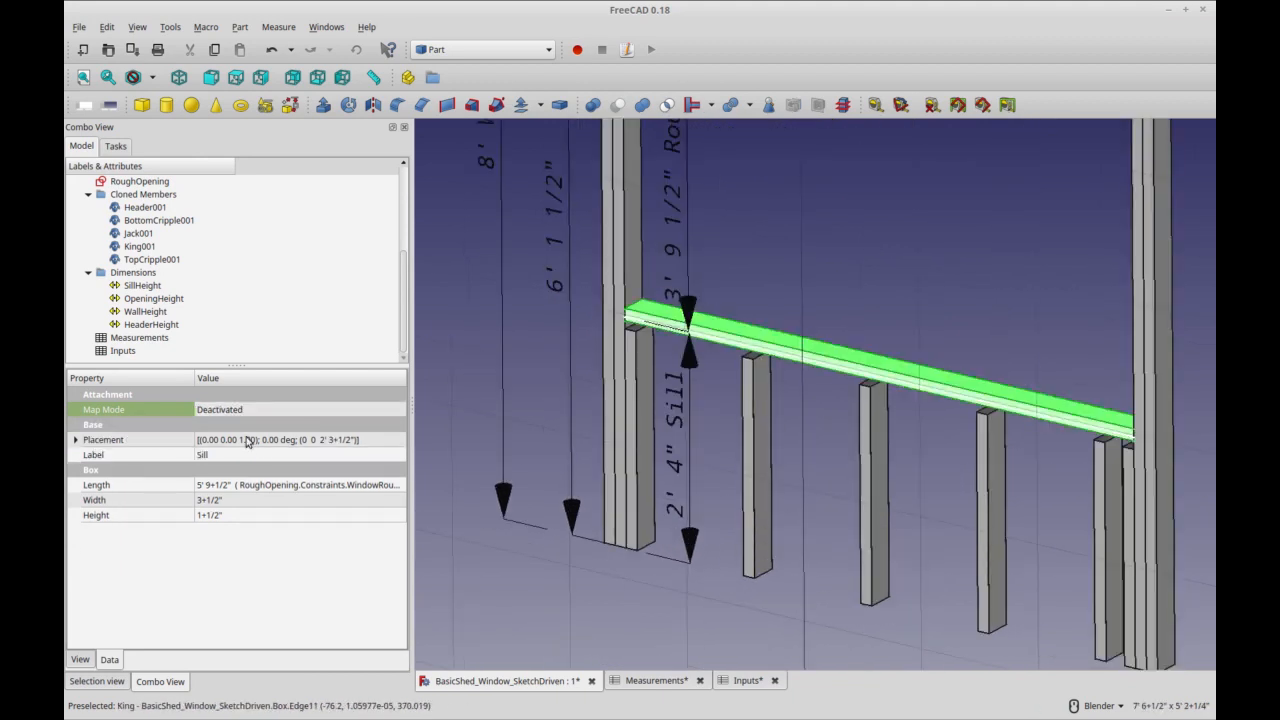
scroll(208, 300, "up", 4)
right_click(200, 230)
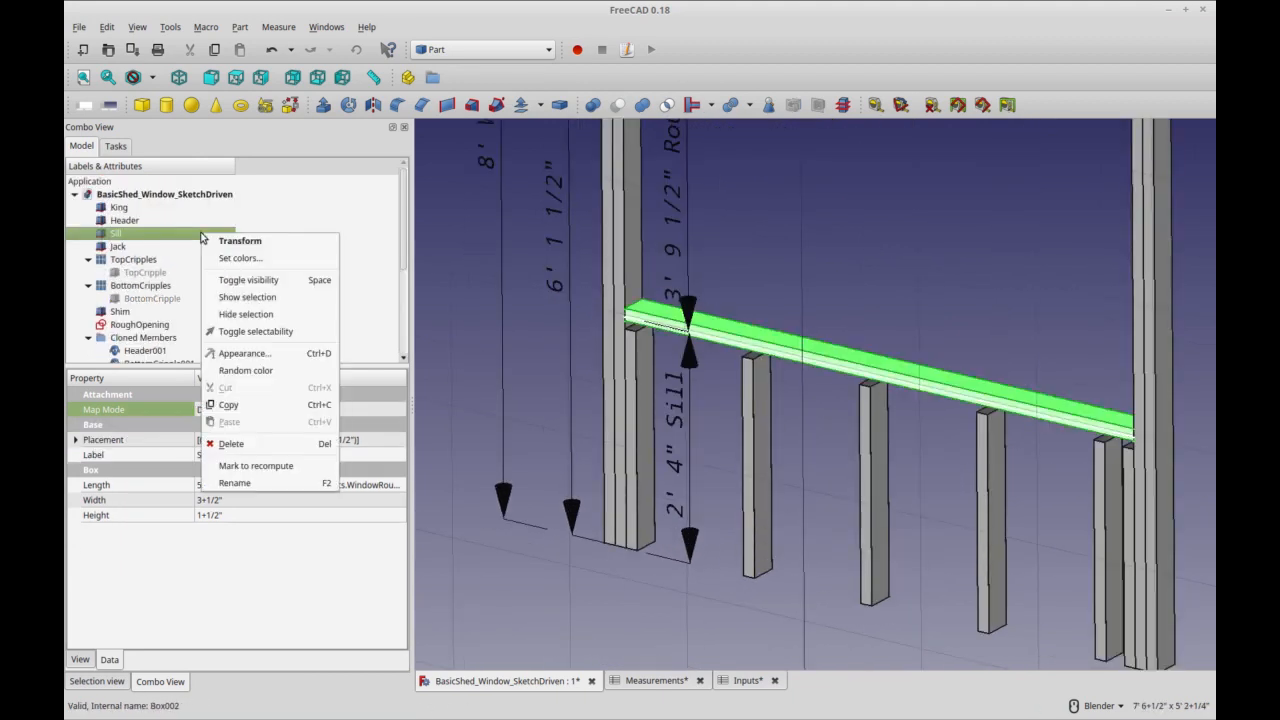
left_click(250, 241)
scroll(588, 430, "down", 2)
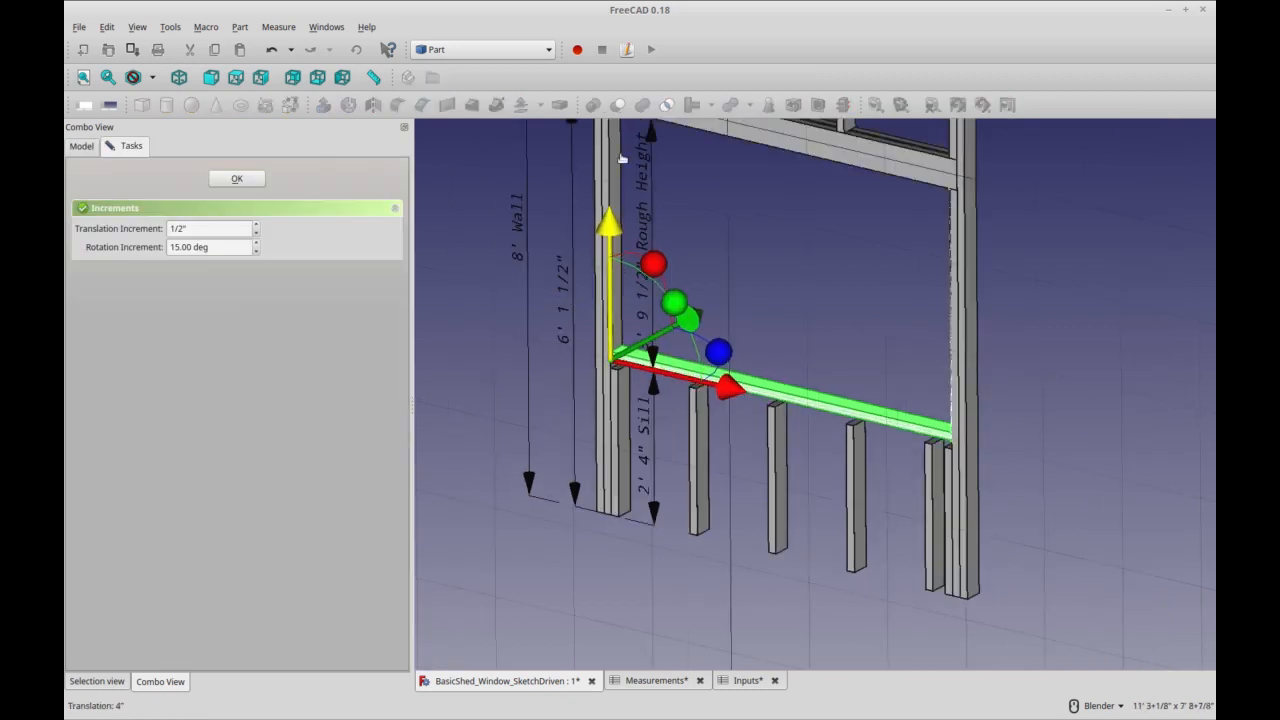
left_click_drag(612, 240, 612, 140)
left_click(237, 178)
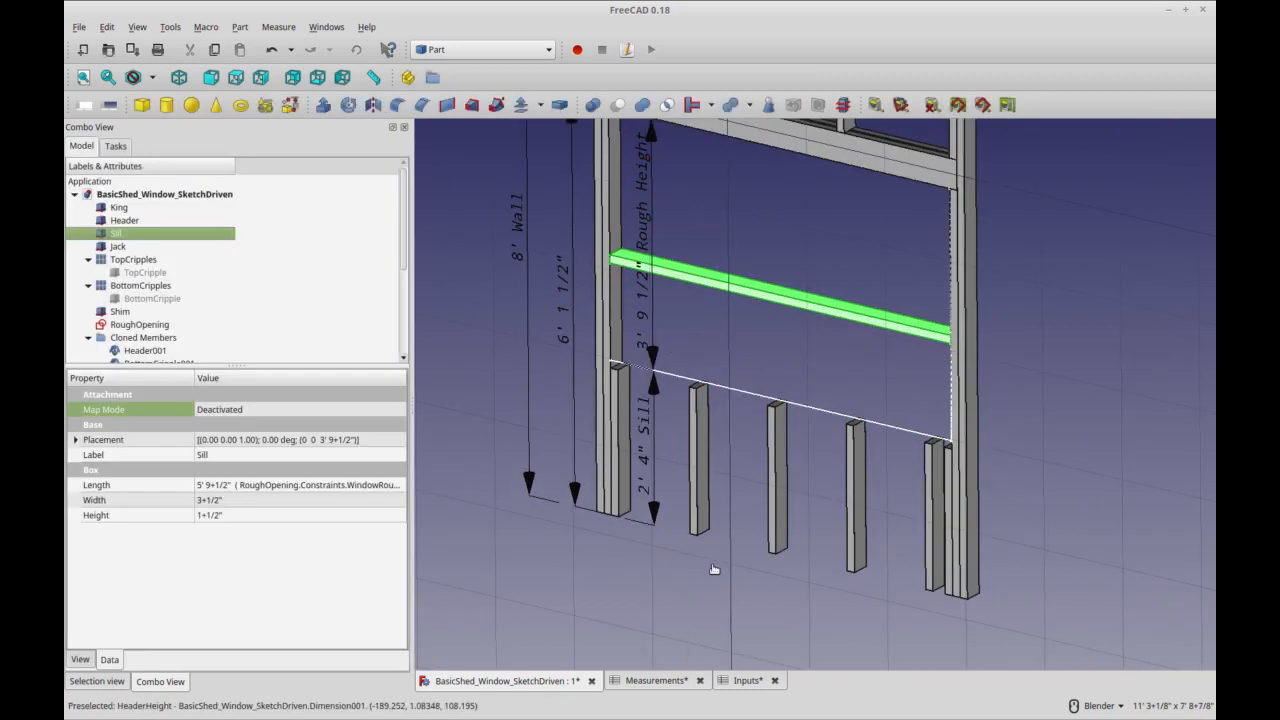
Hide the original Header and Jack members so the RoughOpening sketch outline is accessible
left_click(796, 607)
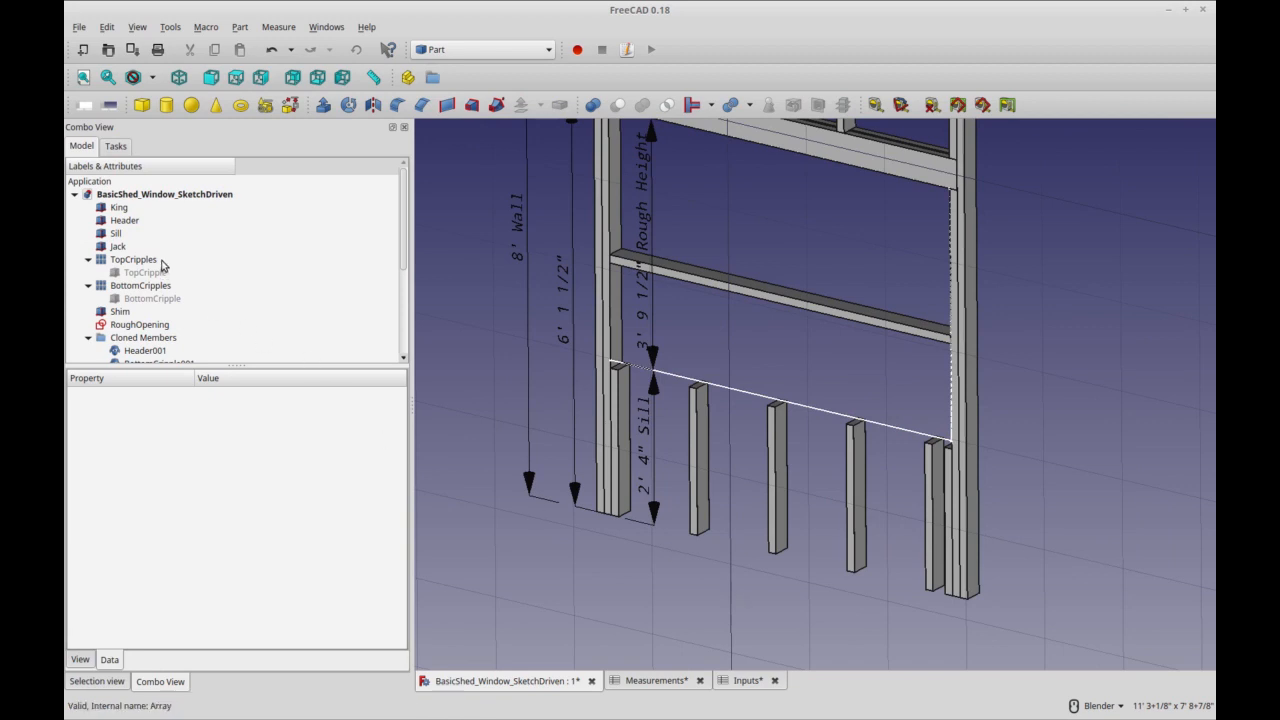
left_click(126, 209)
left_click(127, 222)
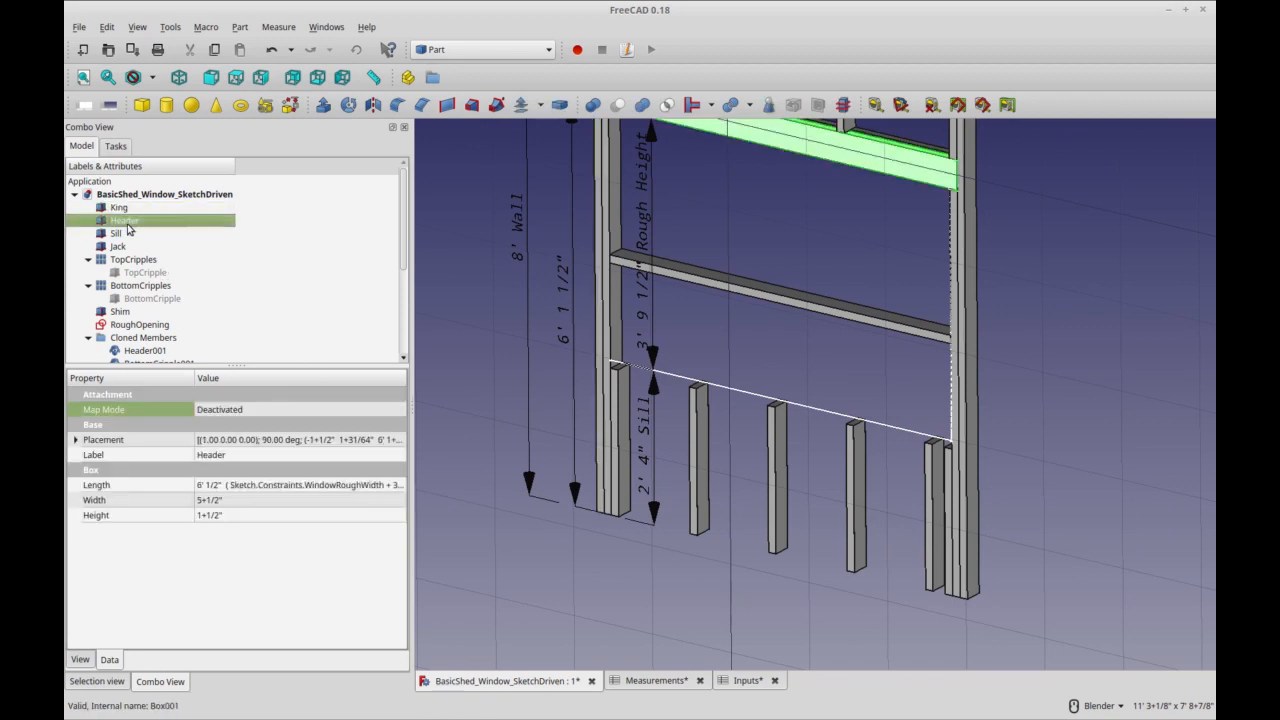
left_click(130, 234)
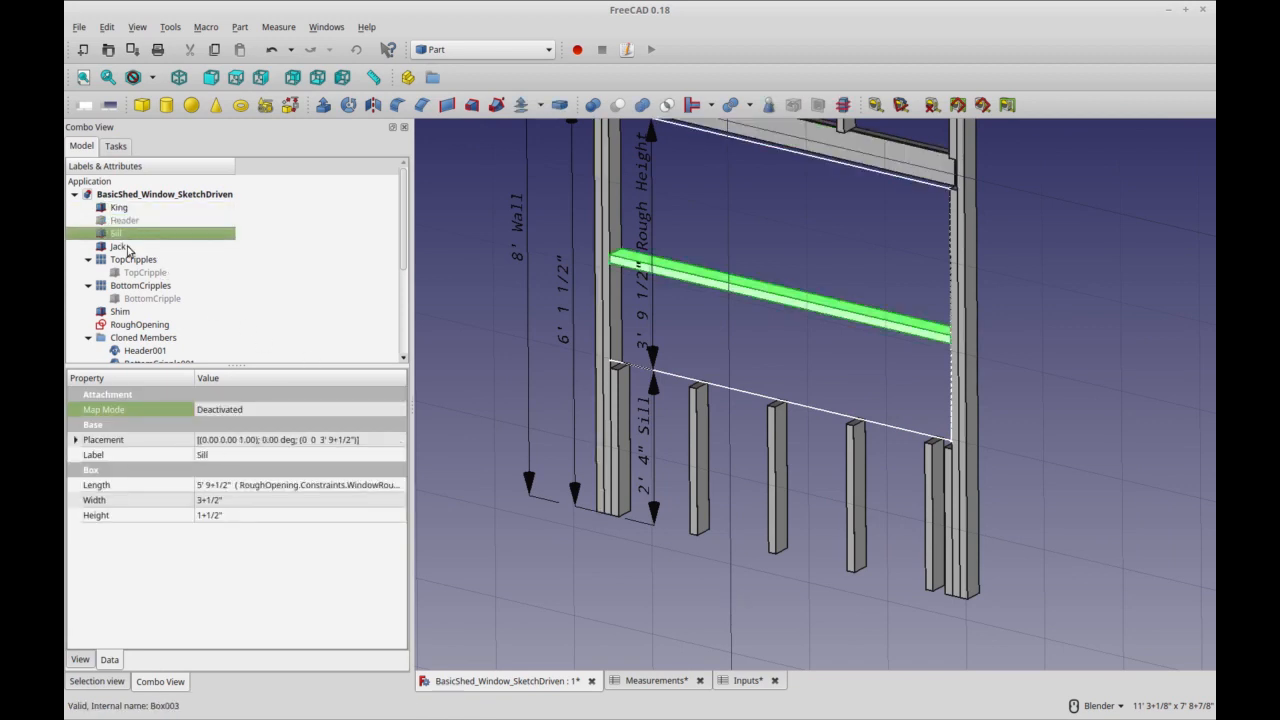
left_click(133, 247)
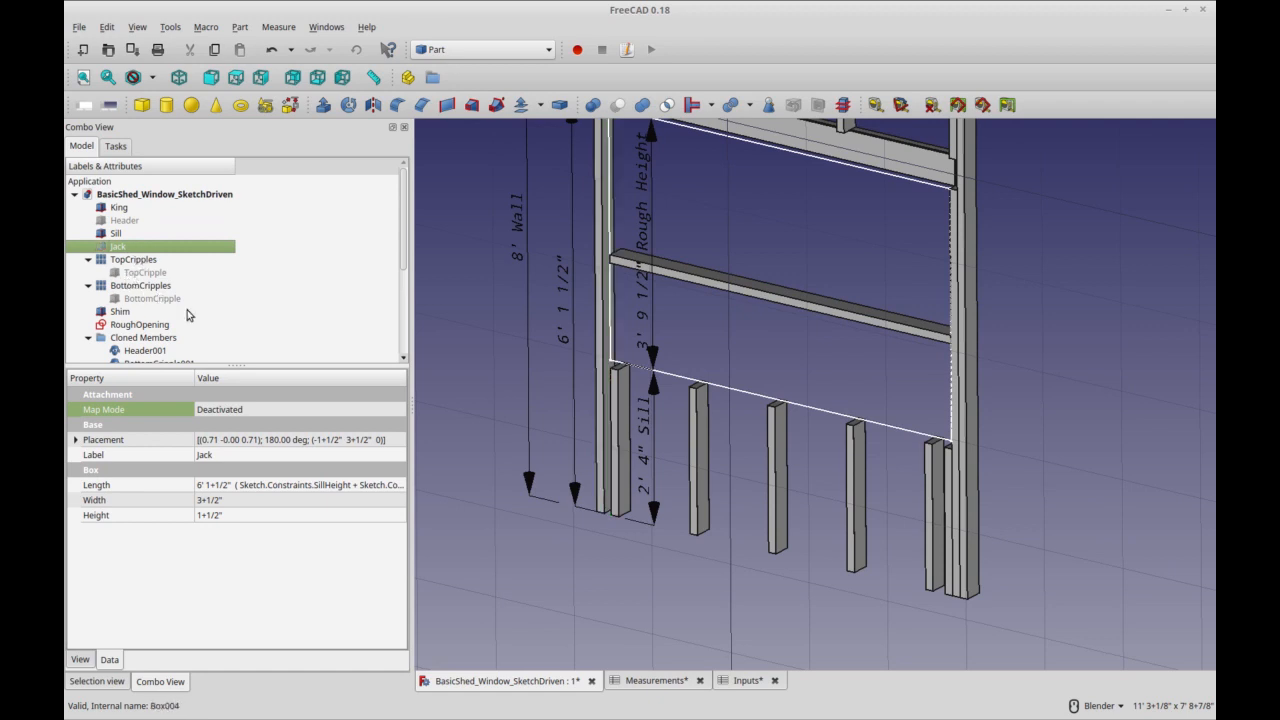
left_click(955, 475)
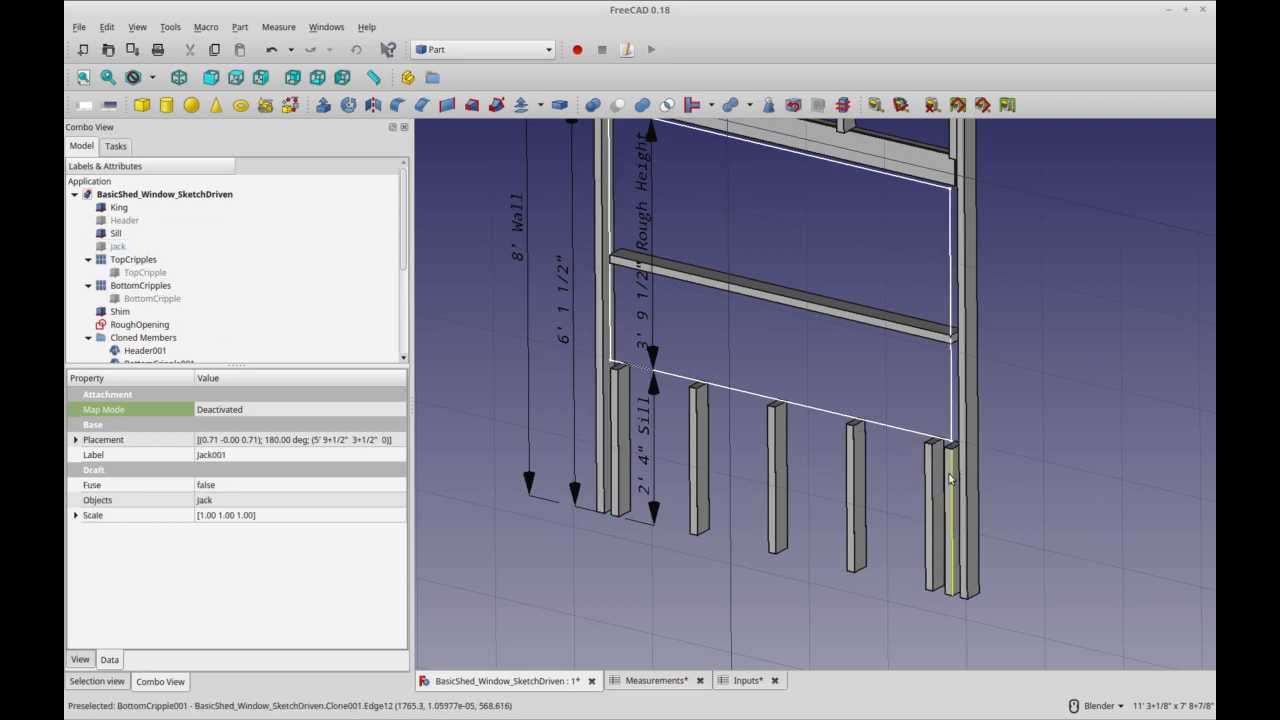
middle_click_drag(492, 420, 494, 426, "shift")
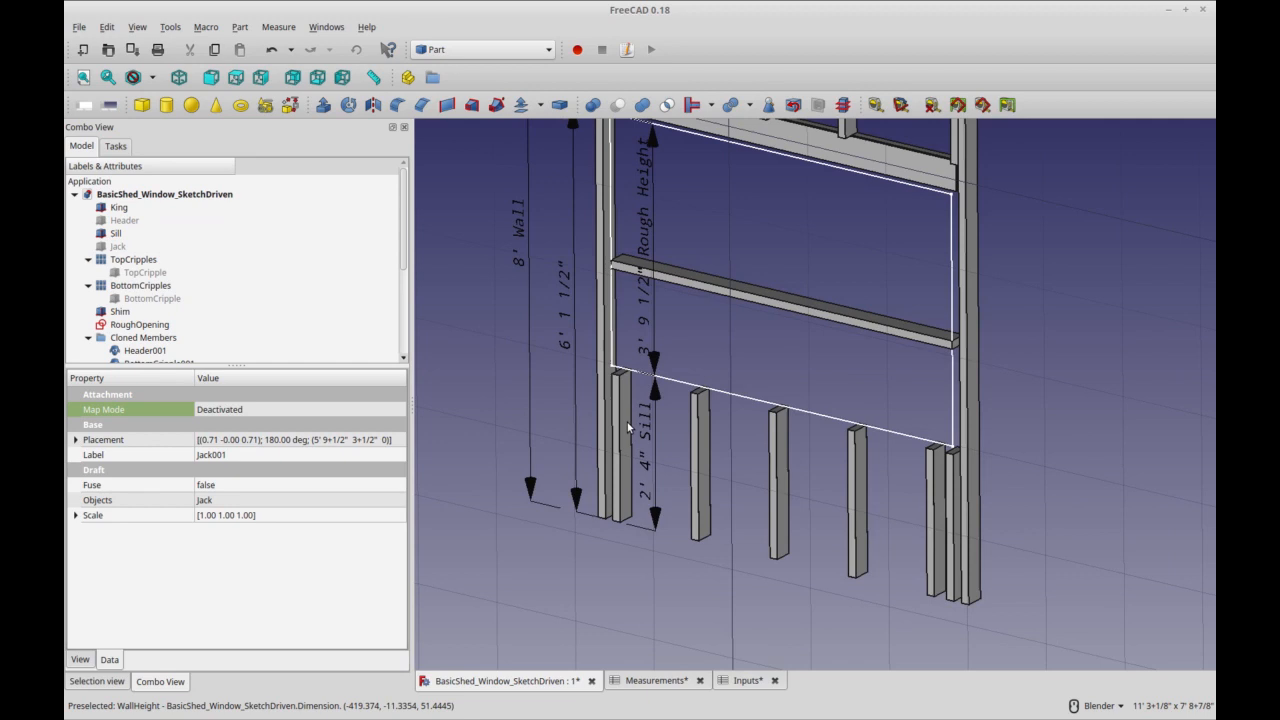
Attach the sill to the lower corner vertex of the RoughOpening sketch (Sketch:Vertex4) using the Translate origin mode
left_click(781, 306)
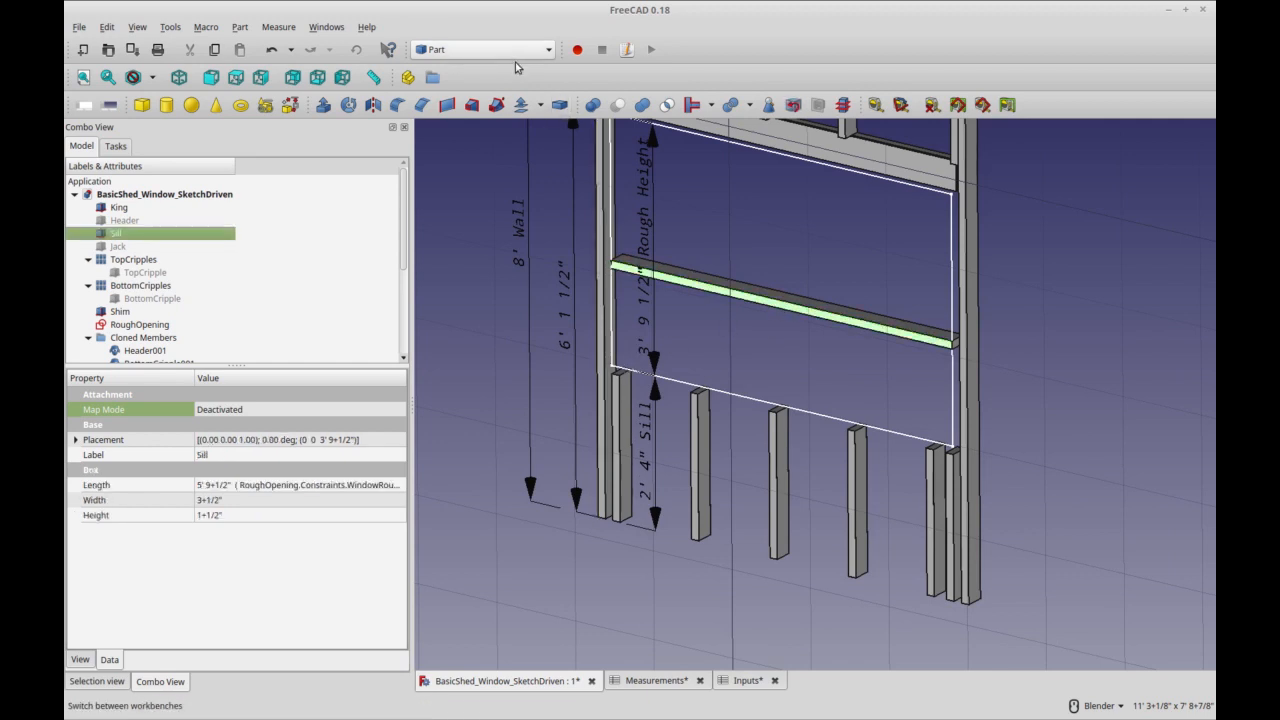
left_click(243, 29)
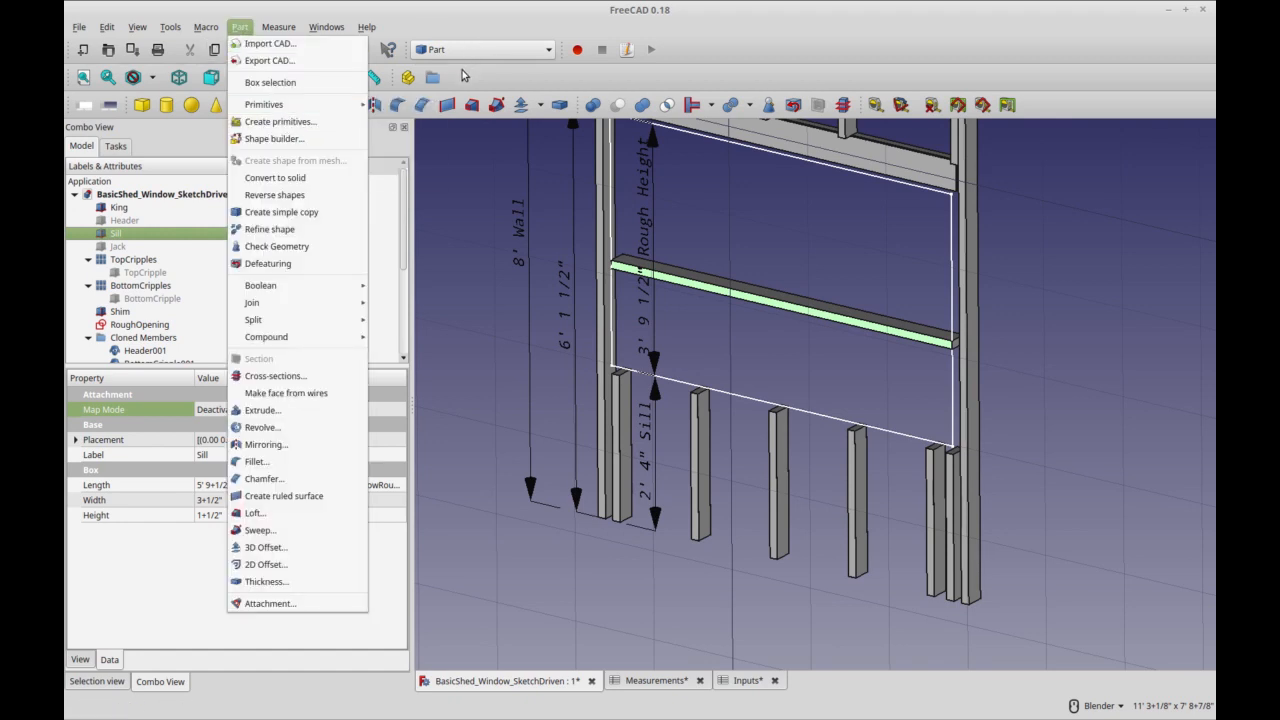
left_click(253, 616)
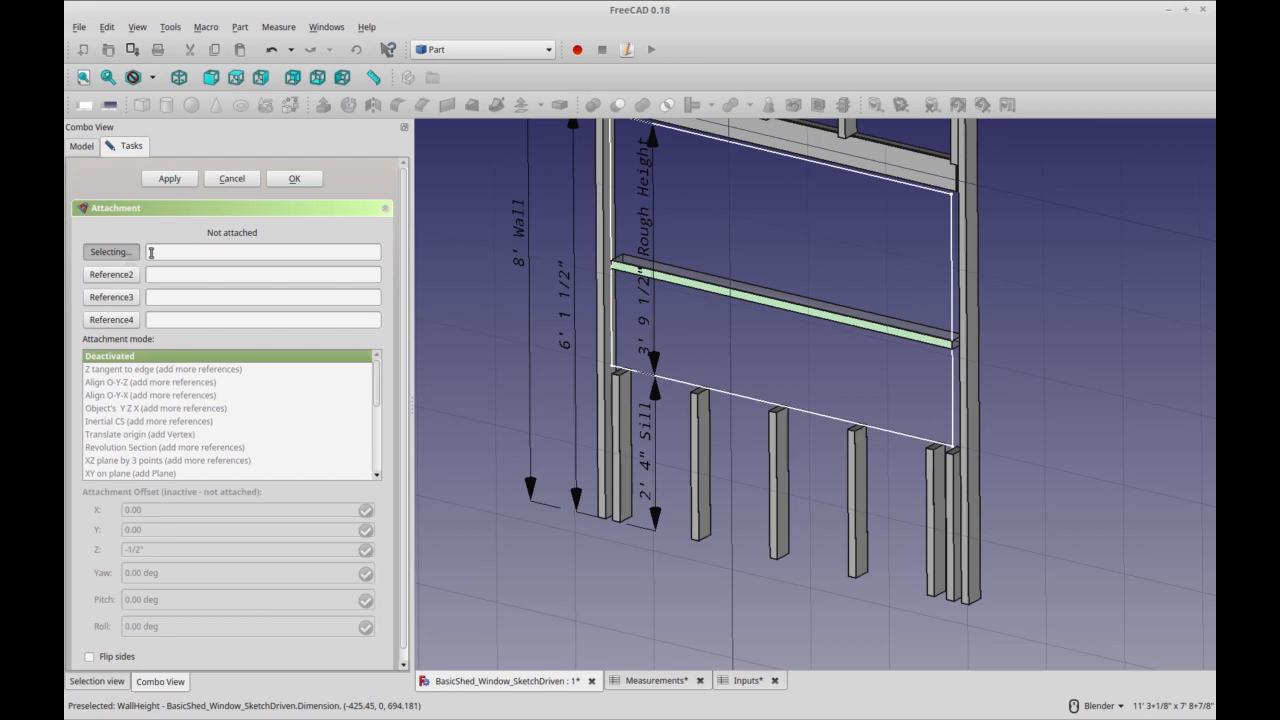
left_click(612, 371)
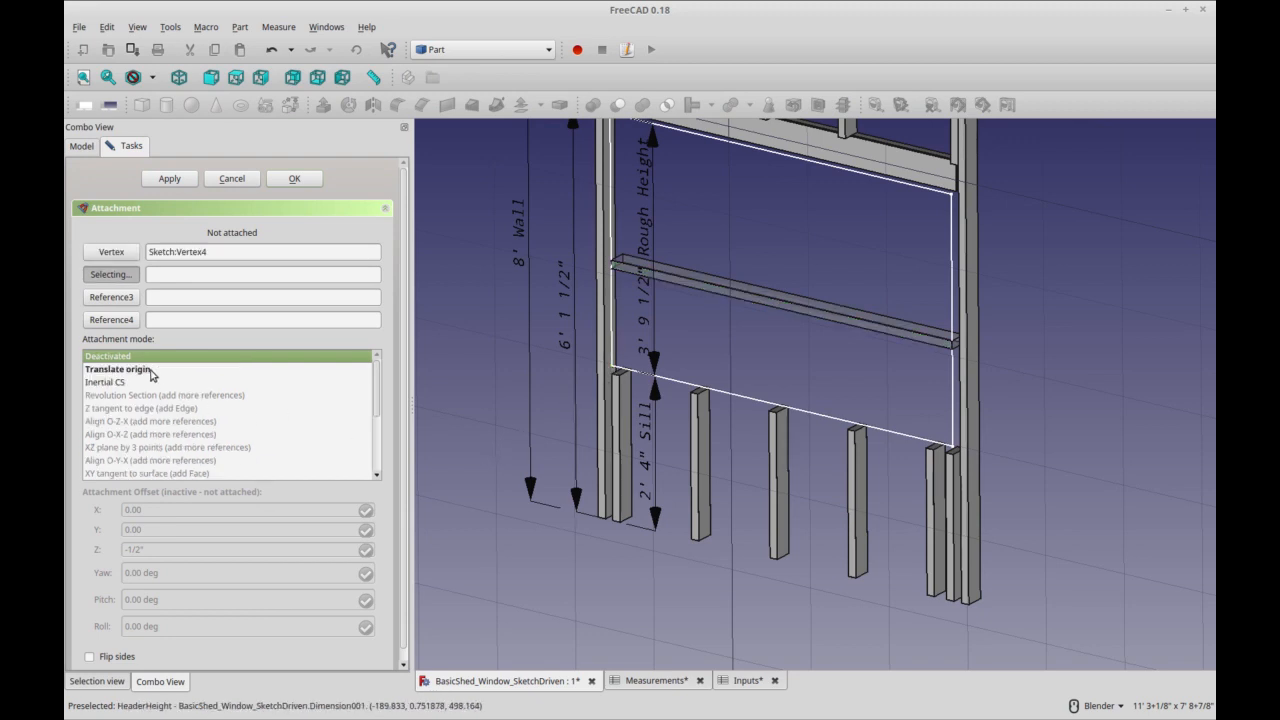
mouse_move(148, 373)
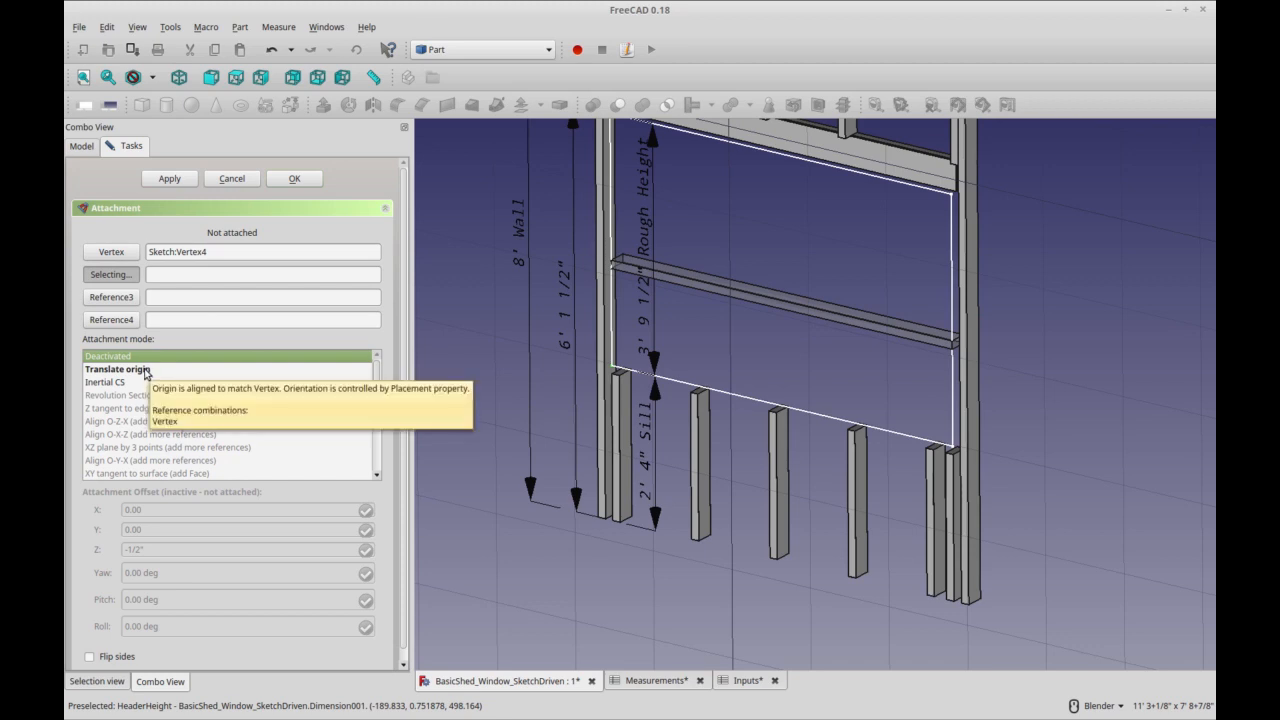
left_click(147, 372)
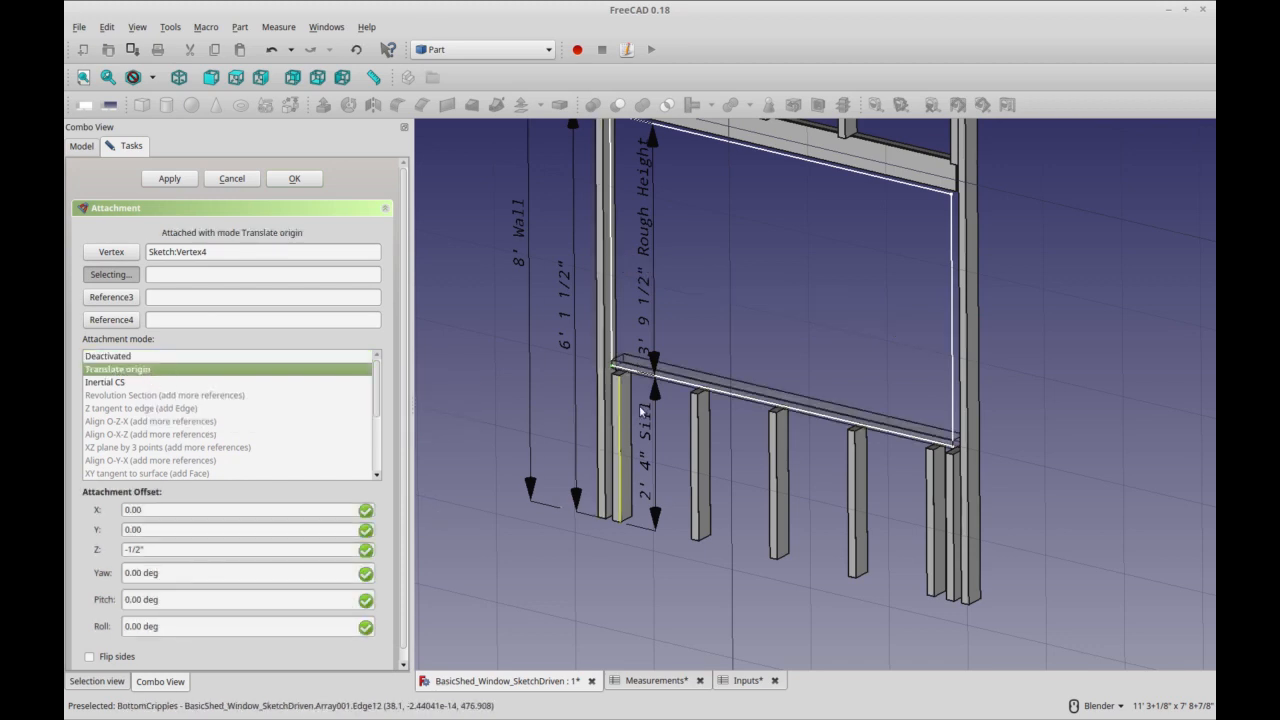
Try to set the sill's attachment offset Z to 0, and accept the attachment to the sketch vertex
scroll(784, 427, "up", 8)
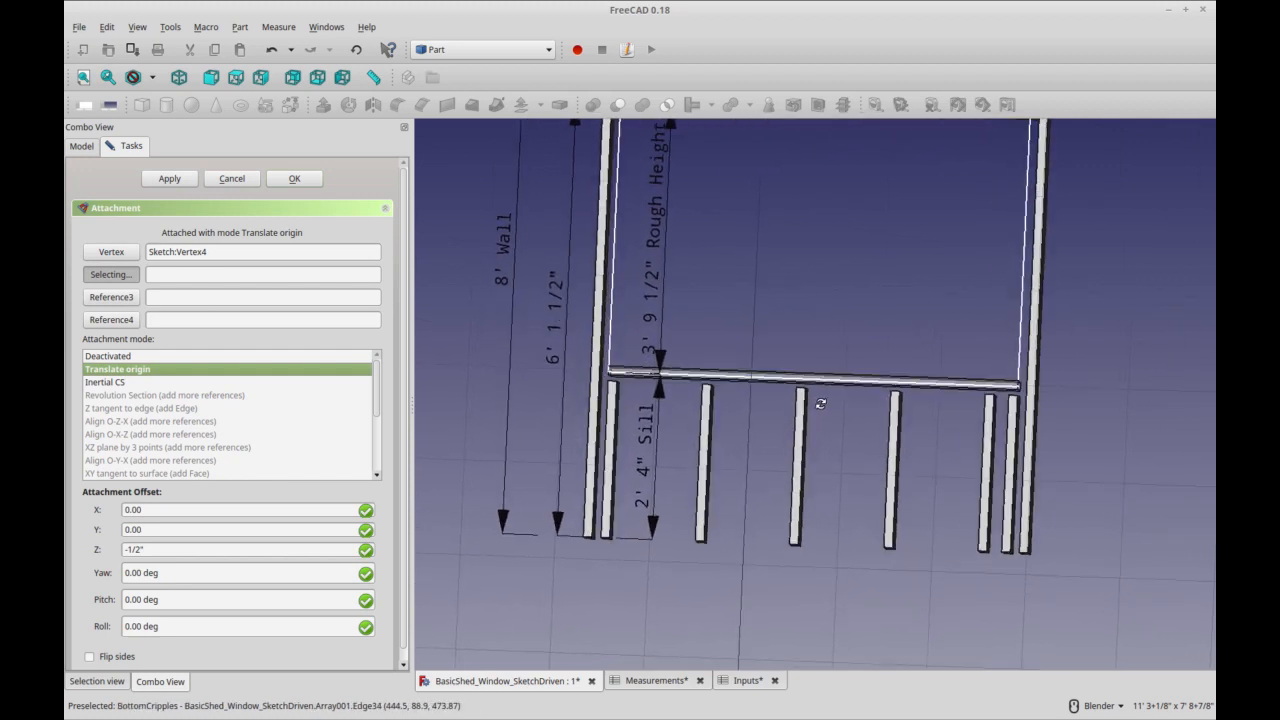
mouse_move(666, 442)
middle_mouse_down()
mouse_move(686, 440)
mouse_move(674, 430)
middle_mouse_up()
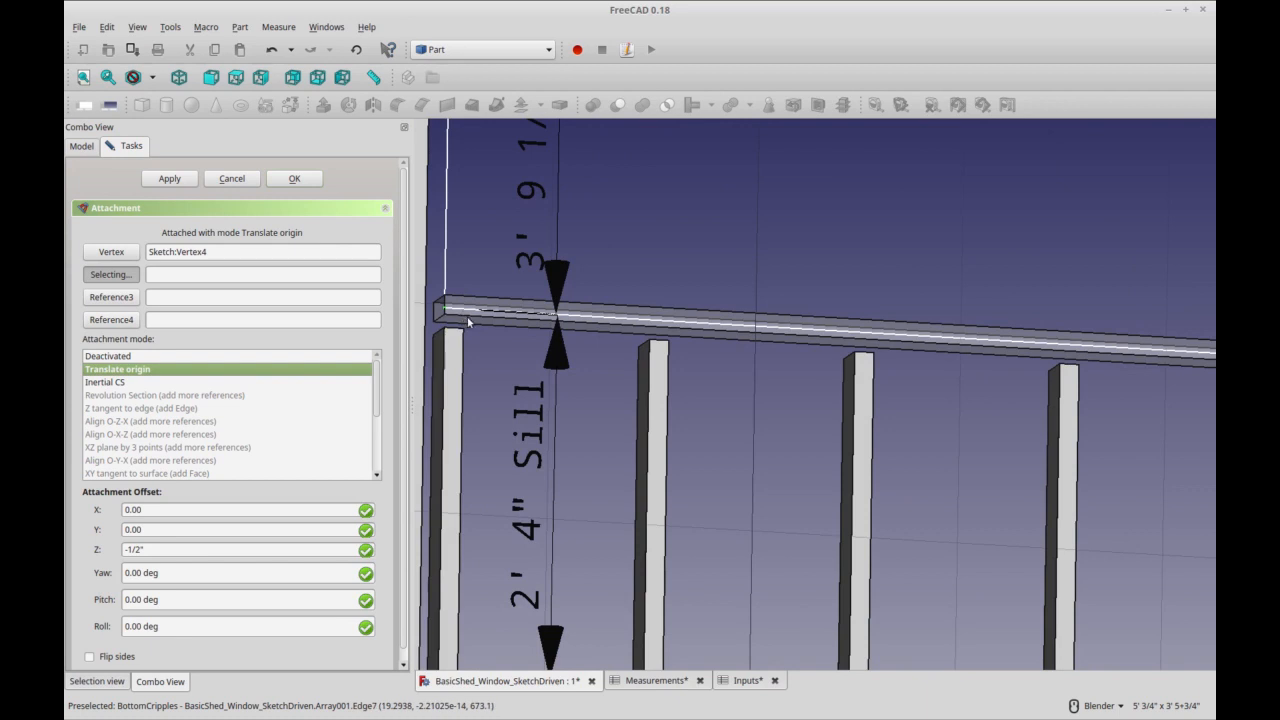
scroll(792, 412, "down", 6)
middle_click_drag(808, 420, 675, 505)
left_click_drag(152, 551, 117, 560)
type("0")
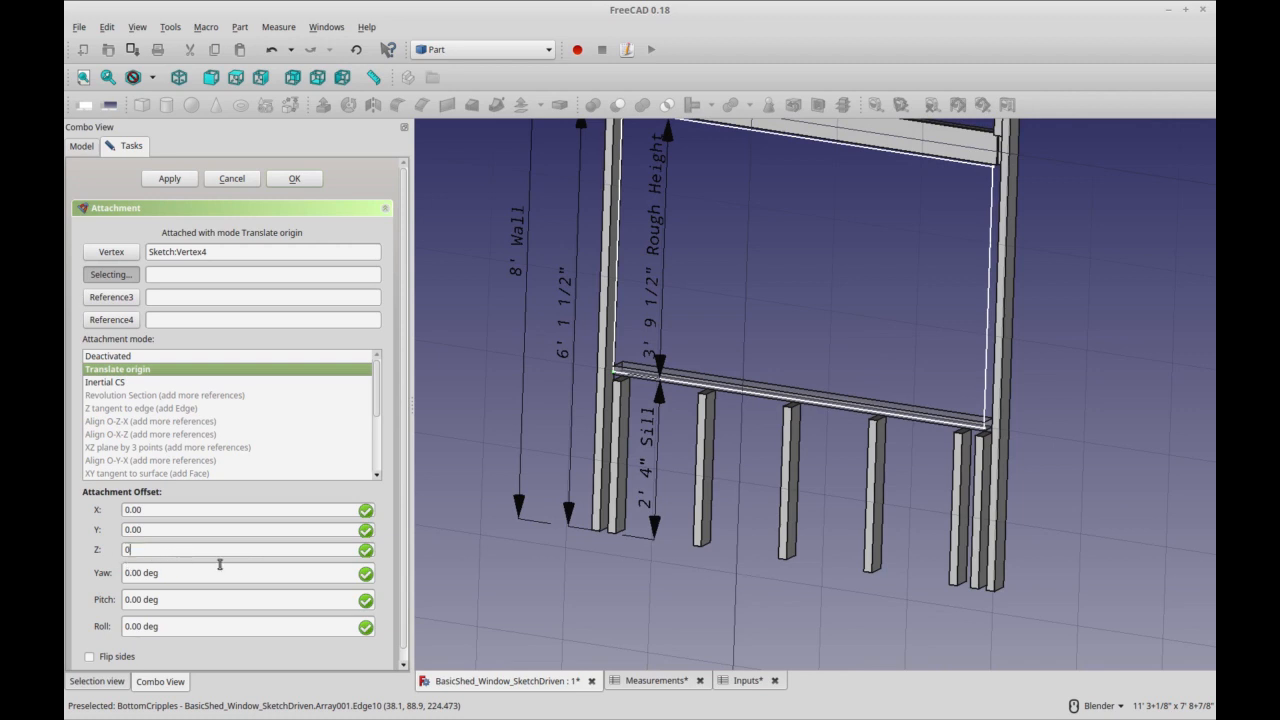
scroll(700, 428, "up", 2)
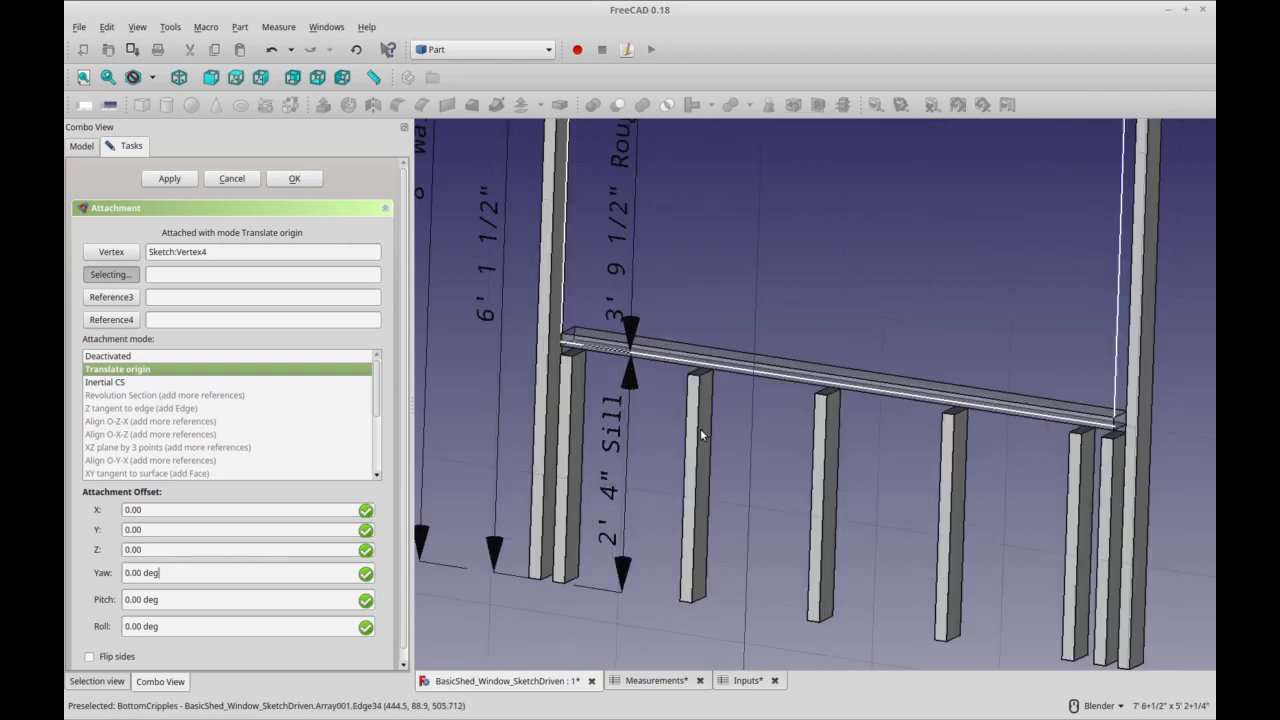
left_click(294, 180)
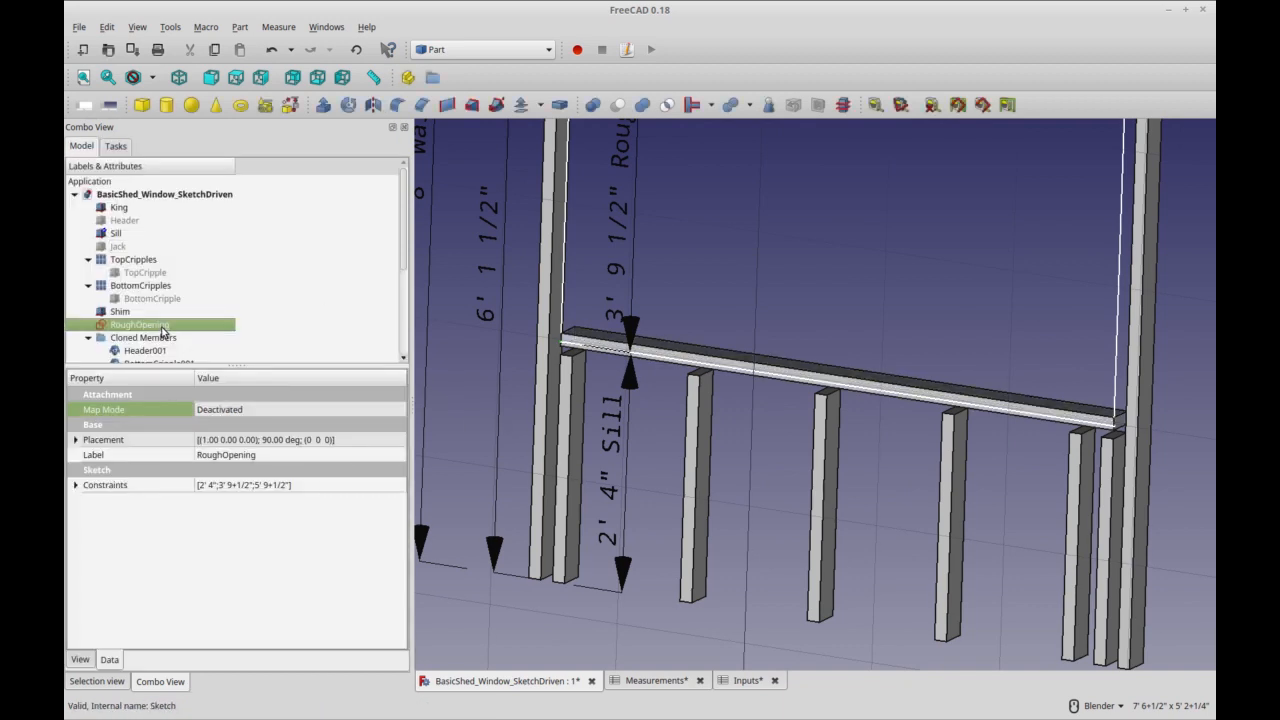
double_click(140, 325)
left_click(250, 181)
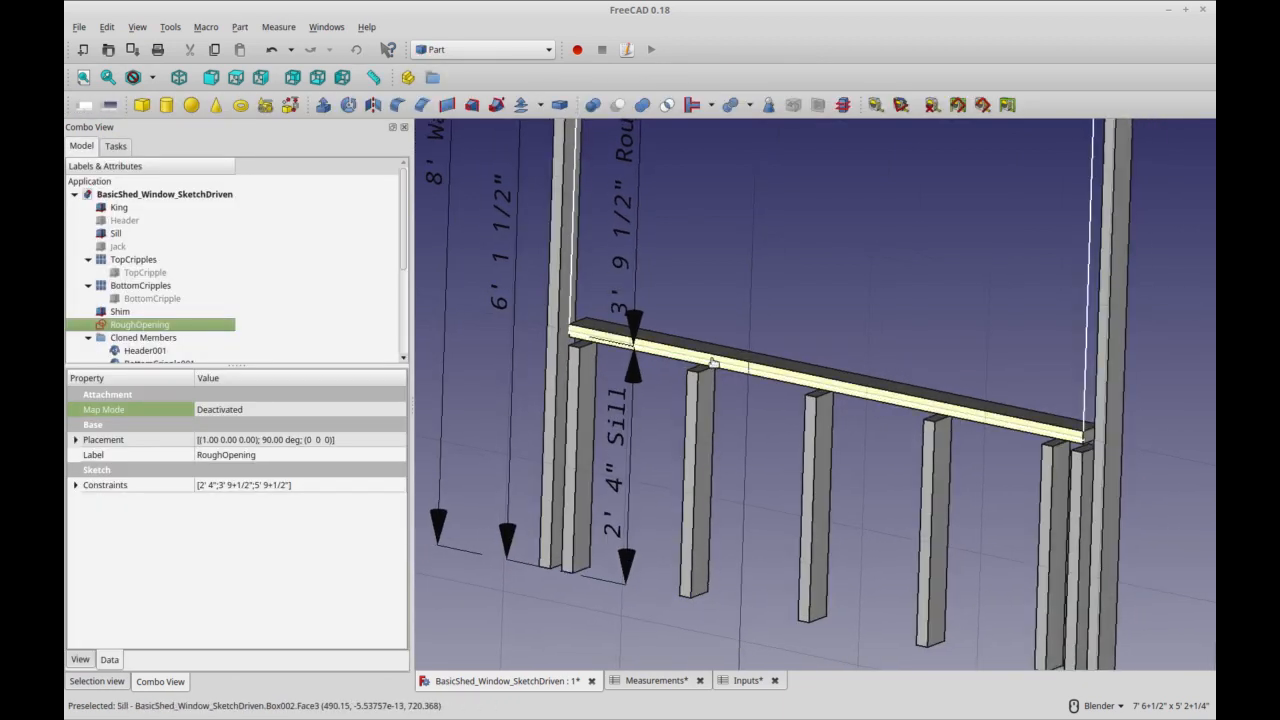
Reopen the sill's attachment settings and set the Z attachment offset to 0
left_click(714, 362)
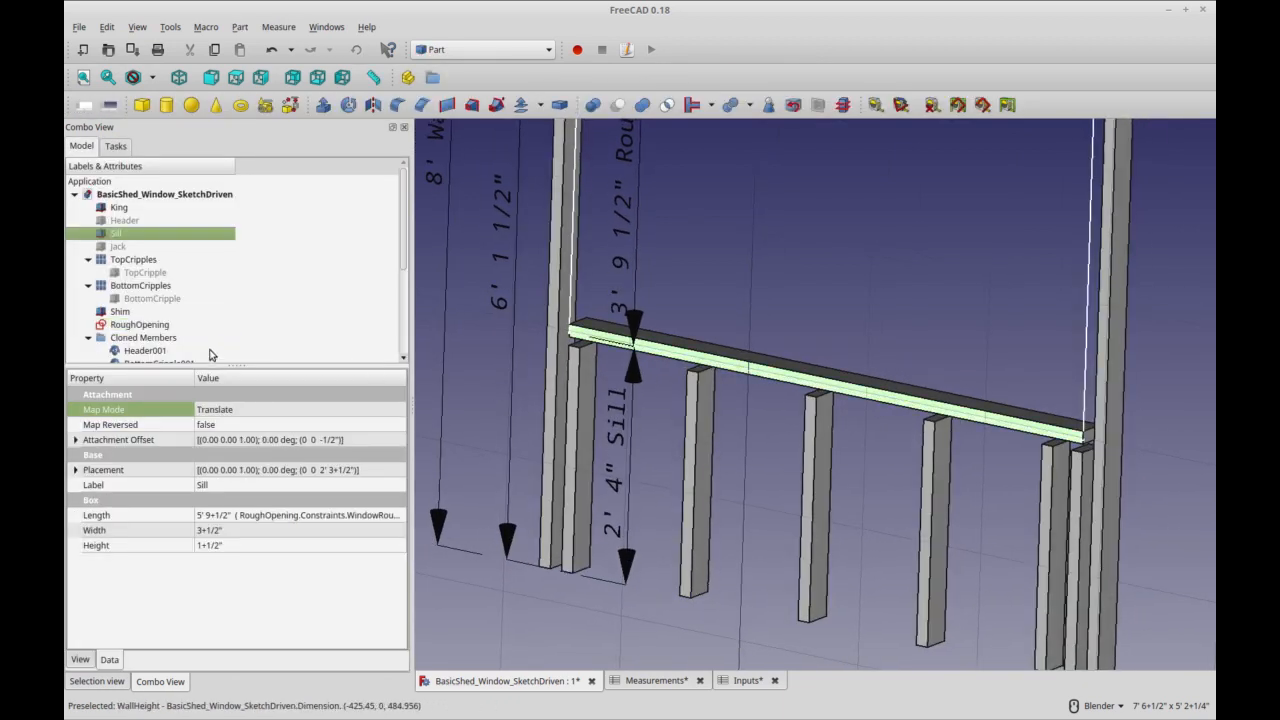
left_click(265, 411)
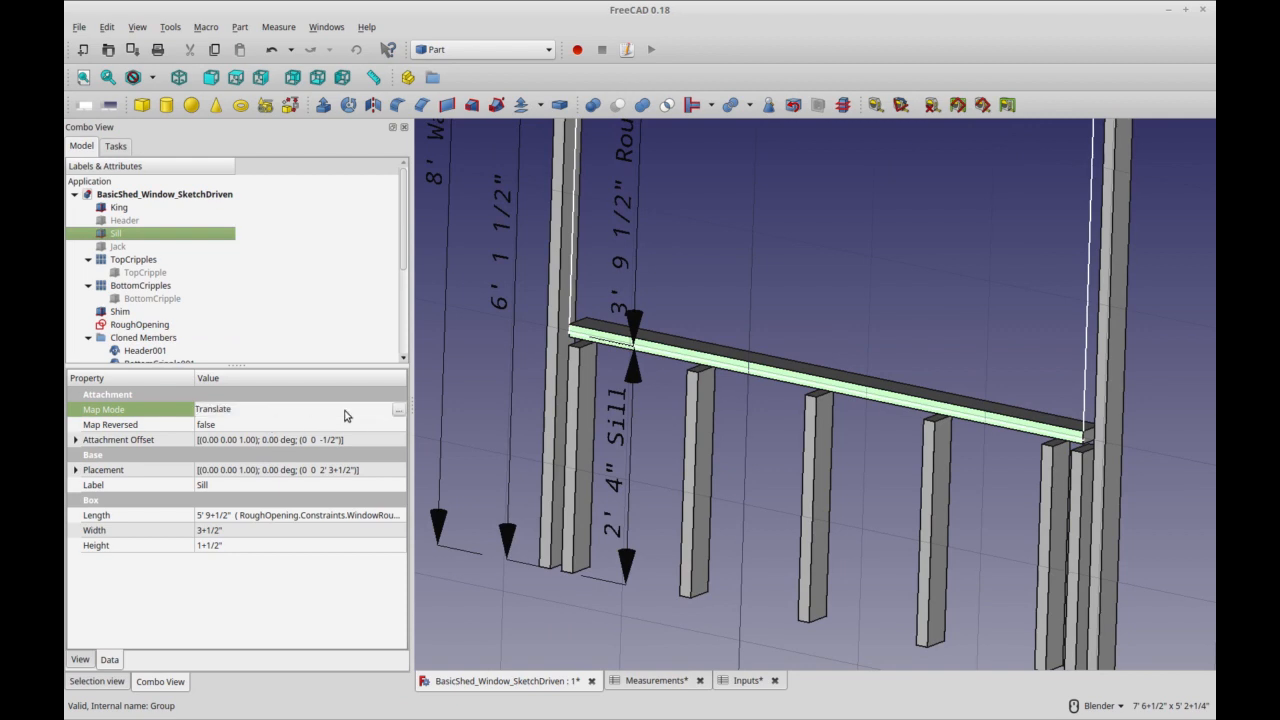
left_click(400, 410)
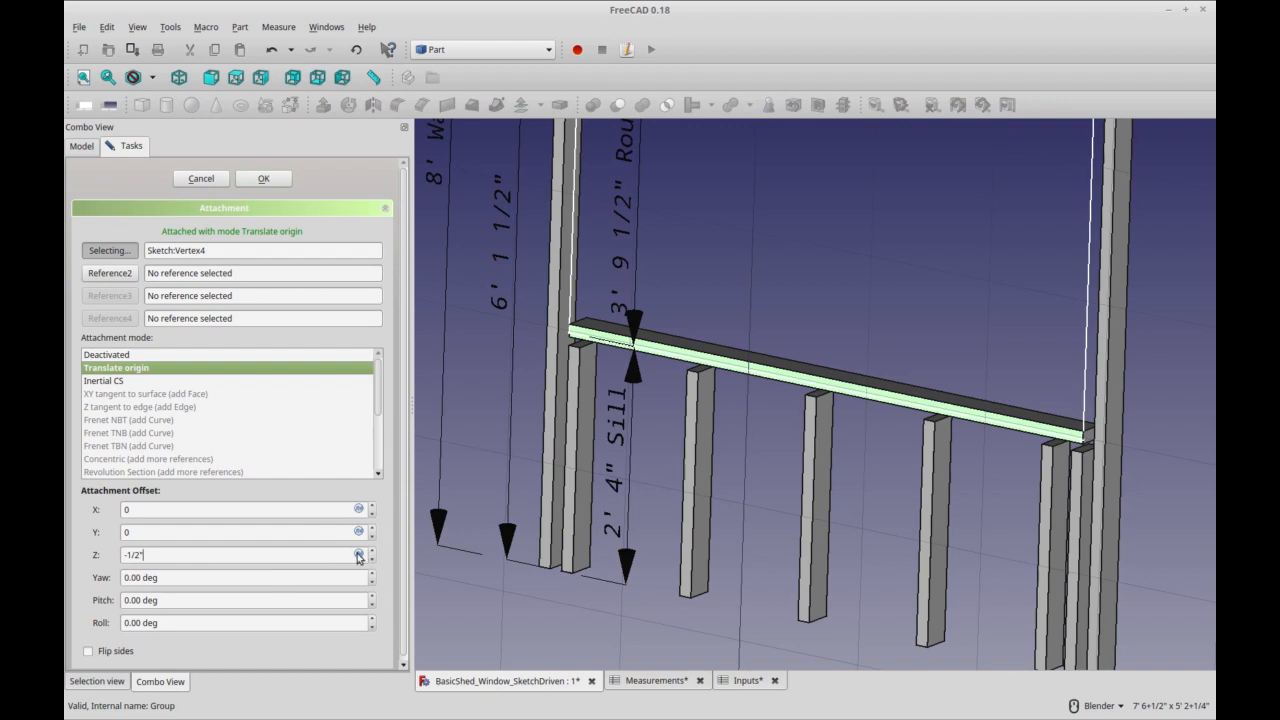
left_click(358, 555)
left_click(164, 576)
left_click_drag(162, 558, 100, 565)
type("0")
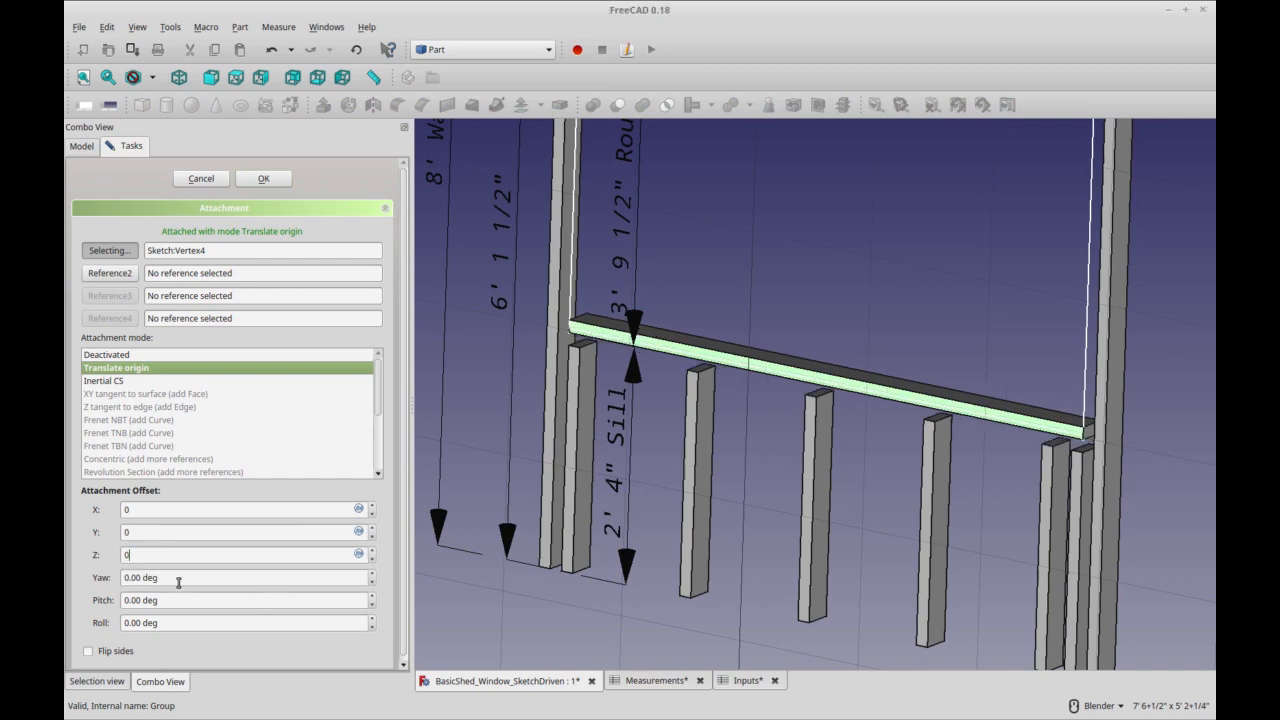
key("Return")
Set the sill's Z attachment offset to -1.5" so its top face aligns with the sketch's lower edge
middle_click_drag(592, 418, 651, 385)
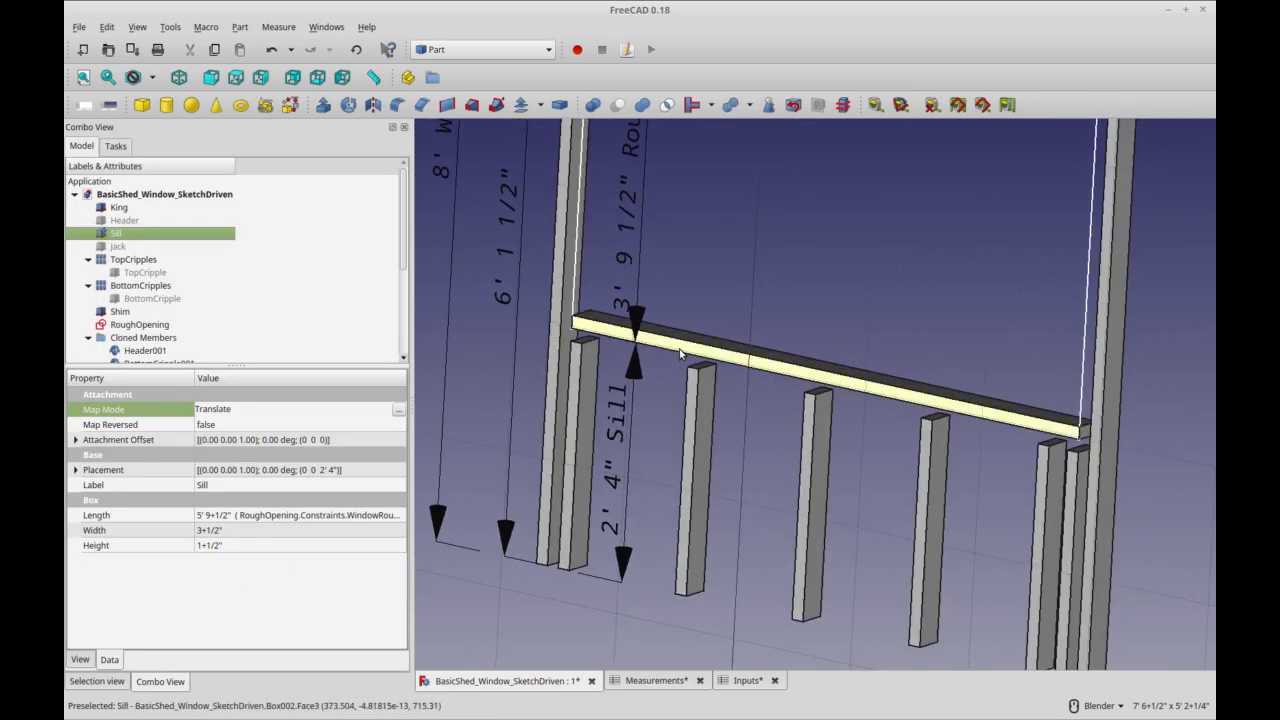
left_click(685, 352)
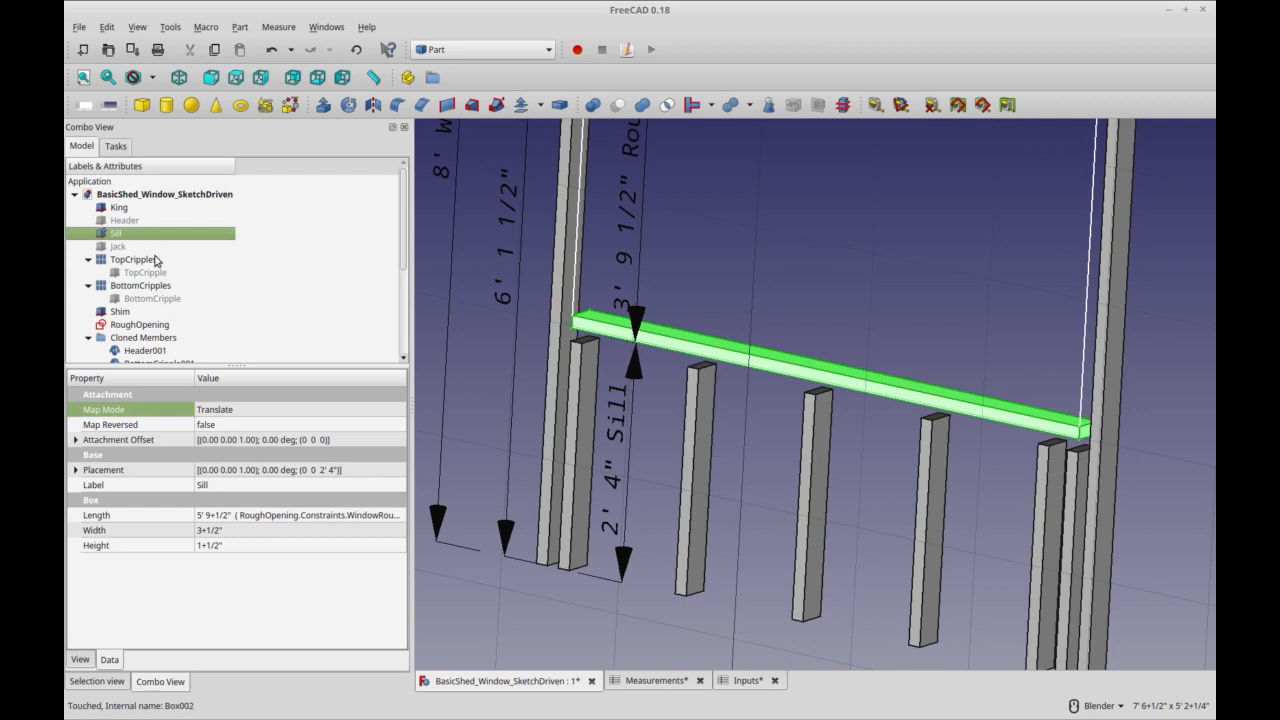
left_click(268, 410)
left_click(398, 409)
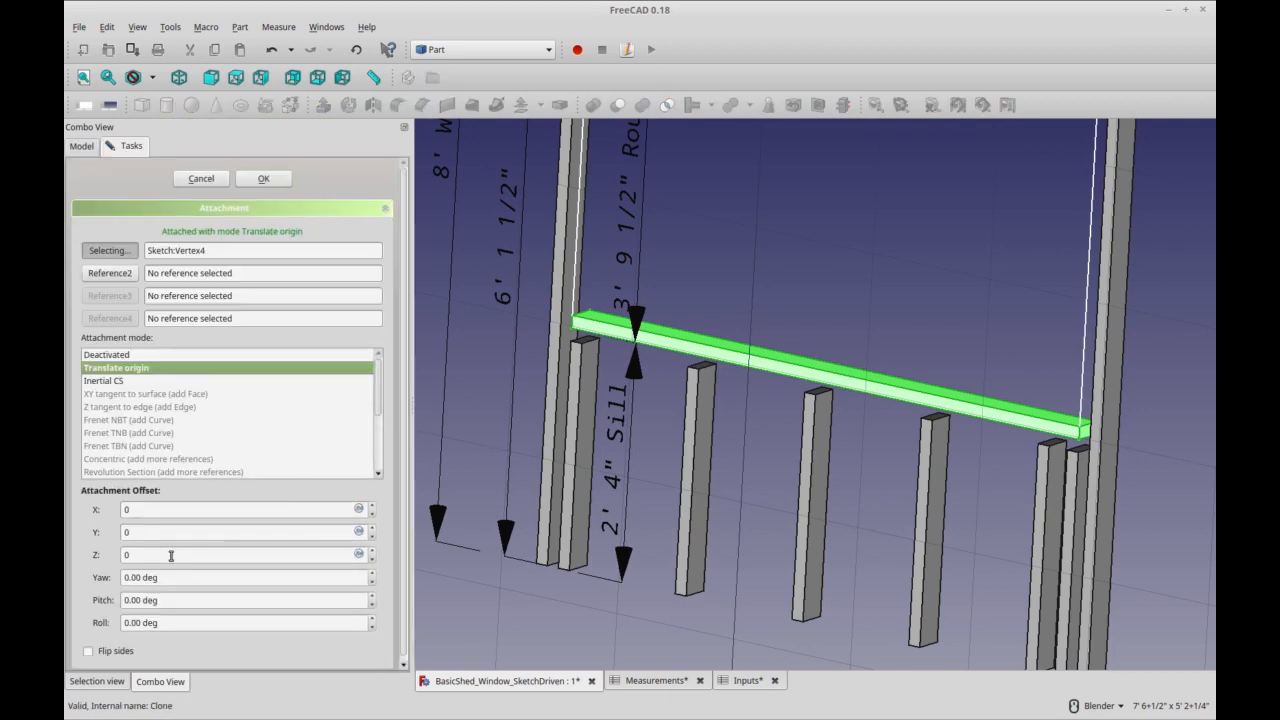
key("BackSpace")
type("-")
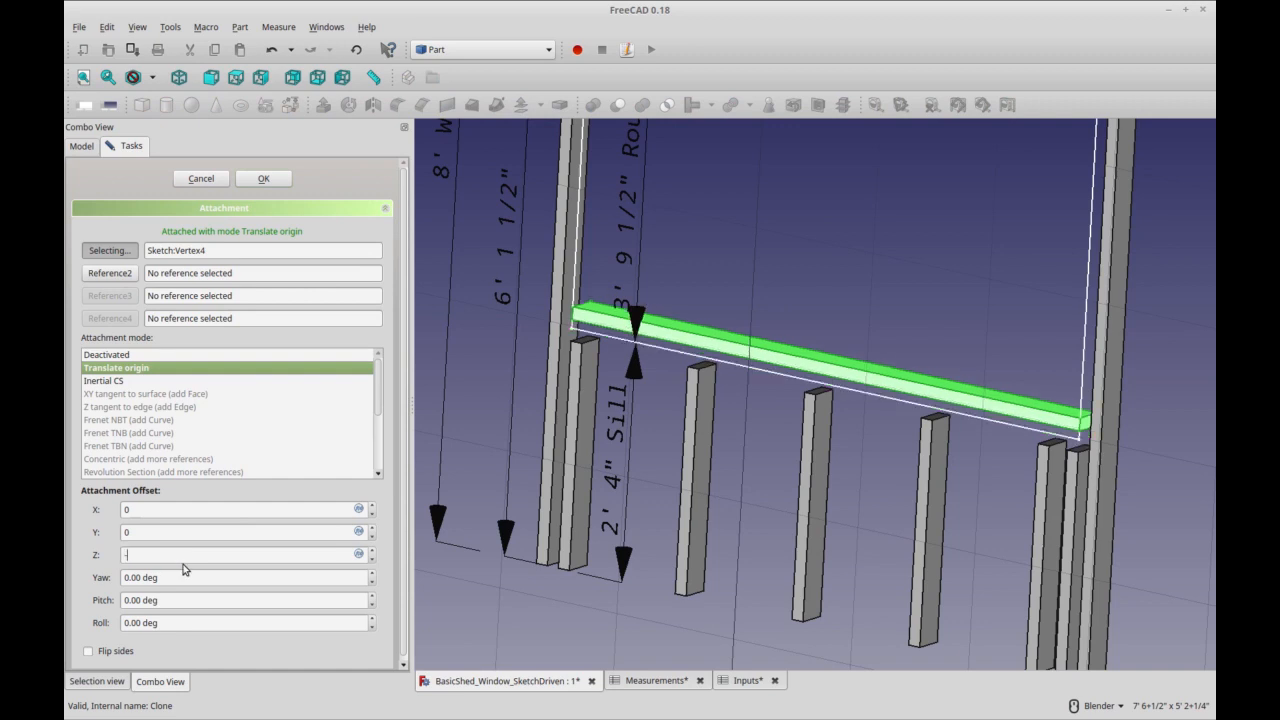
type("1.5")
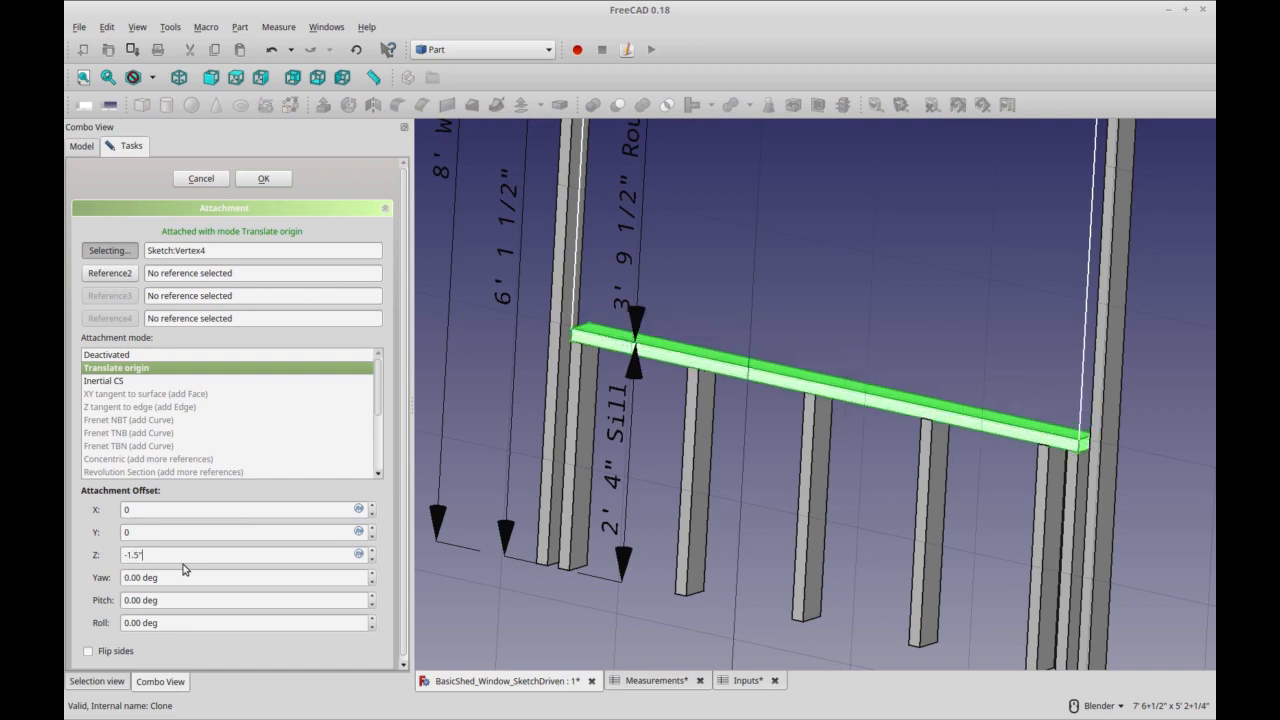
key("Return")
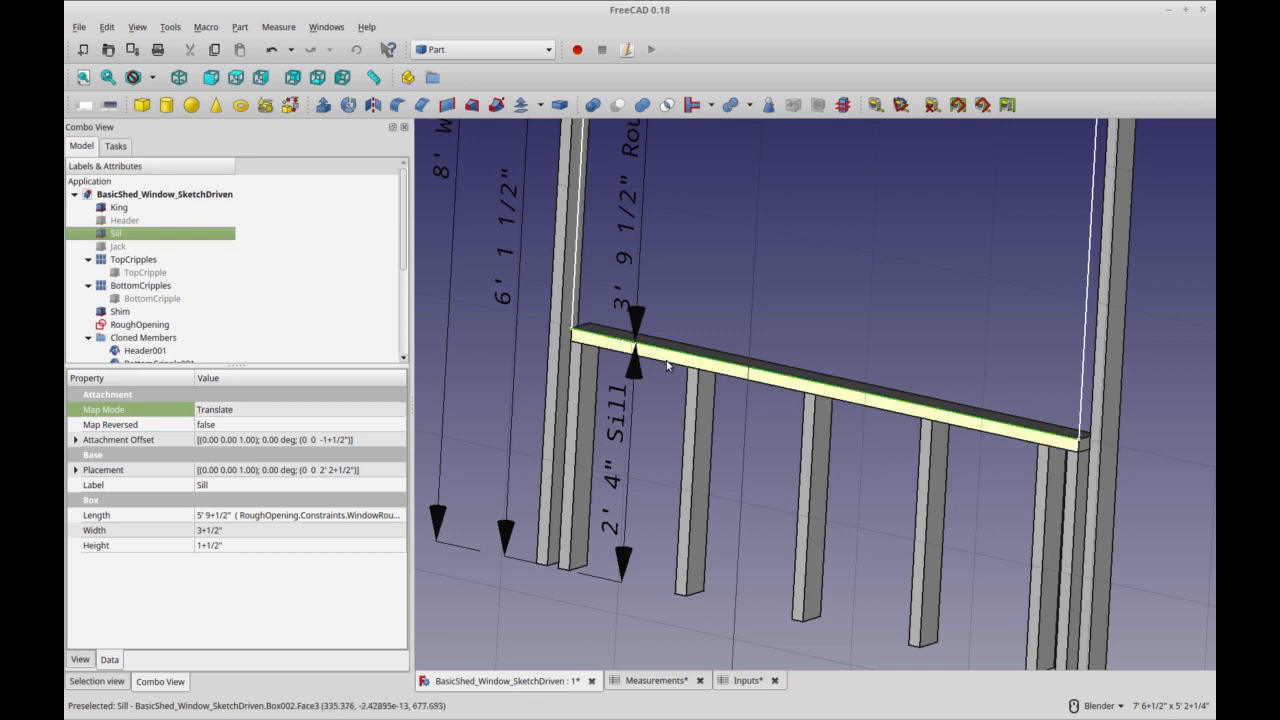
middle_click_drag(520, 463, 519, 476)
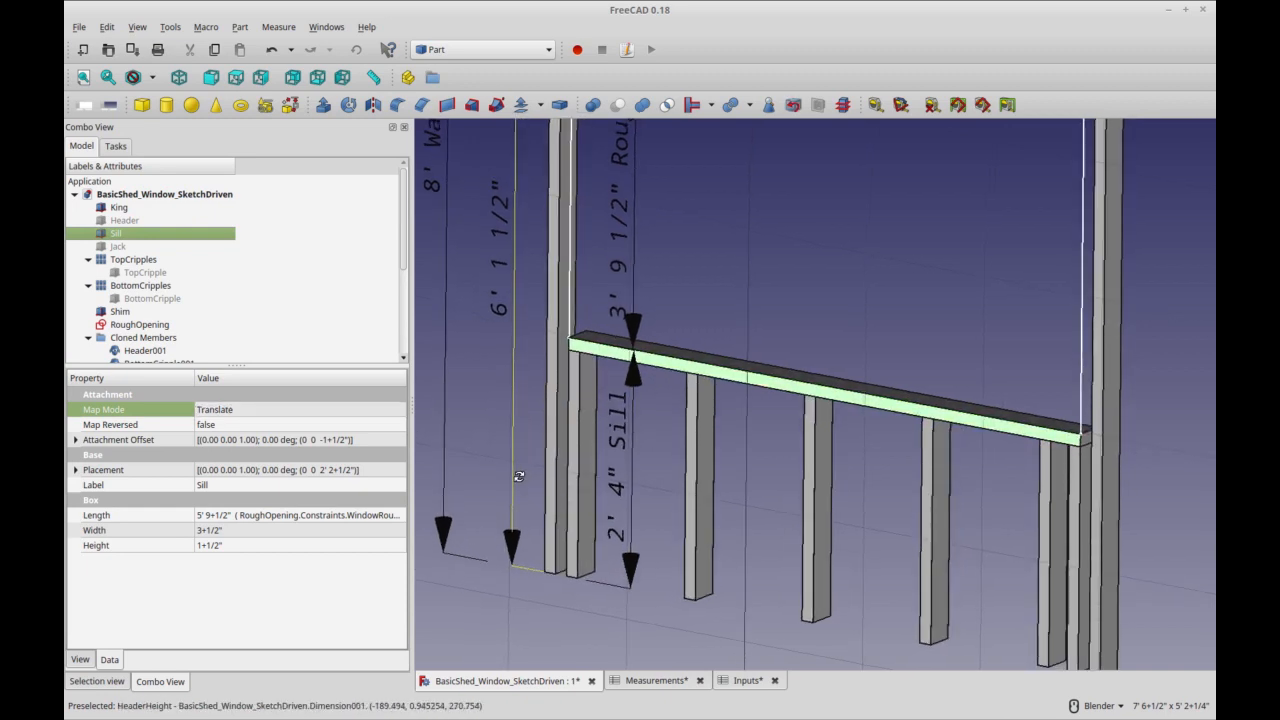
scroll(494, 531, "down", 3)
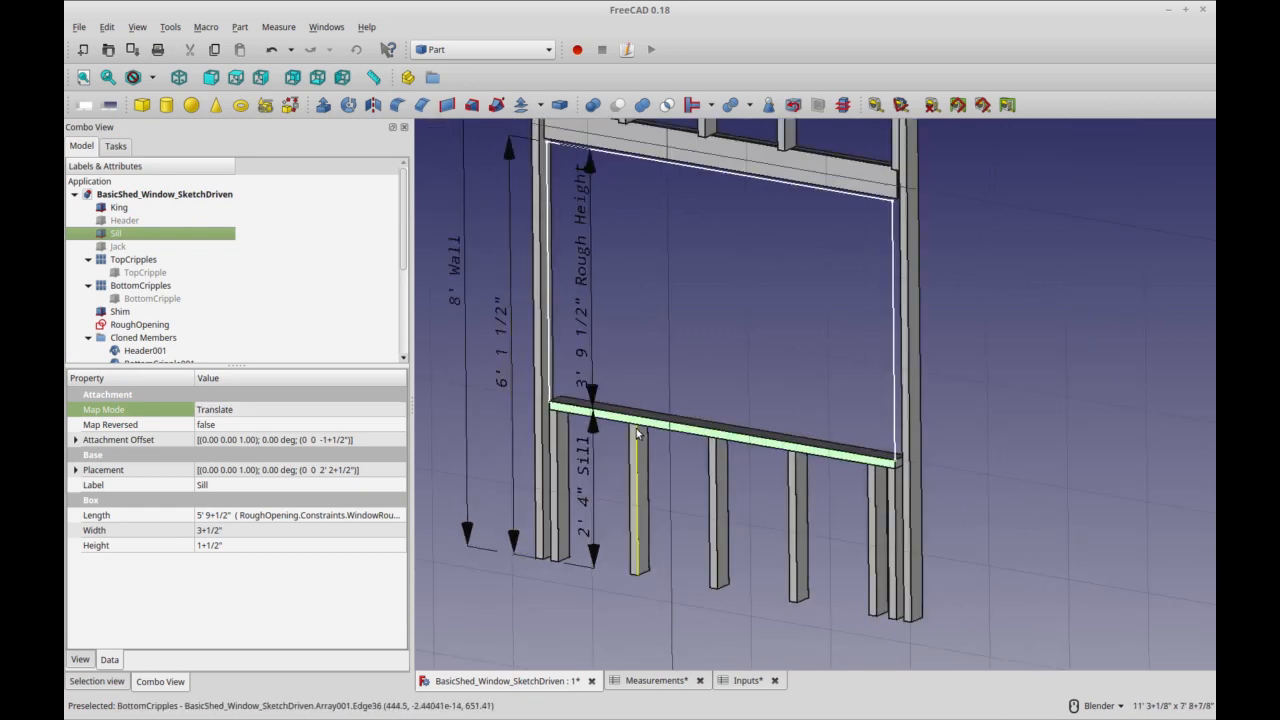
left_click(631, 421)
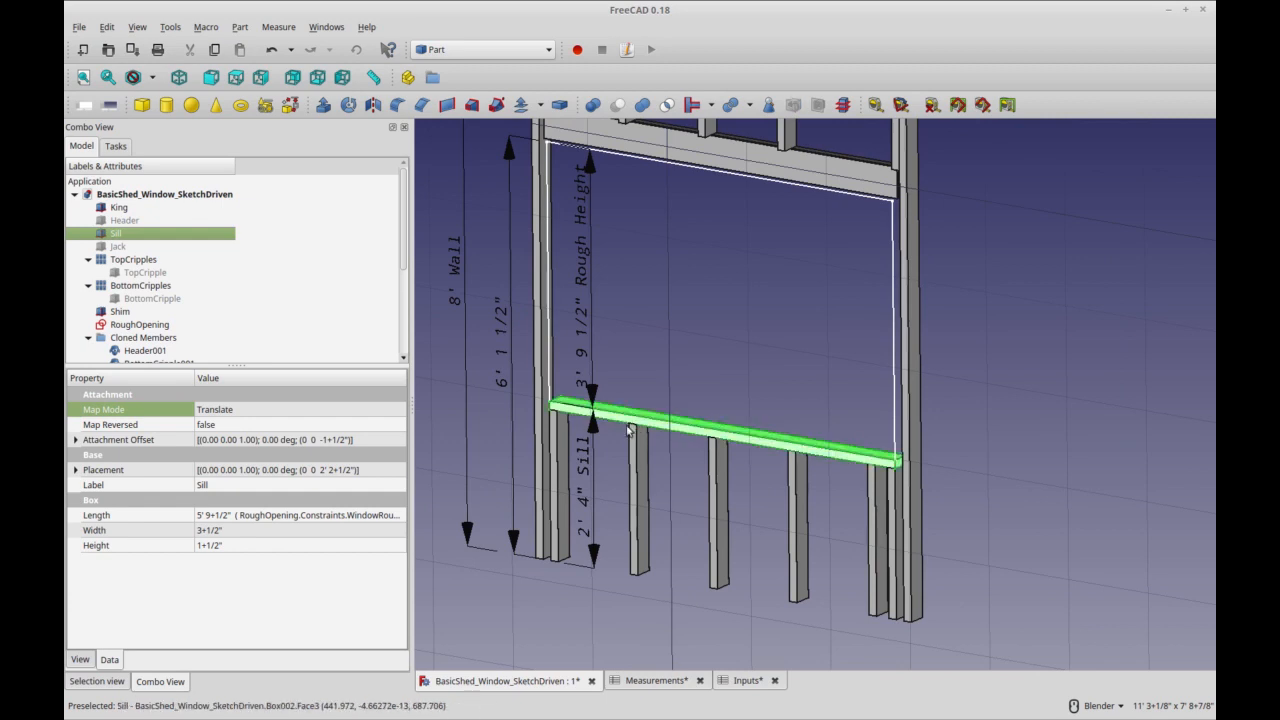
Open the transform handles of the King stud, examine where its origin lies, and close them
left_click(540, 548)
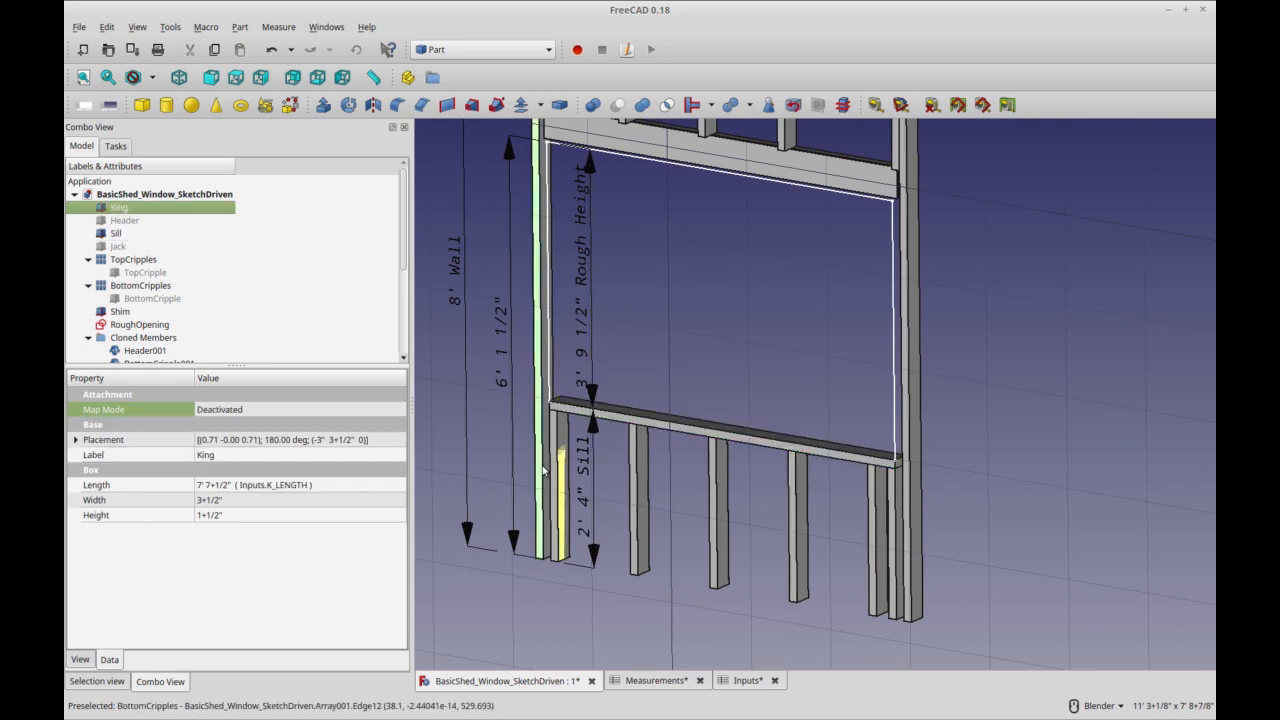
right_click(206, 208)
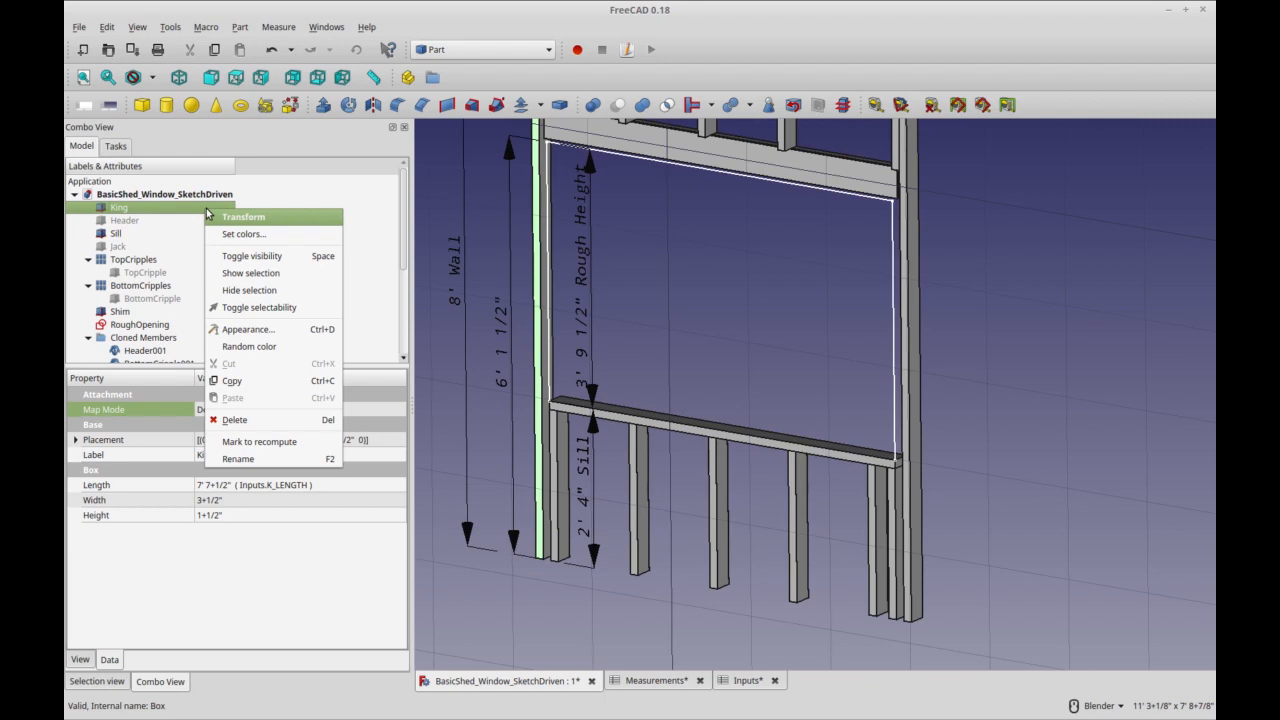
left_click(215, 216)
middle_click_drag(357, 509, 726, 456)
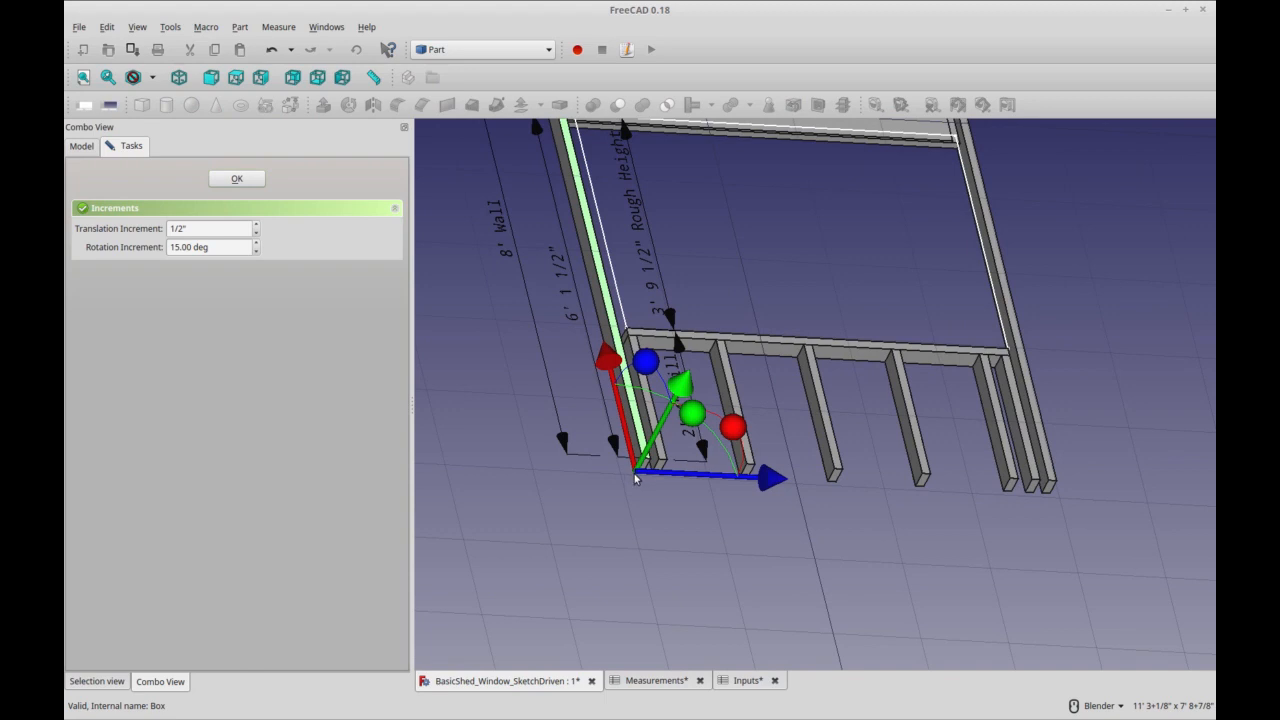
key("1")
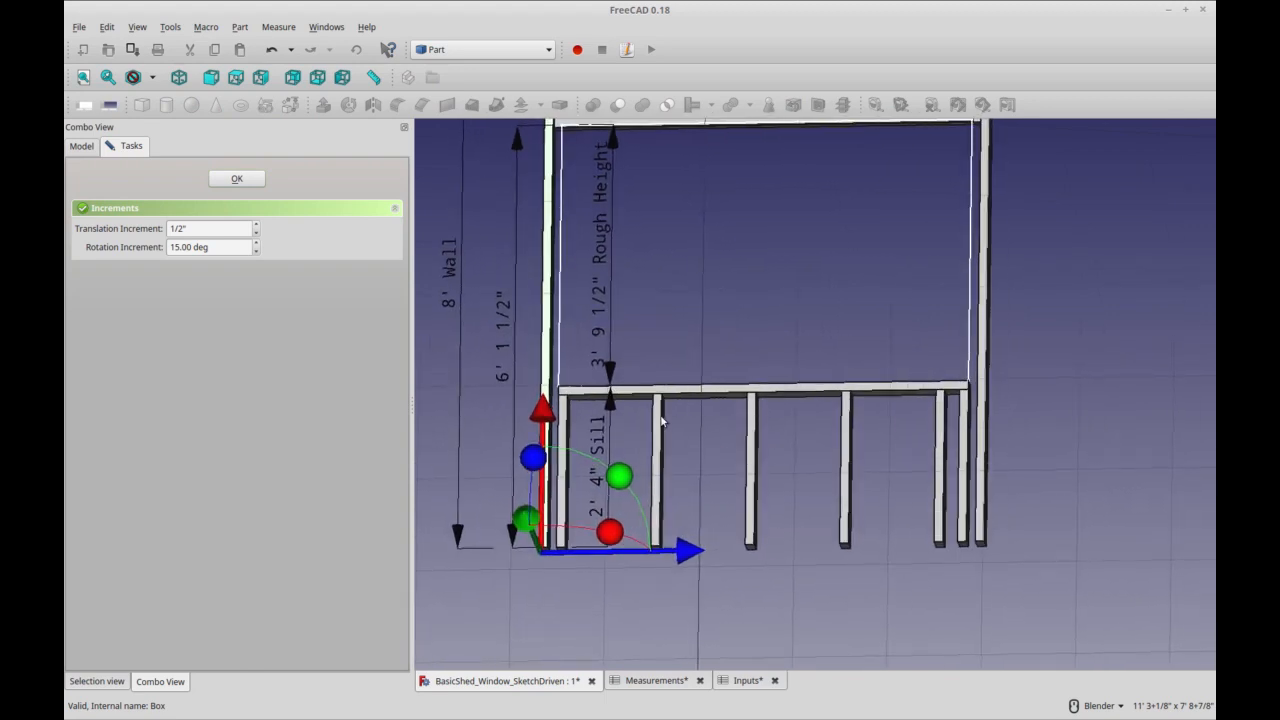
left_click(250, 180)
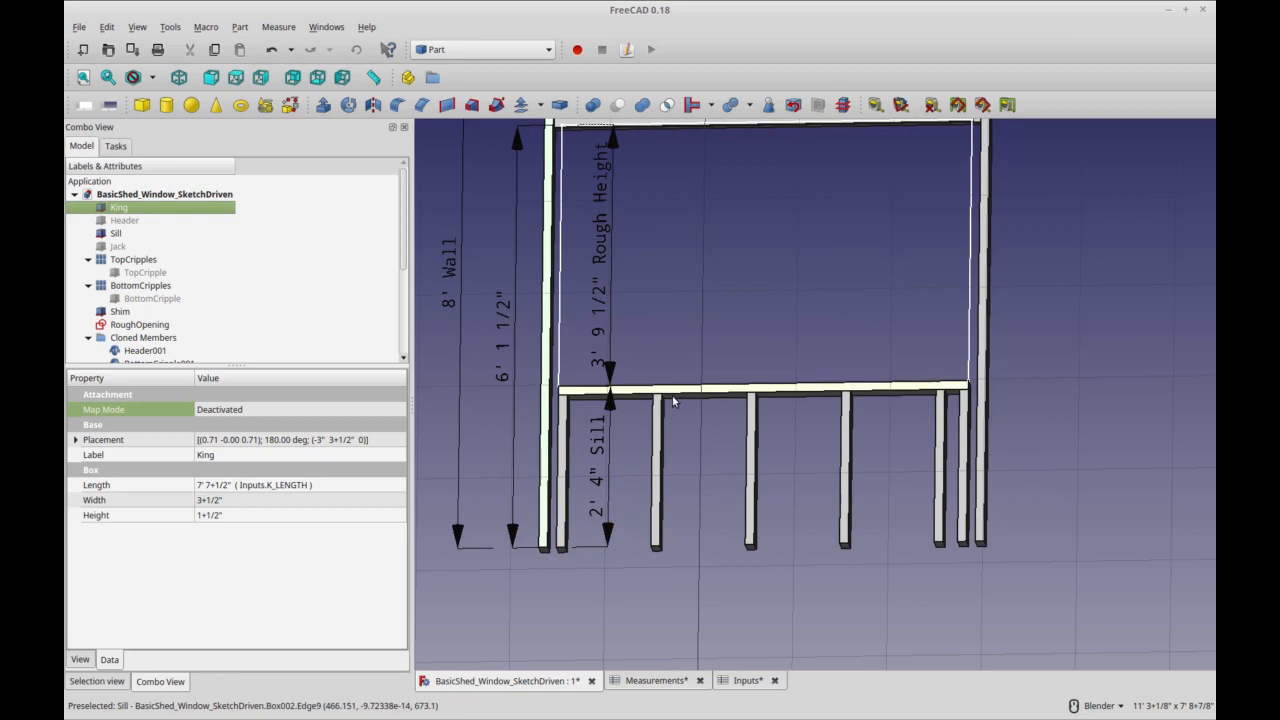
Open the transform handles of the Header, examine where its origin lies, and close them
left_click(194, 220)
right_click(194, 220)
left_click(257, 230)
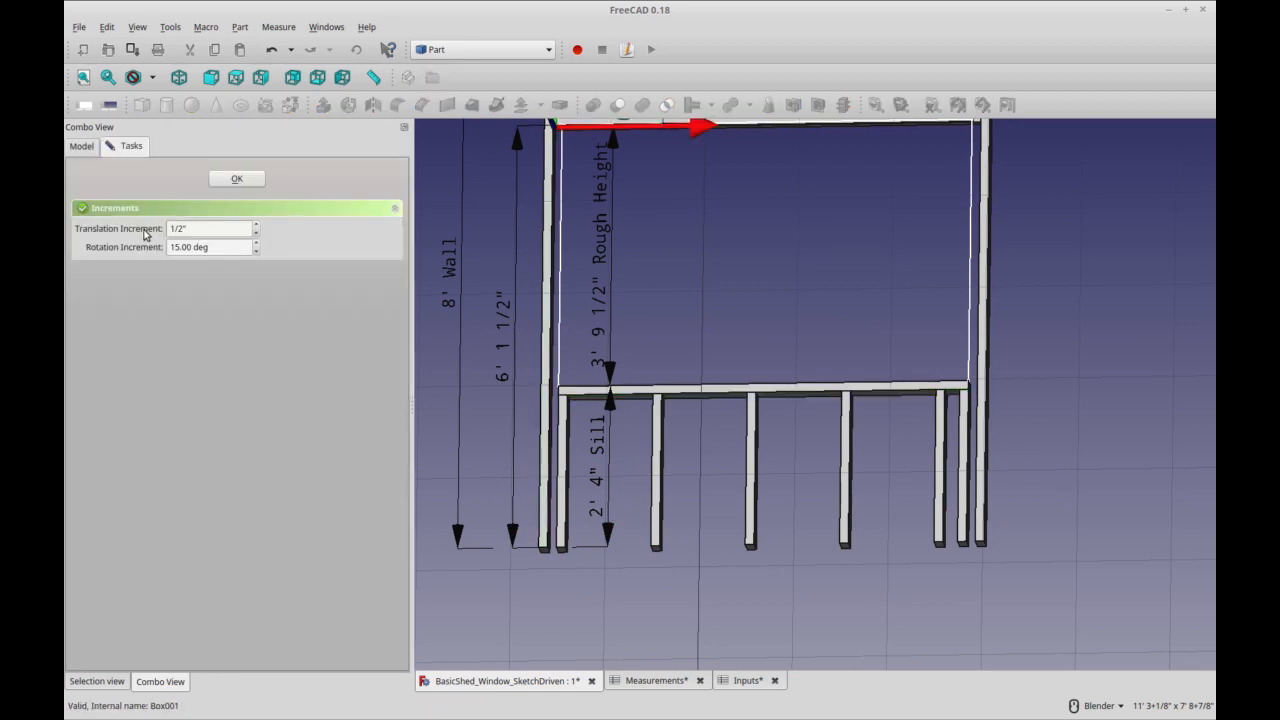
left_click(240, 180)
Open the transform handles of the Sill, examine its origin relative to the RoughOpening sketch corner, and close them
left_click(160, 286)
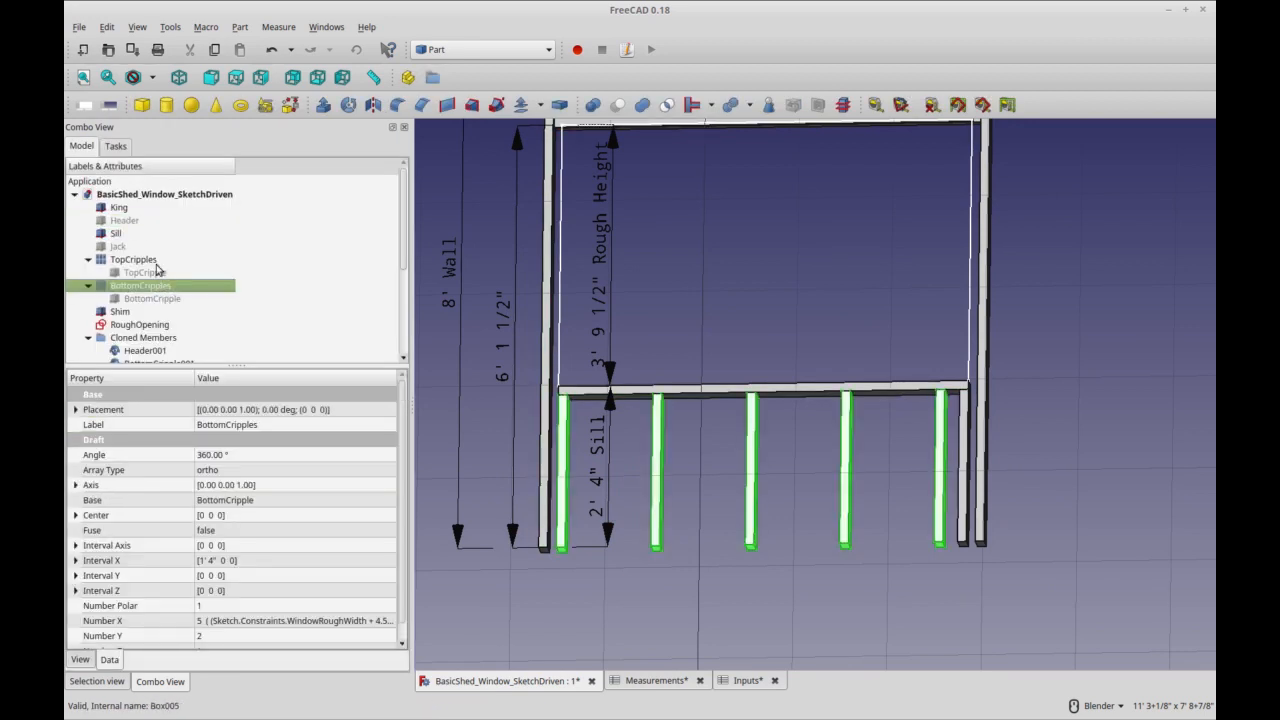
left_click(143, 235)
right_click(143, 236)
left_click(190, 247)
middle_click_drag(650, 441, 705, 415)
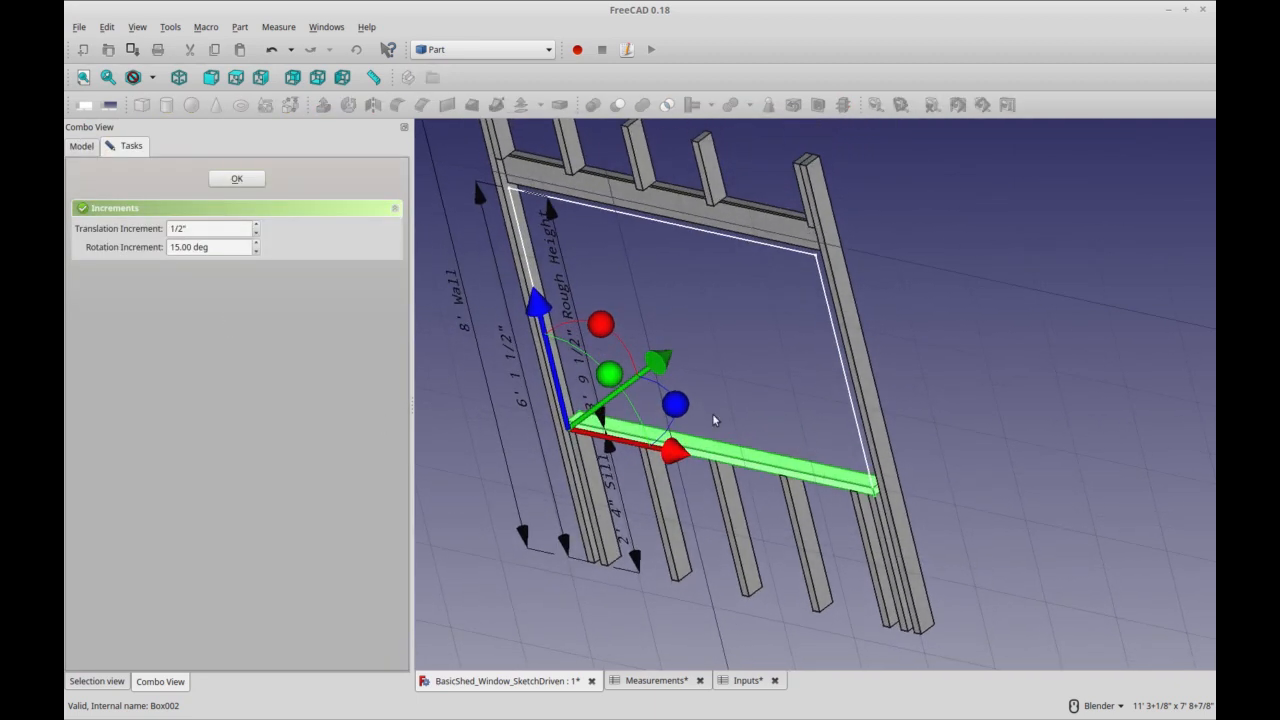
middle_click_drag(619, 261, 745, 338)
mouse_move(928, 346)
middle_mouse_down()
mouse_move(900, 308)
mouse_move(934, 350)
middle_mouse_up()
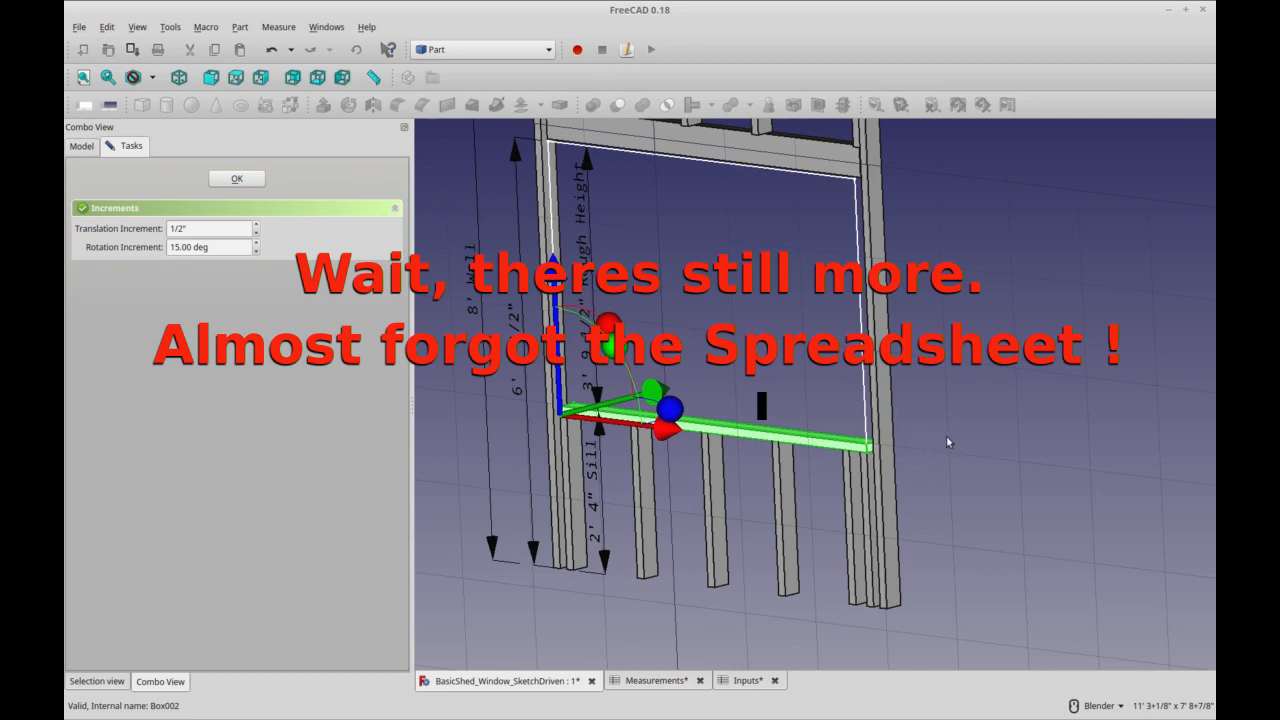
middle_click_drag(961, 459, 961, 449)
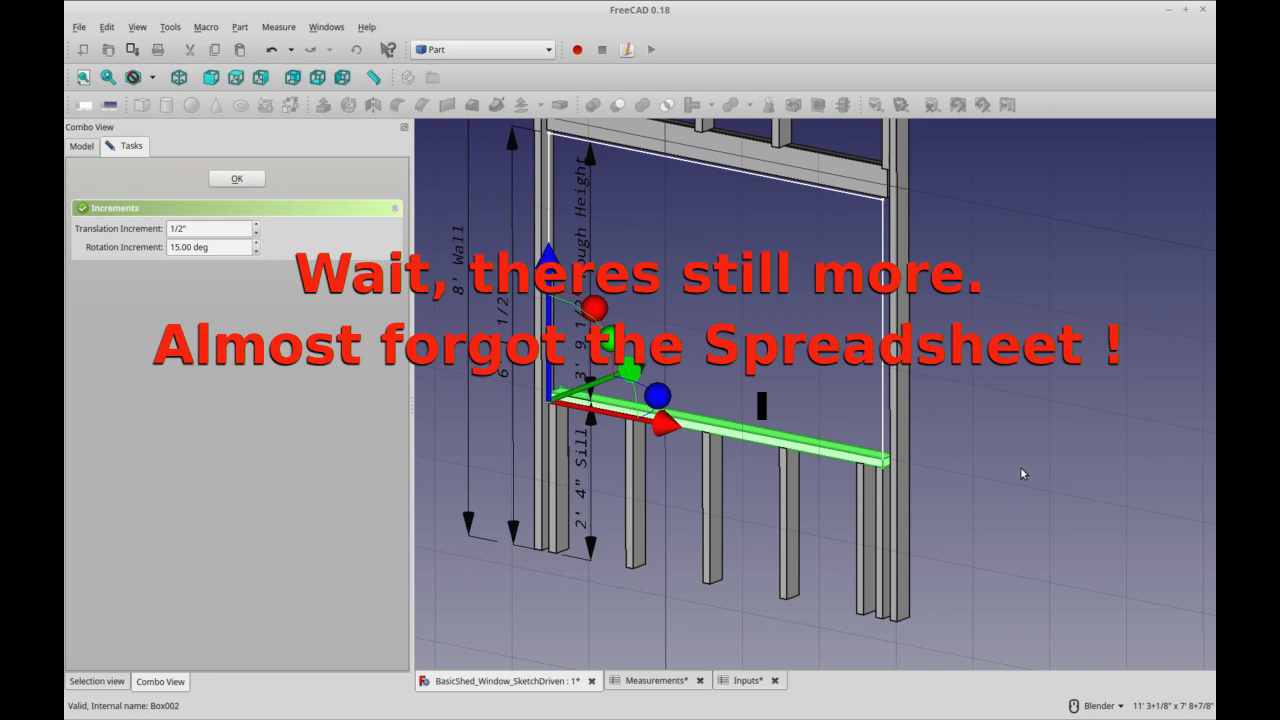
left_click(237, 179)
Save the window frame document
middle_click_drag(955, 443, 995, 472)
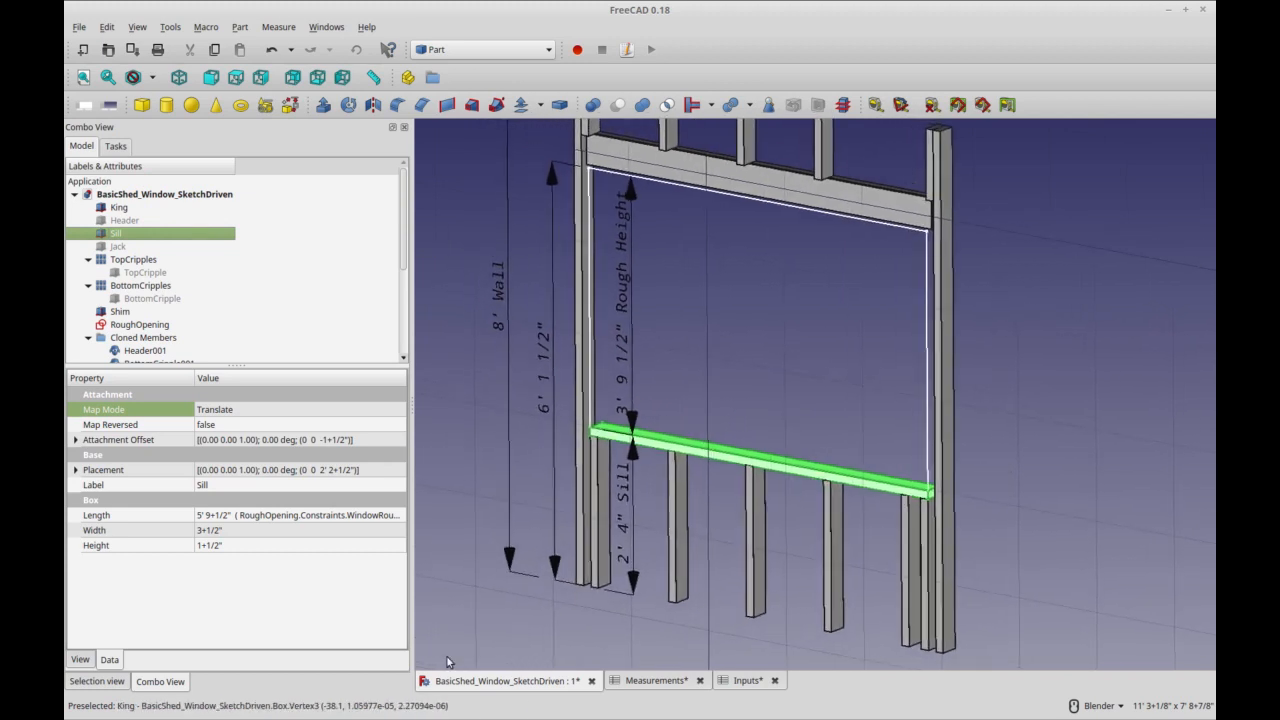
middle_click_drag(447, 661, 490, 636, "shift")
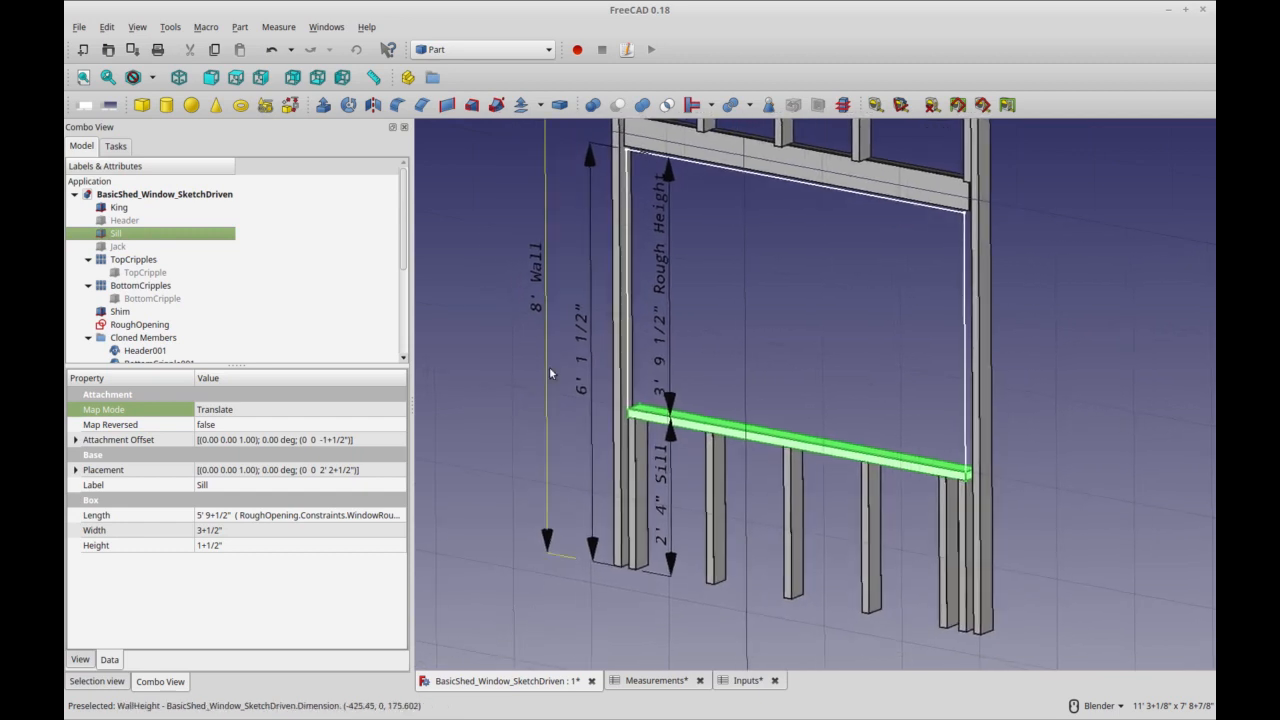
left_click(133, 49)
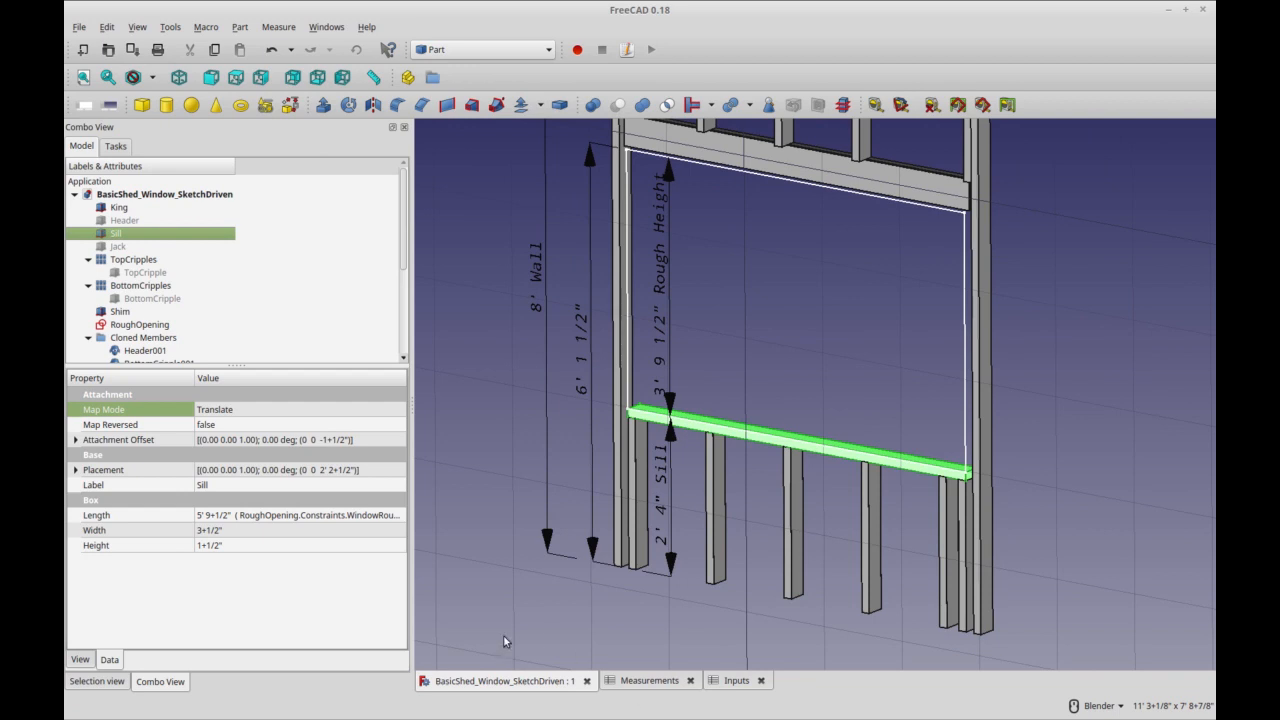
Look through the Measurements and Inputs spreadsheets, and return to the 3D view of the frame
left_click(648, 681)
left_click(735, 681)
left_click(665, 683)
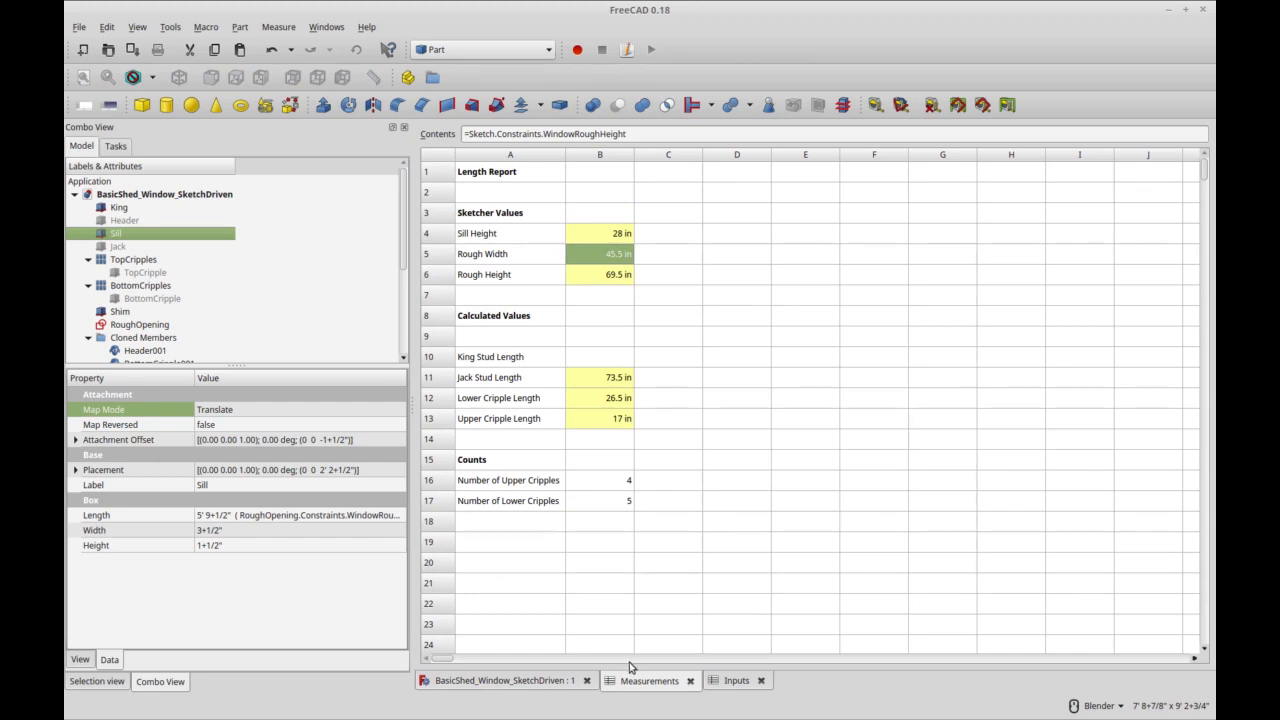
left_click(552, 681)
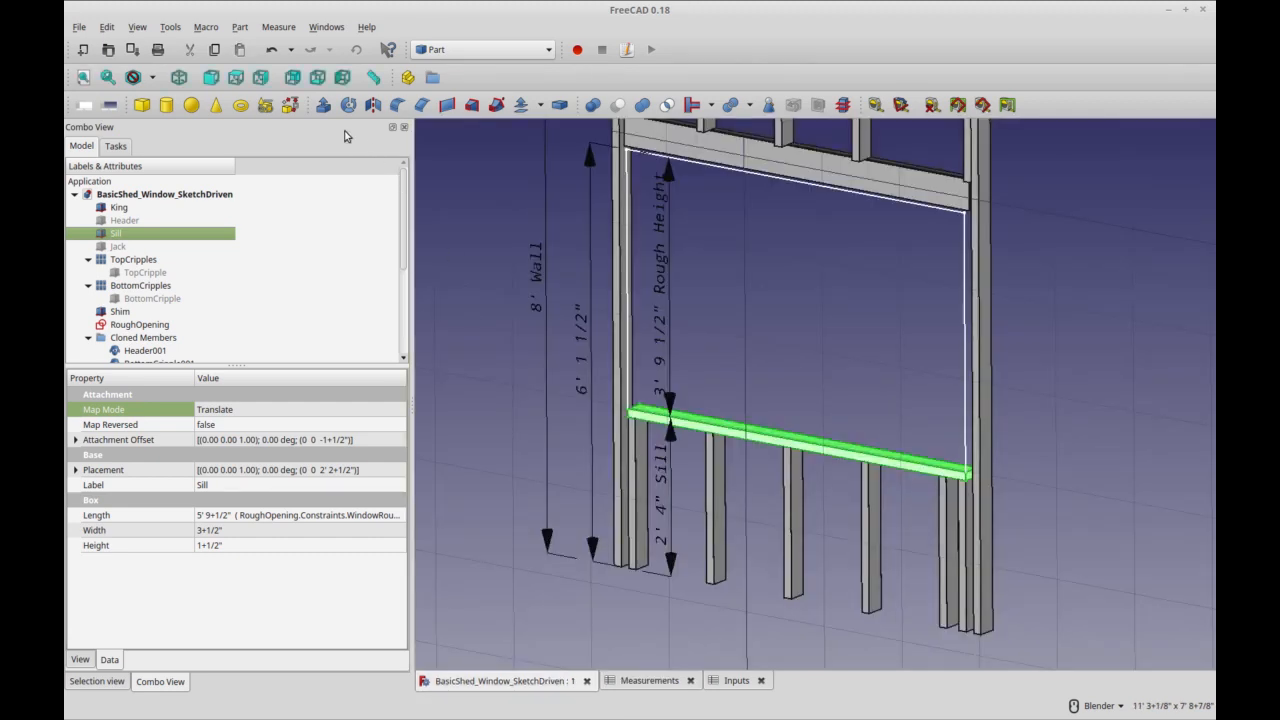
Tile the open windows so the 3D view, Measurements and Inputs are shown together
left_click(326, 27)
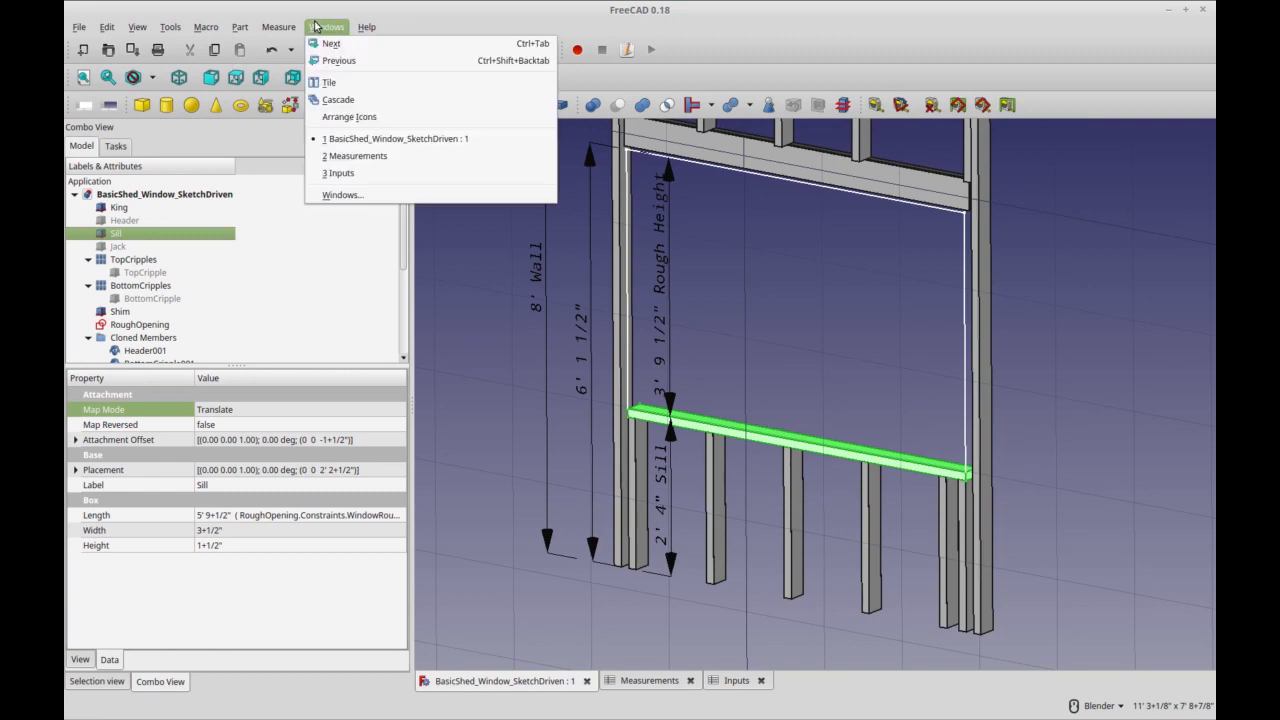
left_click(330, 82)
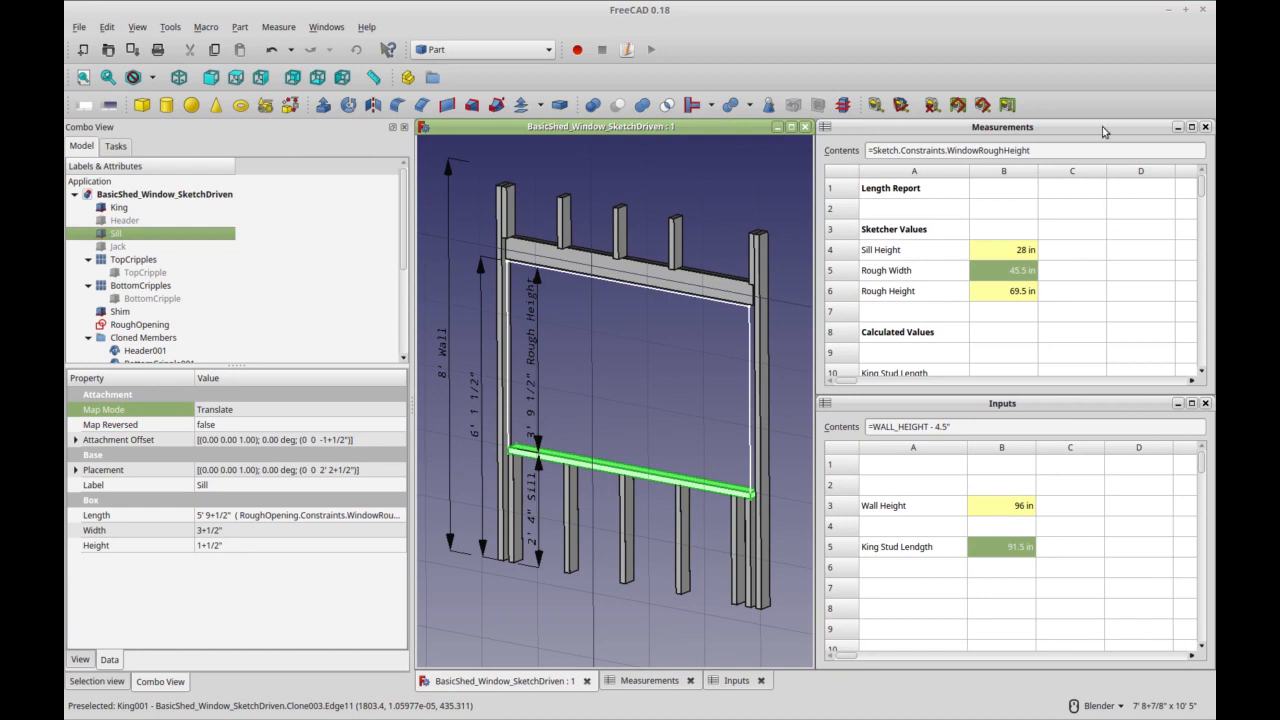
left_click(1104, 130)
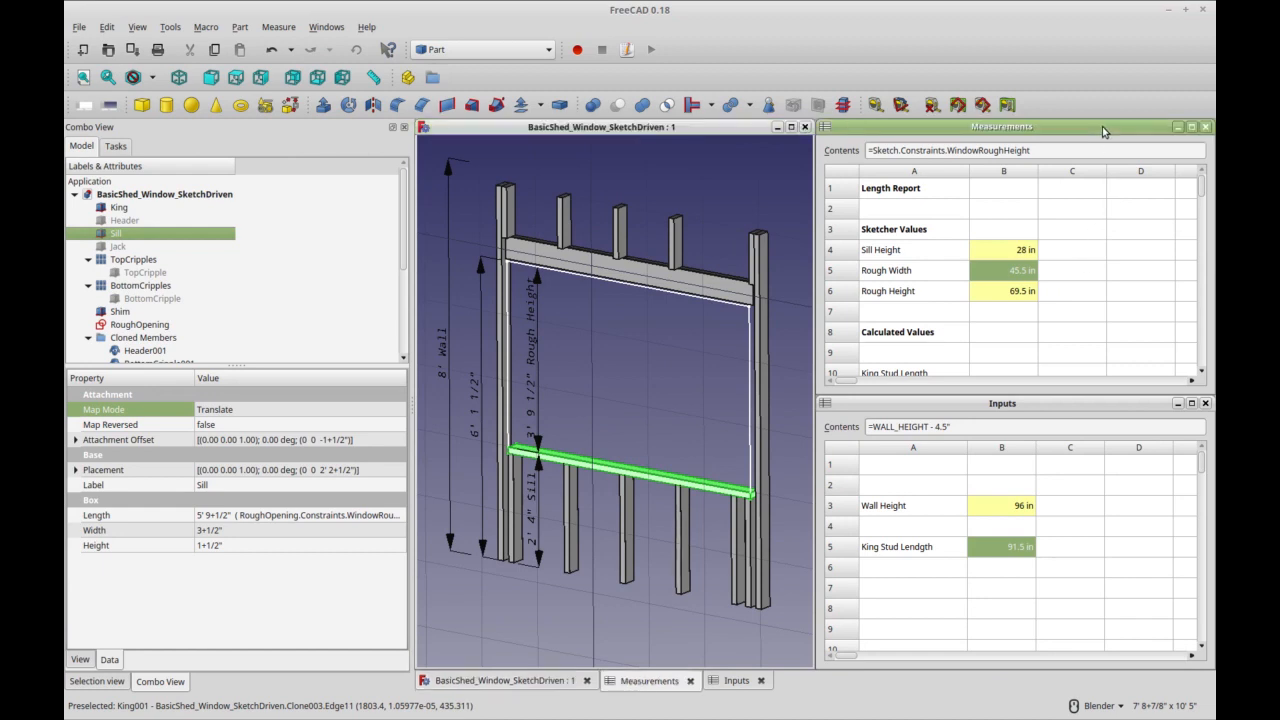
left_click(1043, 406)
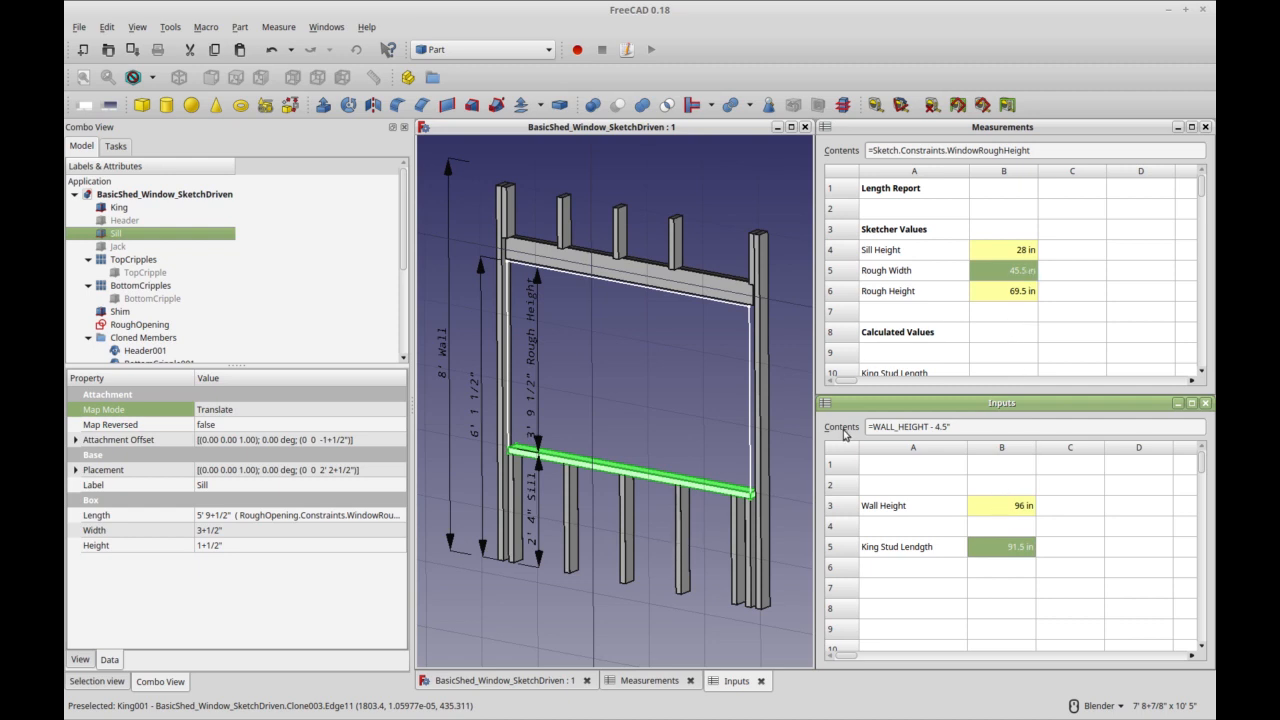
left_click(1045, 131)
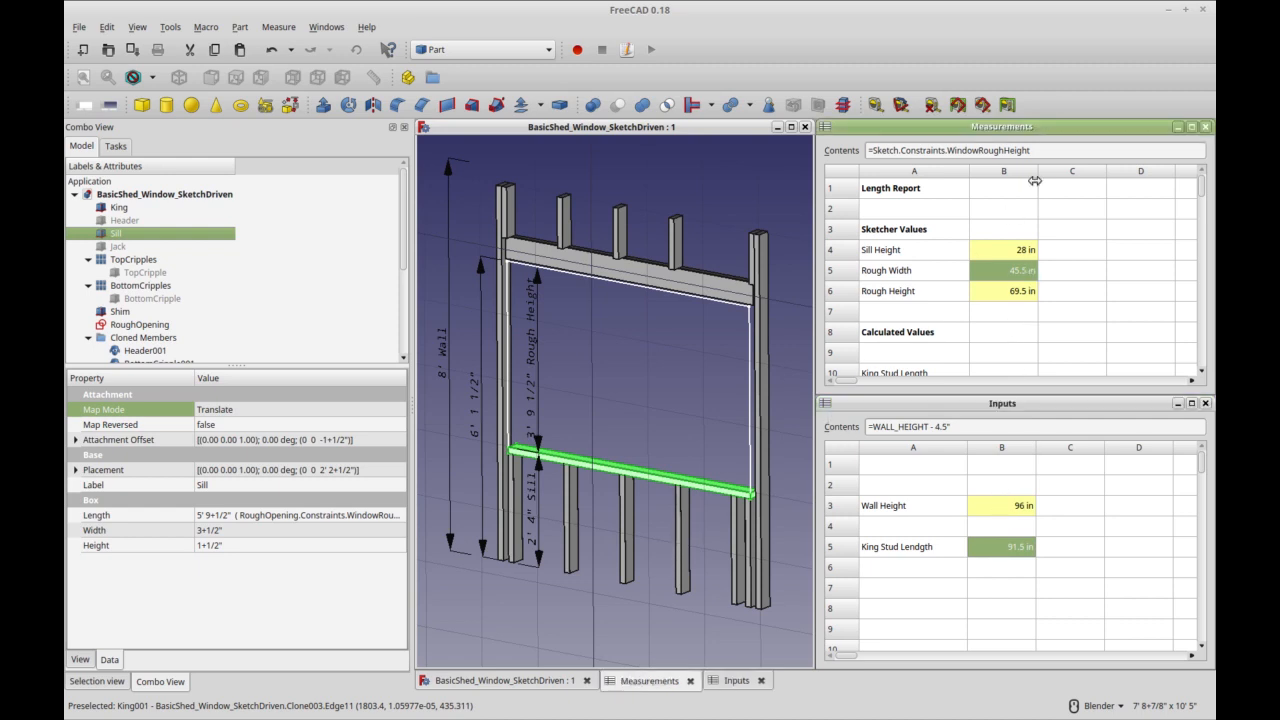
left_click(1037, 409)
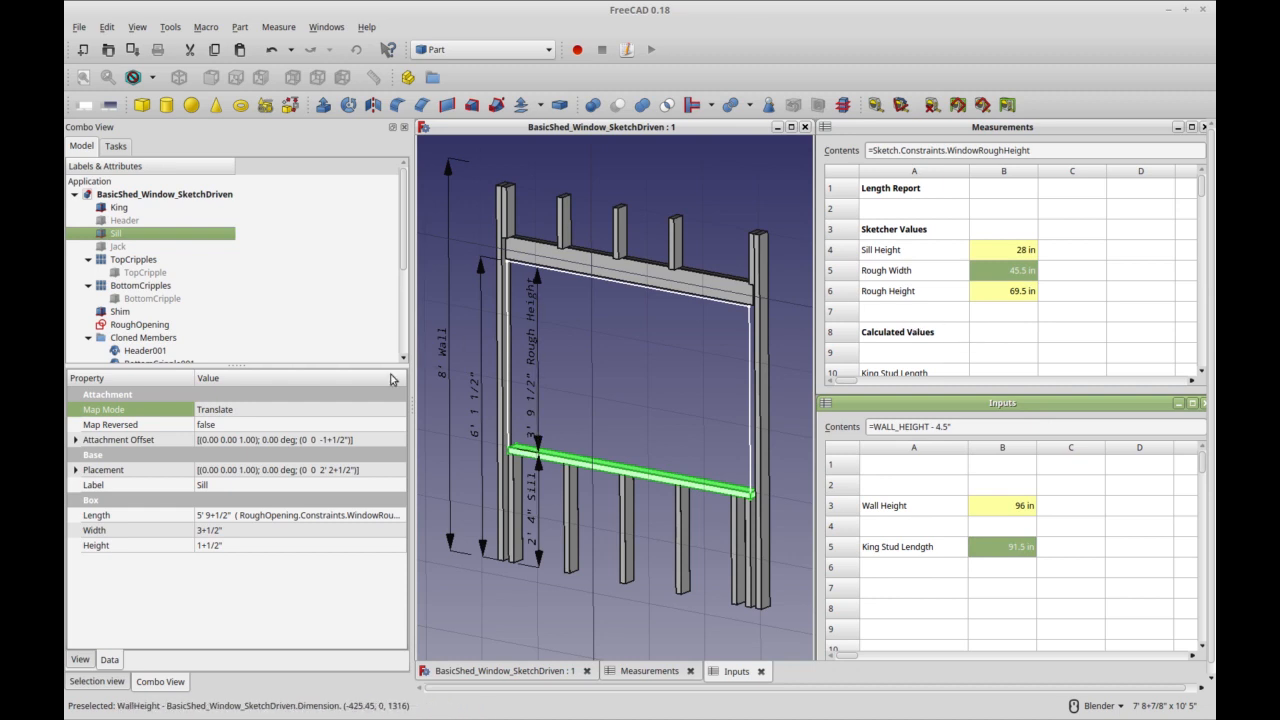
Examine the Sill Height formula in the Measurements spreadsheet and the matching sill dimension in the 3D view
left_click(1012, 257)
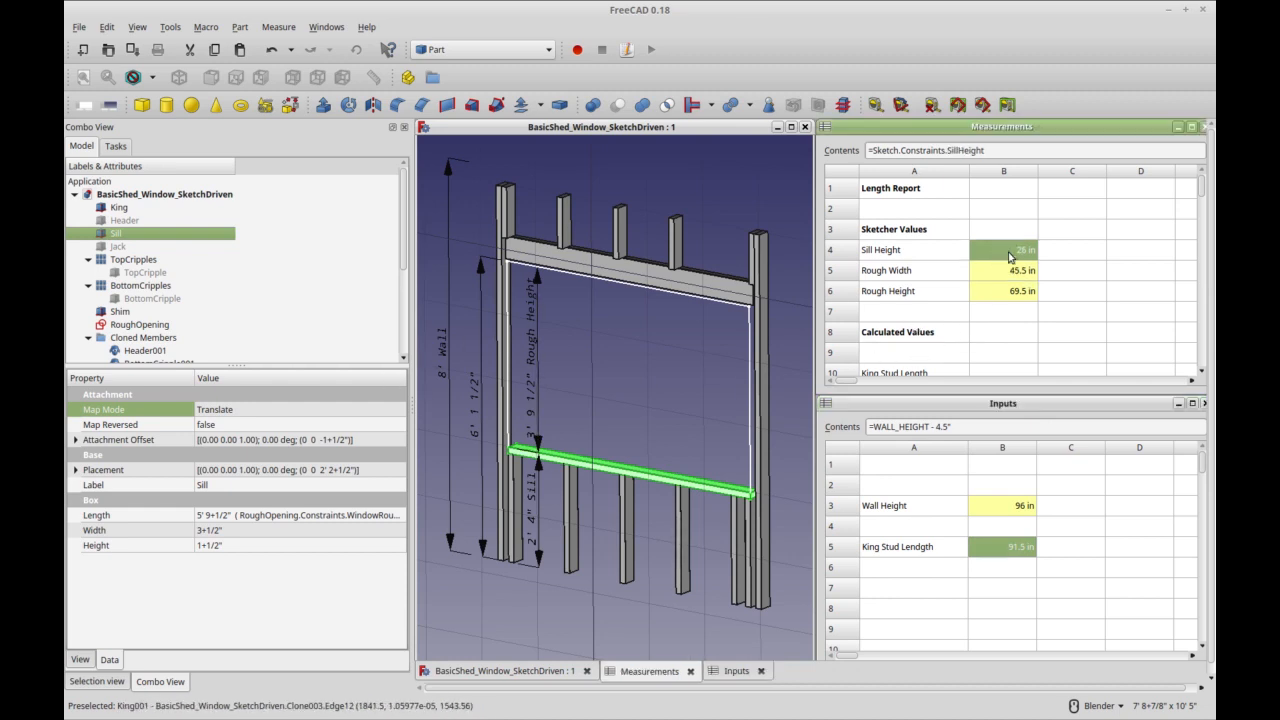
left_click(912, 259)
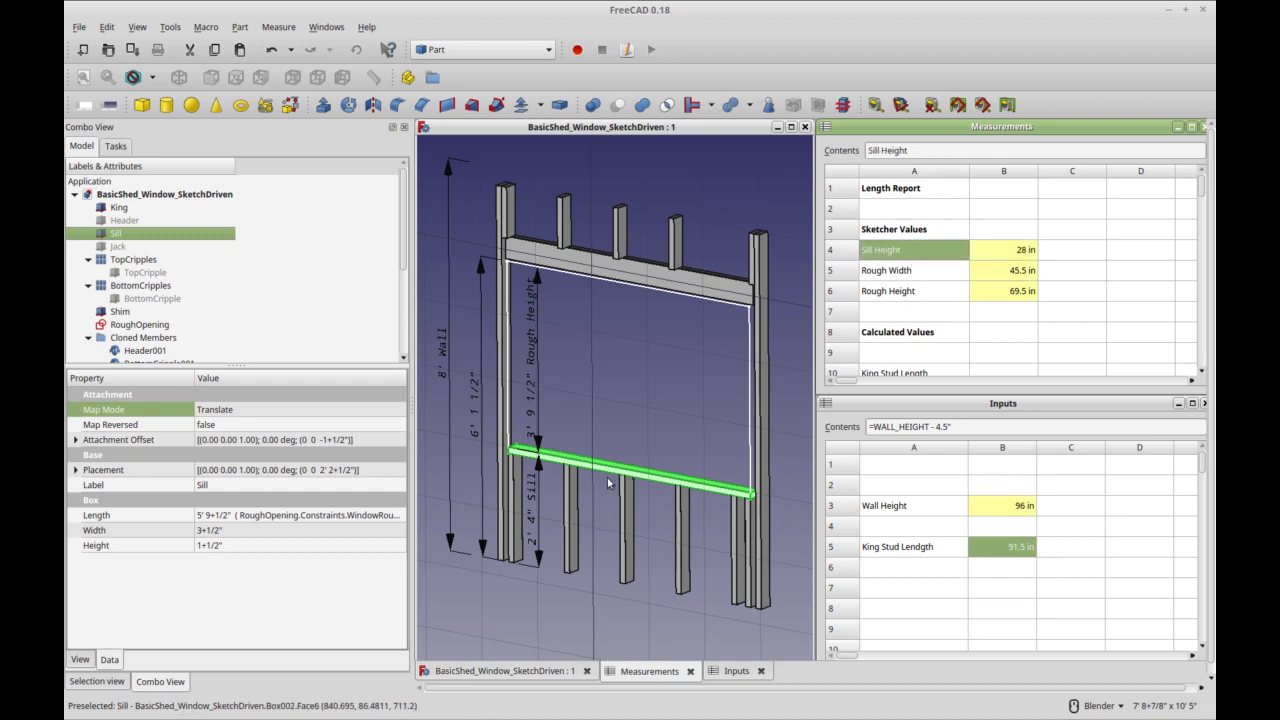
left_click(538, 488)
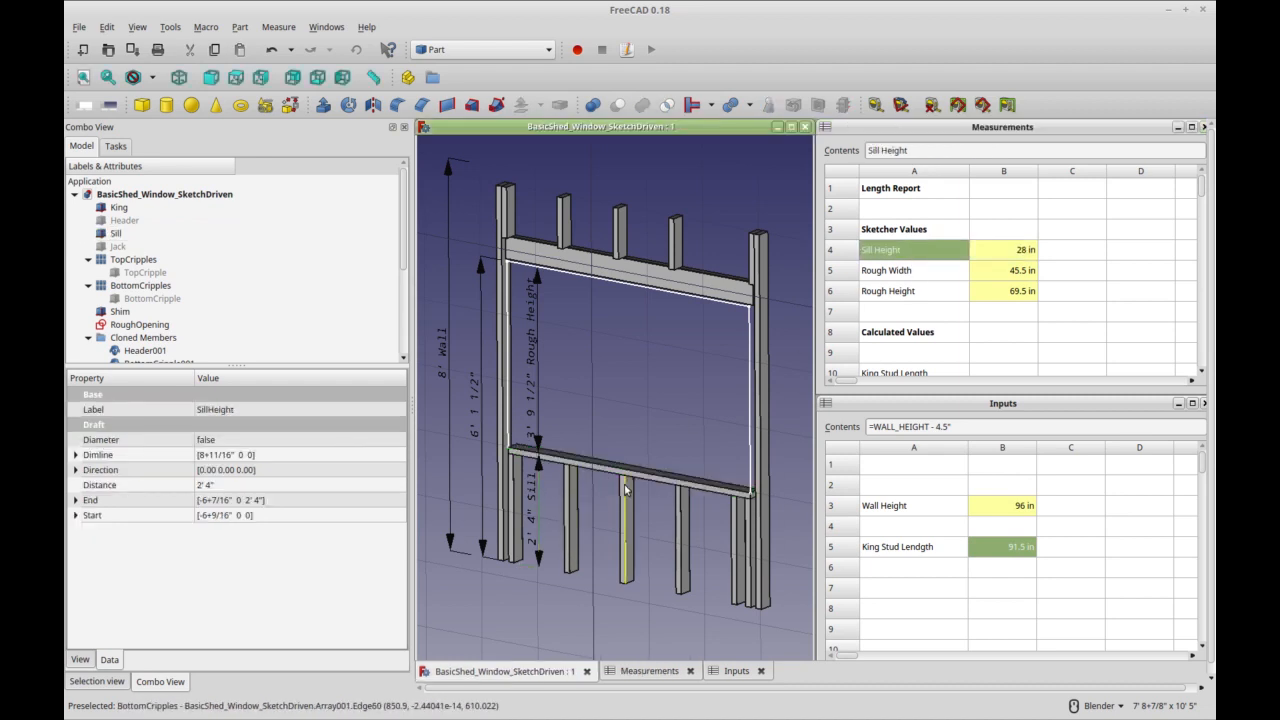
Set the Sill Height constraint of the RoughOpening sketch to 29 in
left_click(138, 325)
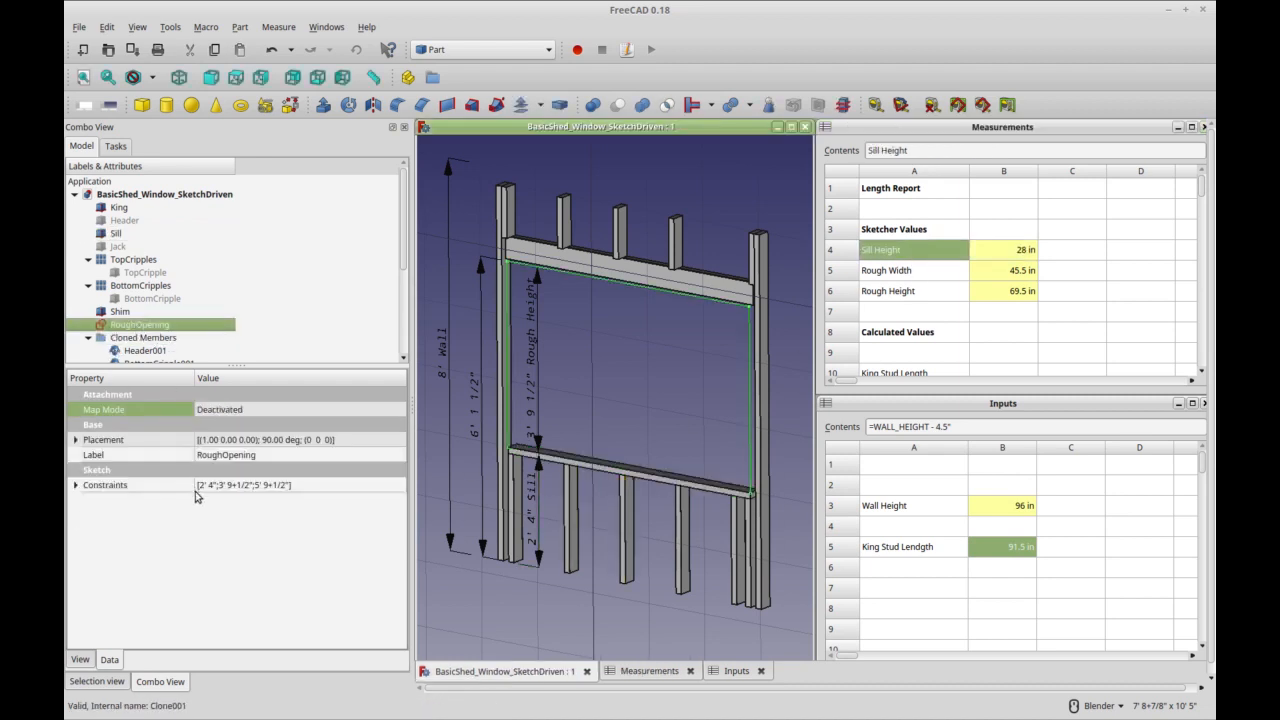
left_click(80, 486)
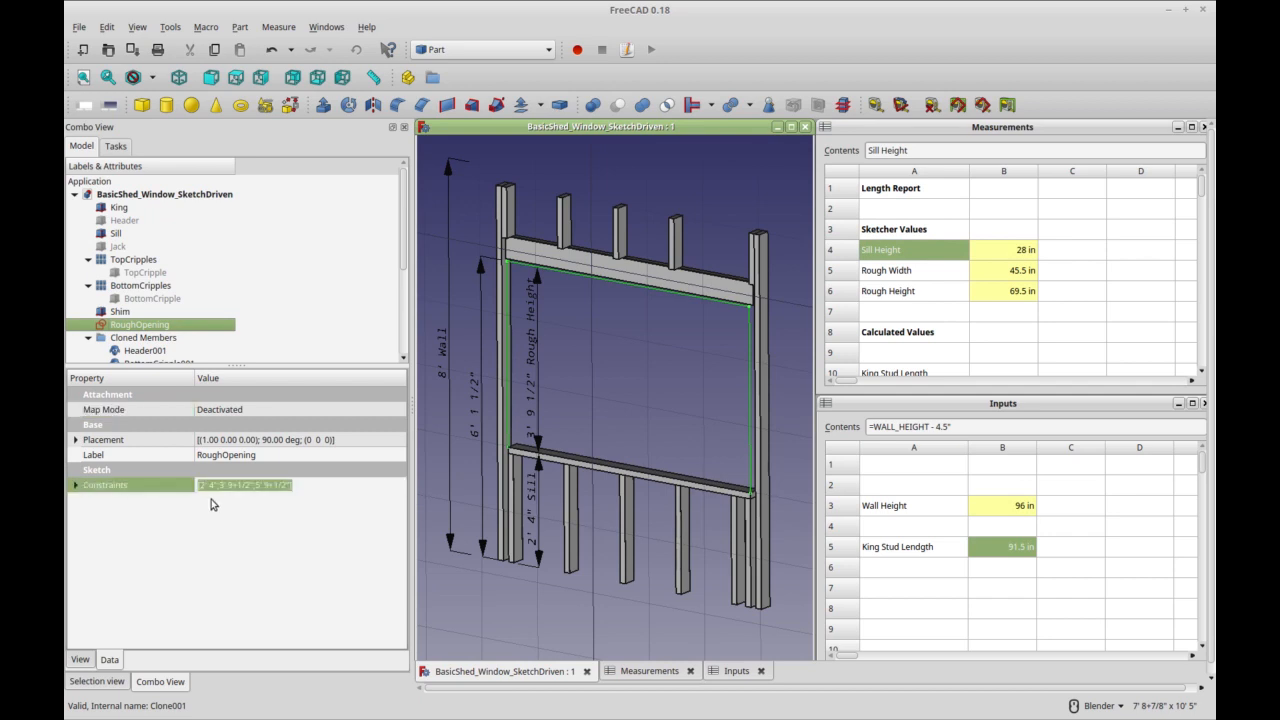
left_click(76, 486)
left_click(261, 502)
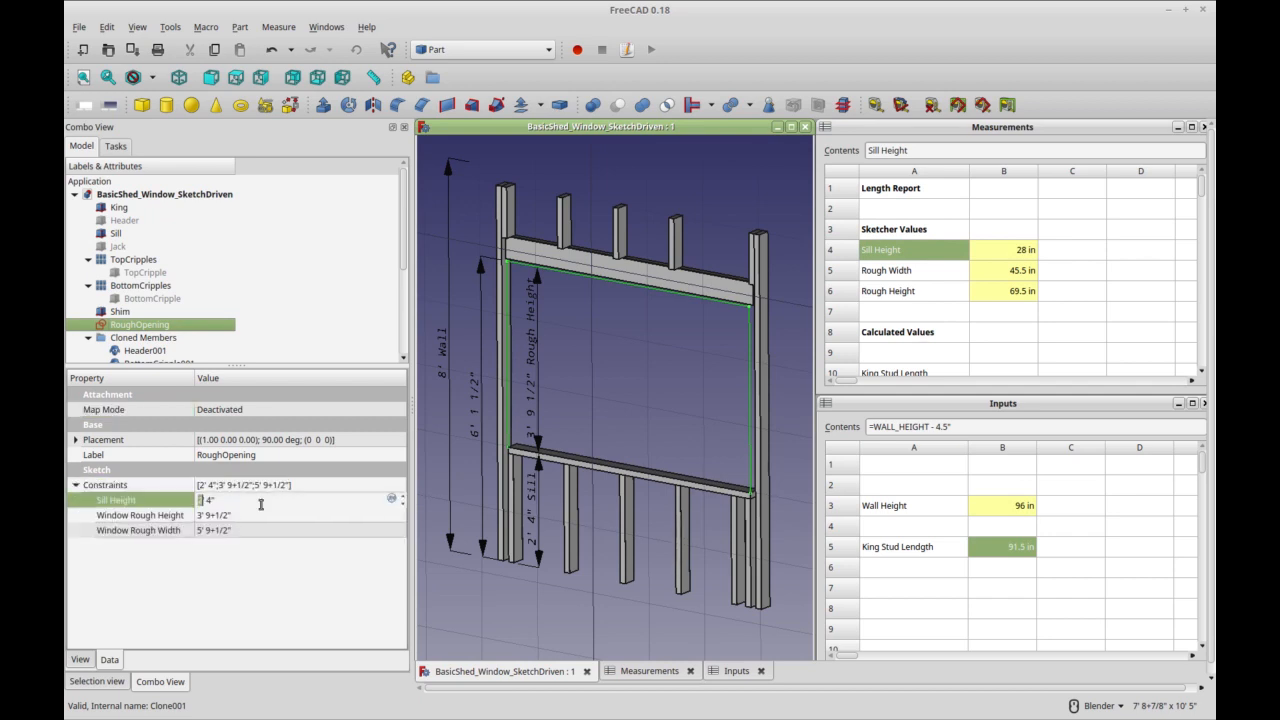
left_click(403, 498)
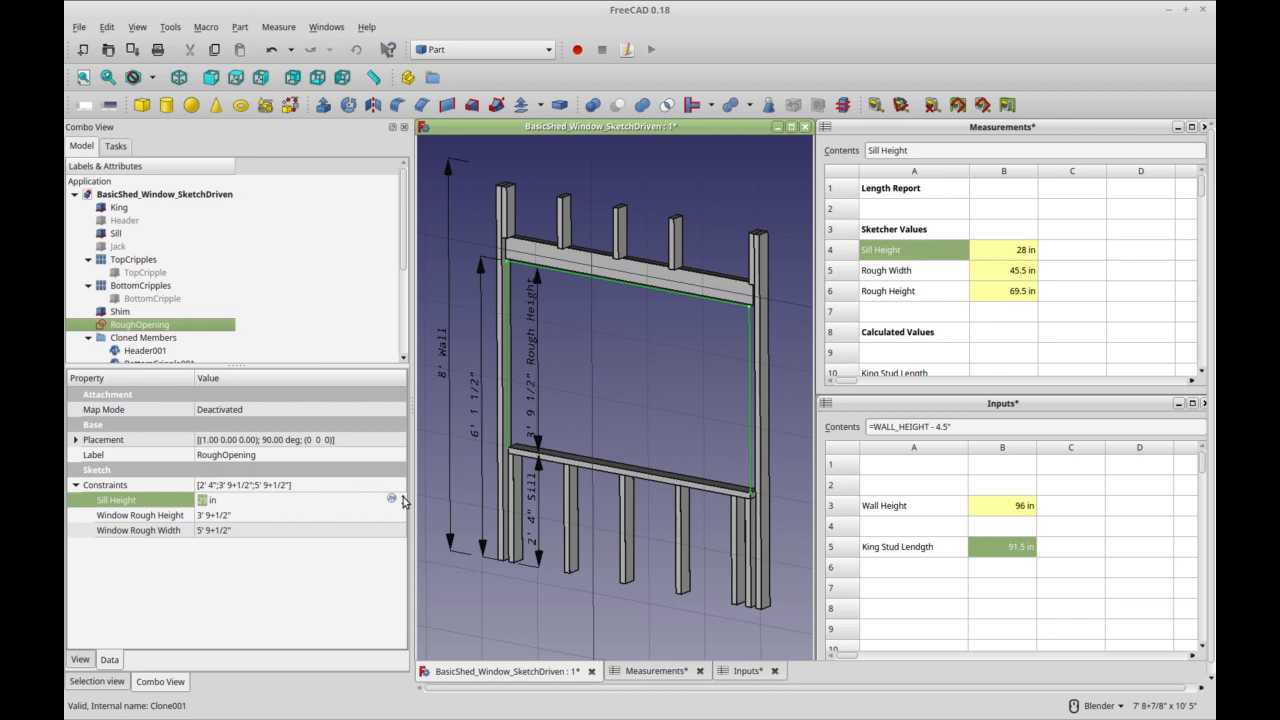
left_click(356, 517)
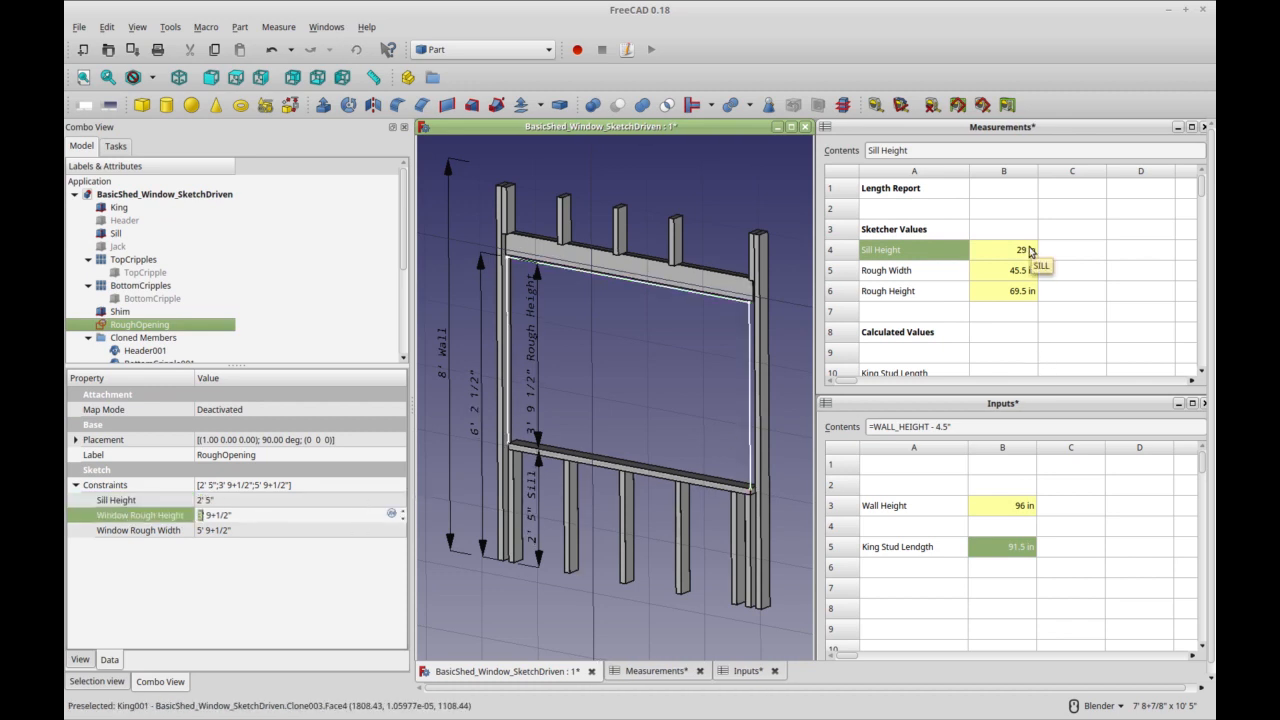
Check the alias in the cell properties of the Sill Height value, cell B4 of the Measurements spreadsheet
left_click(1088, 257)
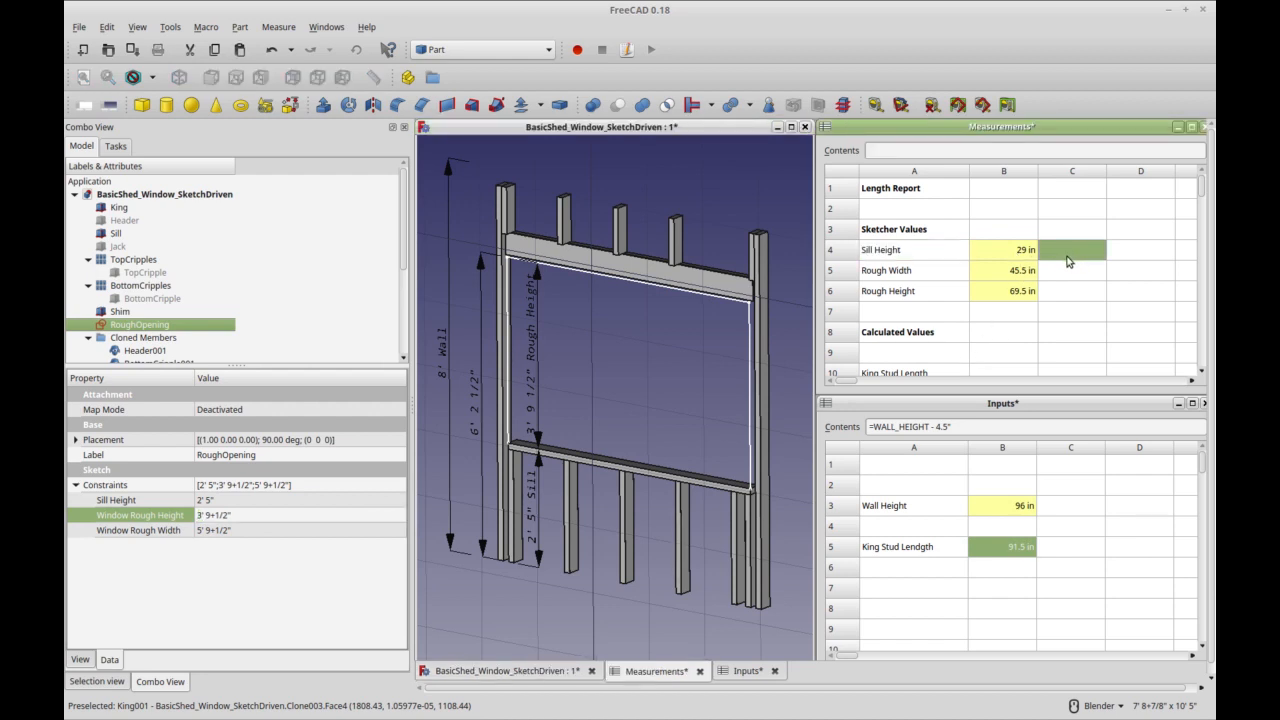
left_click(1061, 273)
left_click(1071, 256)
left_click(1024, 250)
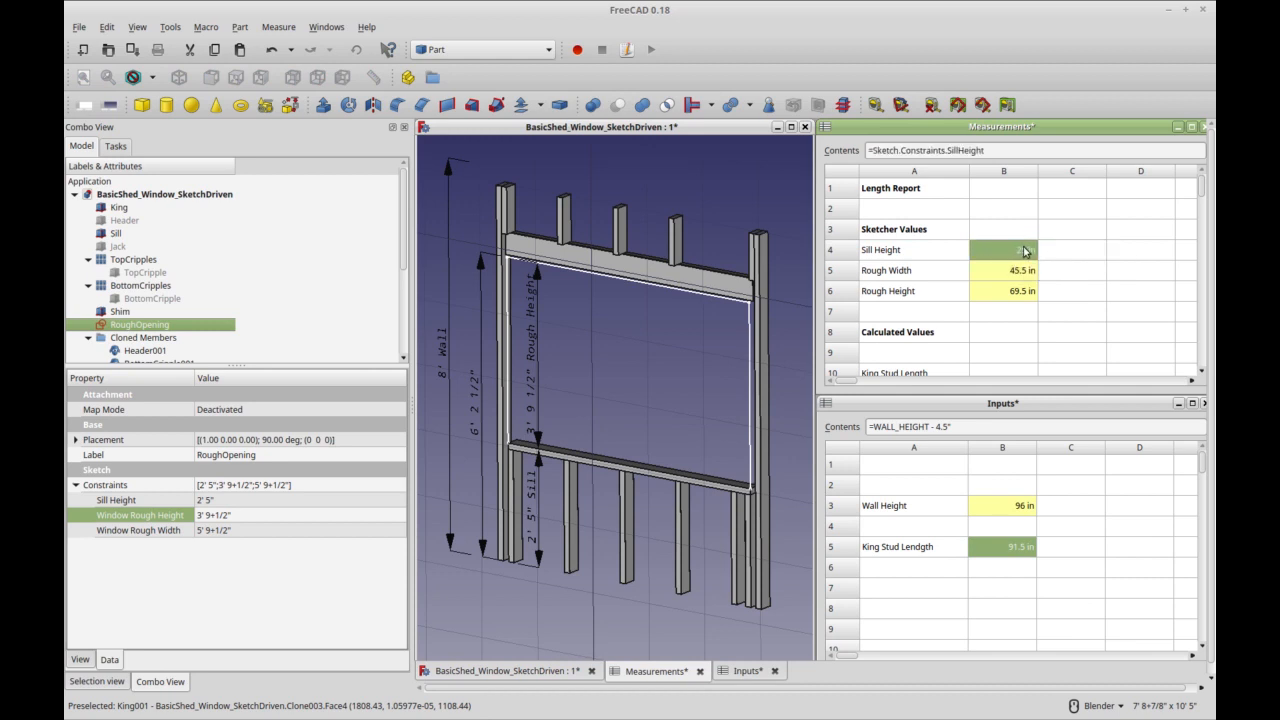
right_click(1027, 250)
left_click(1058, 256)
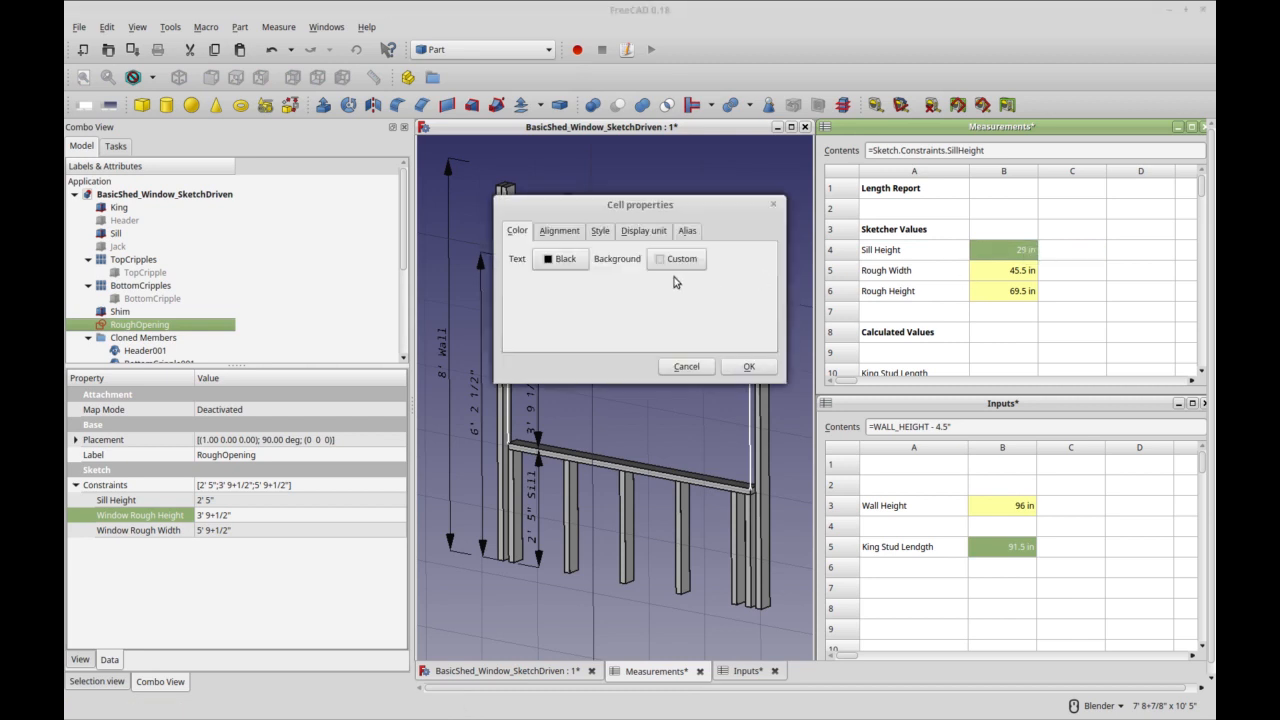
left_click(687, 232)
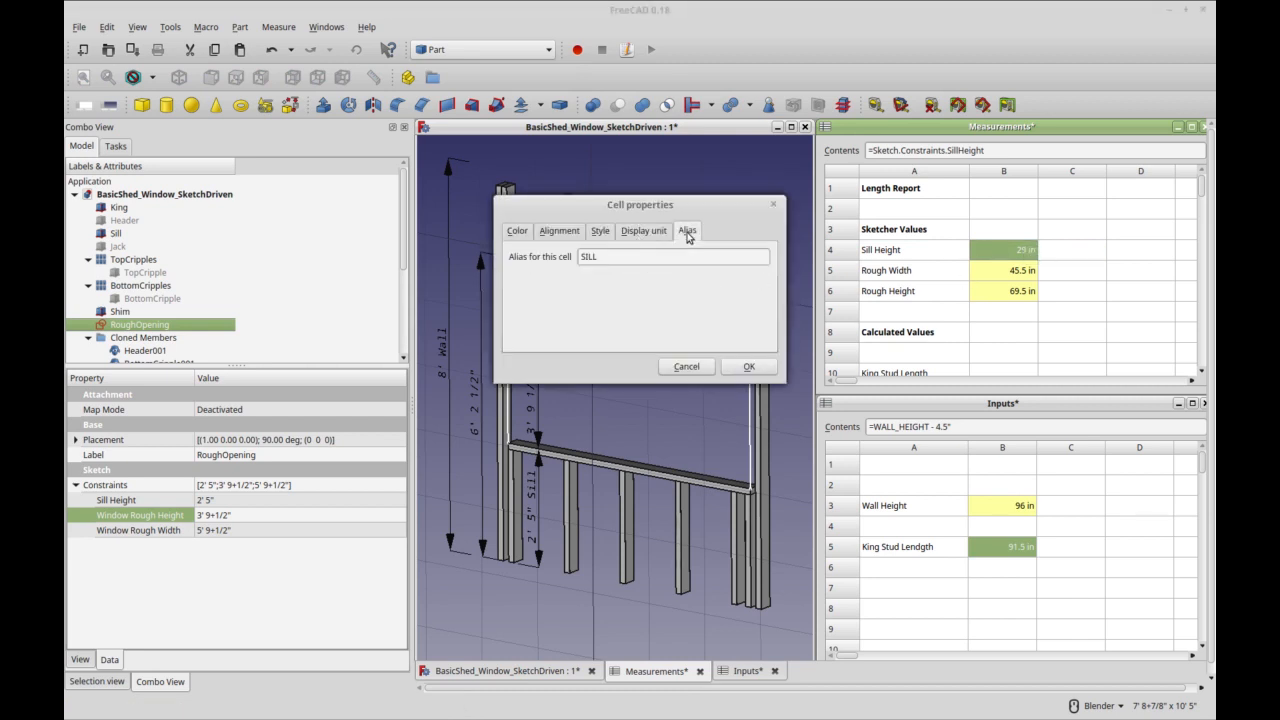
left_click(749, 366)
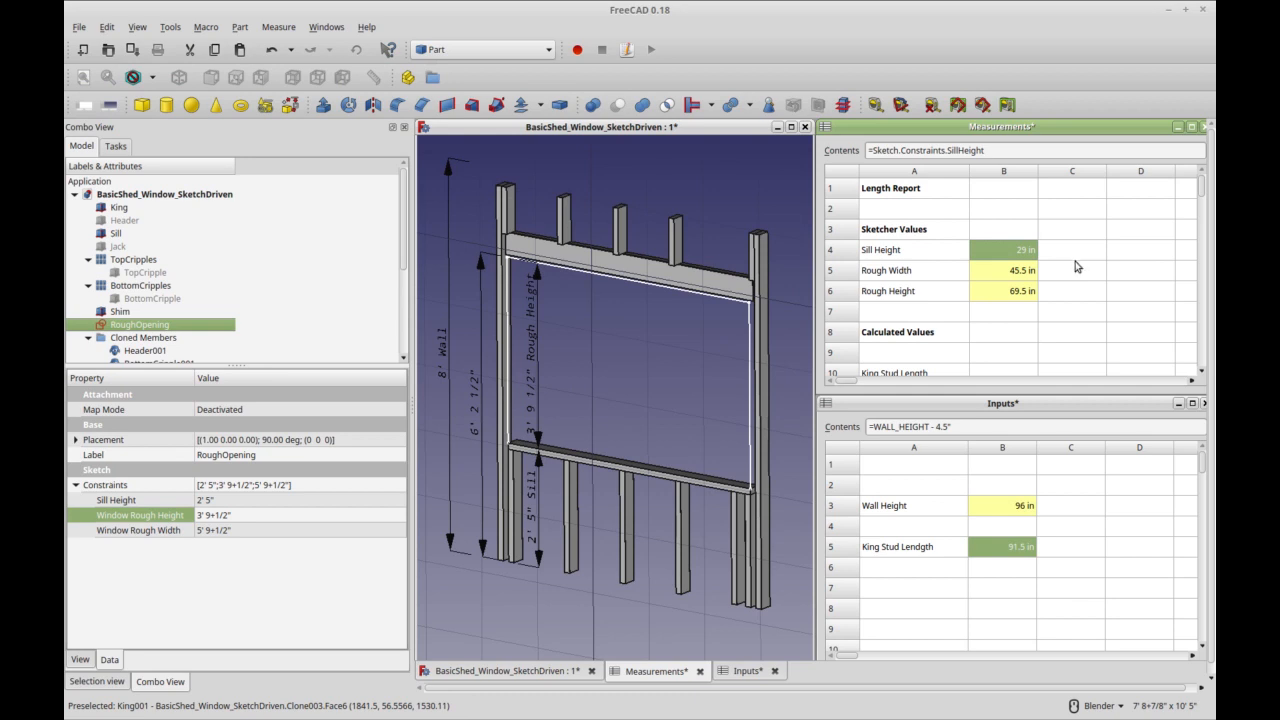
Enter the formula =SILL in cell C4 of the Measurements spreadsheet and check its contents
left_click(1075, 252)
type("Si")
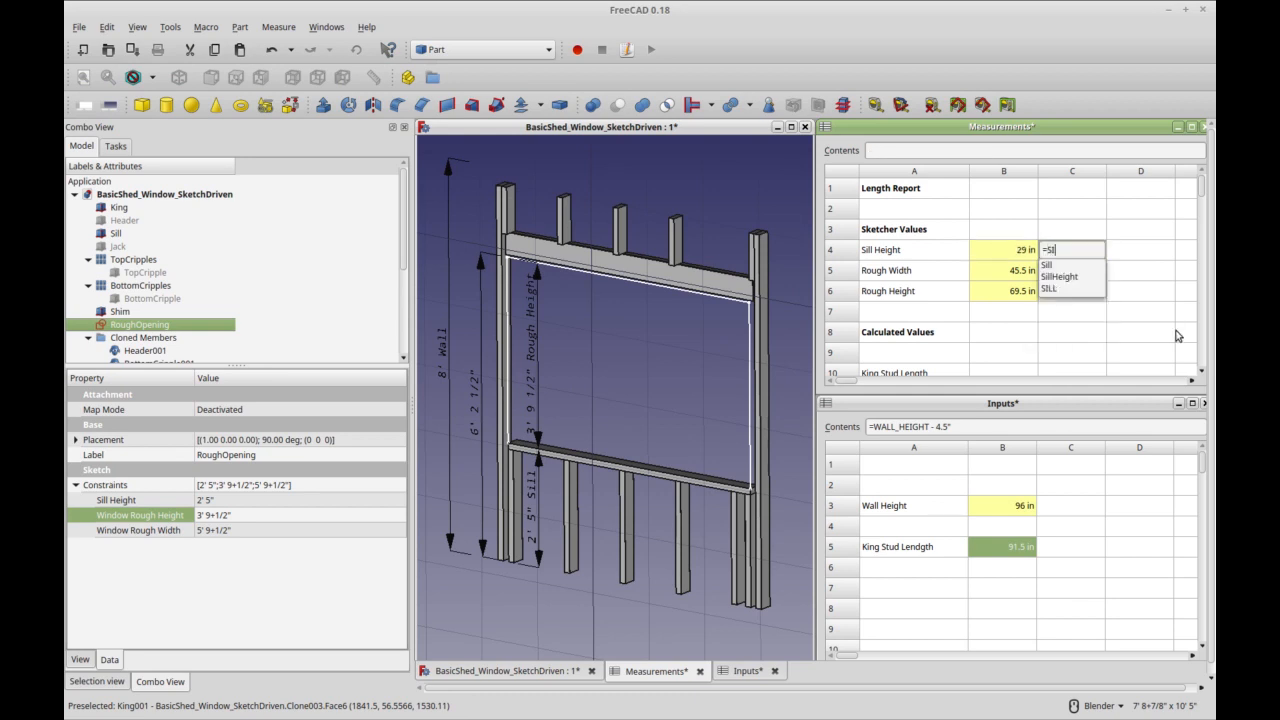
type("LL")
key("Return")
key("Return")
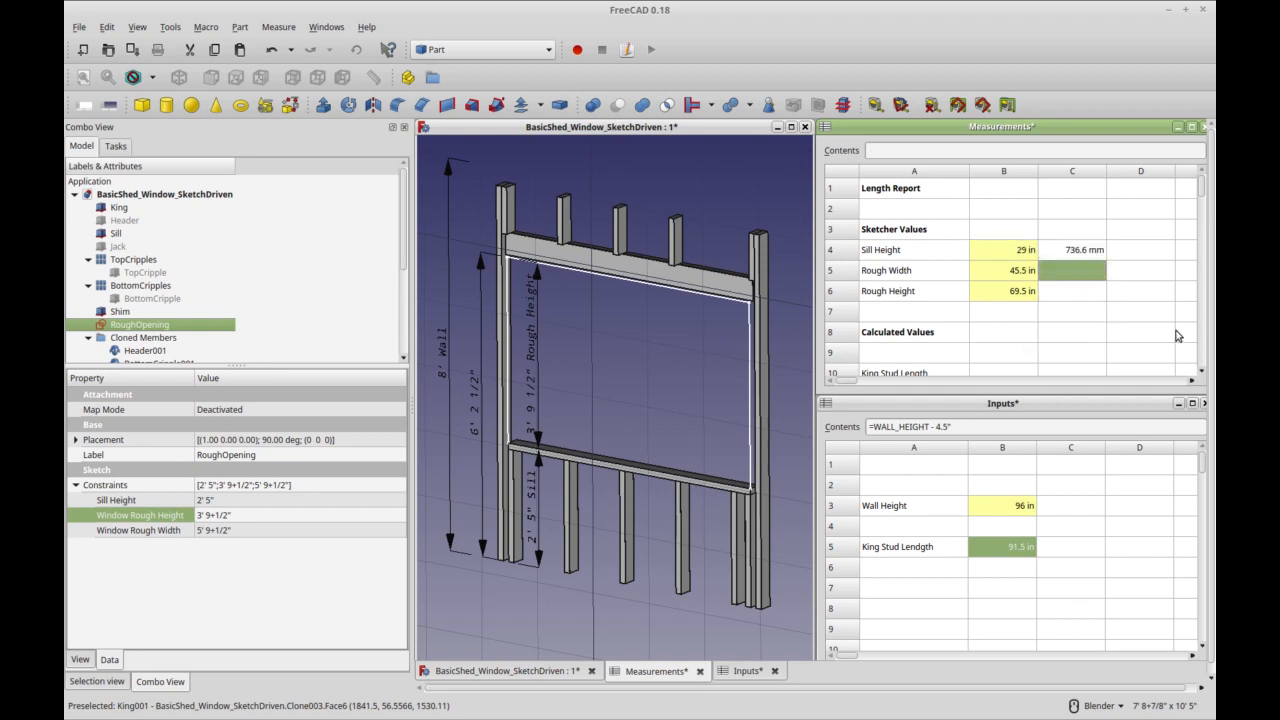
left_click(1086, 249)
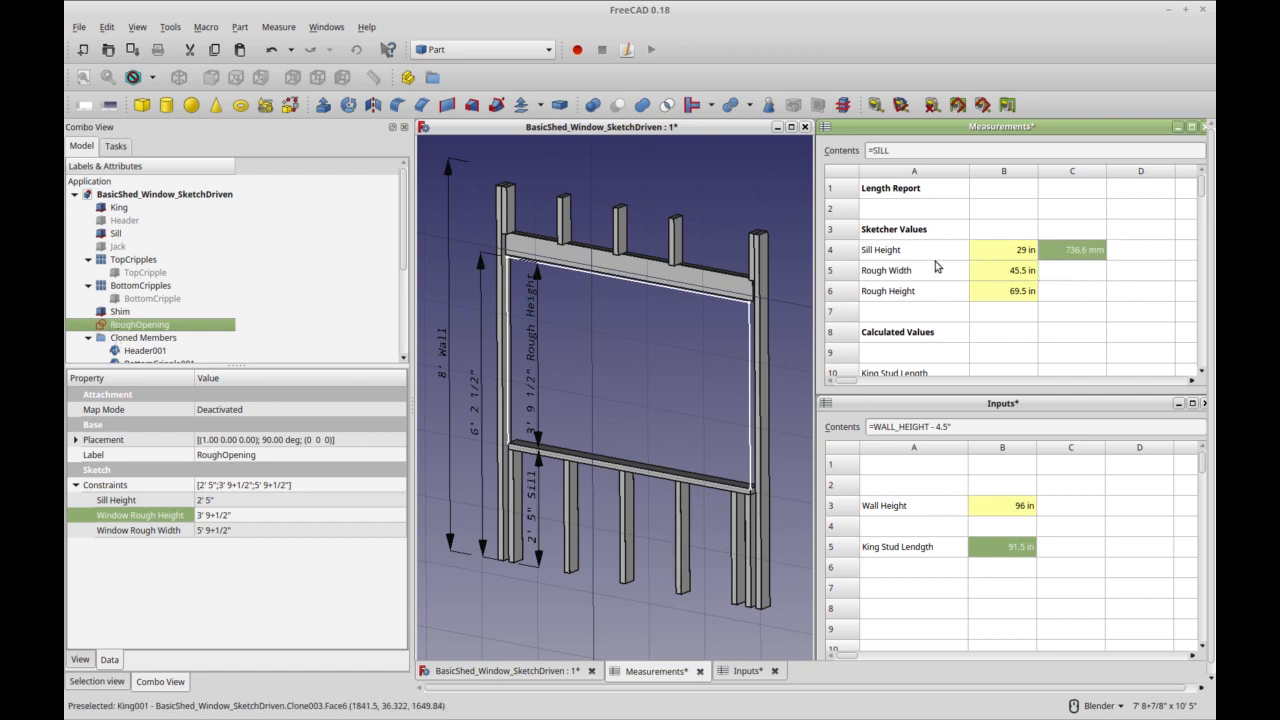
left_click(270, 518)
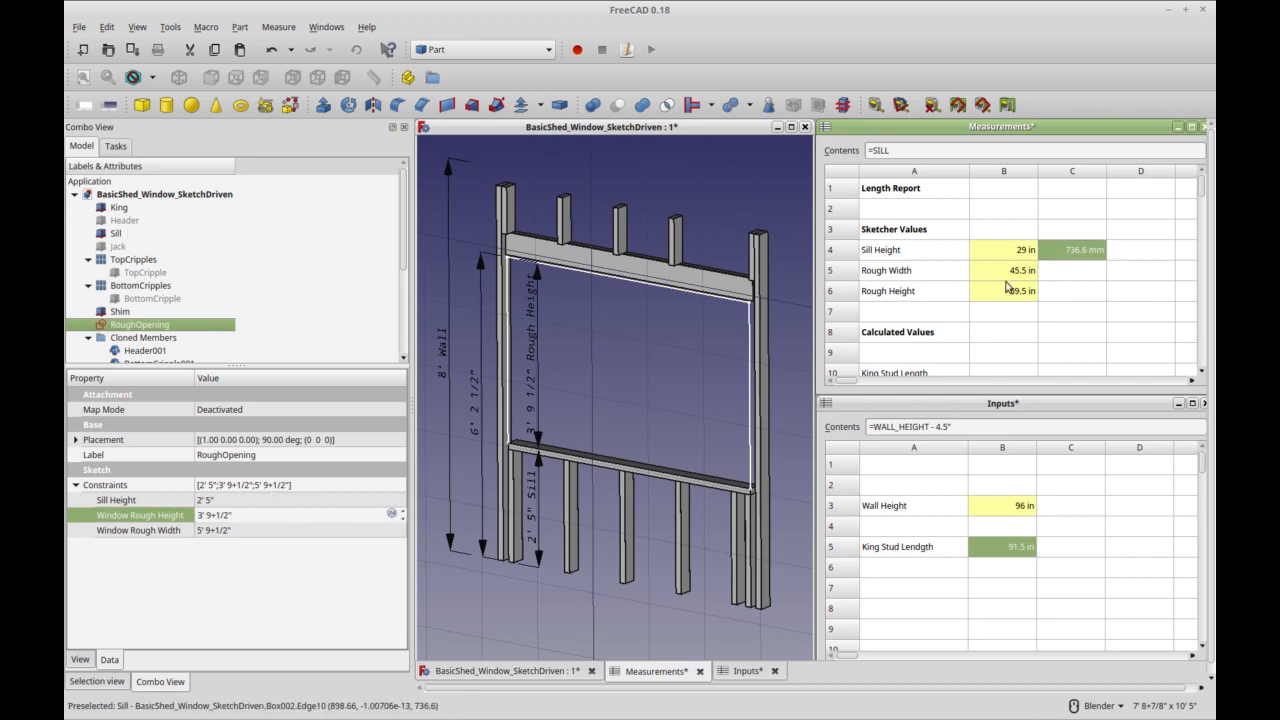
Replace the formula in cell C4 of the Measurements spreadsheet with =RoughOpening.Constraints.SillHeight
left_click(1077, 271)
left_click(1095, 252)
key("Delete")
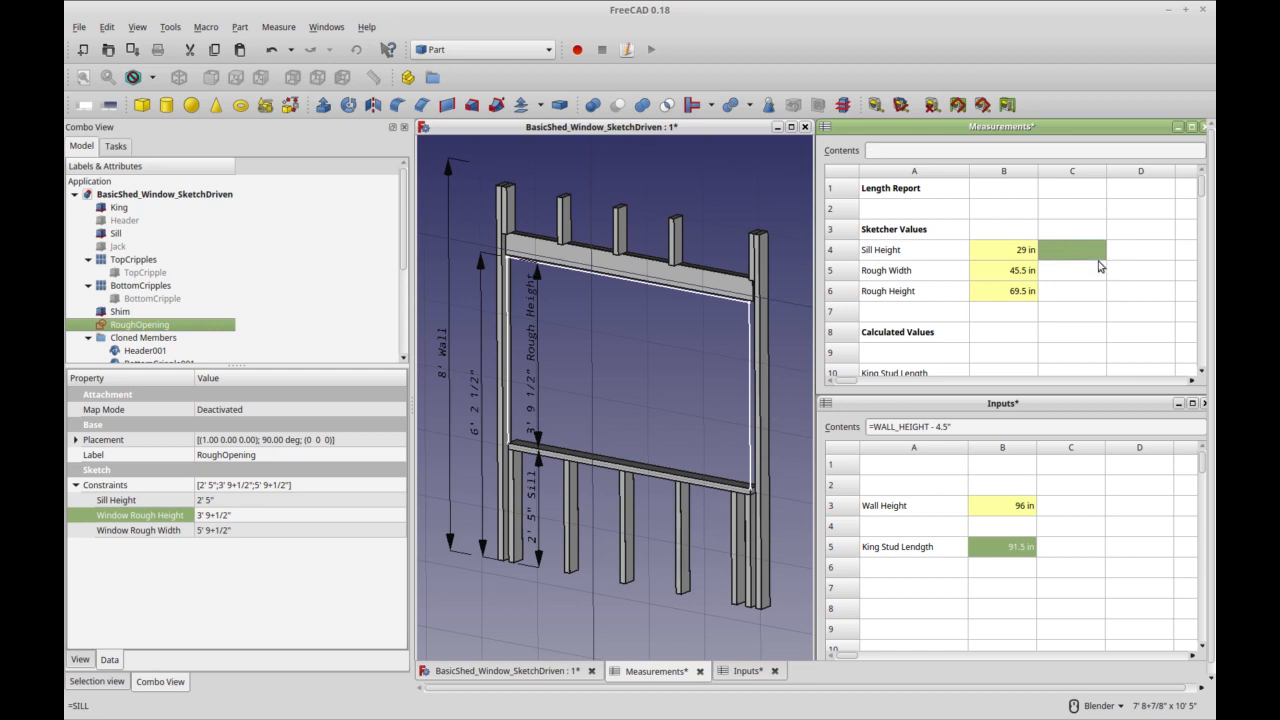
type("=")
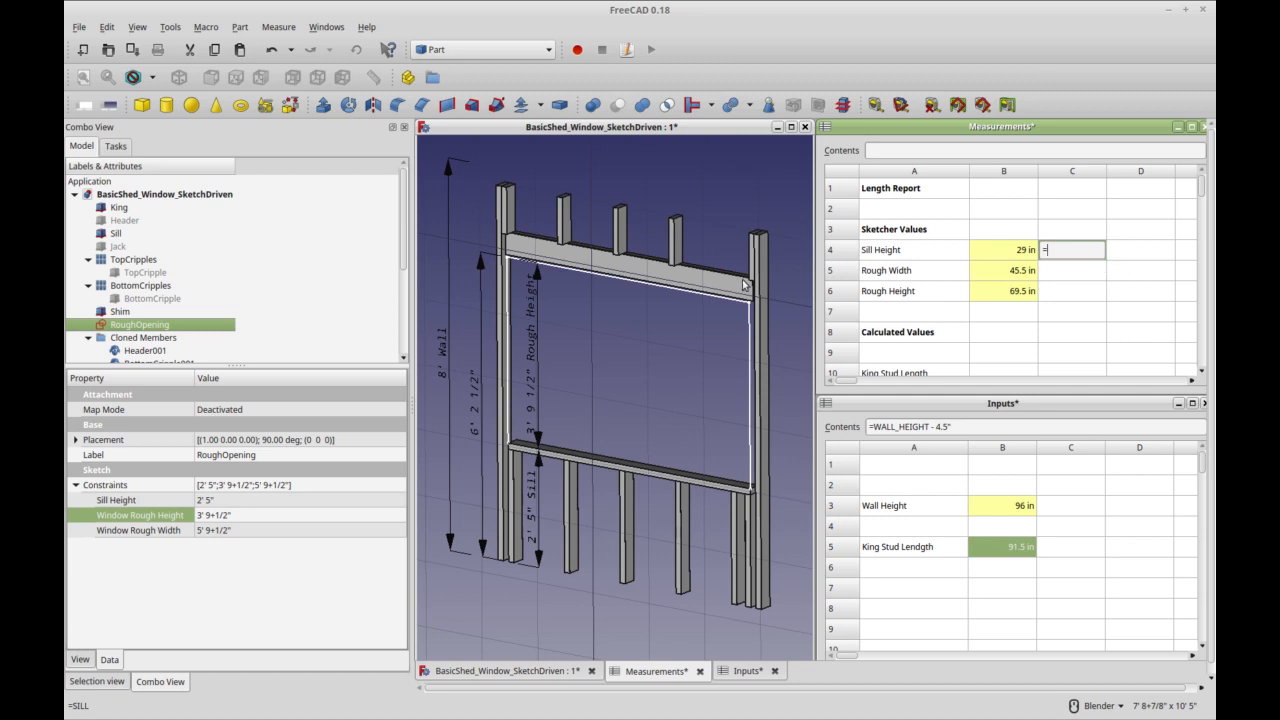
type("Ro")
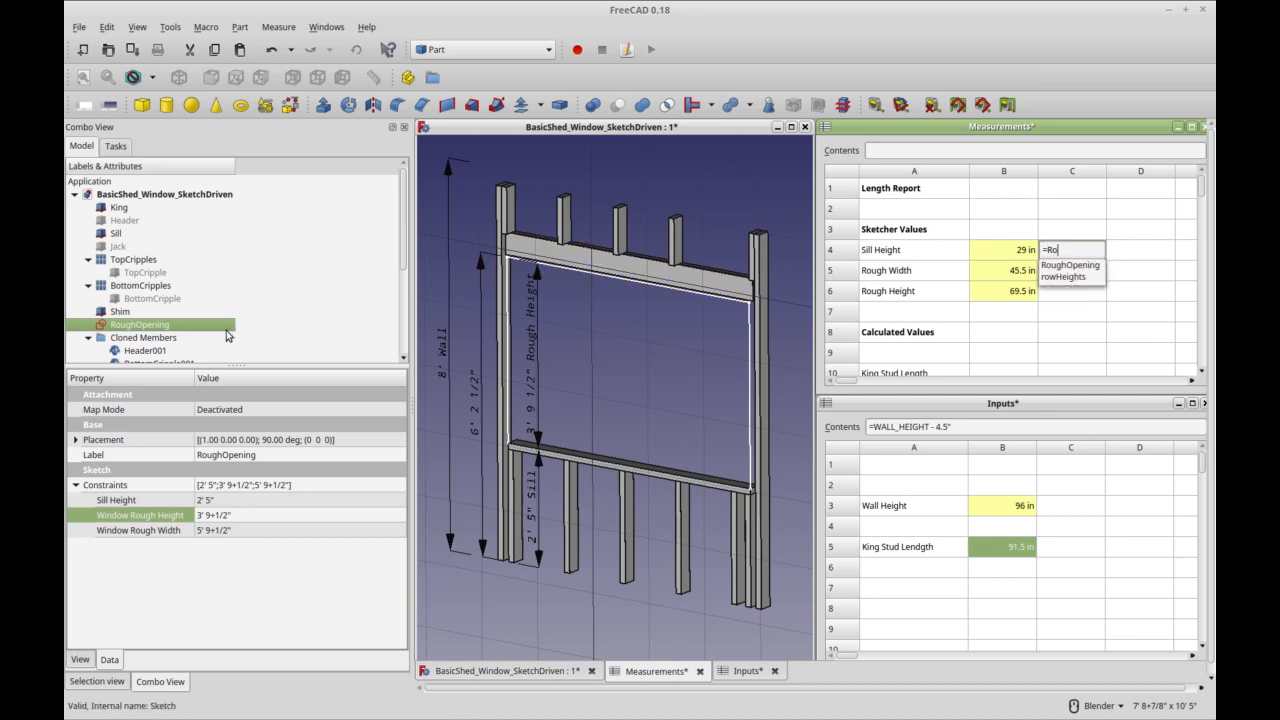
key("Down")
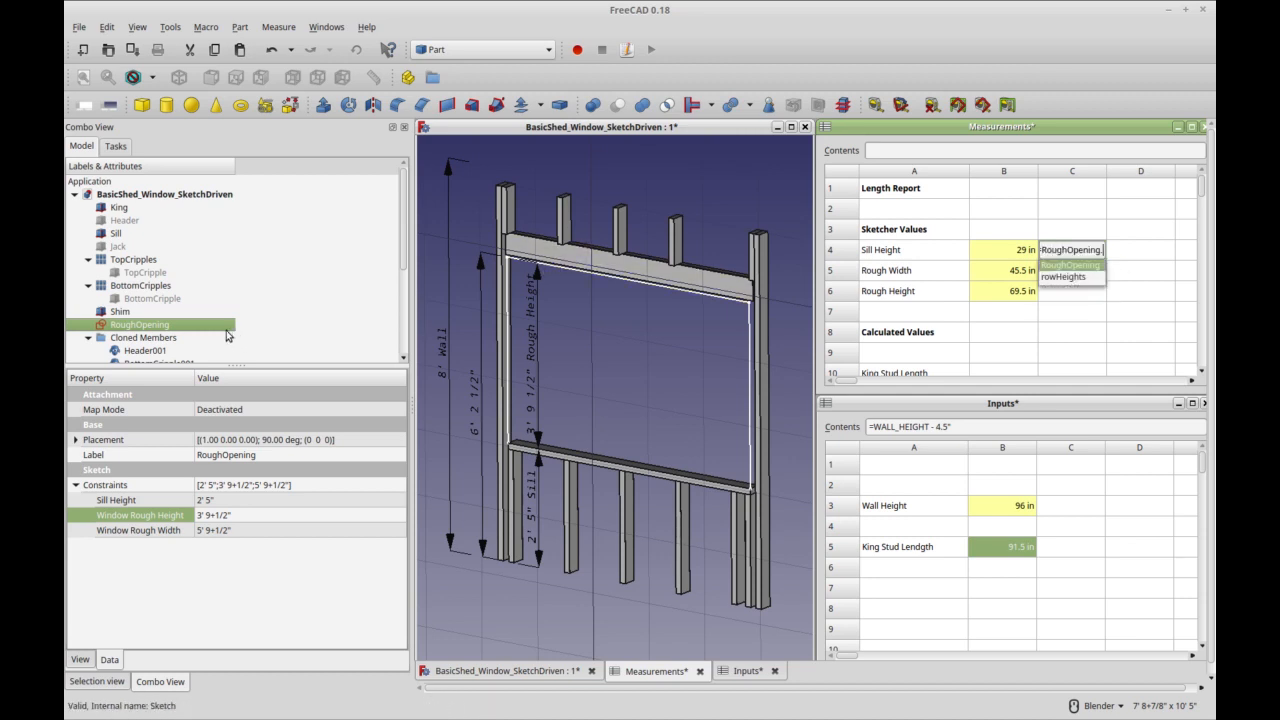
type("C")
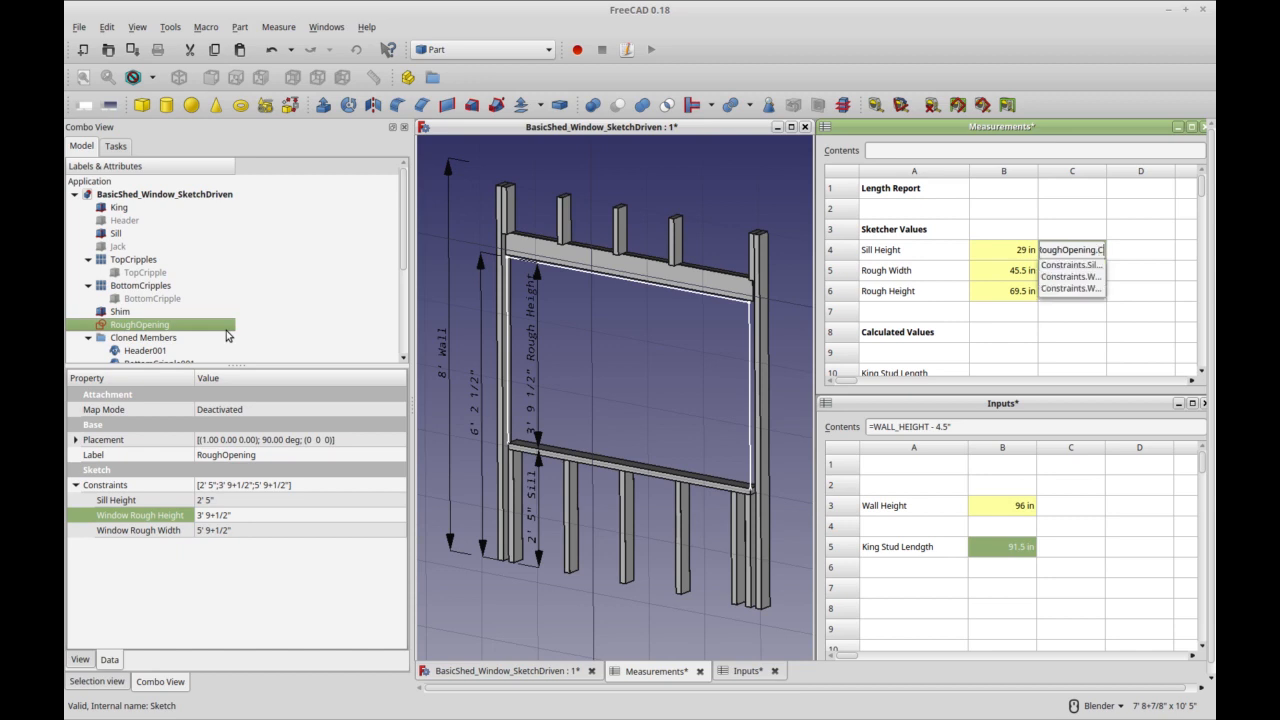
key("Down")
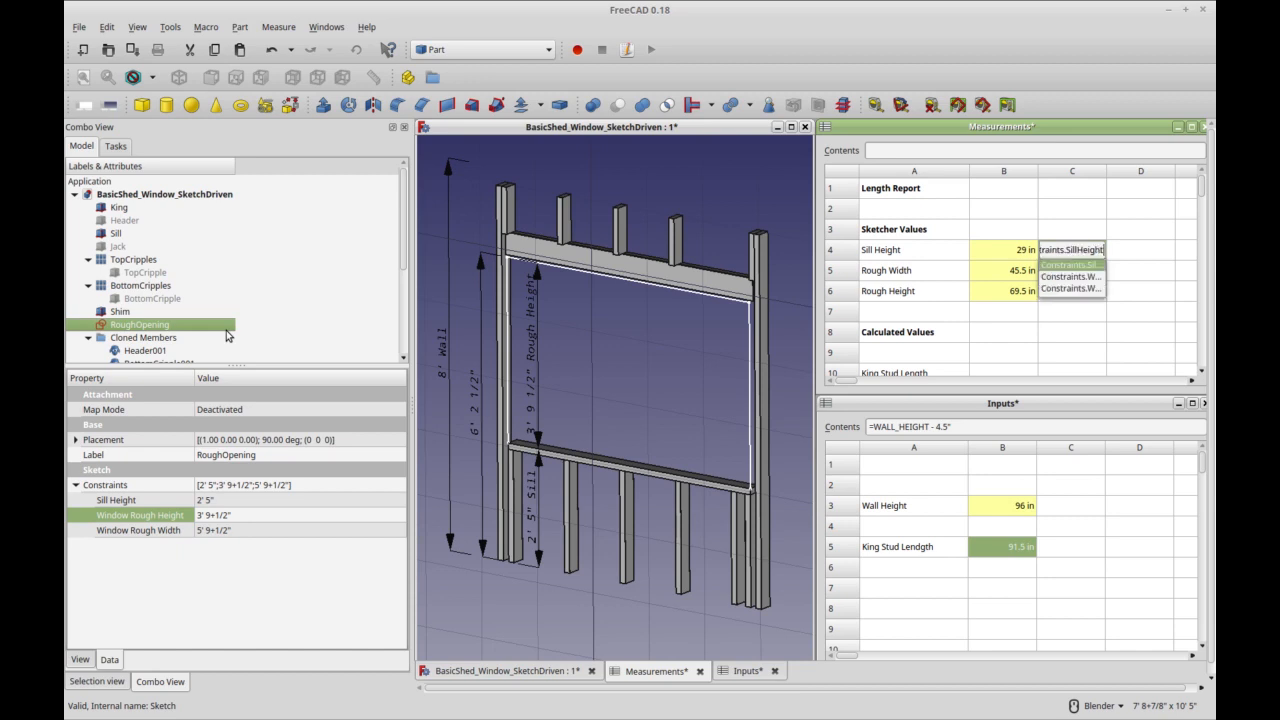
key("Return")
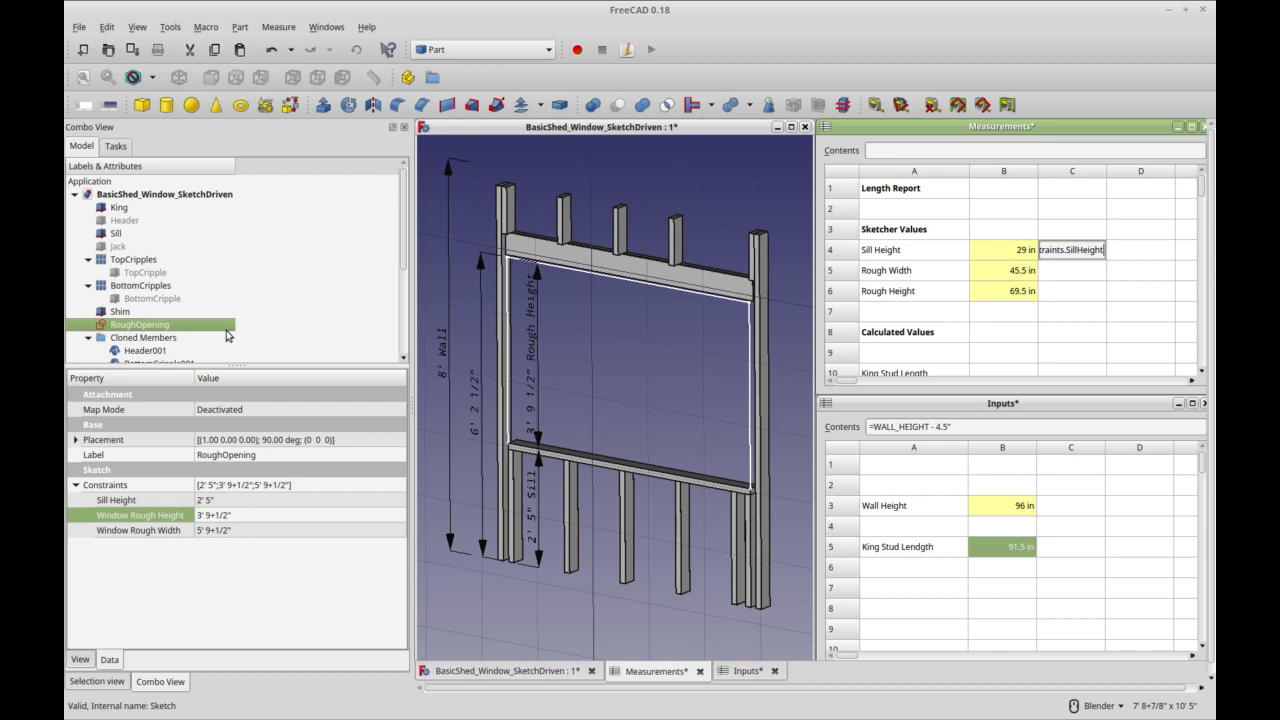
key("Return")
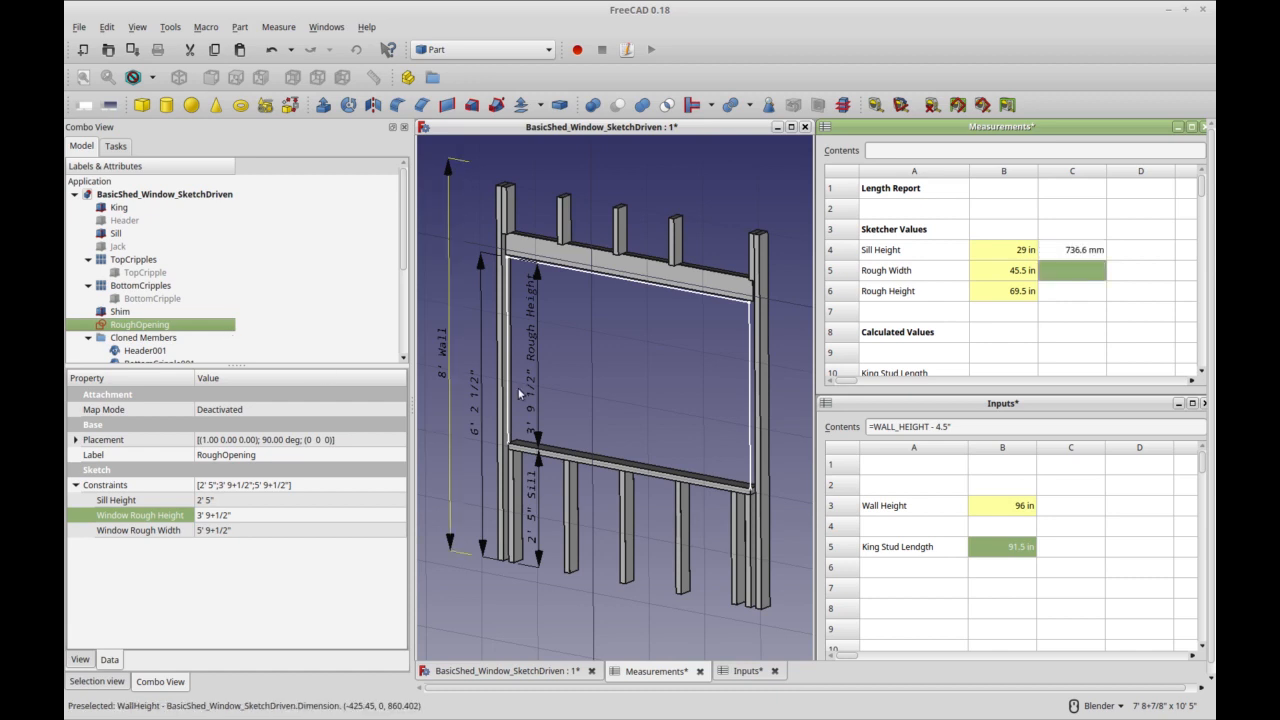
left_click(1078, 258)
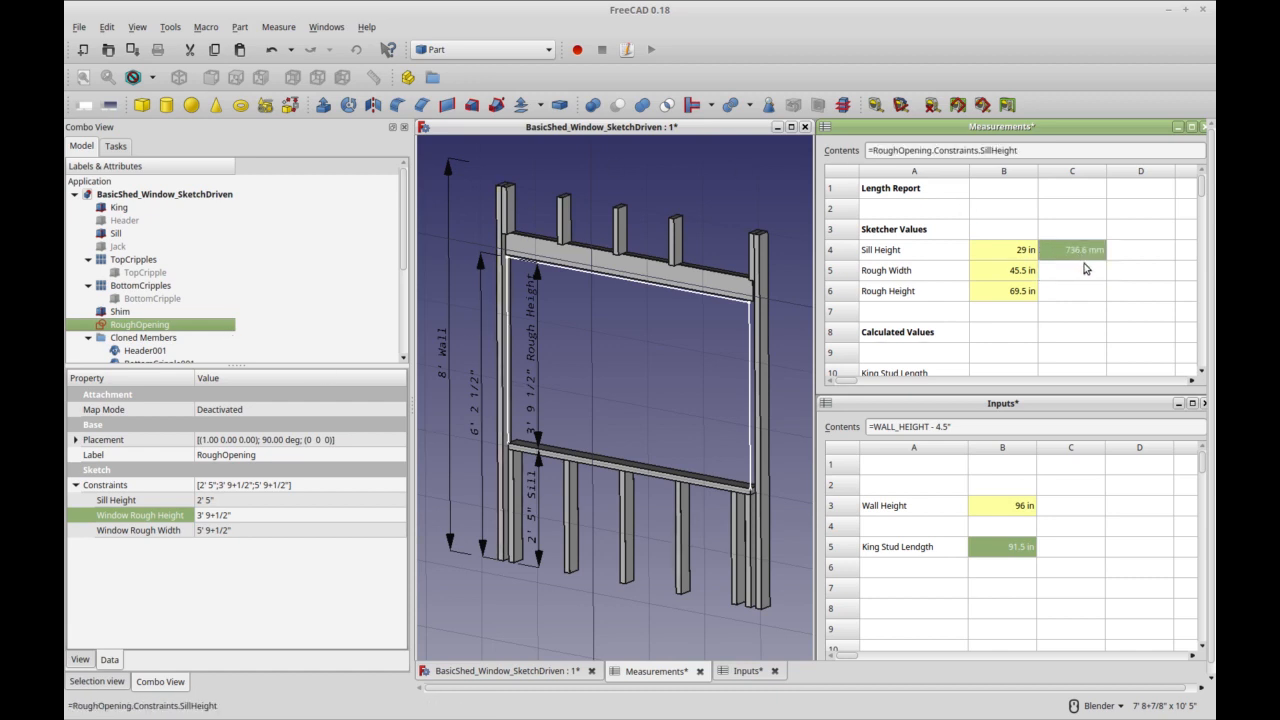
Set the display unit of cell C4 in the Measurements spreadsheet to in
right_click(1083, 250)
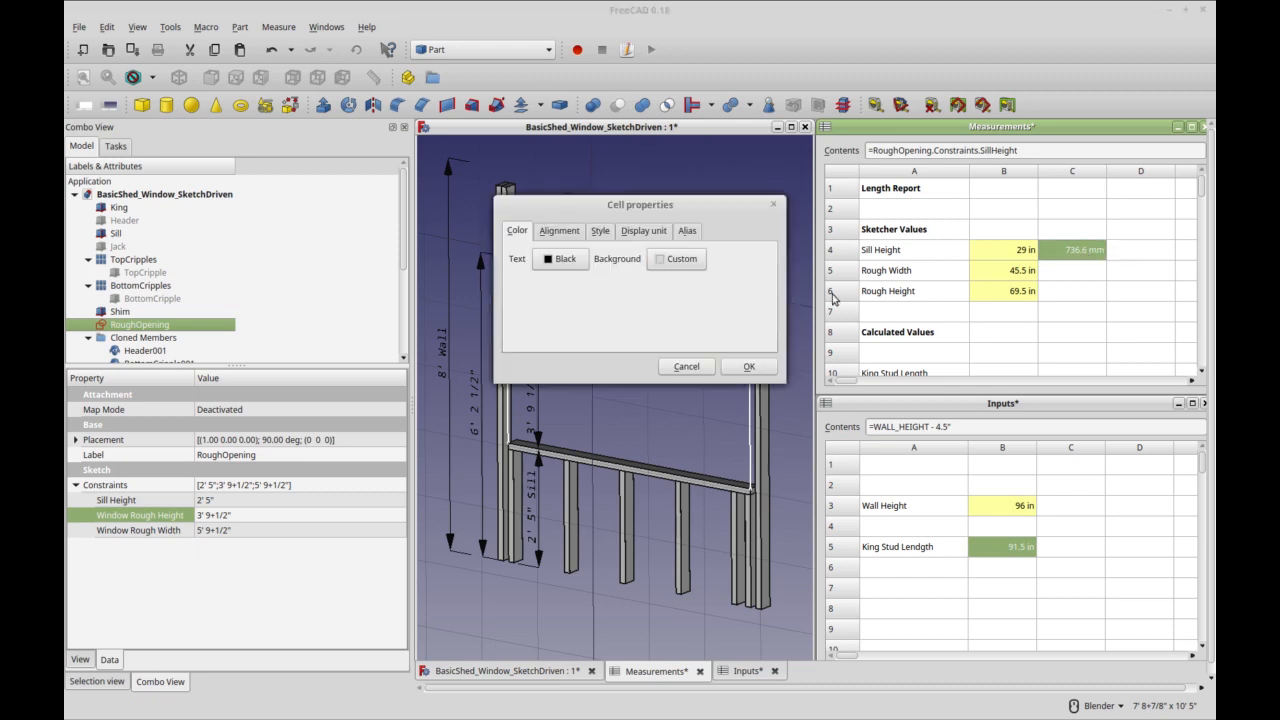
left_click(644, 231)
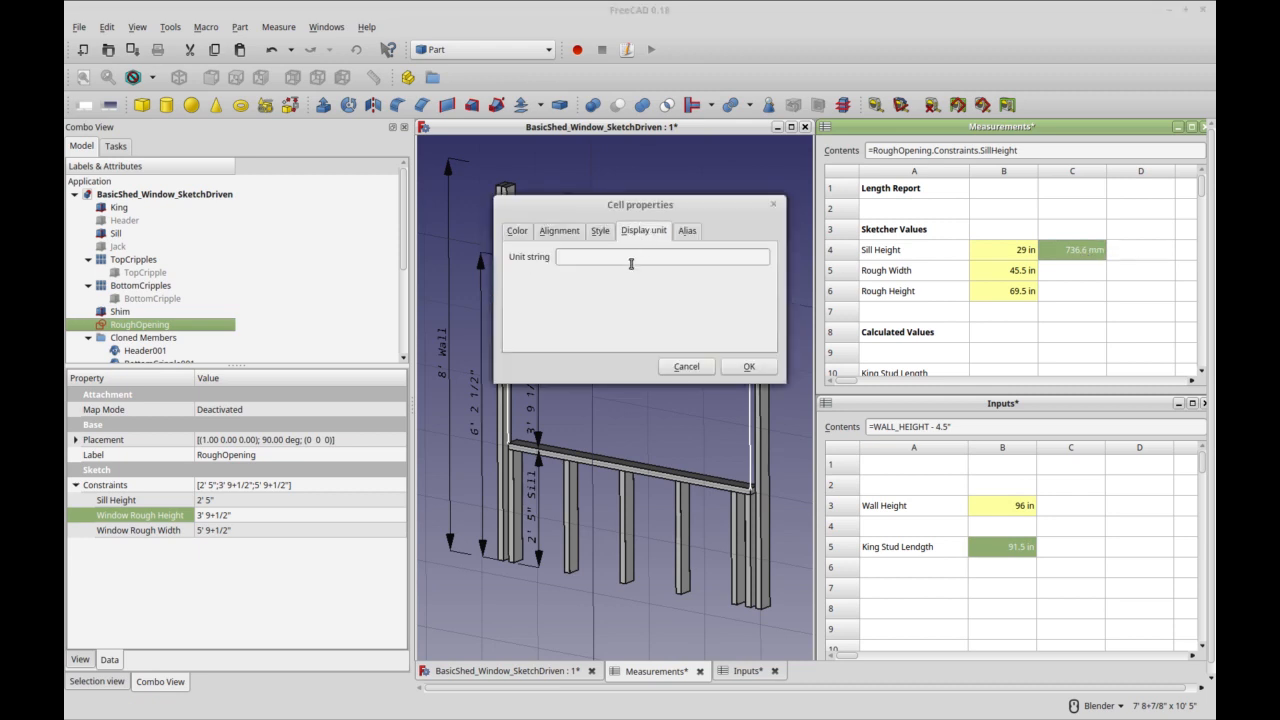
type("in")
left_click(749, 366)
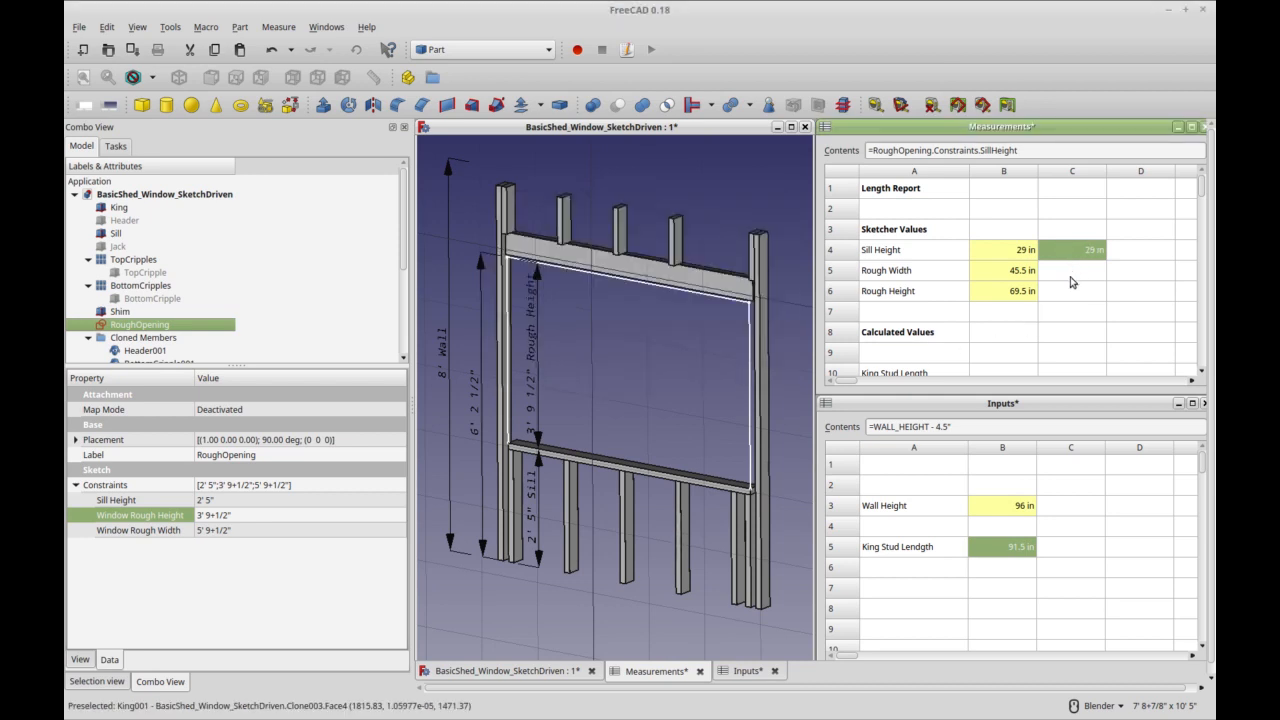
left_click(1007, 174)
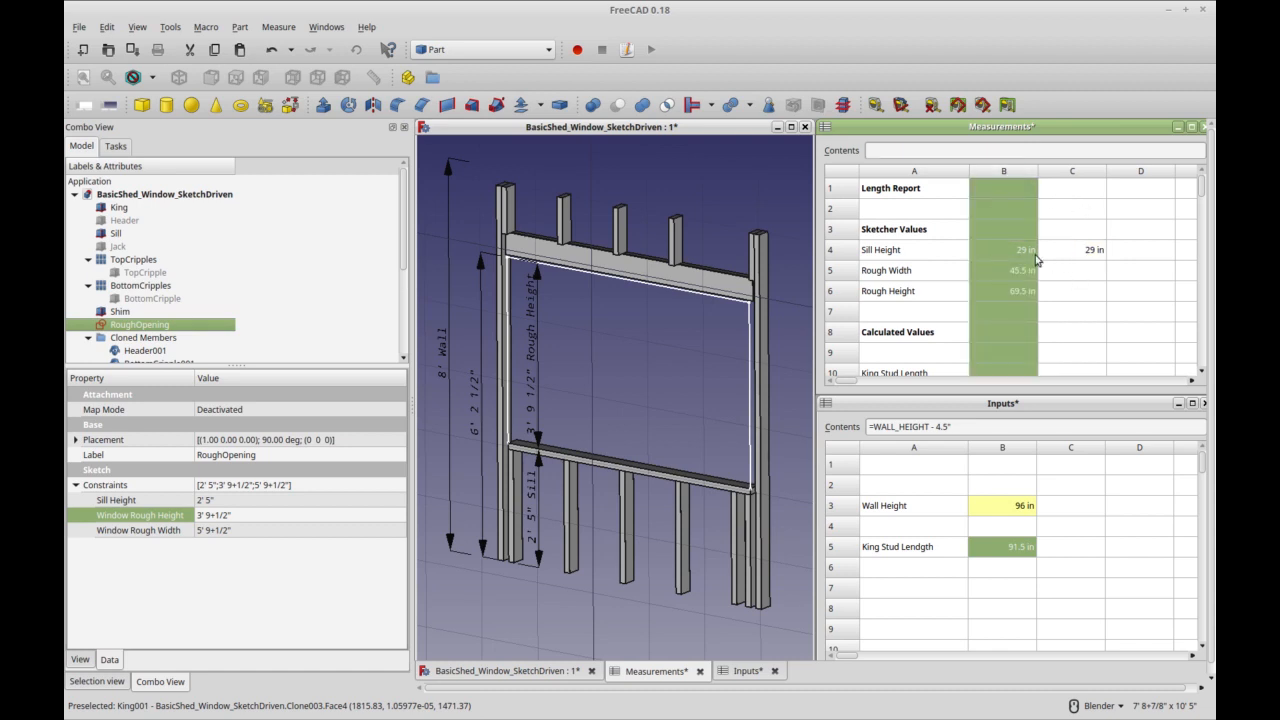
left_click(1070, 270)
left_click(1086, 252)
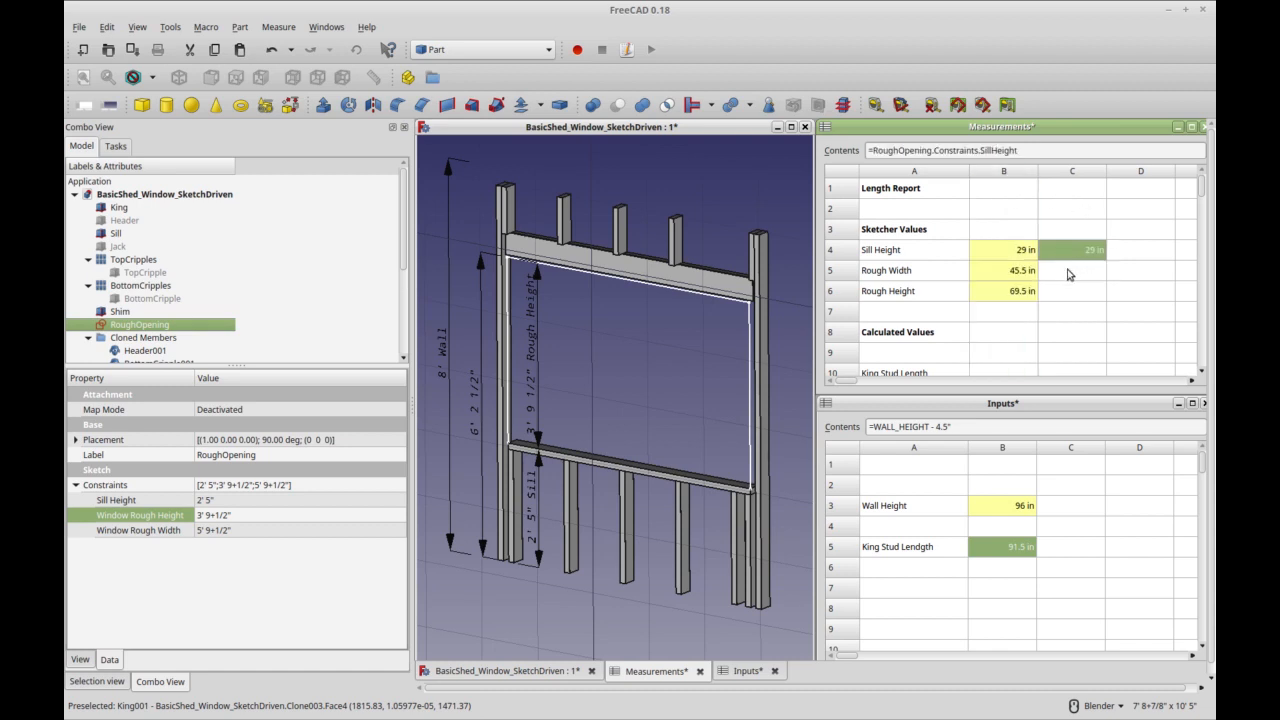
left_click(1085, 273, "shift")
left_click(1087, 277)
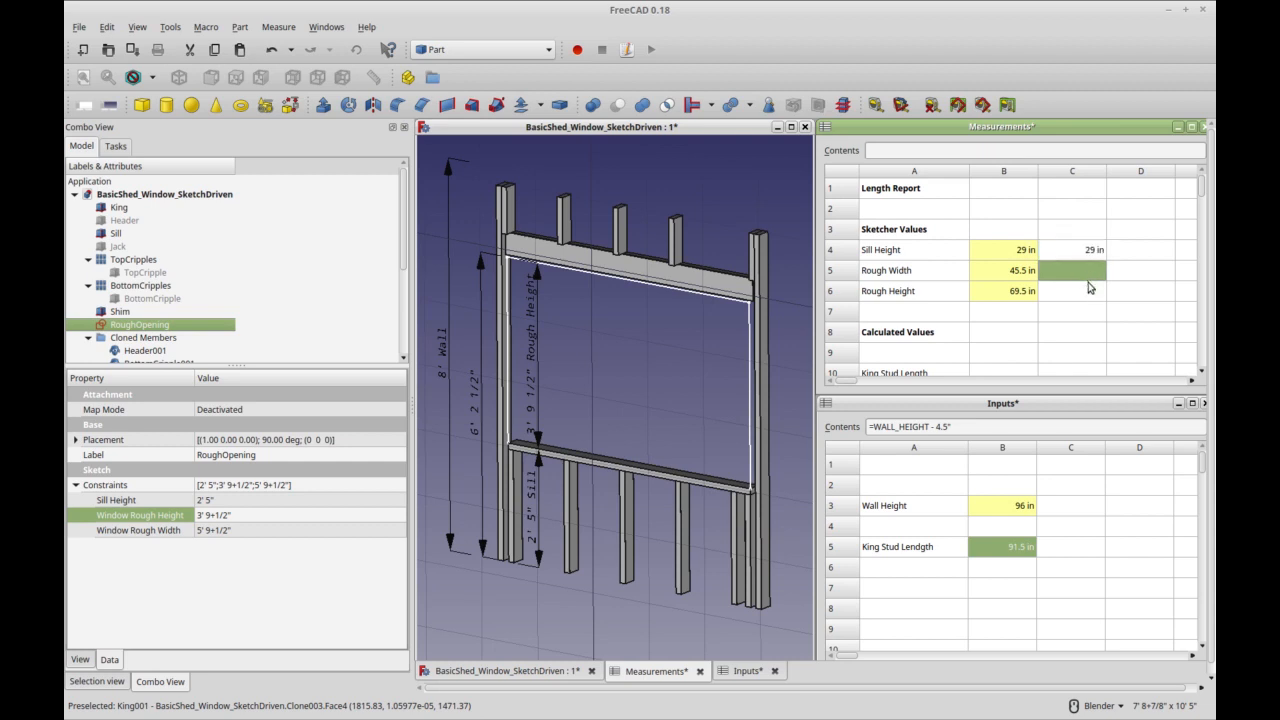
Look at the alias setting in the cell properties of cell C4 in the Measurements spreadsheet
left_click(1092, 256)
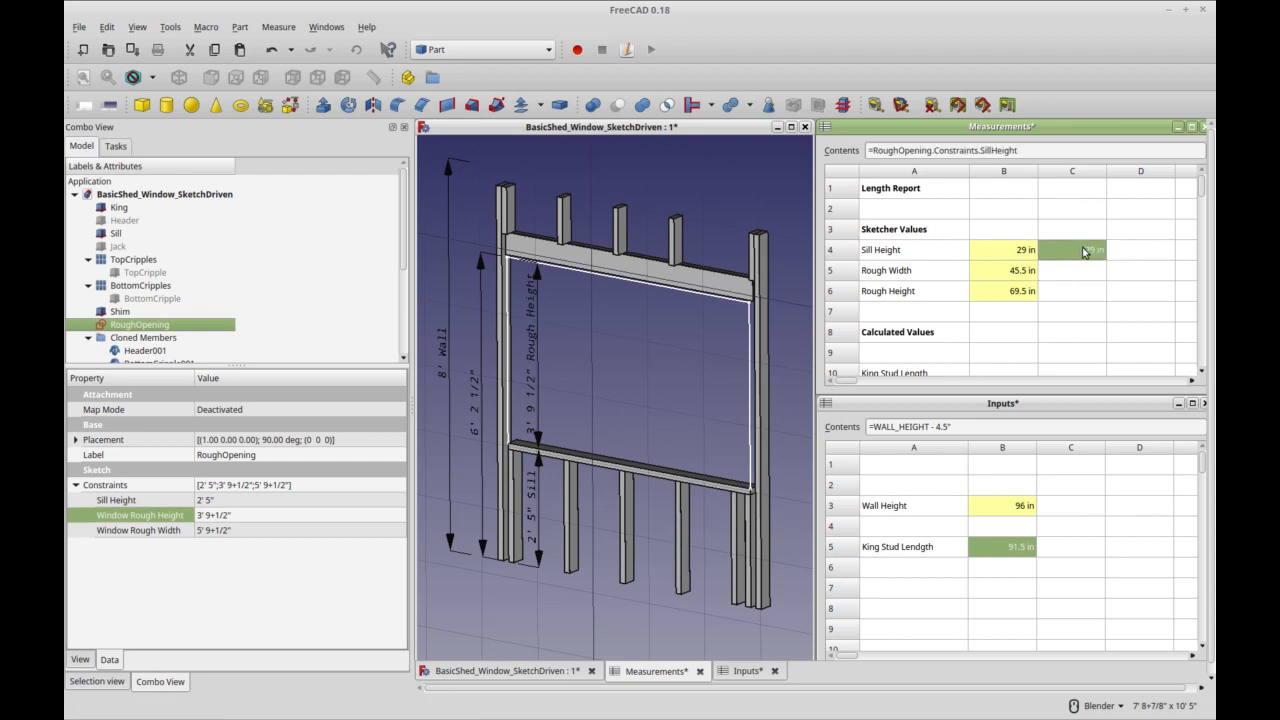
right_click(1083, 252)
left_click(1105, 258)
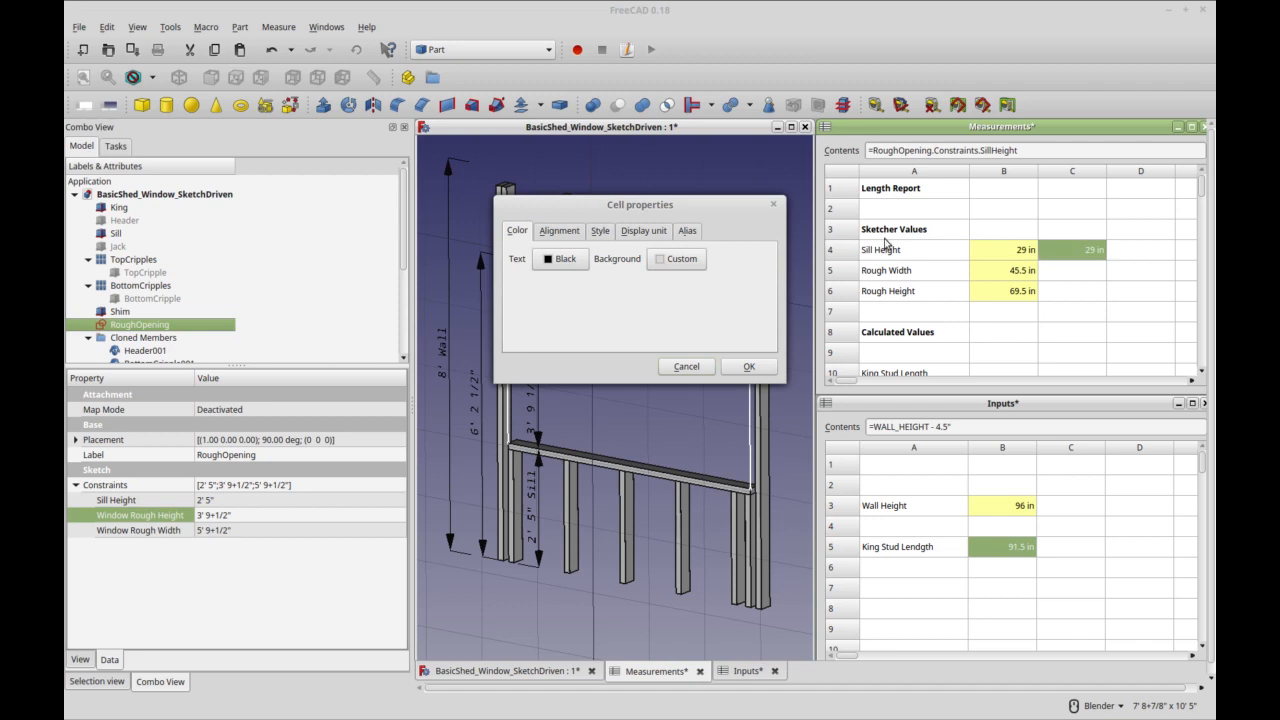
left_click(688, 232)
left_click(700, 368)
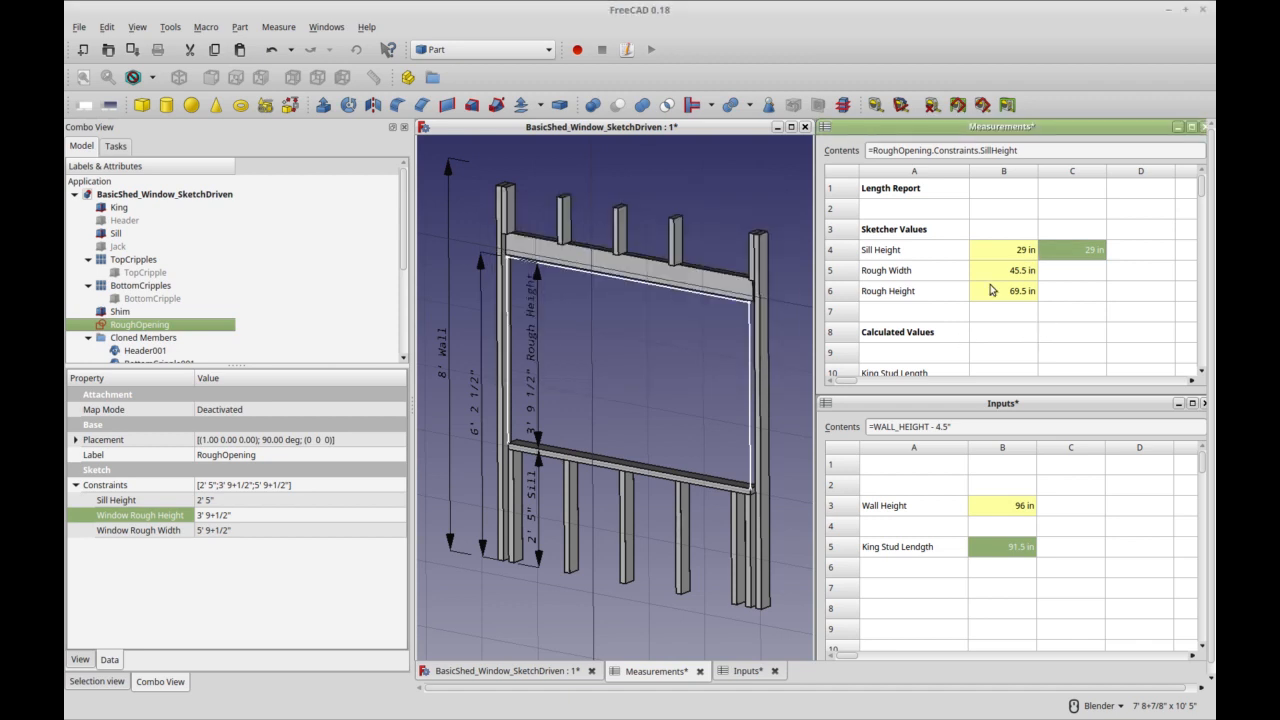
Switch to the Spreadsheet workbench and give cell C4 of the Measurements spreadsheet the alias SOME_NAME
left_click(518, 51)
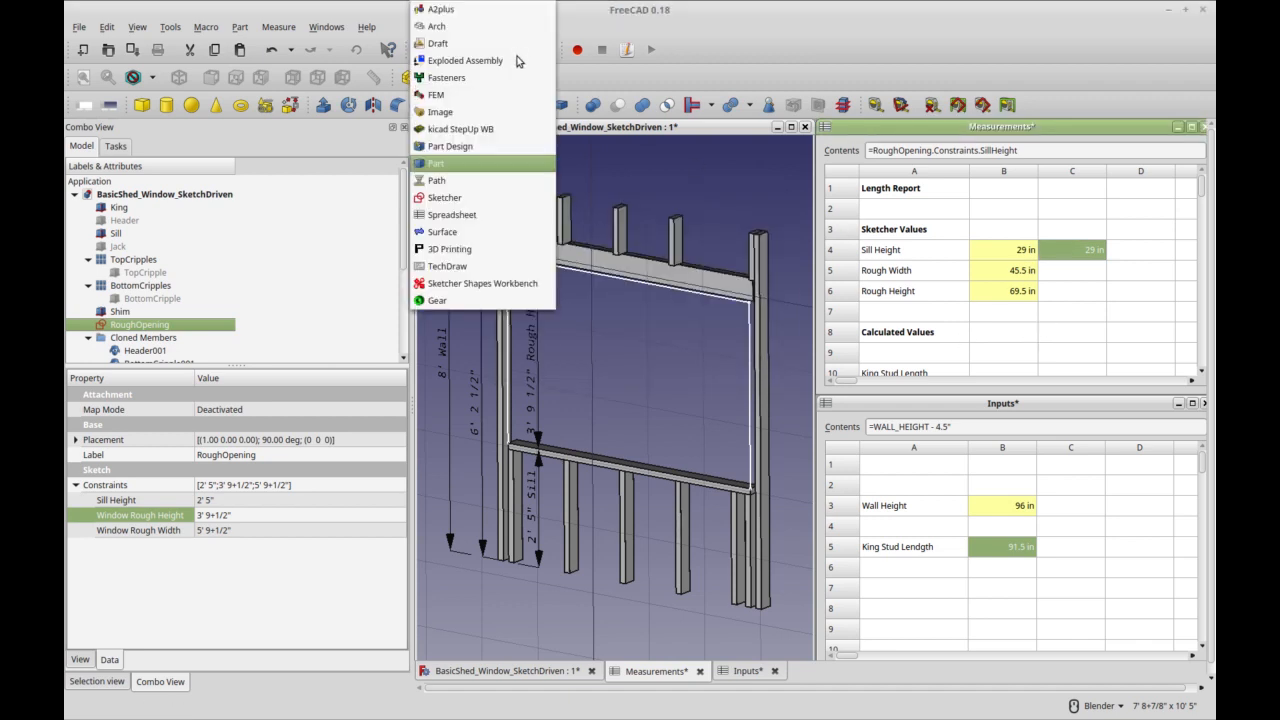
left_click(479, 214)
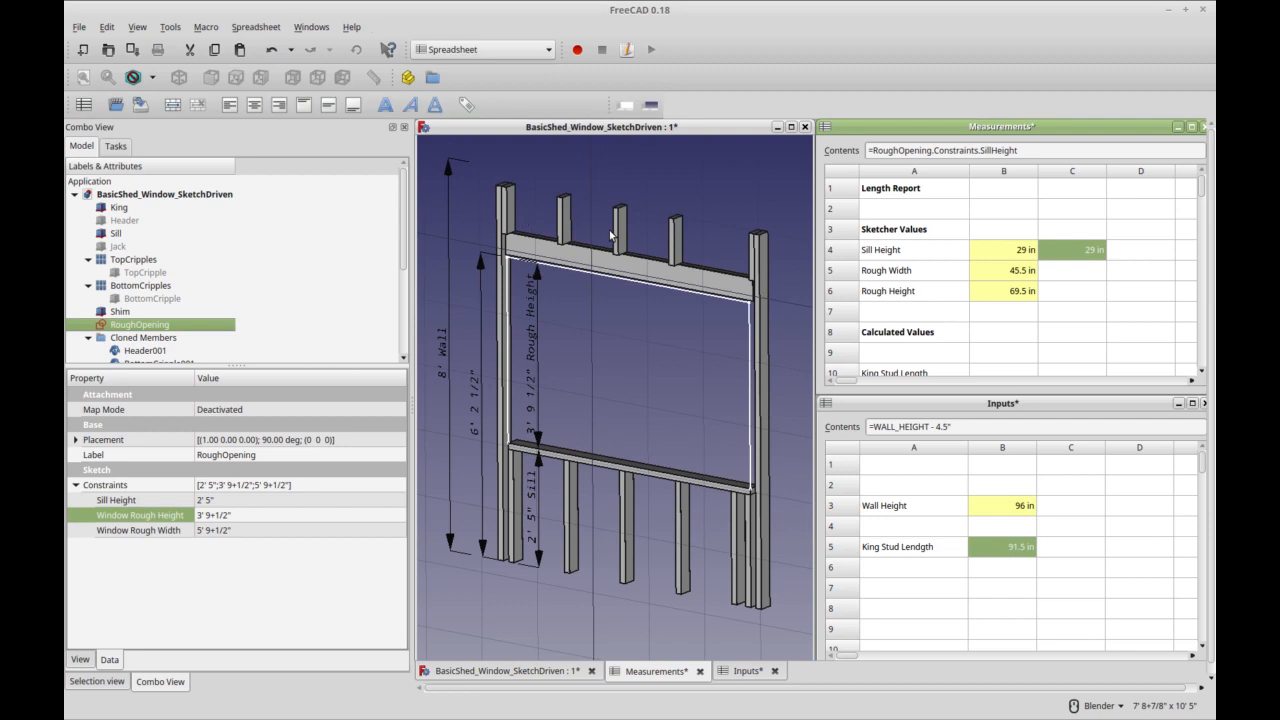
left_click(466, 104)
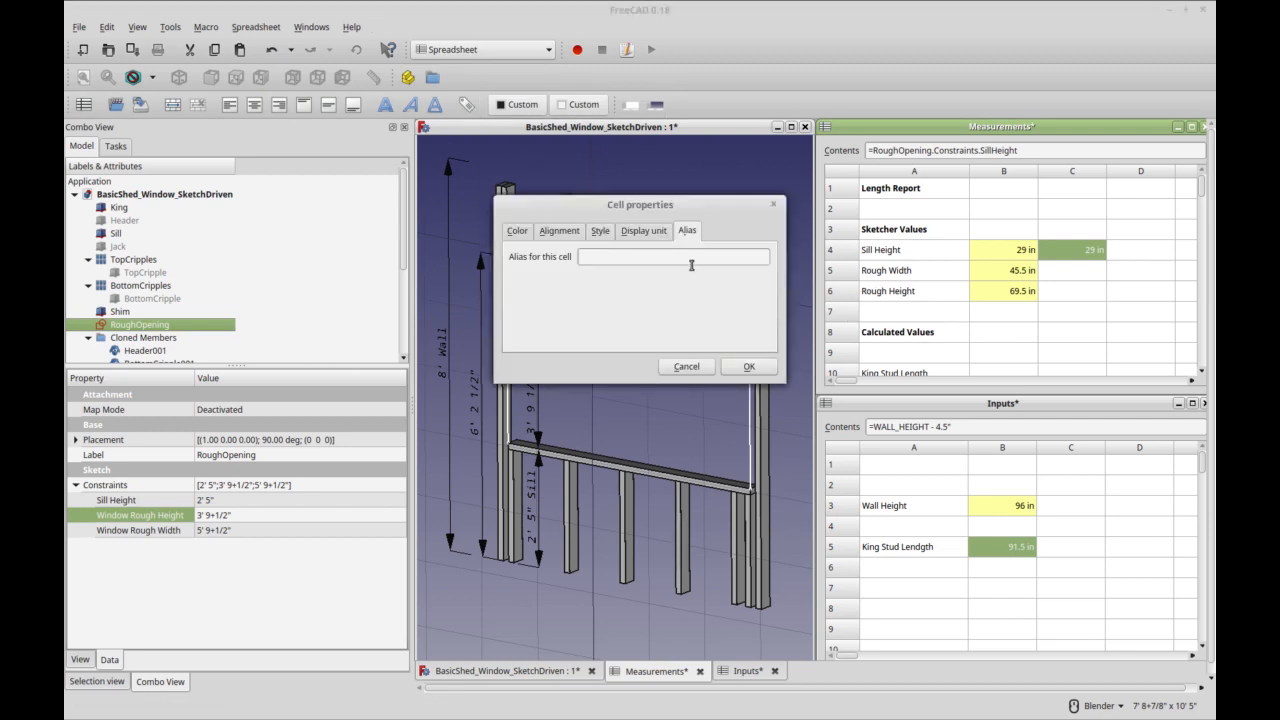
type("SOME_NAME")
key("Return")
left_click(1061, 336)
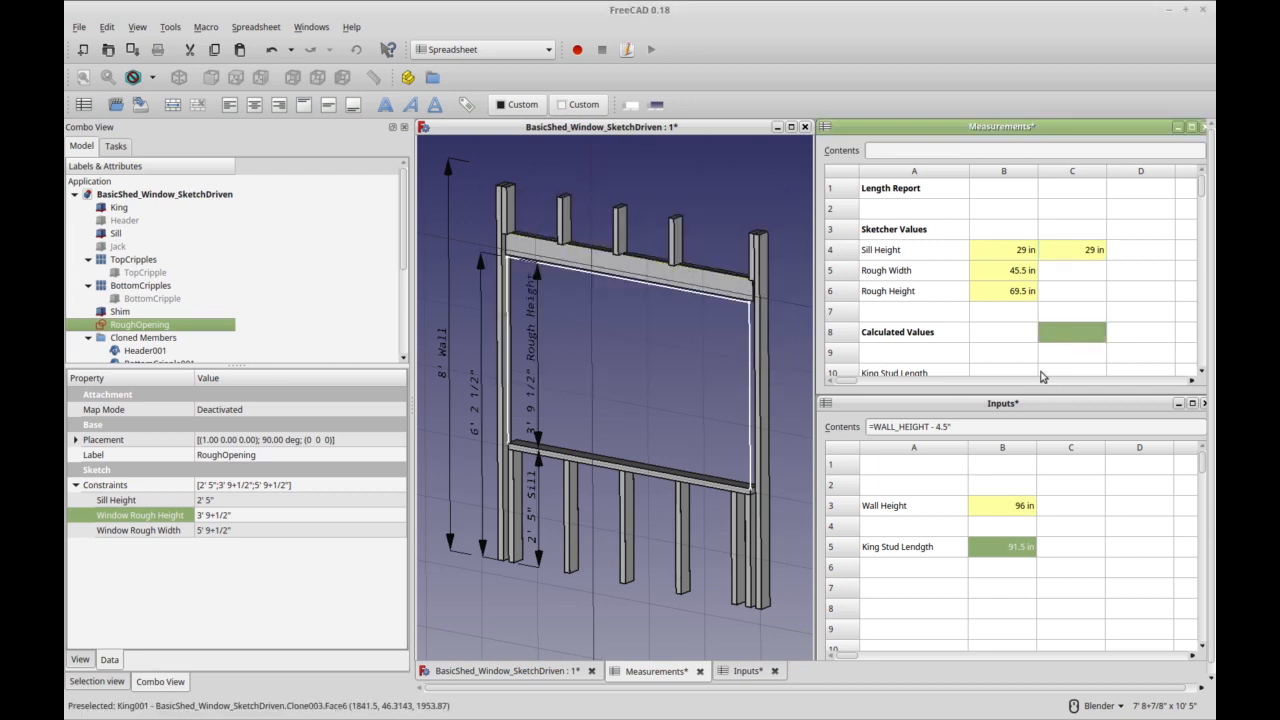
Select the Measurements spreadsheet in the model tree and examine the cell aliases among its properties
left_click(1055, 247)
left_click(1020, 249)
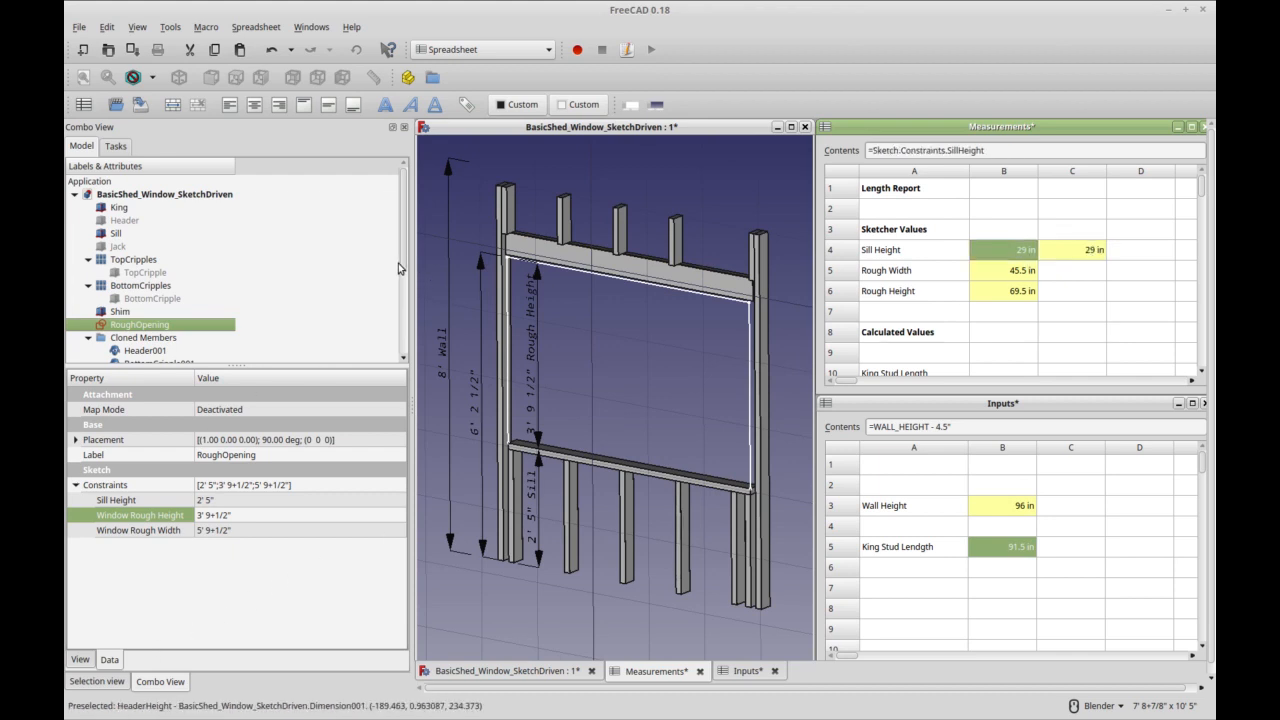
left_click(389, 332)
left_click_drag(404, 267, 394, 376)
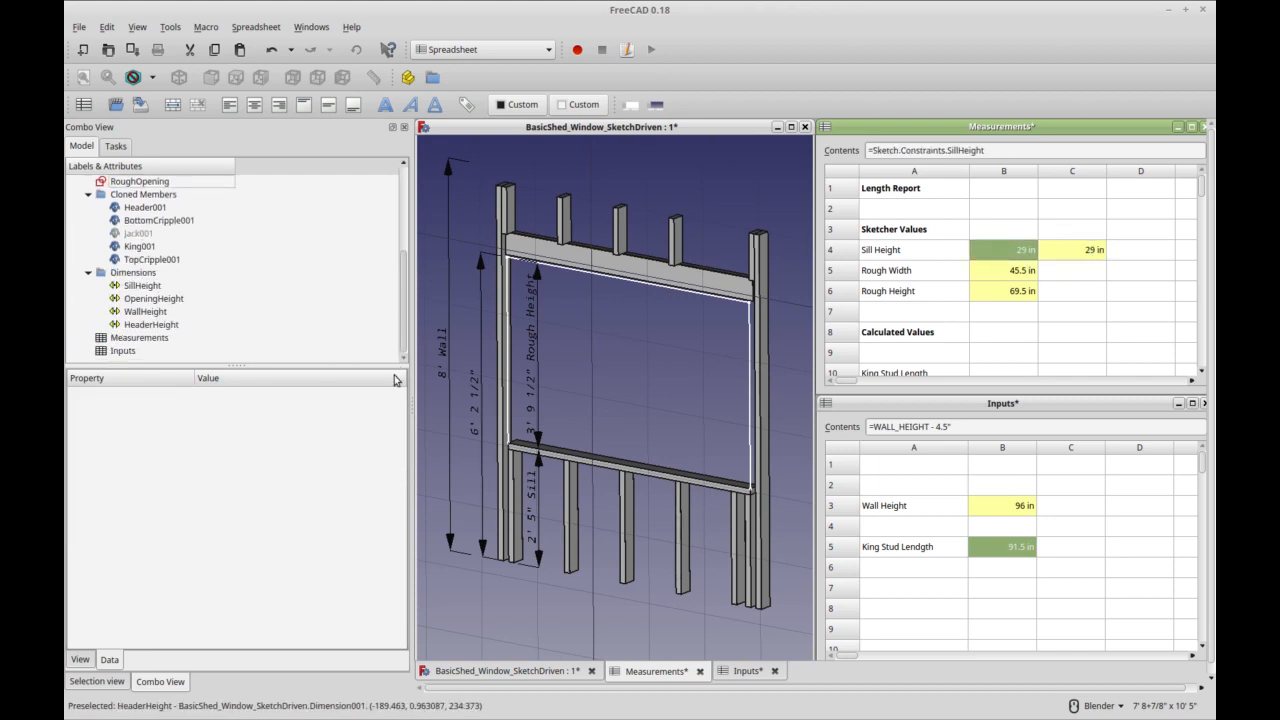
left_click(148, 338)
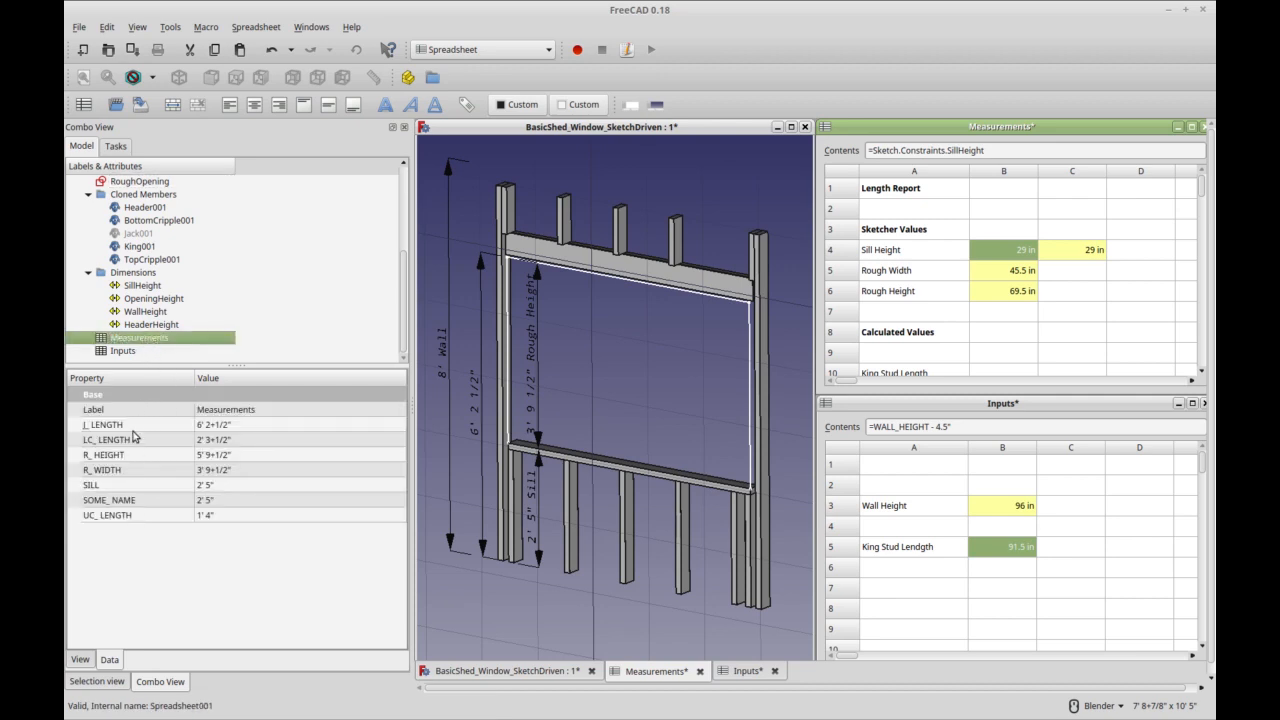
Save the BasicShed_Window_SketchDriven document
left_click(1005, 509)
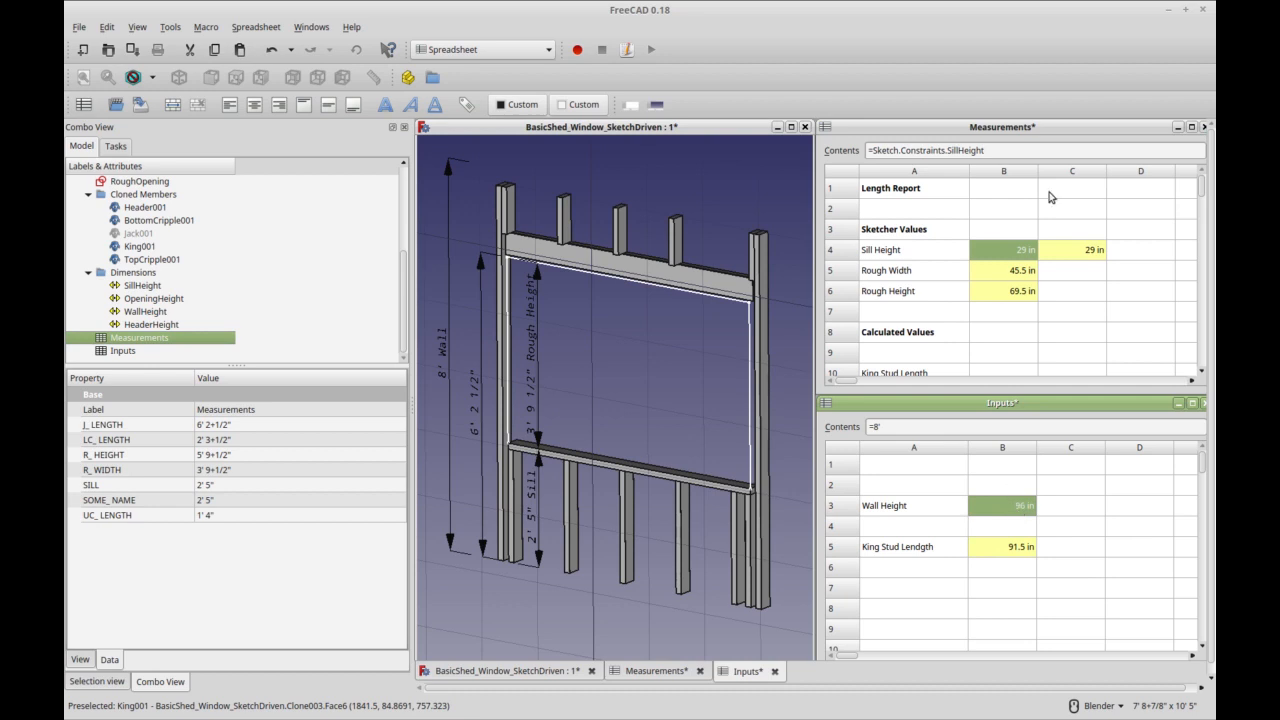
left_click(1046, 312)
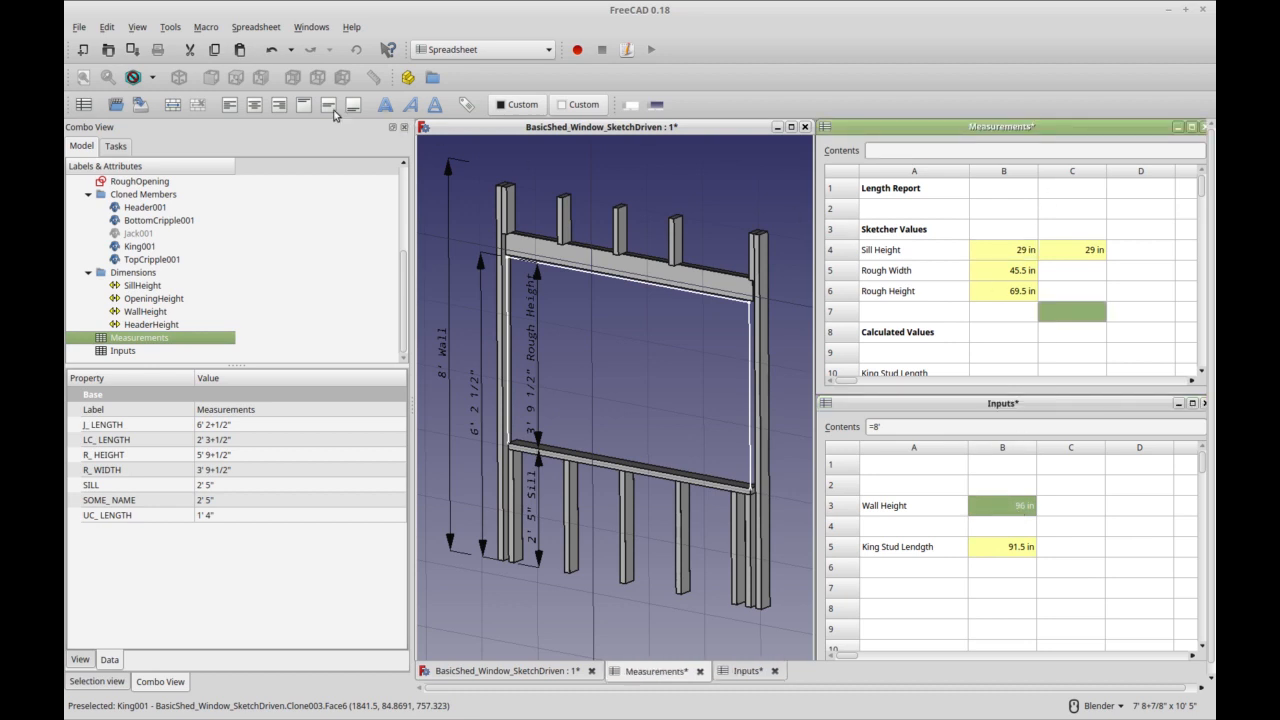
left_click(132, 50)
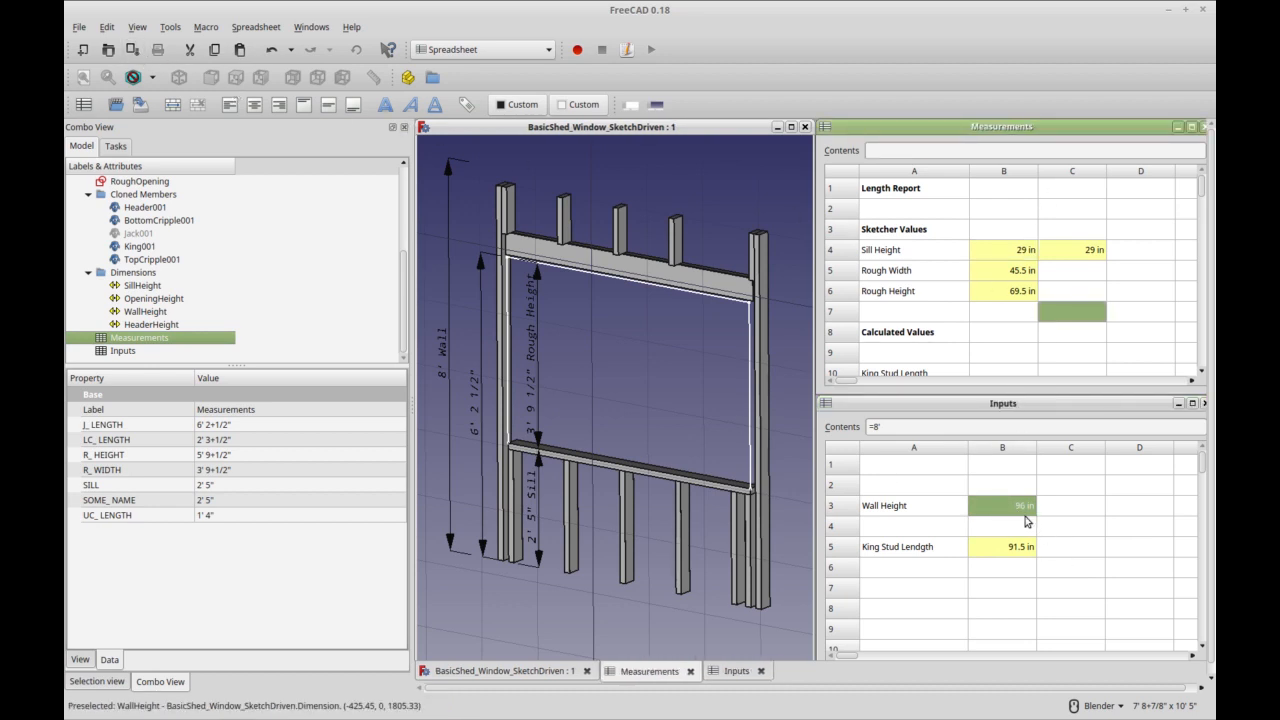
Set the Wall Height in cell B3 of the Inputs spreadsheet to =9' and check the updated frame in the 3D view
double_click(1028, 510)
left_click(1019, 508)
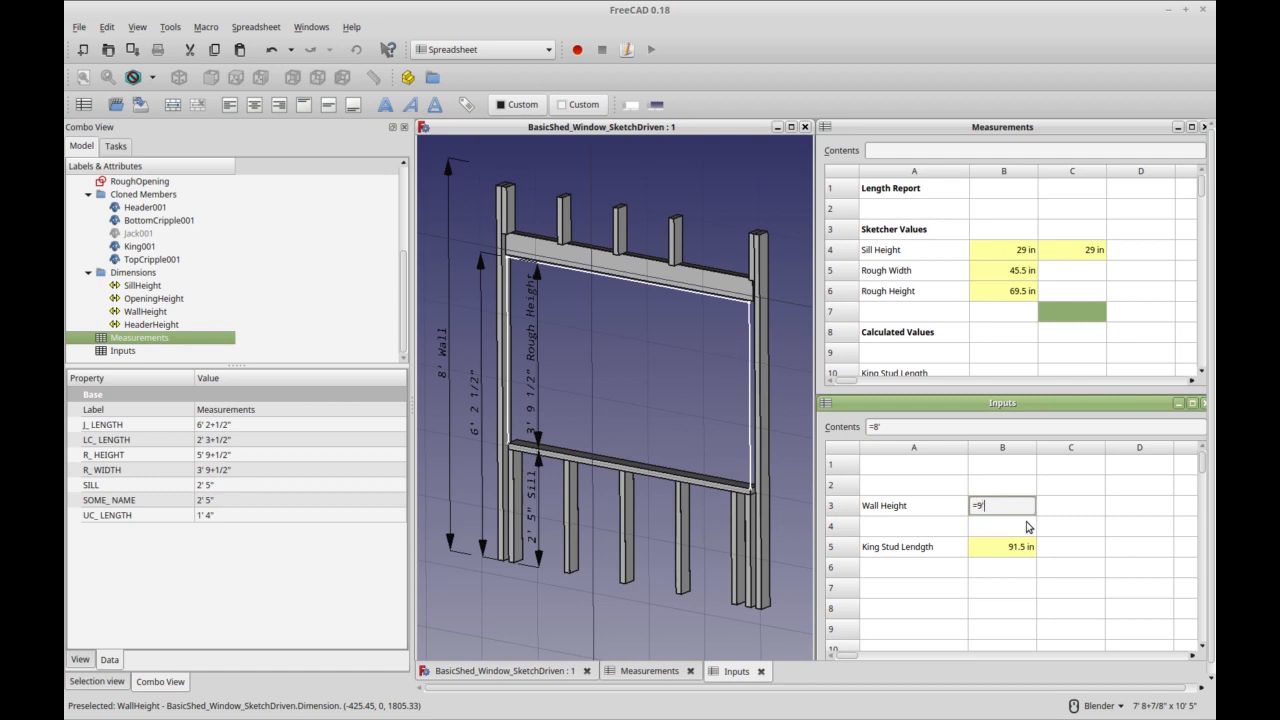
key("Return")
left_click(663, 325)
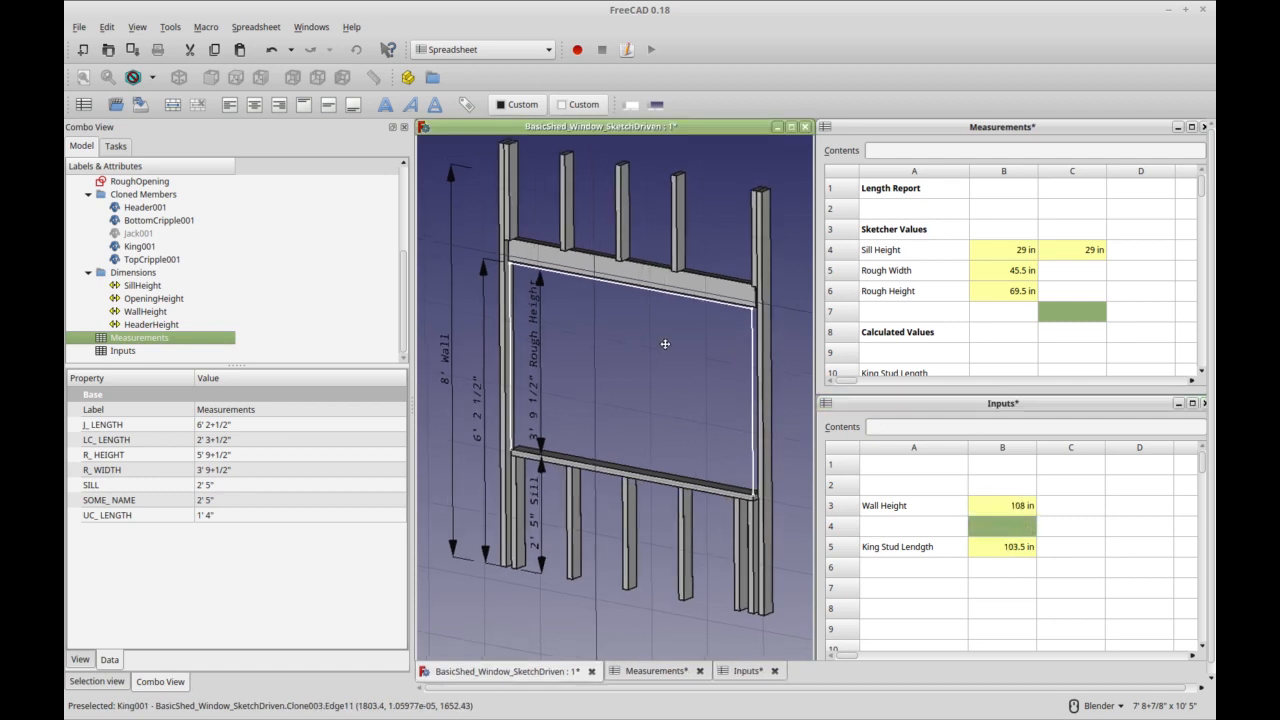
left_click(1020, 508)
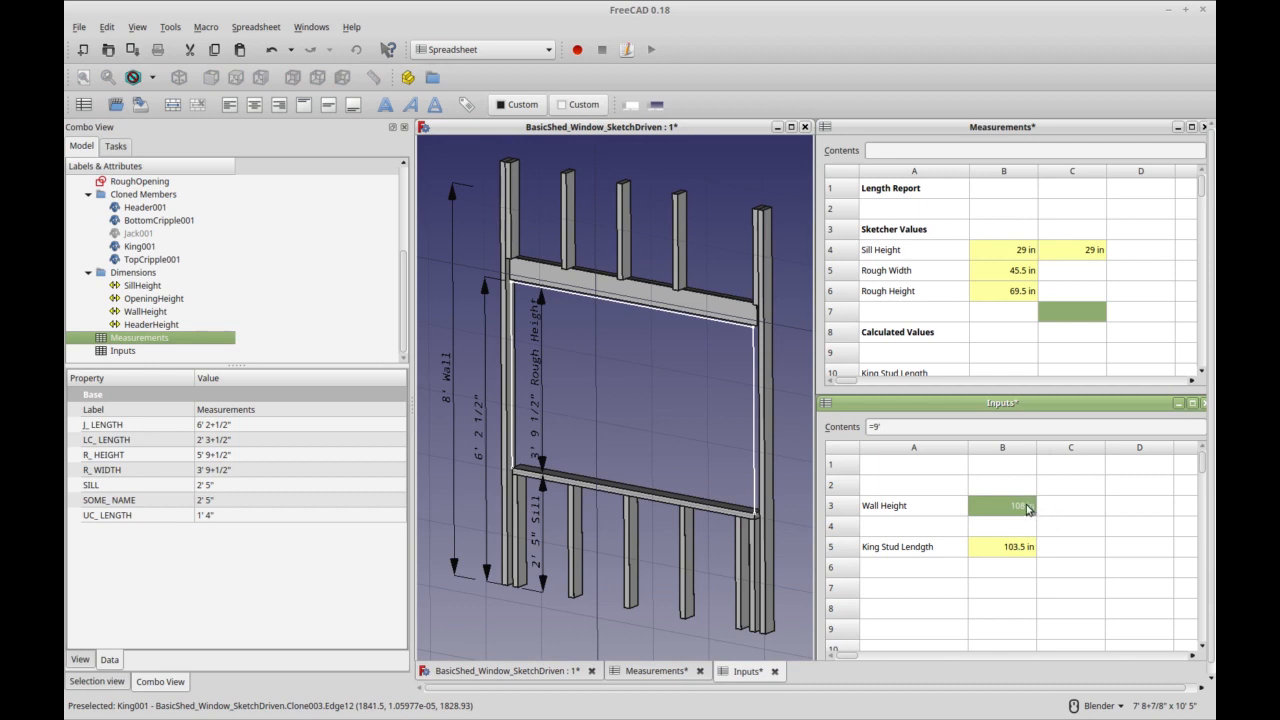
Inspect the contents and alias of the Wall Height cell B3 in the Inputs spreadsheet without changing them
left_click(1072, 514)
left_click(1019, 508)
double_click(1020, 508)
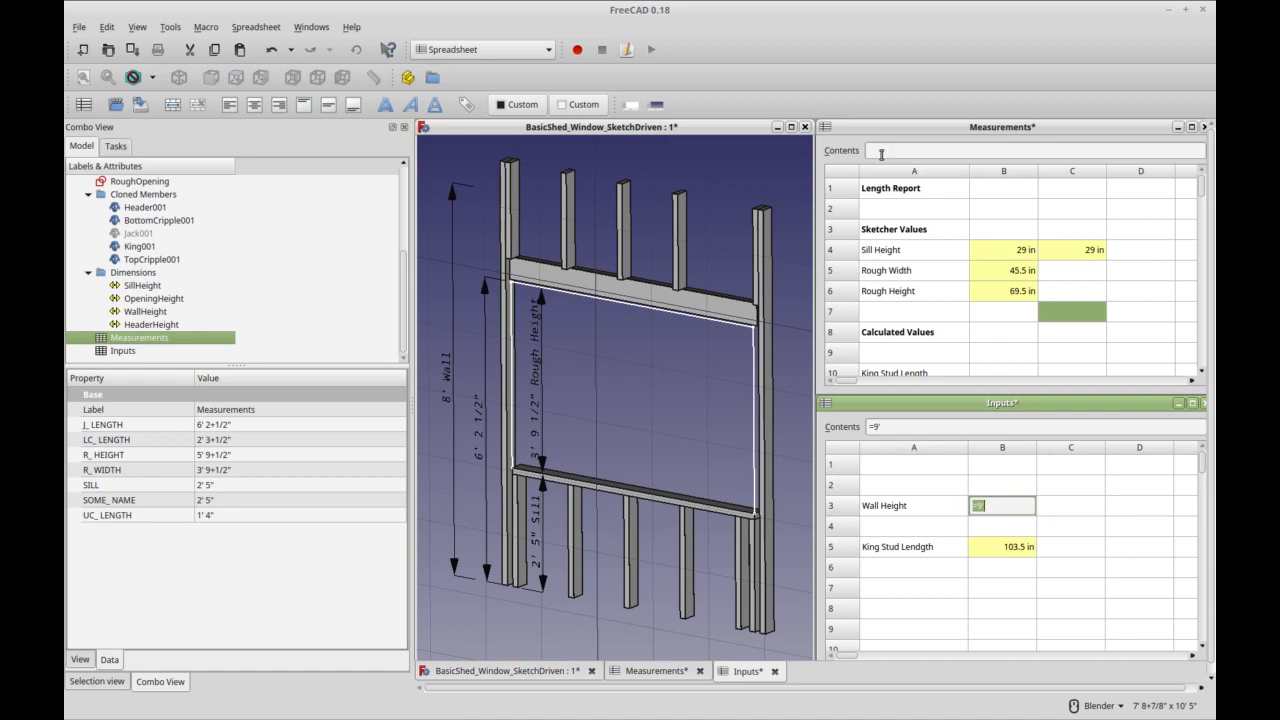
left_click(912, 426)
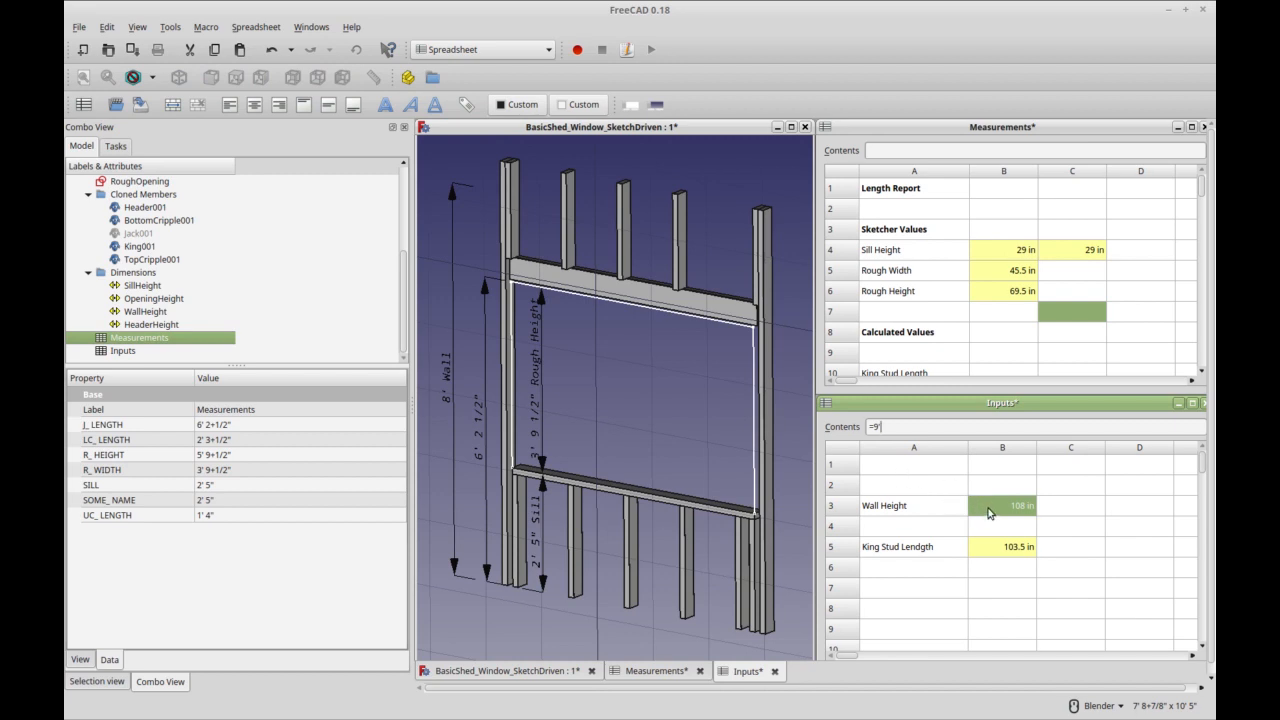
right_click(988, 508)
left_click(992, 513)
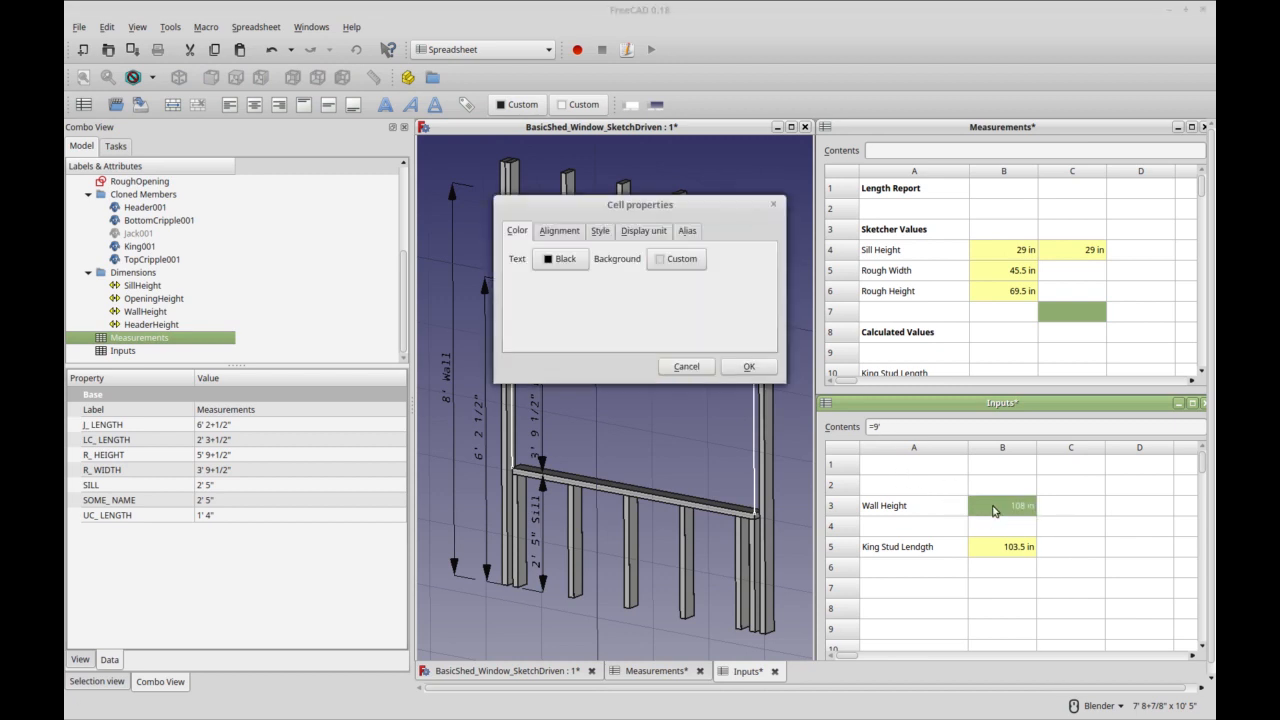
left_click(698, 365)
left_click(466, 104)
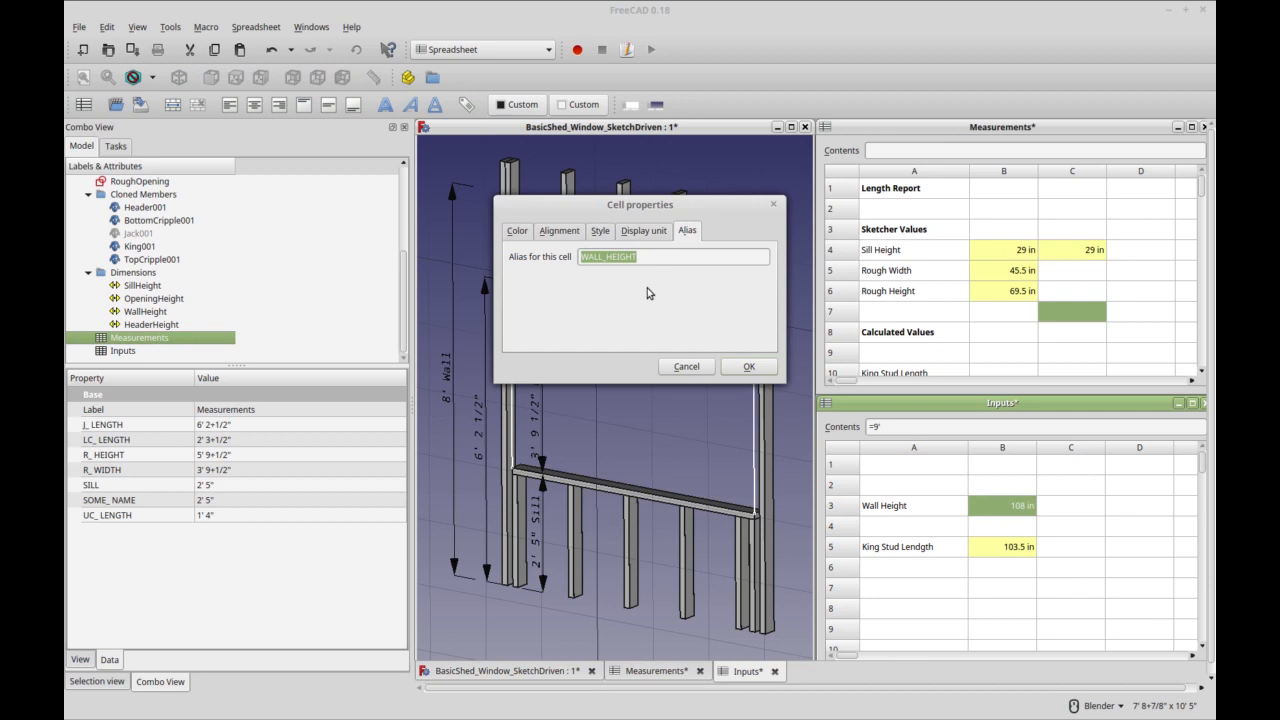
left_click(687, 367)
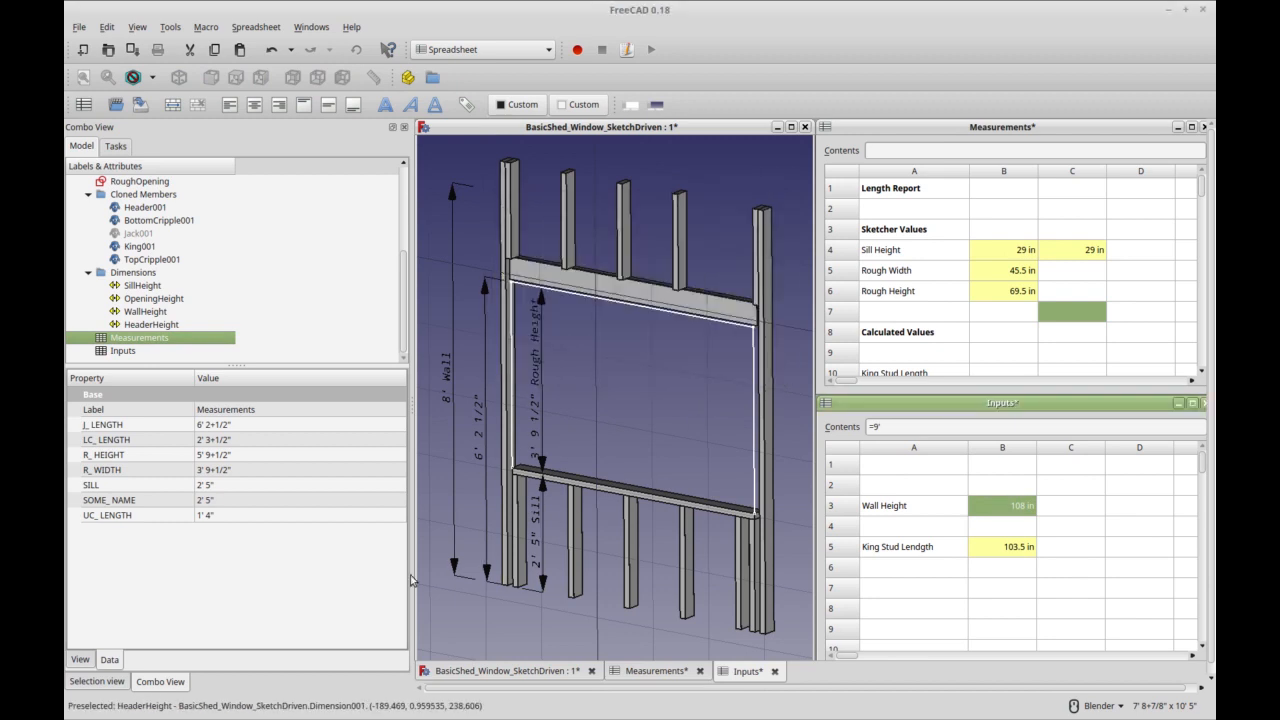
Examine the alias properties of the Inputs spreadsheet and the expression behind the King stud's Length
left_click(153, 351)
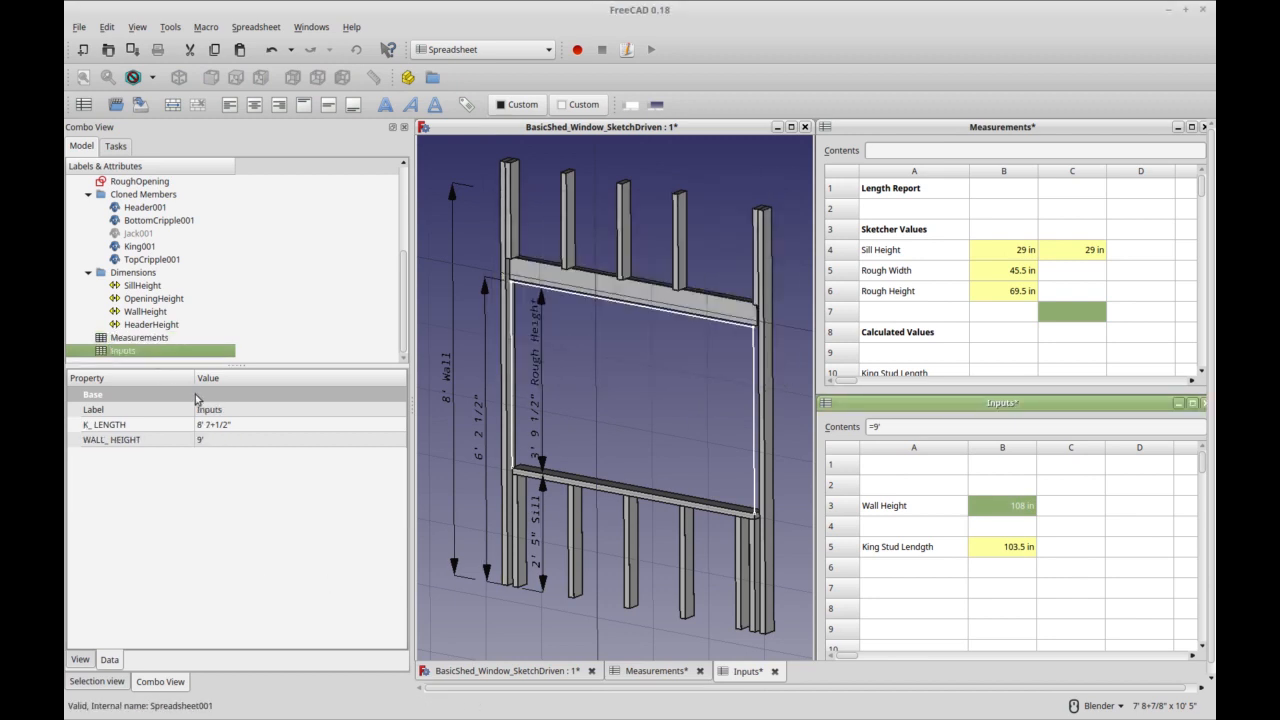
left_click(226, 440)
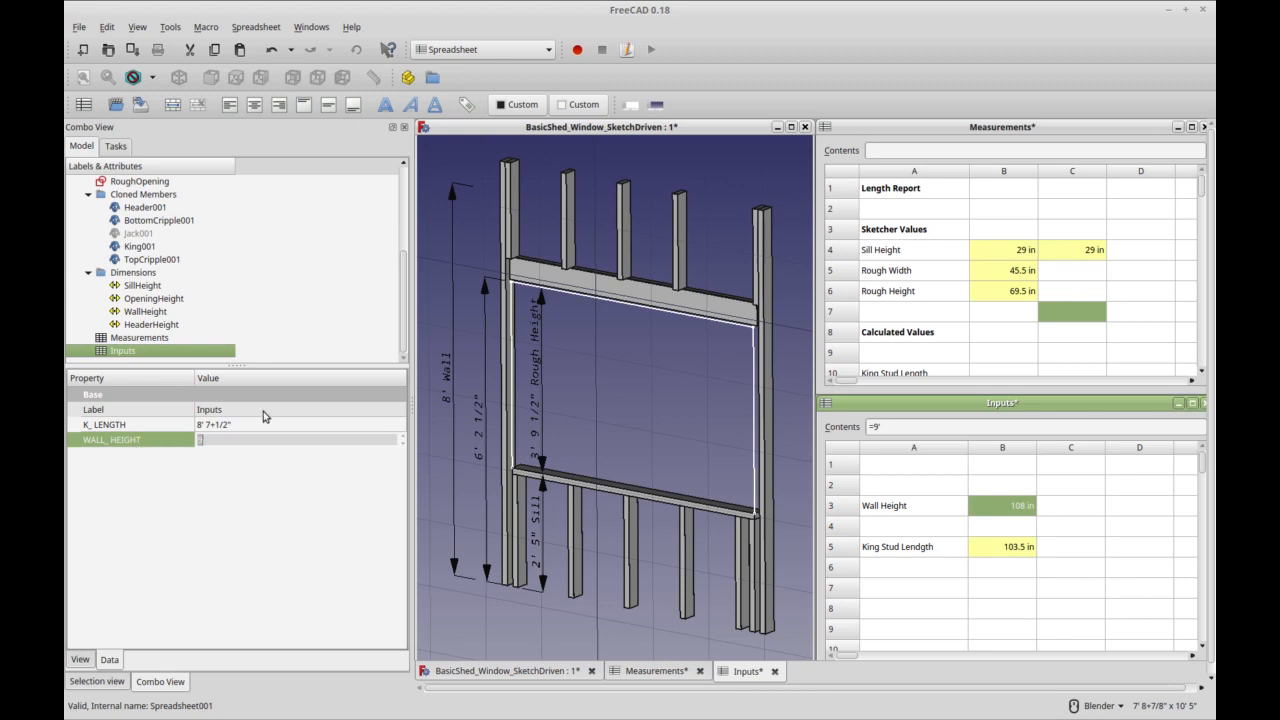
left_click_drag(399, 320, 401, 195)
left_click(120, 207)
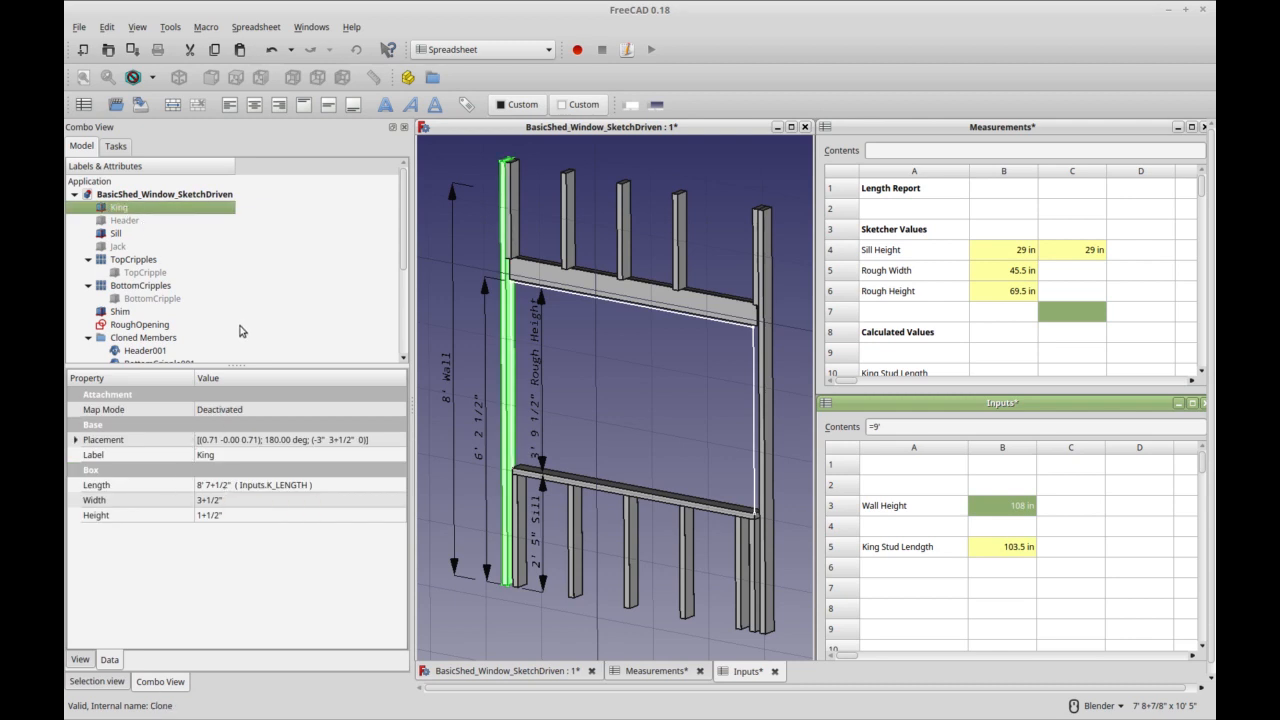
left_click(243, 490)
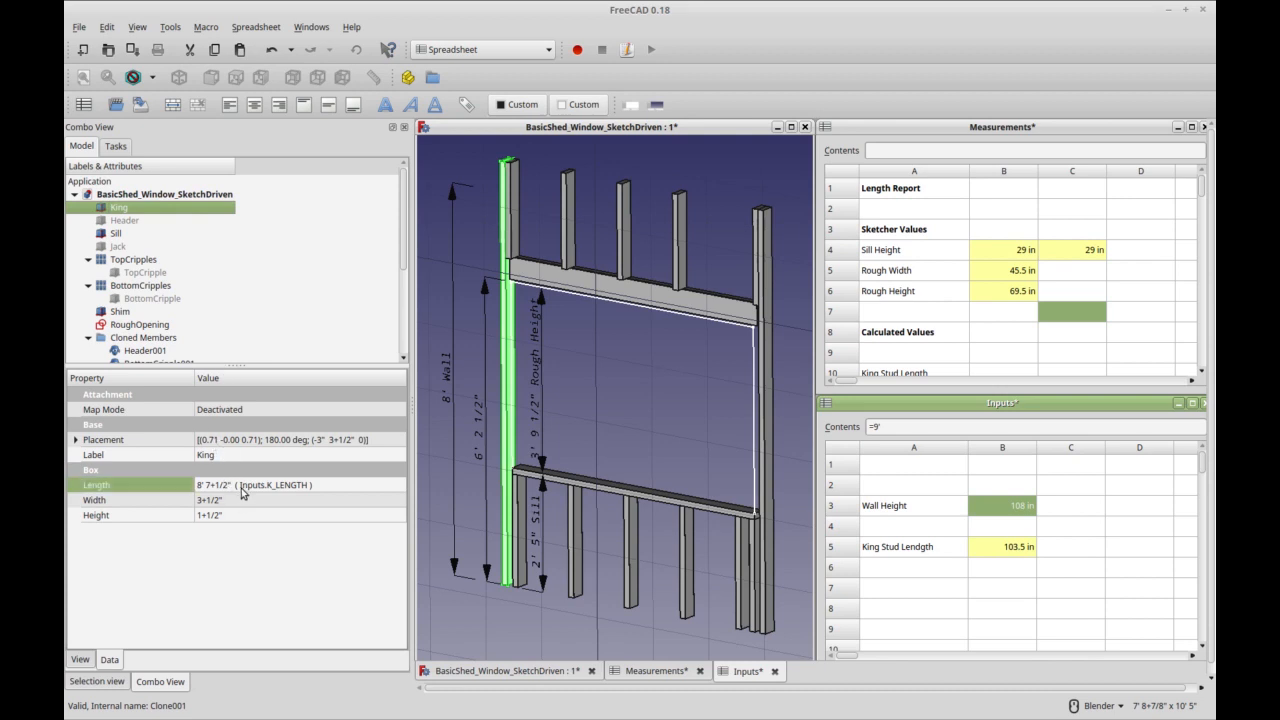
Compare the contents of cells B3 and B5 in the Inputs spreadsheet with the WallHeight dimension in the 3D view
left_click(995, 525)
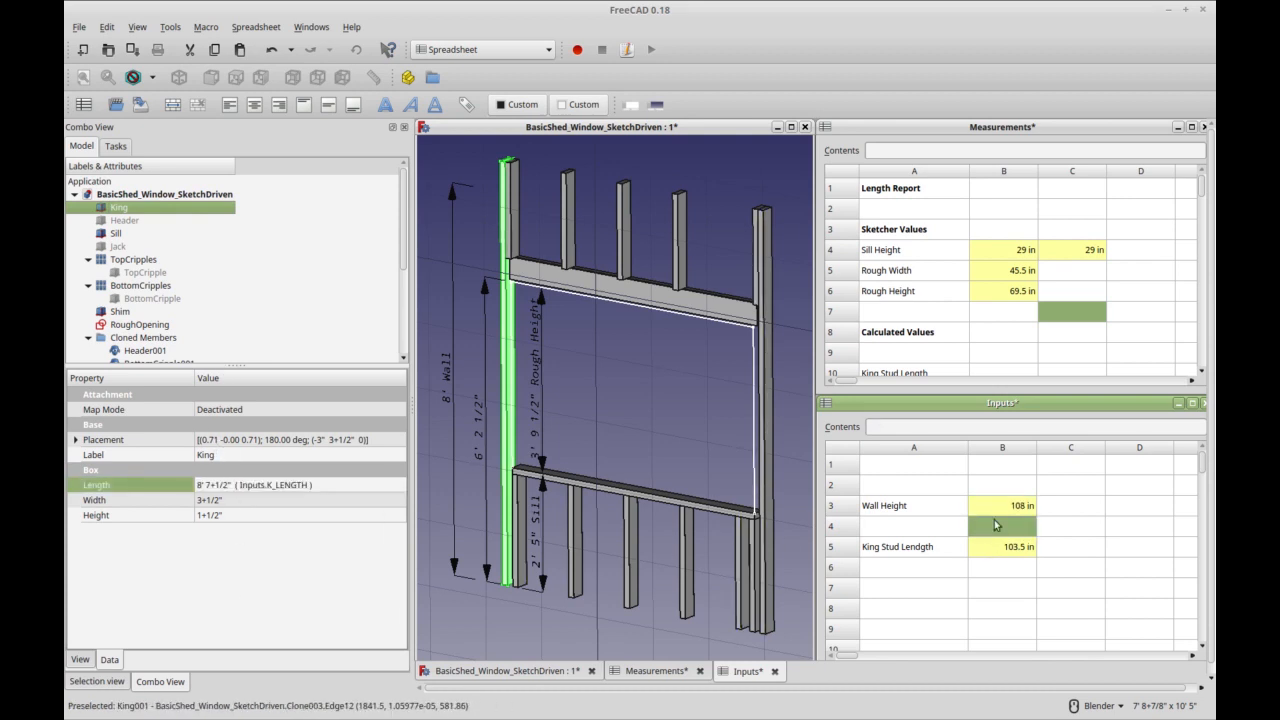
left_click(1000, 505)
left_click_drag(1201, 190, 1205, 180)
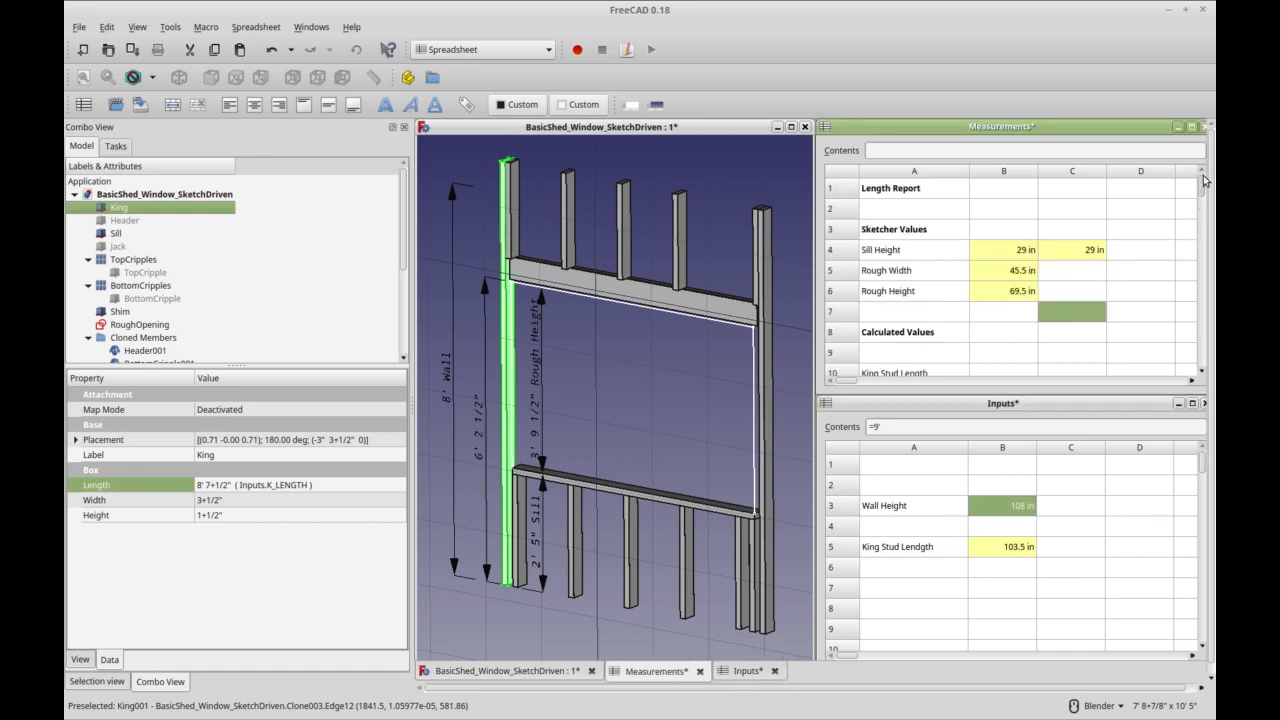
left_click(1001, 550)
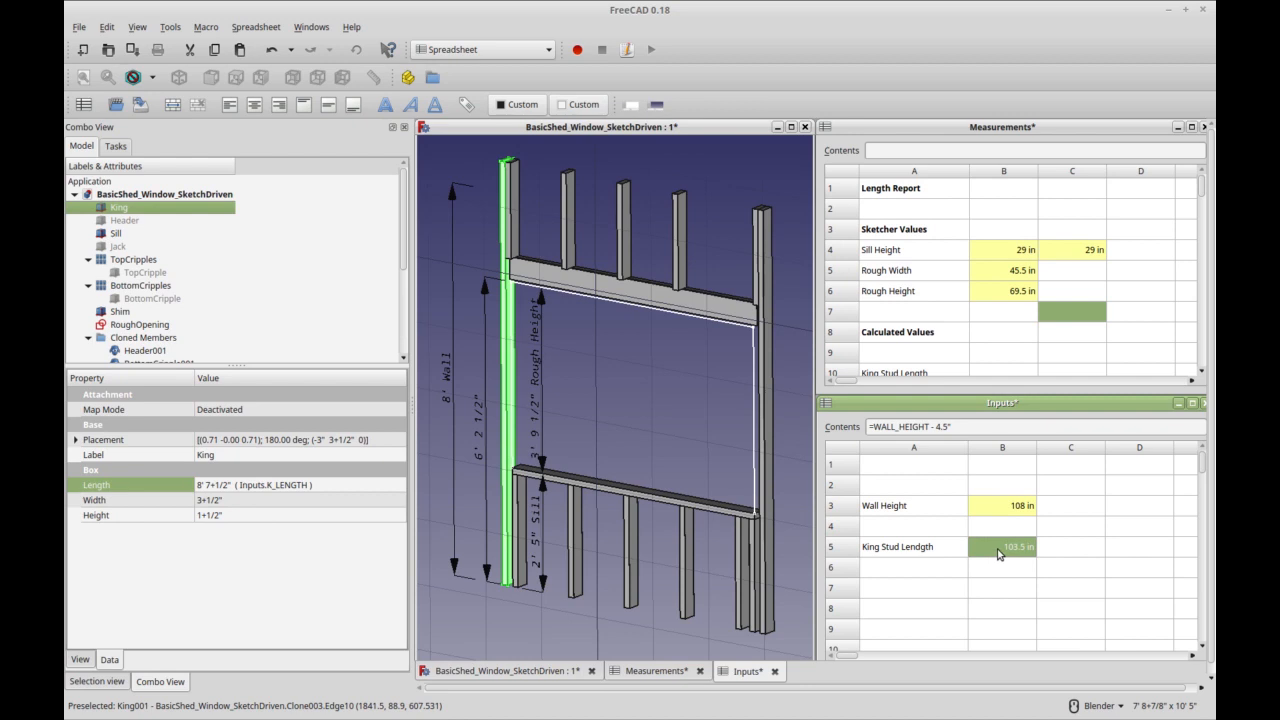
left_click(453, 393)
left_click(1020, 545)
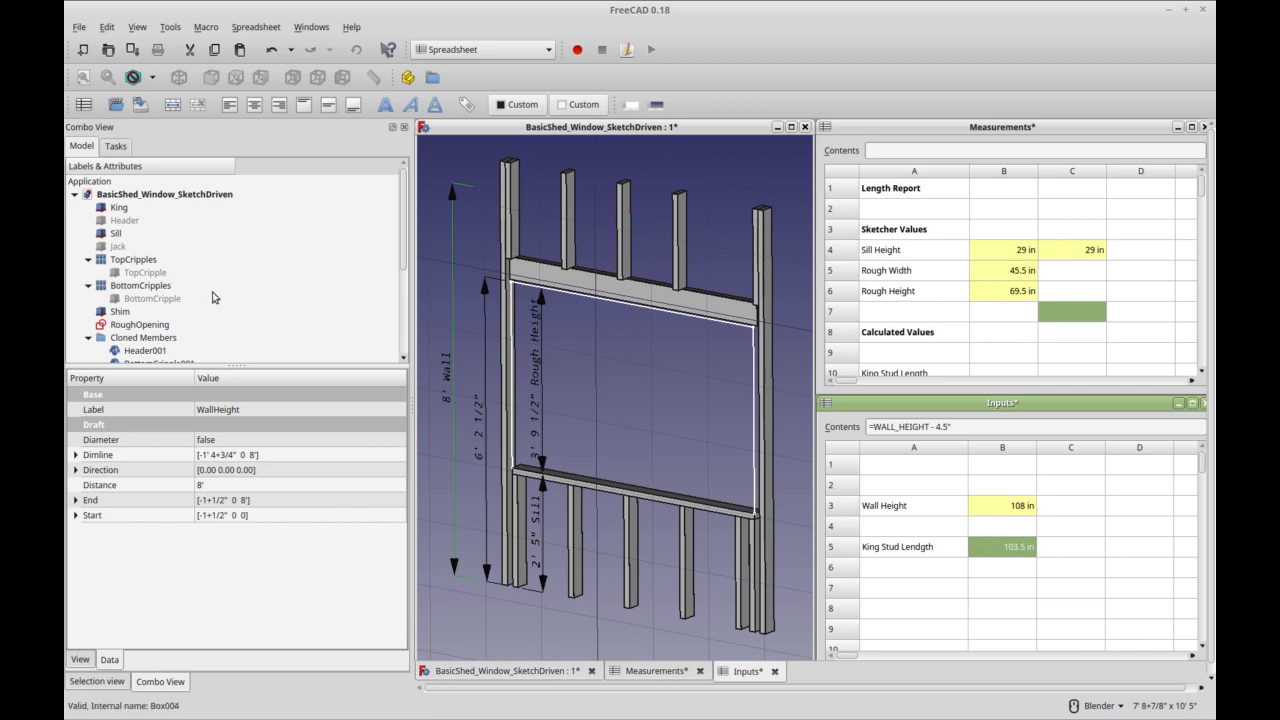
Check the King stud's Length expression against the alias of the king stud length cell B5 in the Inputs spreadsheet
left_click(129, 208)
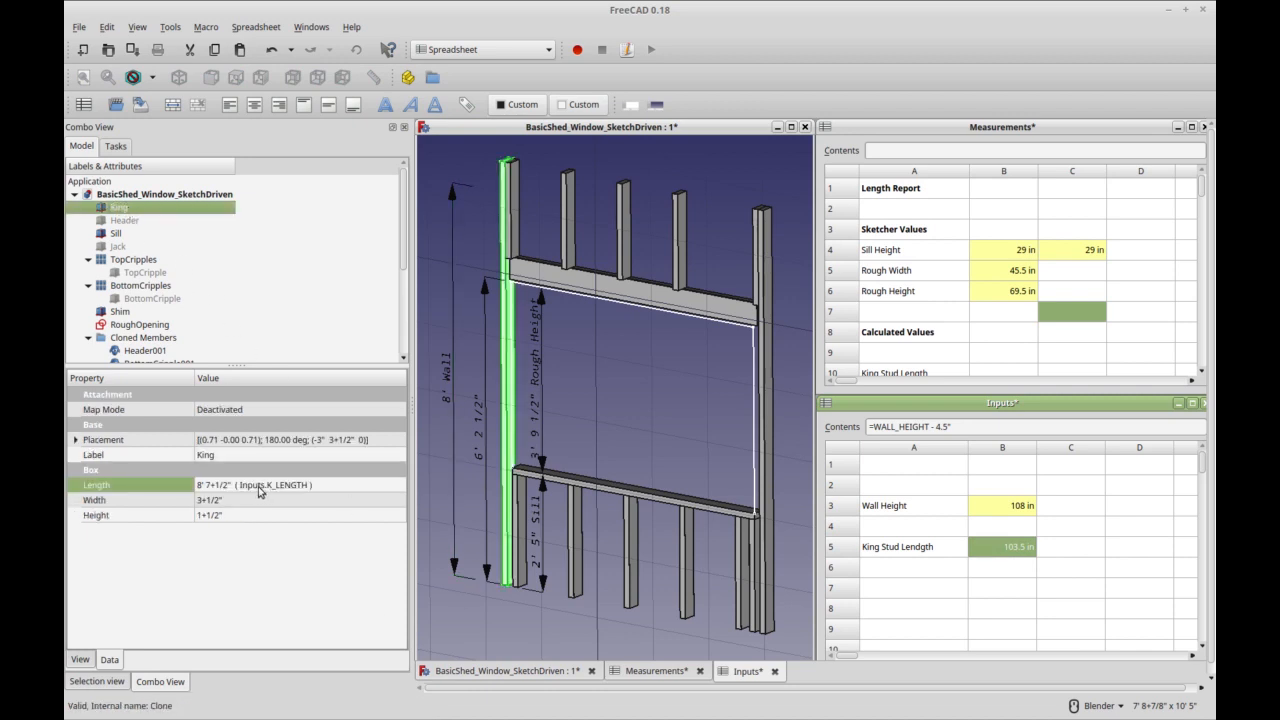
right_click(1008, 559)
left_click(1025, 555)
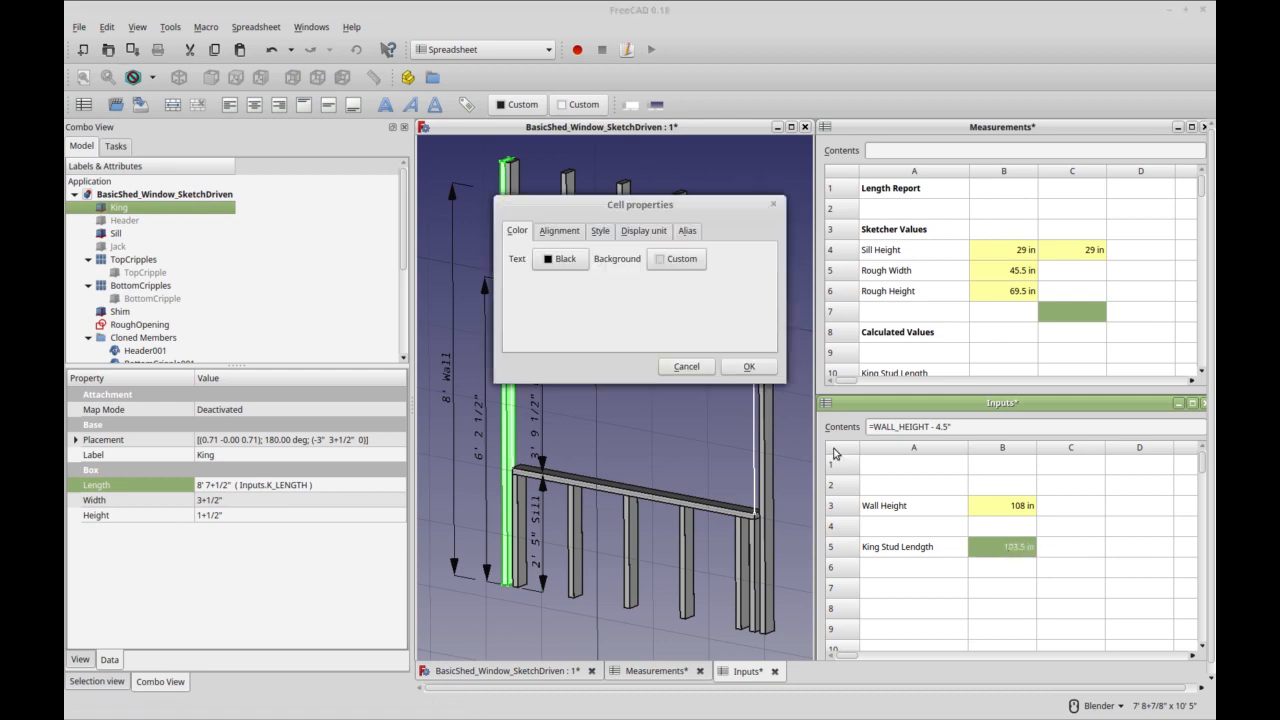
left_click(687, 231)
left_click(728, 368)
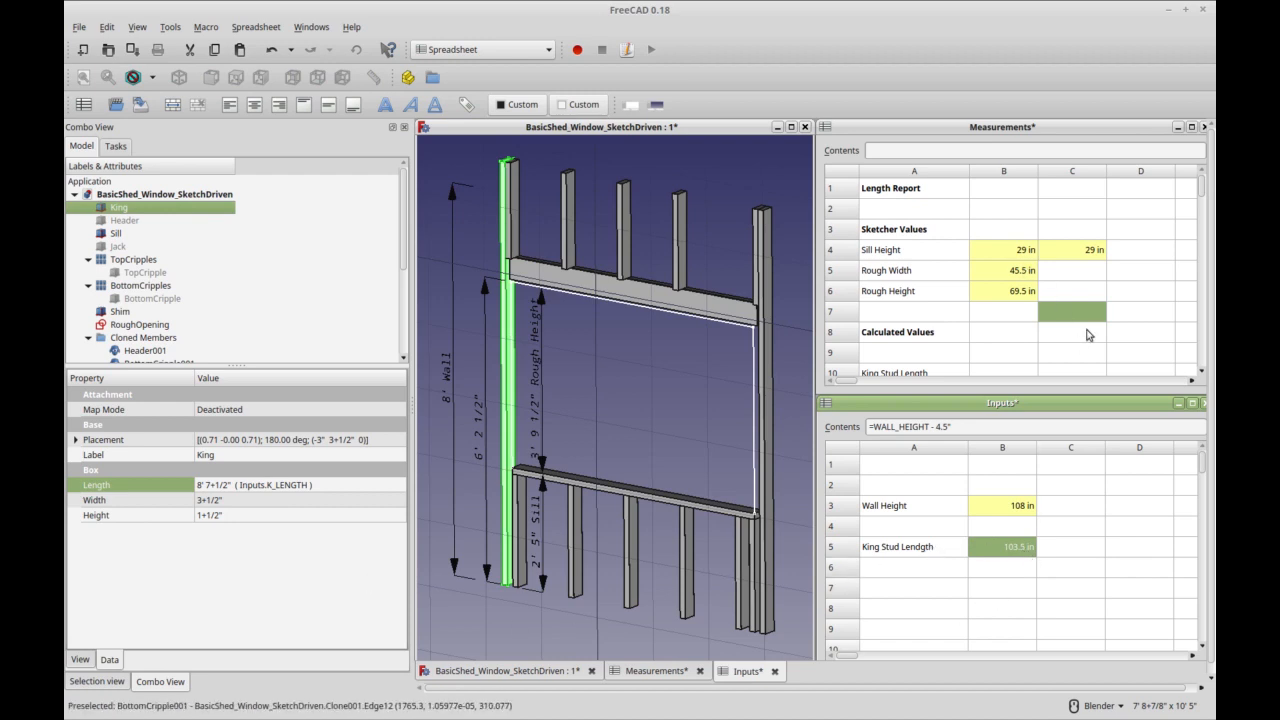
Review the Rough Width formula in cell B5 of the Measurements spreadsheet and save the BasicShed_Window_SketchDriven document
left_click(1013, 278)
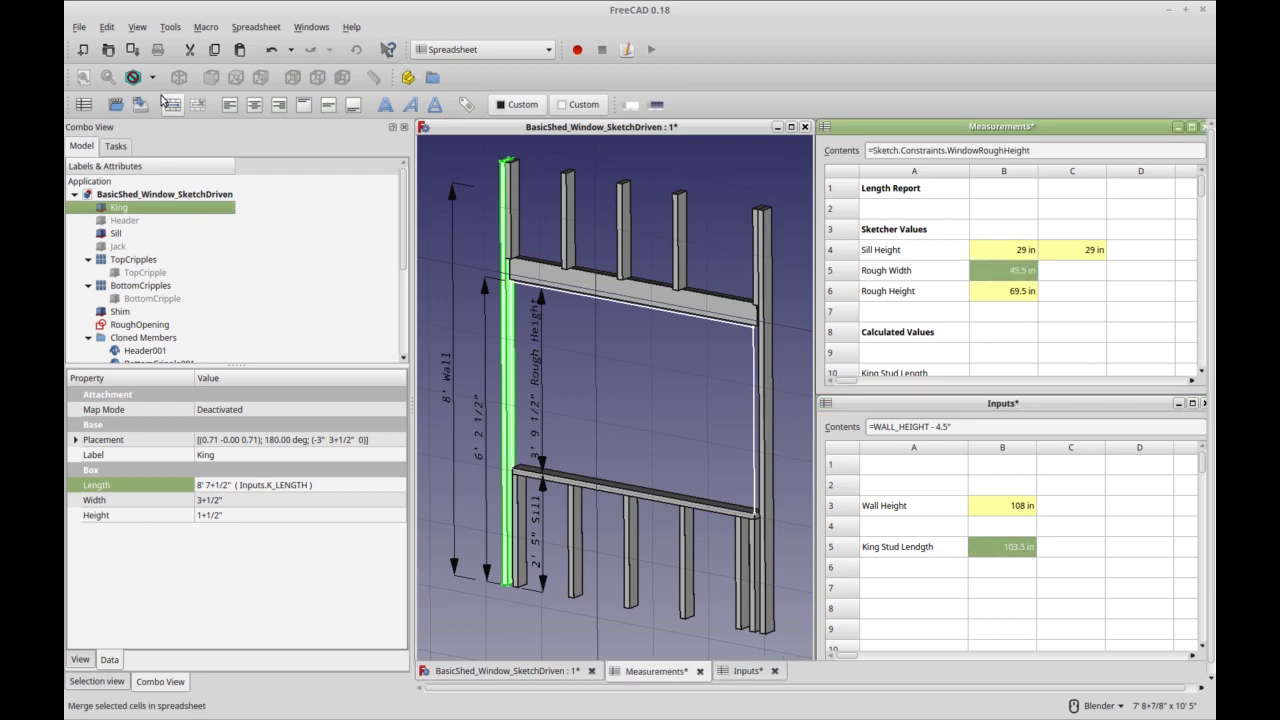
left_click(132, 49)
left_click(914, 486)
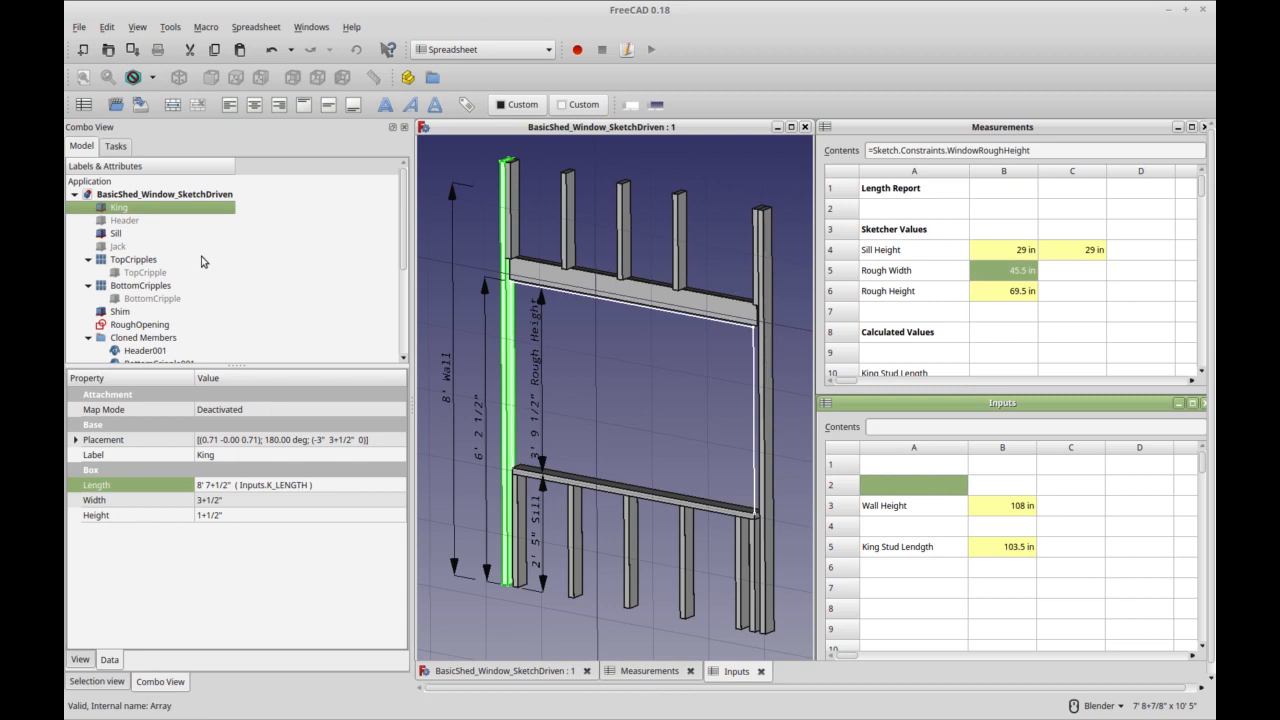
scroll(205, 265, "down", 4)
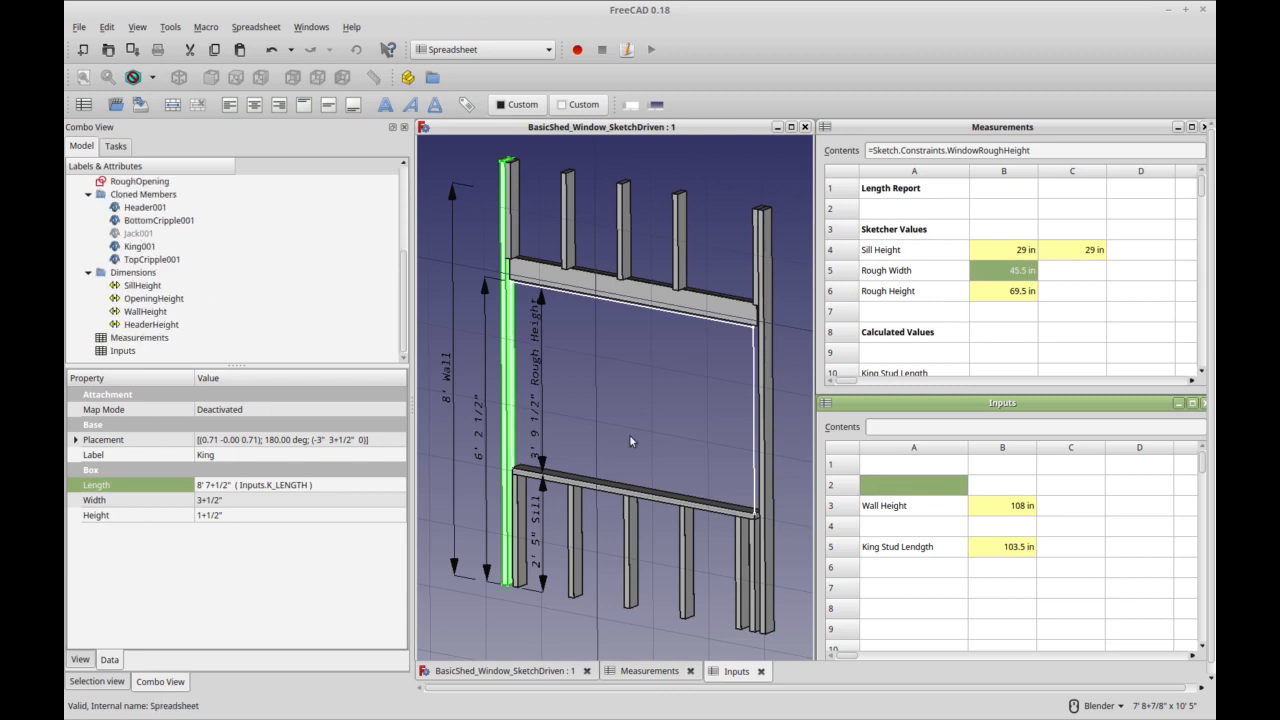